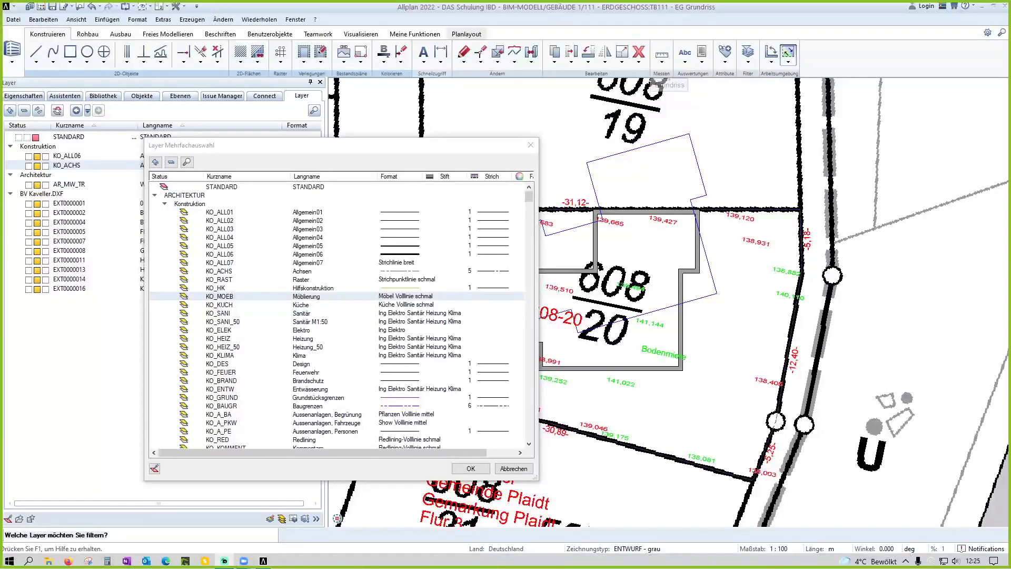
Step: List only layers present in loaded documents and restrict picking to the KO_ACHS layer
right_click(337, 271)
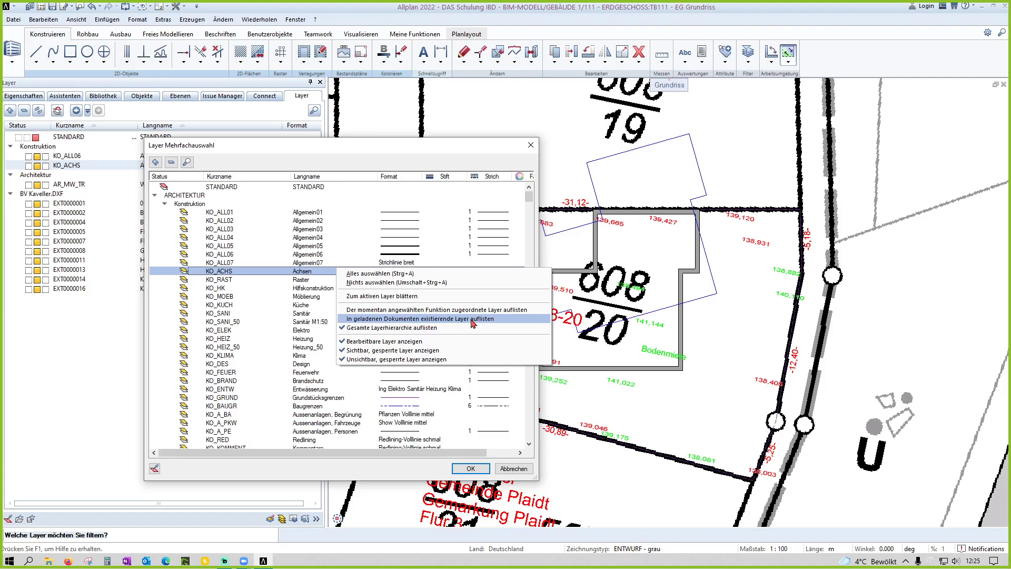
click(473, 319)
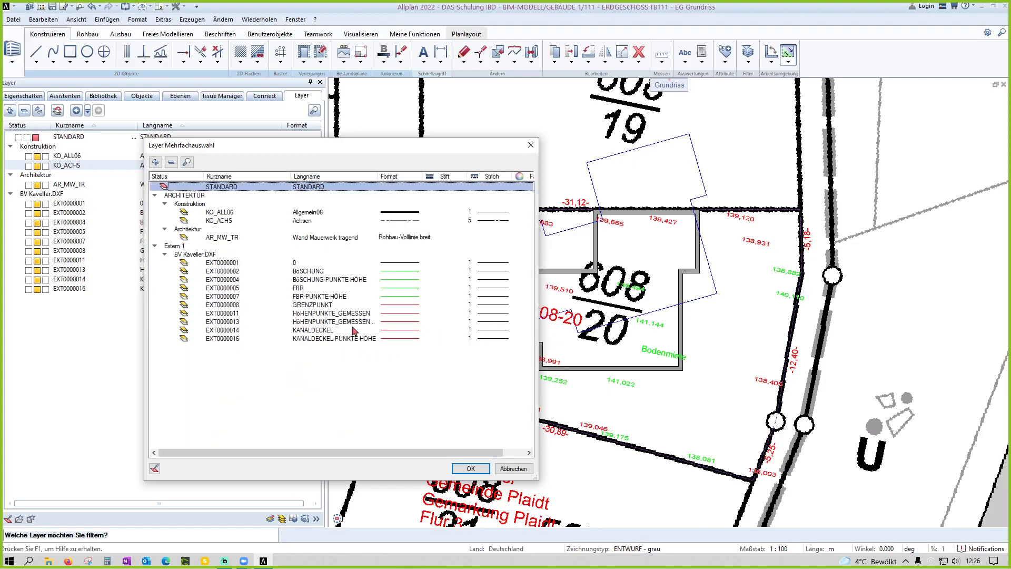
click(226, 222)
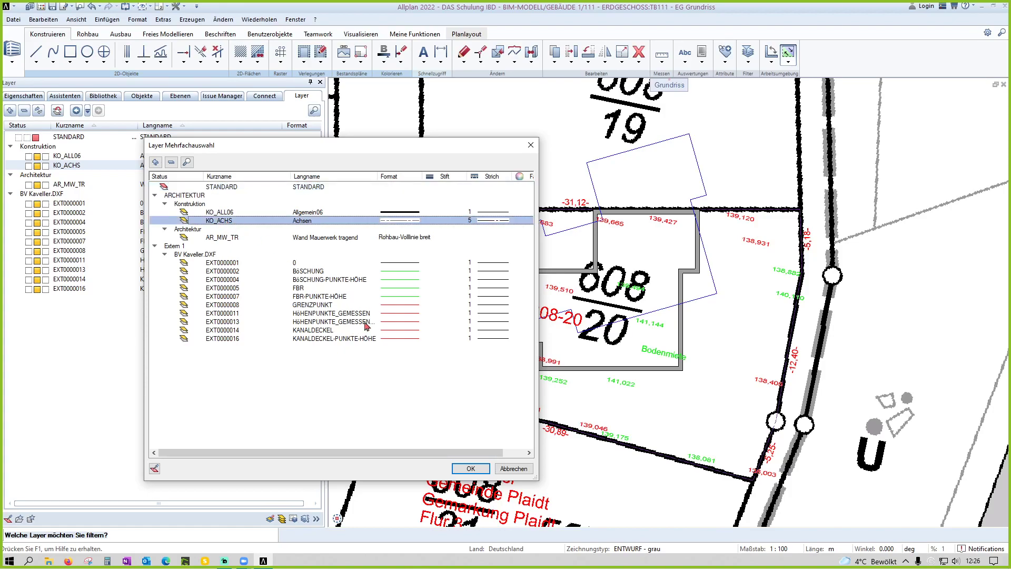
click(458, 469)
scroll(505, 328, down, 2)
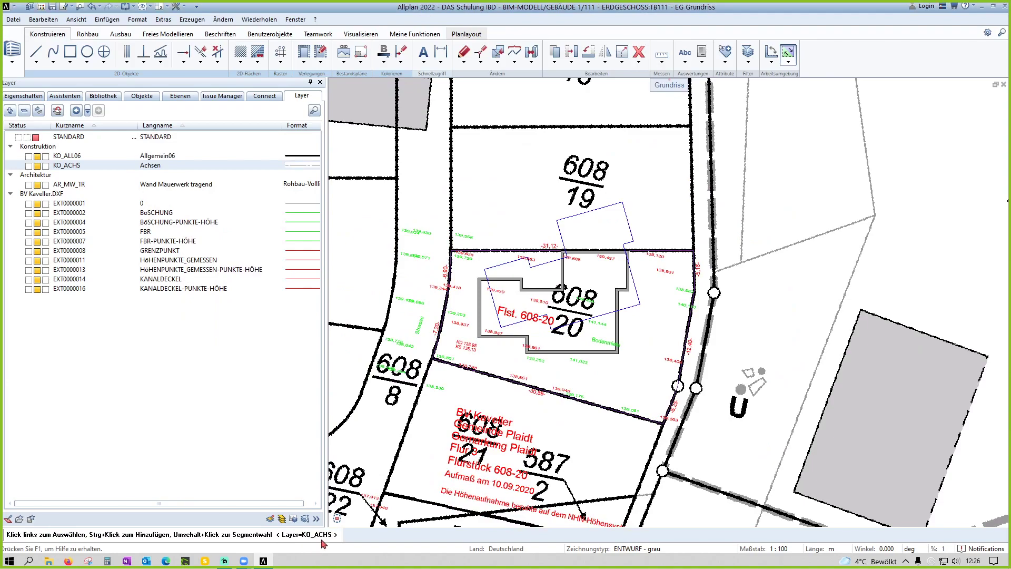
Step: Delete the axes polygon around parcel 608/20, select layer EXT0000011, and show the element filters
drag(401, 153, 930, 462)
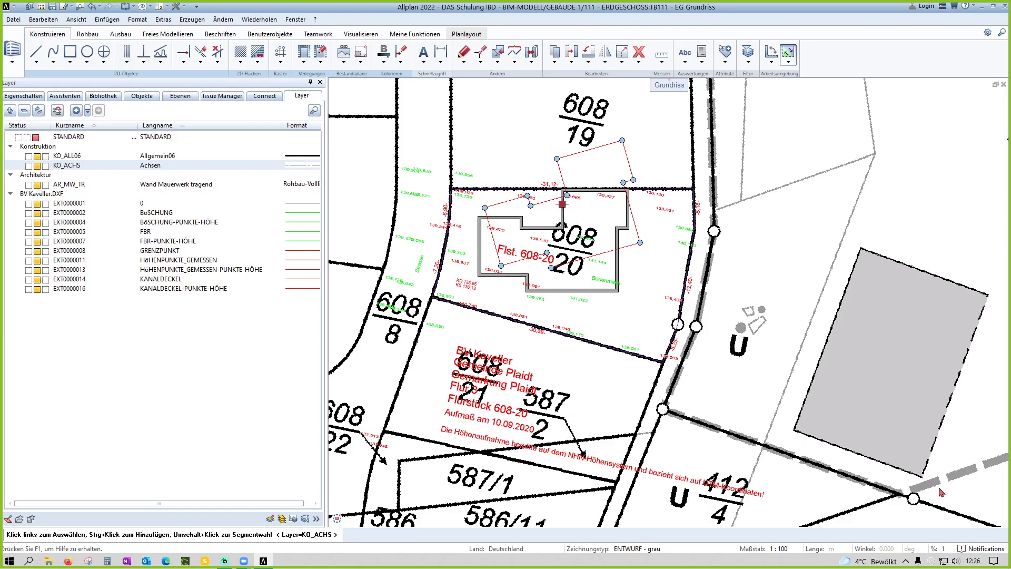
key(Delete)
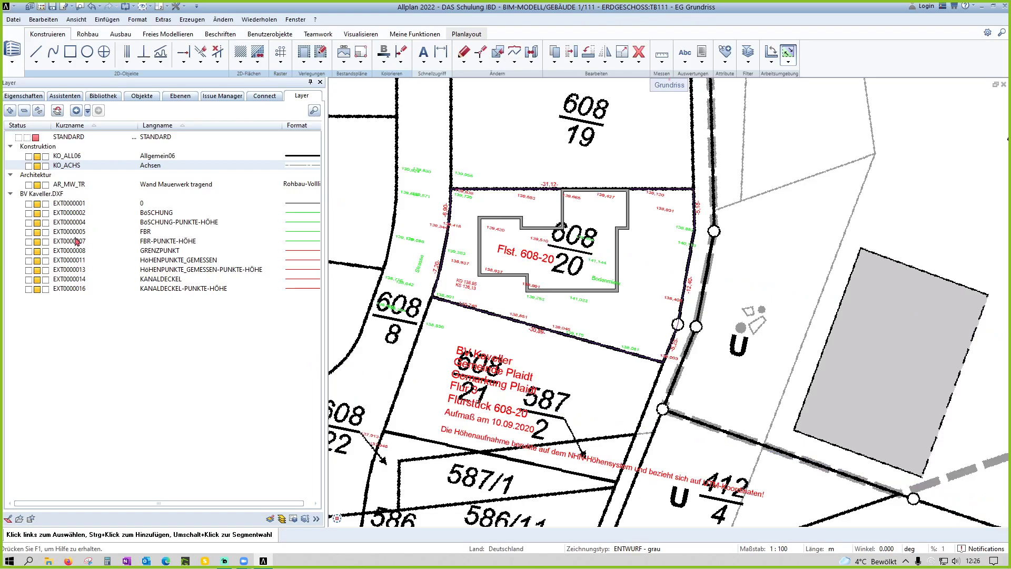
click(87, 260)
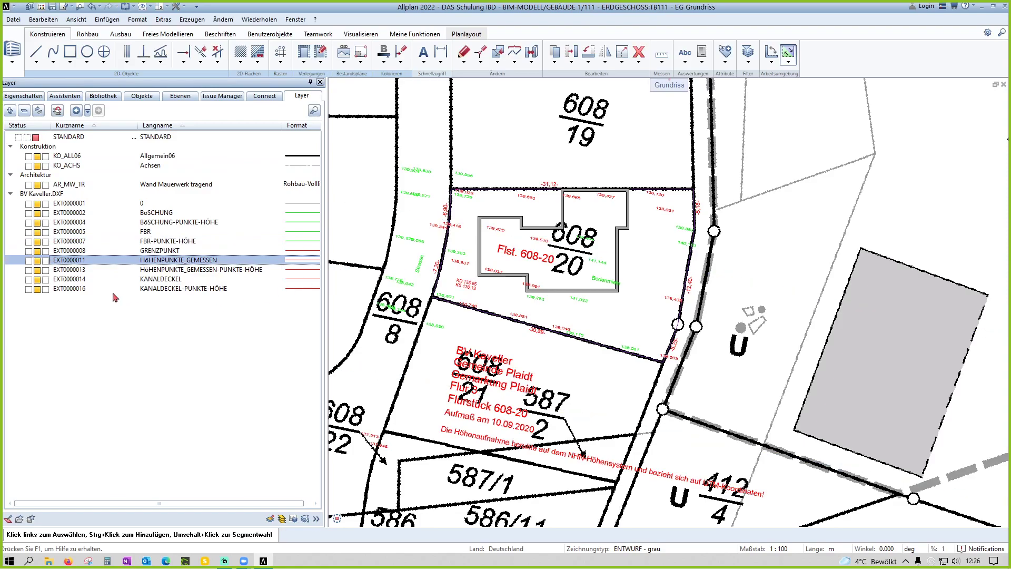
click(749, 62)
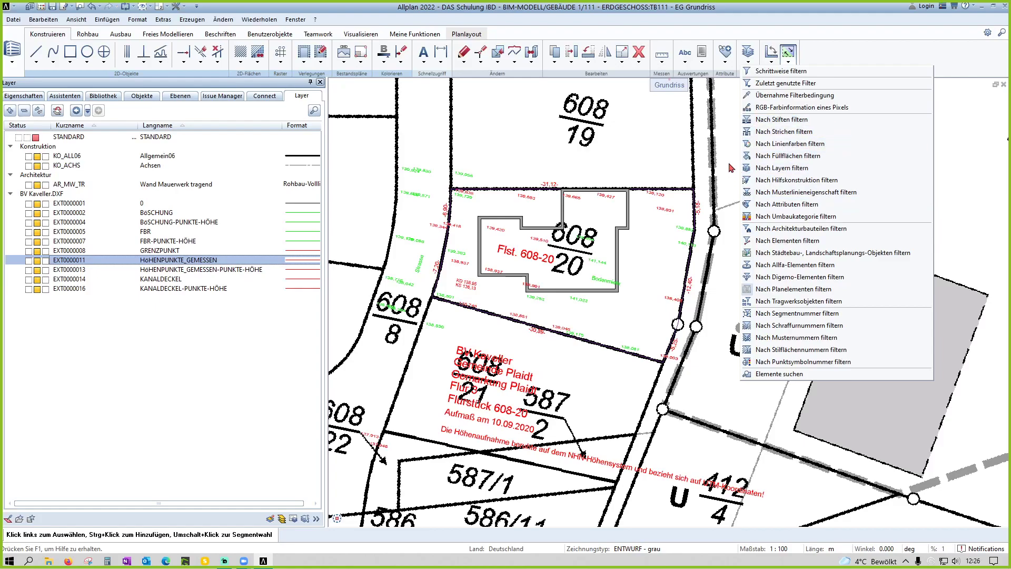
Step: Filter element picking by layer to the GRENZPUNKT boundary-point layer EXT0000008
click(691, 278)
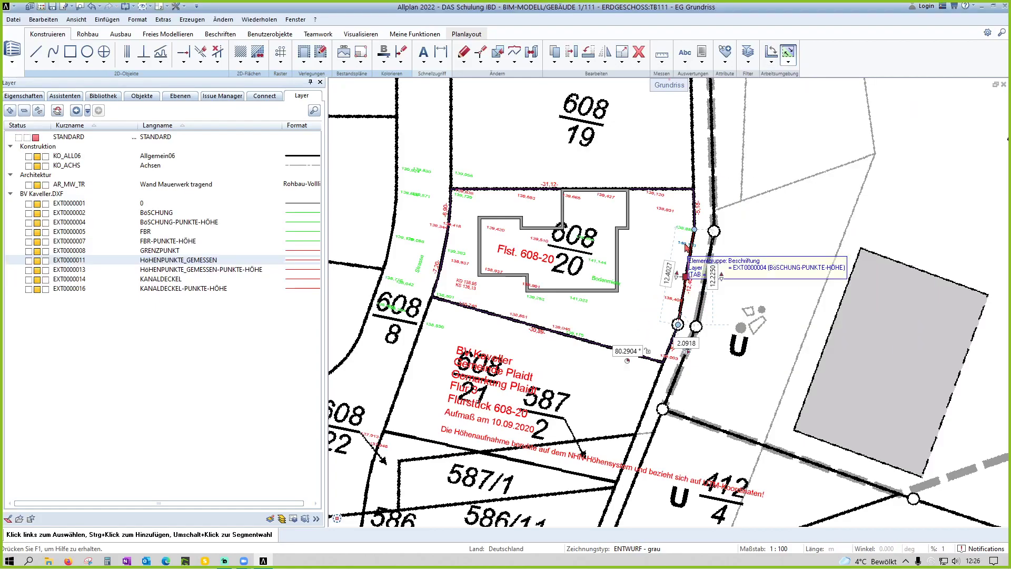
scroll(780, 211, down, 3)
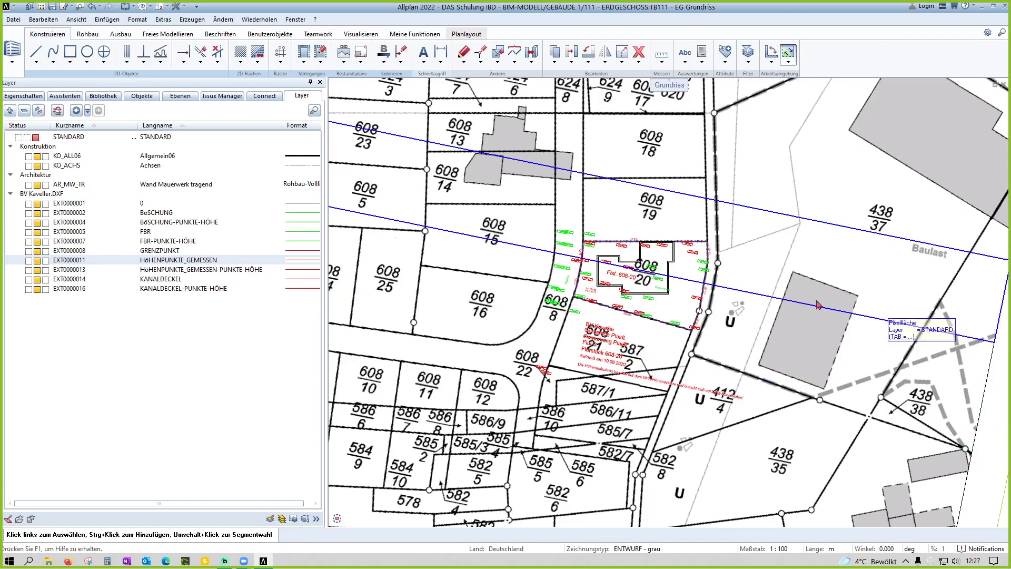
click(161, 251)
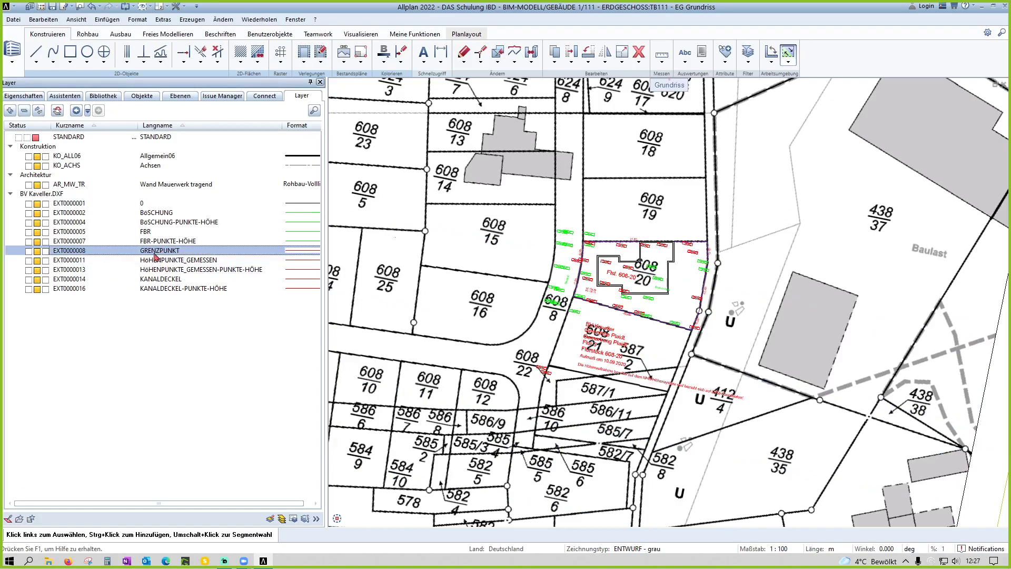
click(750, 62)
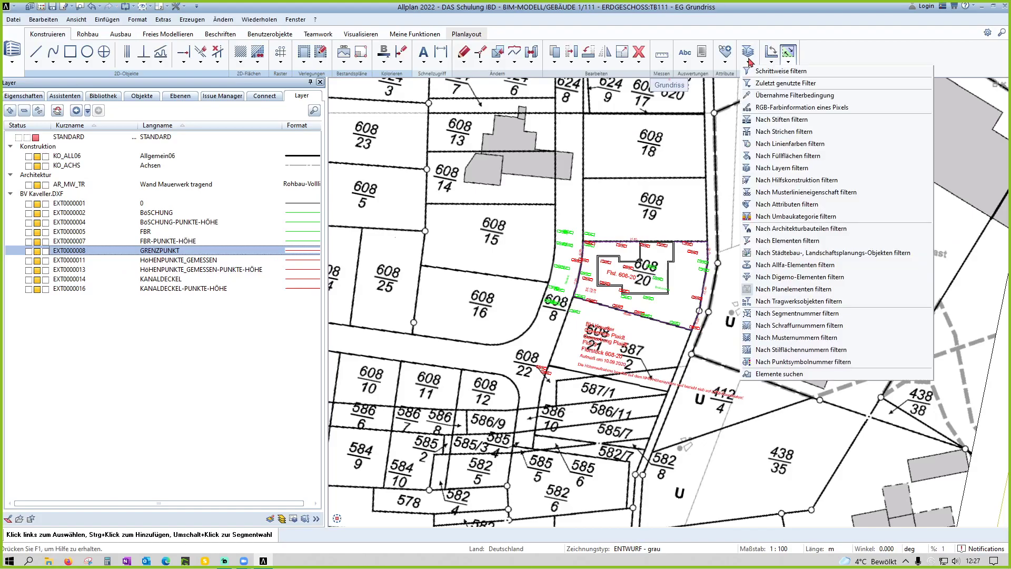
click(744, 170)
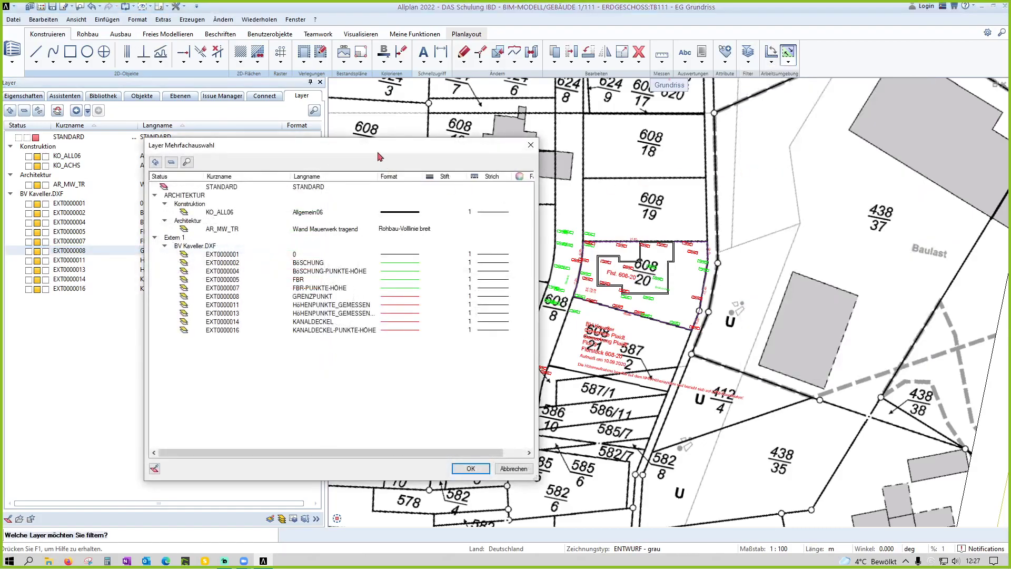
drag(372, 147, 623, 137)
click(476, 290)
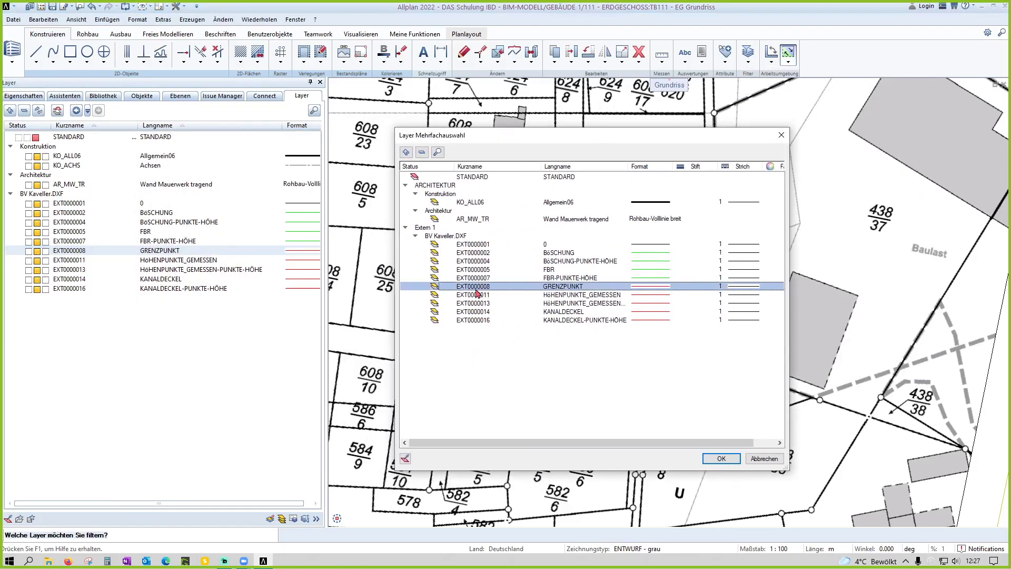
key(Return)
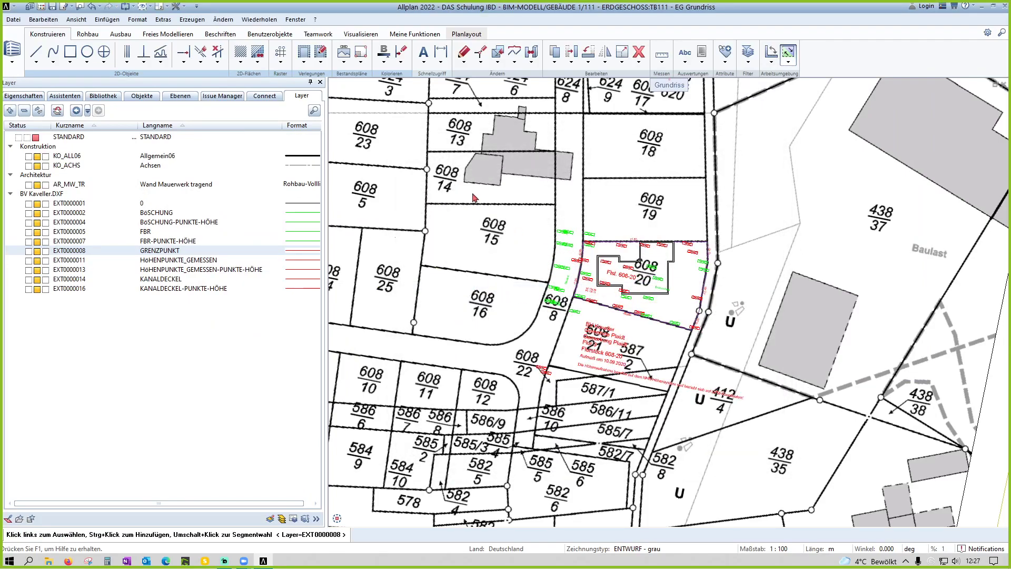
Step: Window-select the boundary points across the plan and pan toward parcel 608/20
drag(409, 132, 831, 382)
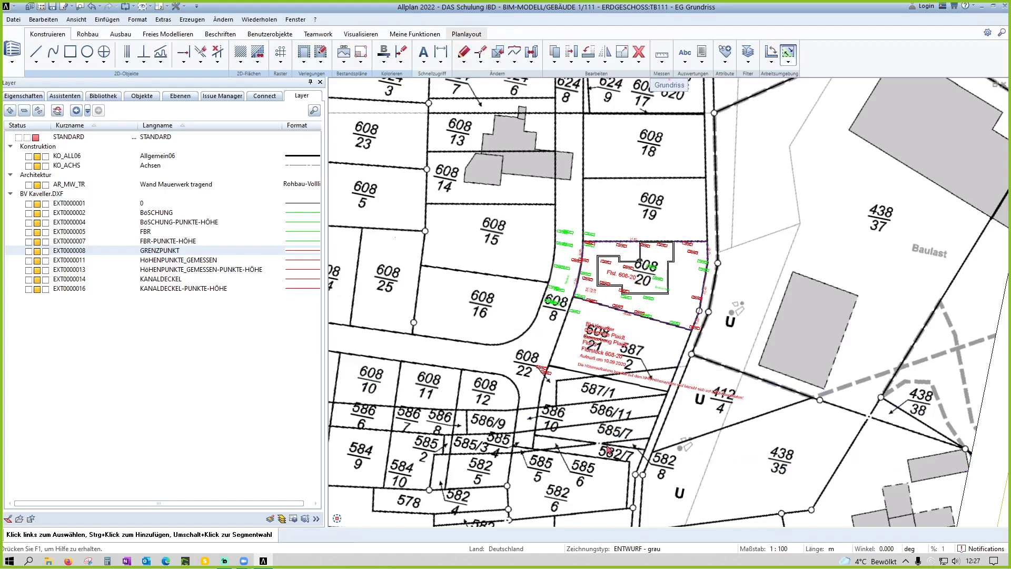
scroll(614, 298, up, 1)
scroll(613, 299, up, 5)
middle_drag(613, 300, 555, 320)
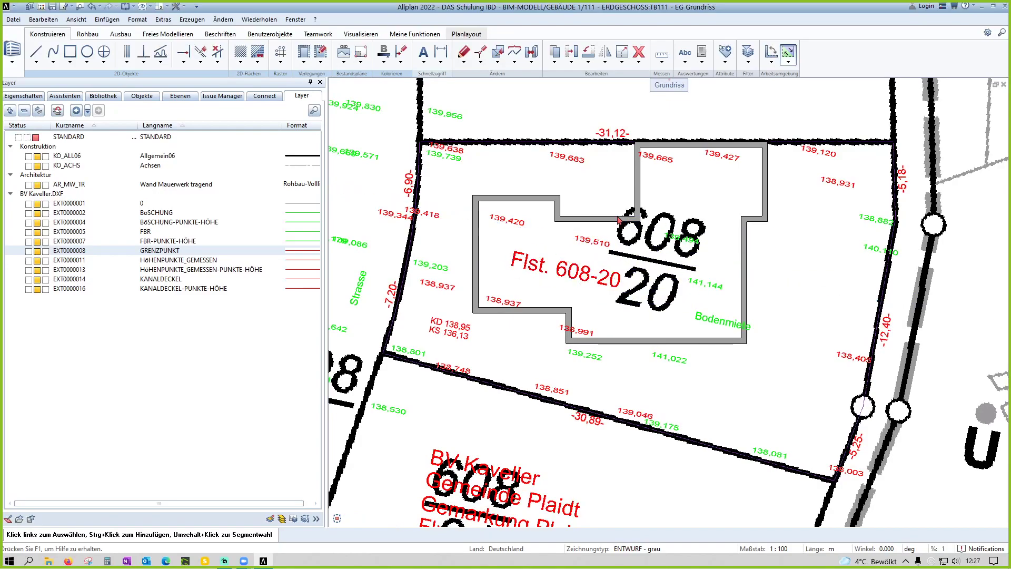
Step: Start the BIMEASY 'Mauerwerk tragend innen' wall and accept its 24 cm properties
scroll(596, 232, up, 2)
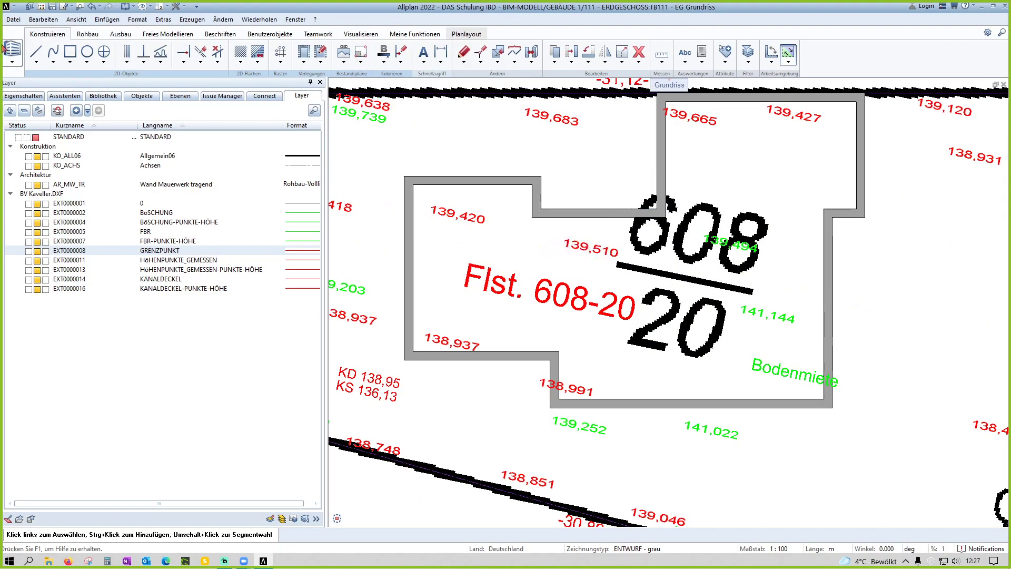
click(51, 98)
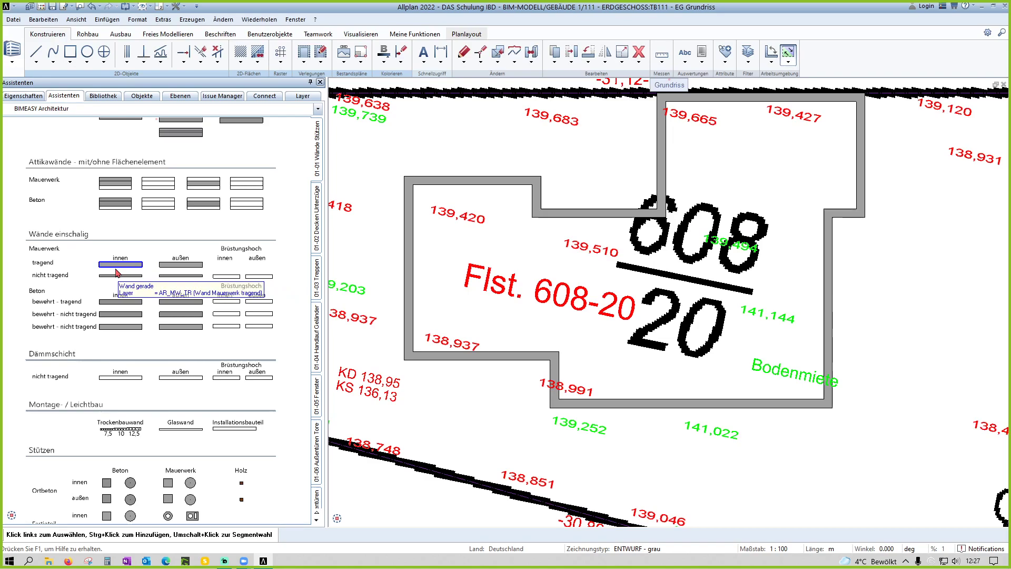
double_click(117, 272)
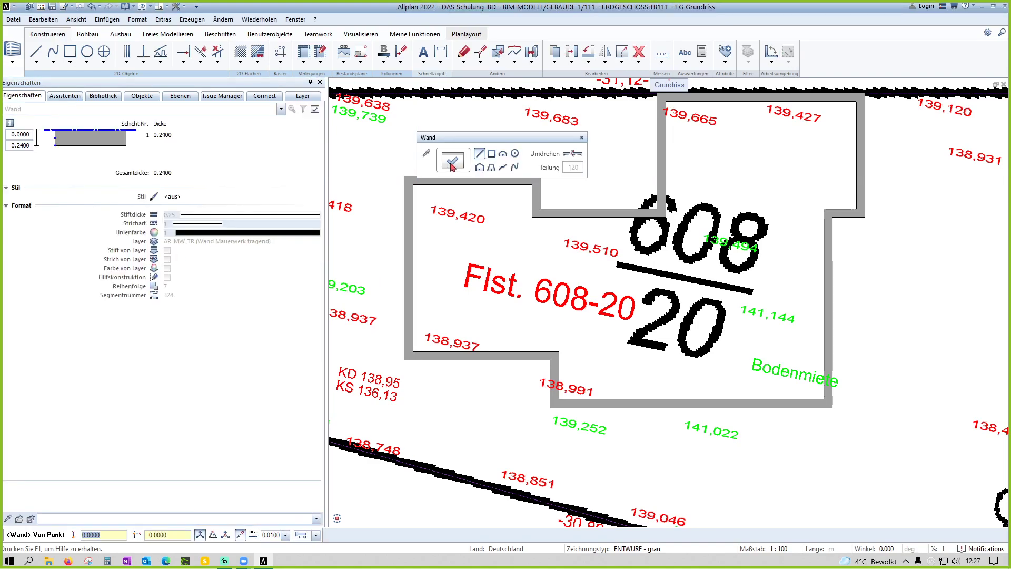
click(452, 163)
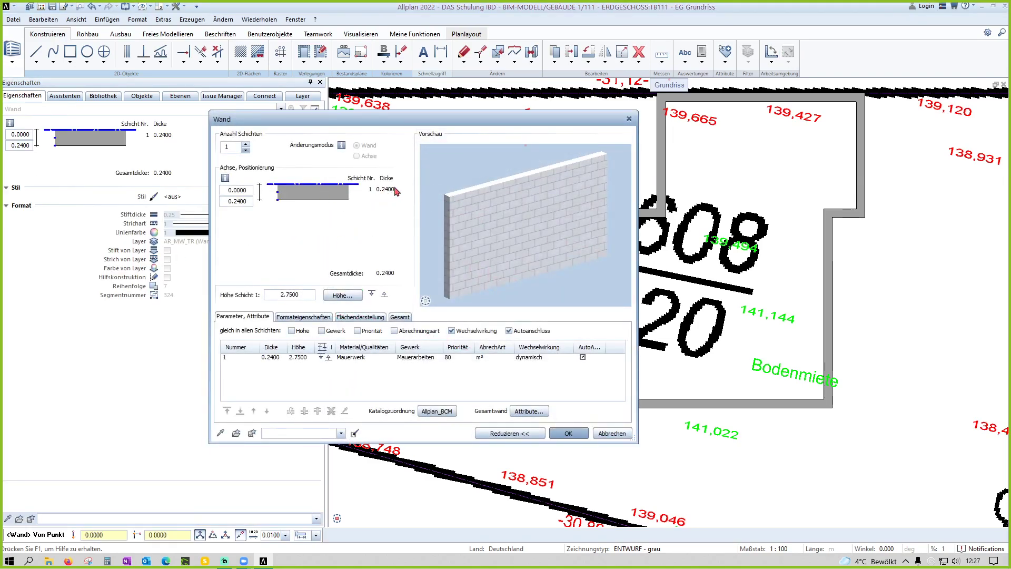
click(568, 433)
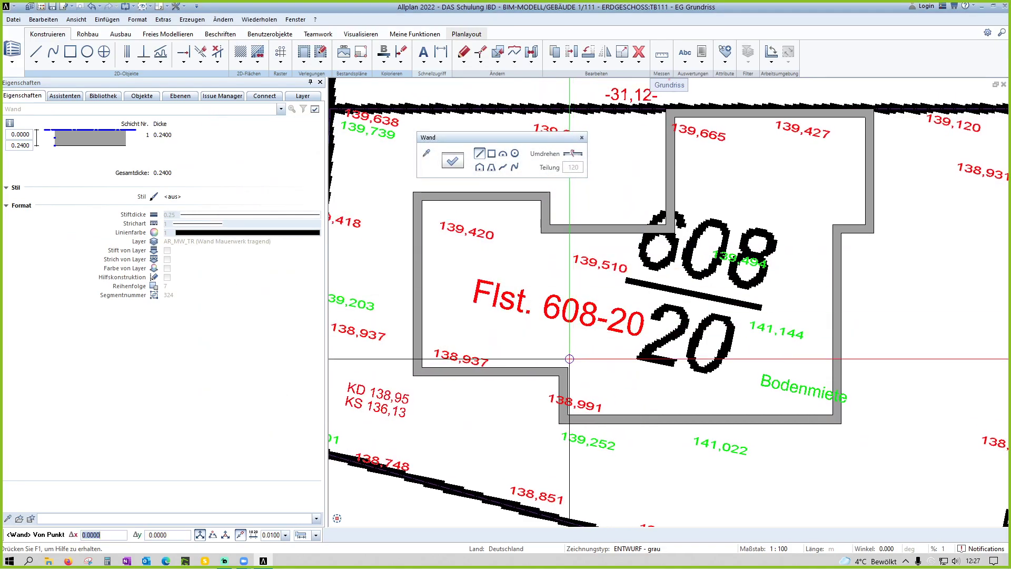
Step: Draw the first interior wall vertically from the inner corner down to the lower corner
scroll(572, 364, up, 2)
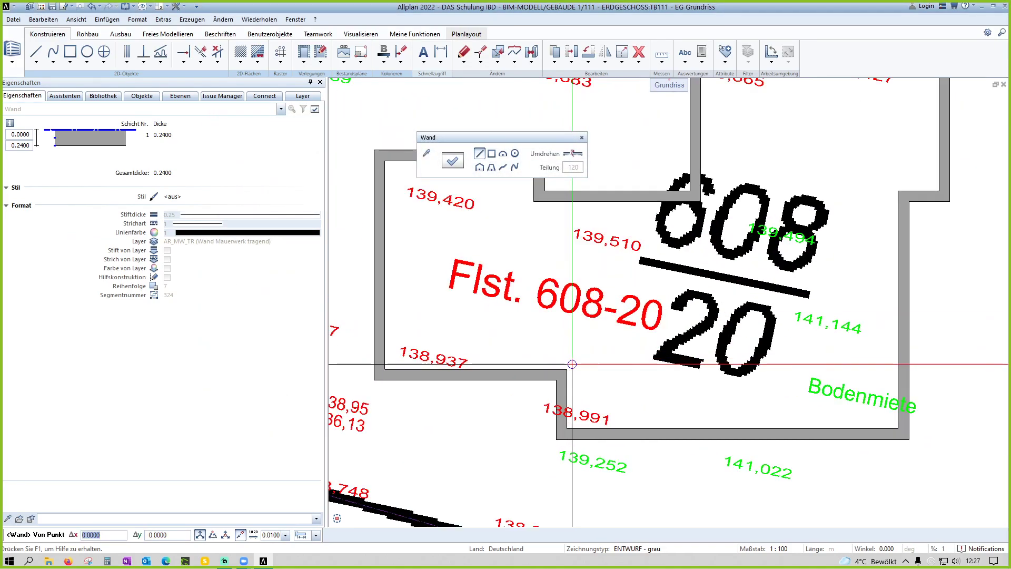
click(535, 201)
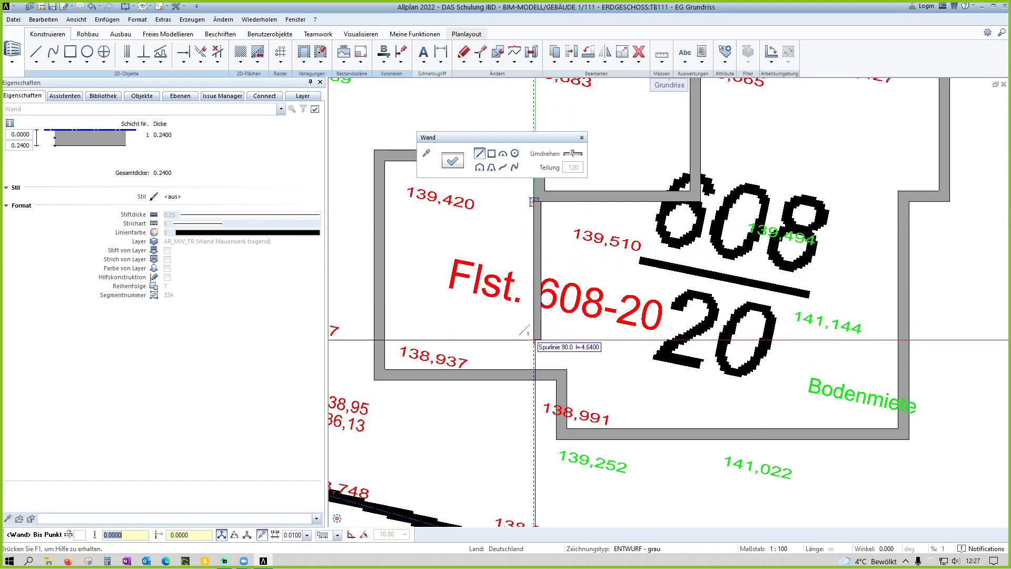
click(534, 368)
middle_drag(648, 308, 563, 385)
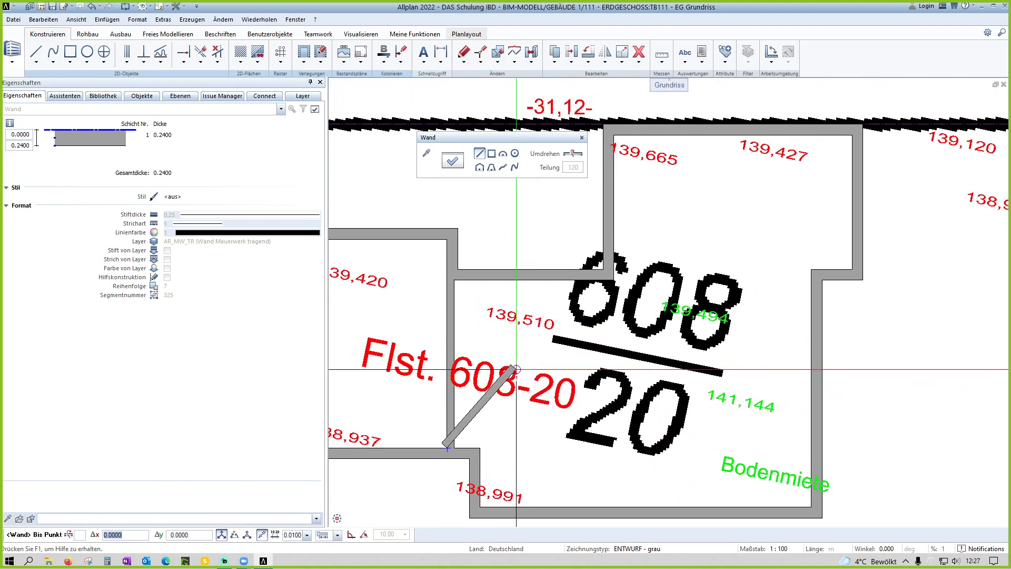
key(Escape)
scroll(592, 282, up, 2)
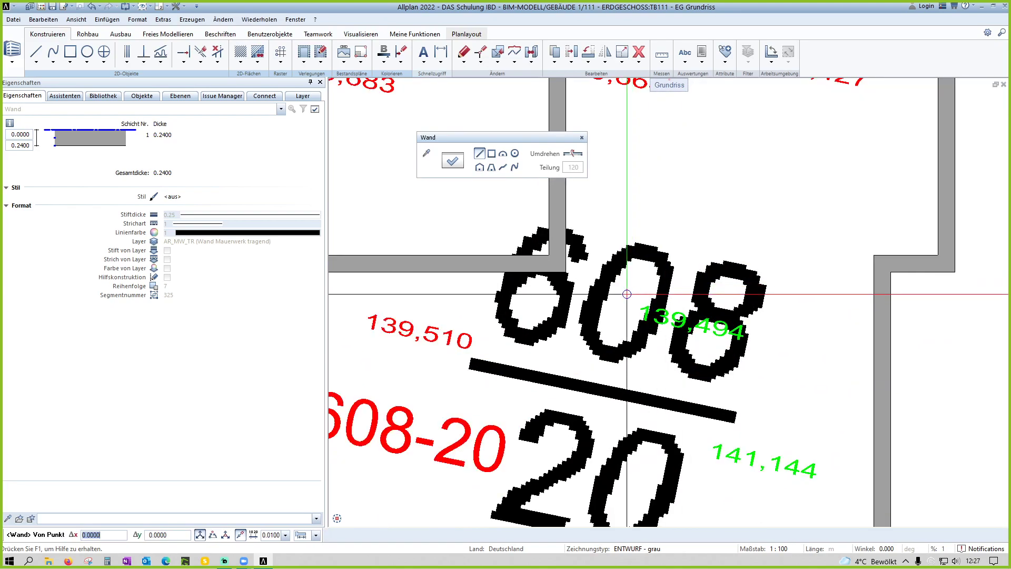
scroll(592, 280, down, 1)
Step: Draw the second interior wall horizontally from the inner corner to the right outer wall
click(575, 275)
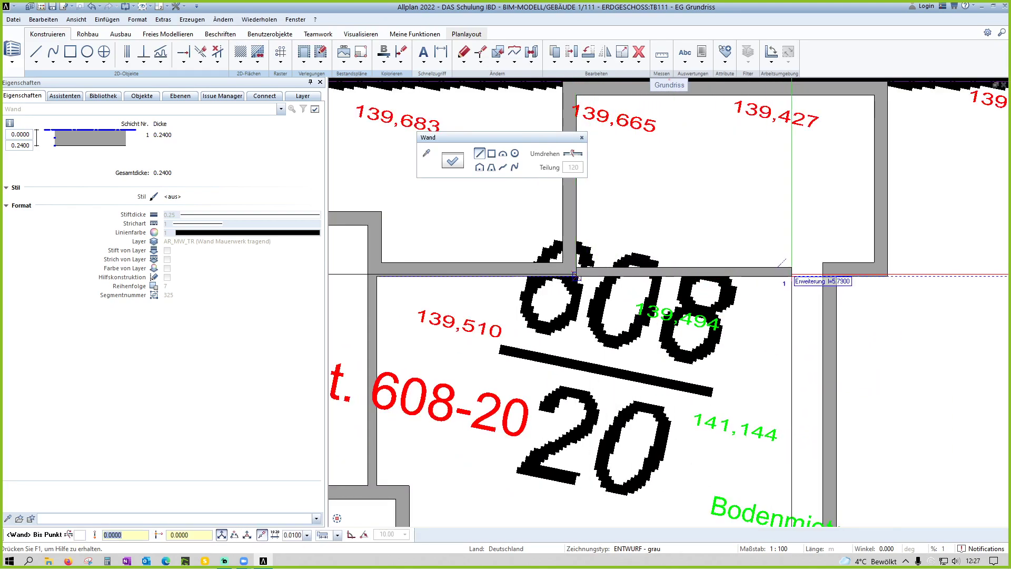
click(816, 275)
scroll(790, 285, down, 2)
scroll(758, 295, down, 1)
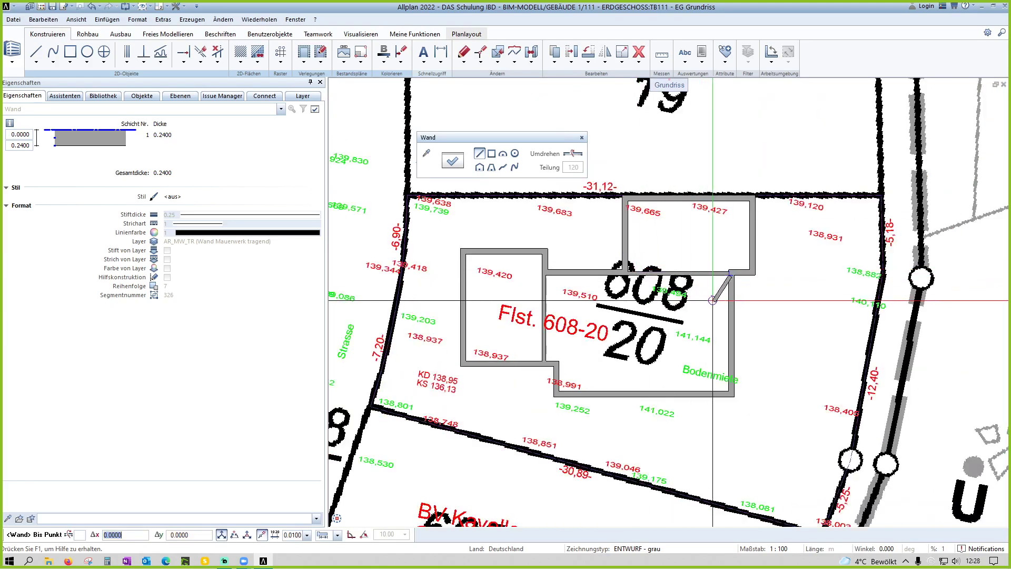
key(Escape)
scroll(751, 299, down, 3)
scroll(791, 274, down, 2)
Step: Open only the EG Grundriss drawing, removing drawings 17 and 201 from the open set
scroll(854, 237, down, 1)
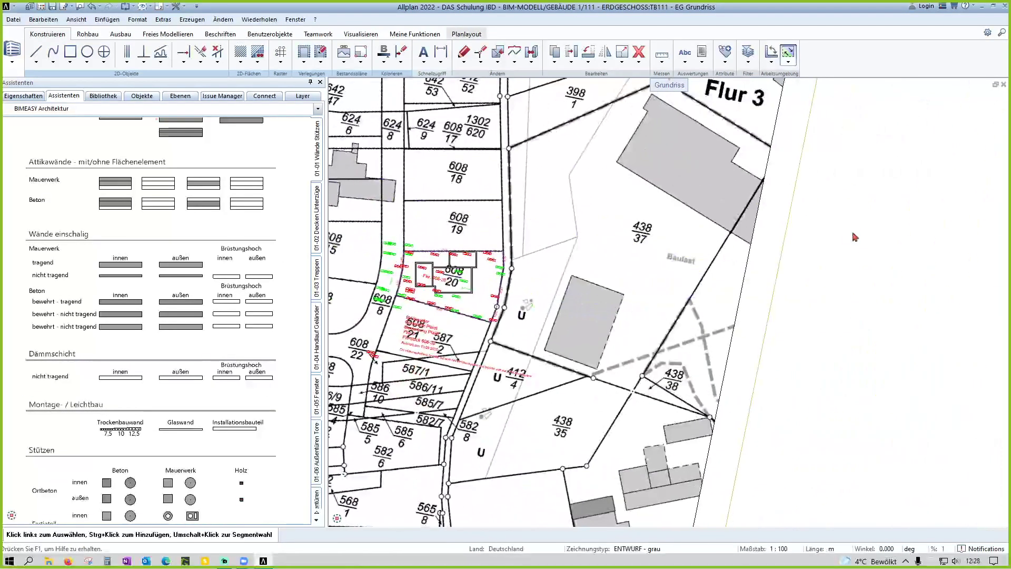
key(ctrl+o)
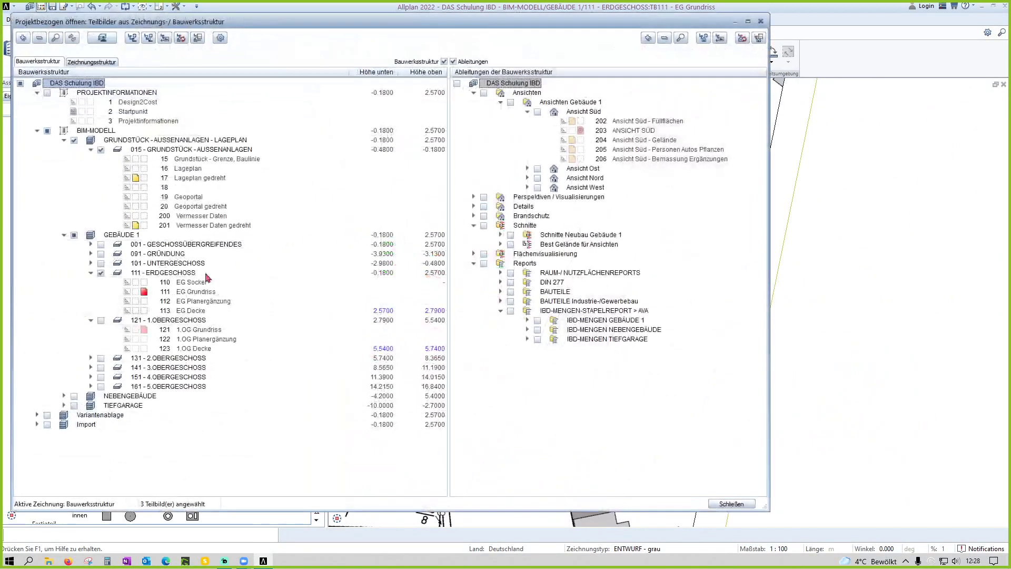
click(136, 178)
click(136, 225)
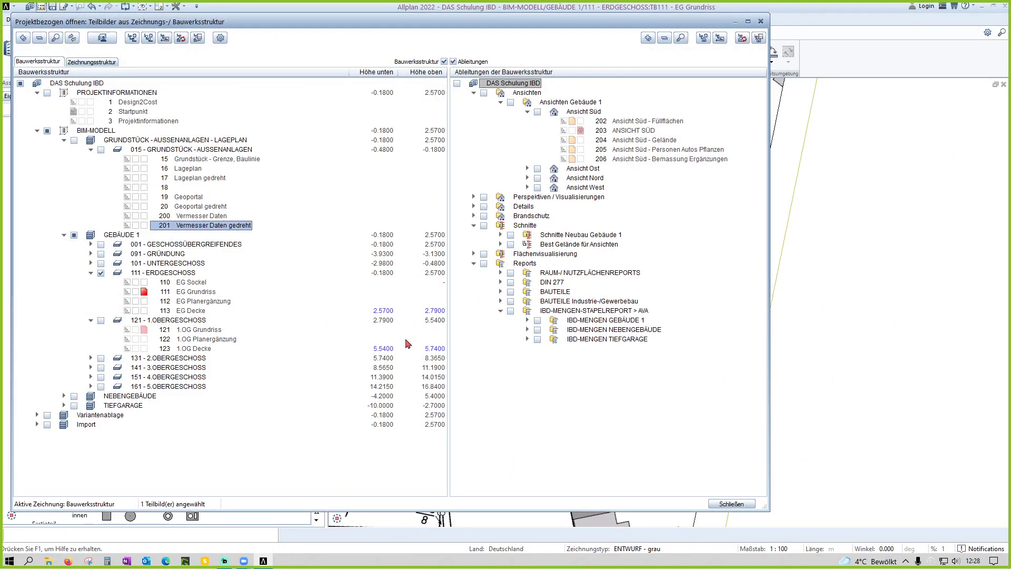
click(730, 504)
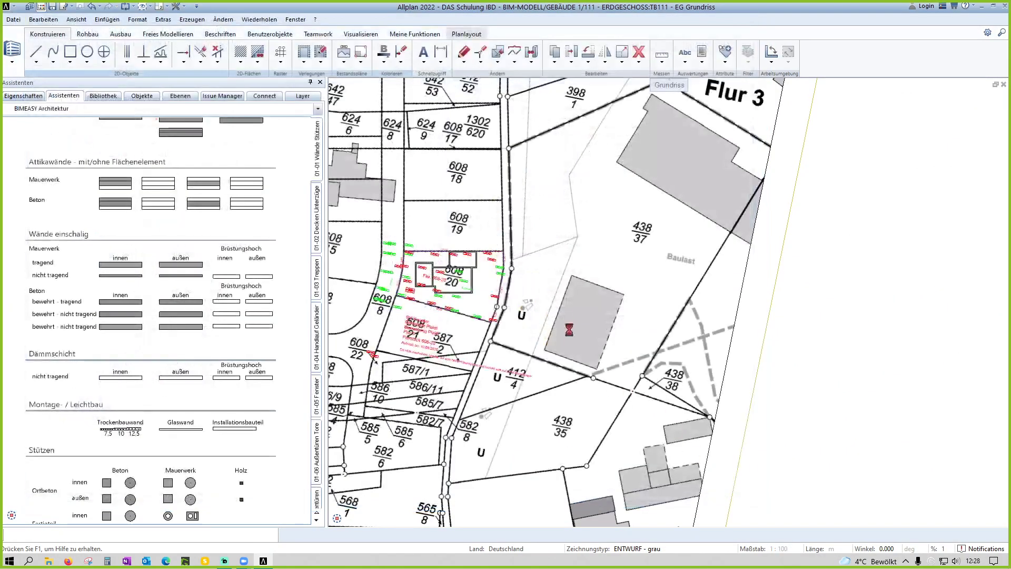
scroll(416, 282, up, 5)
scroll(484, 281, up, 2)
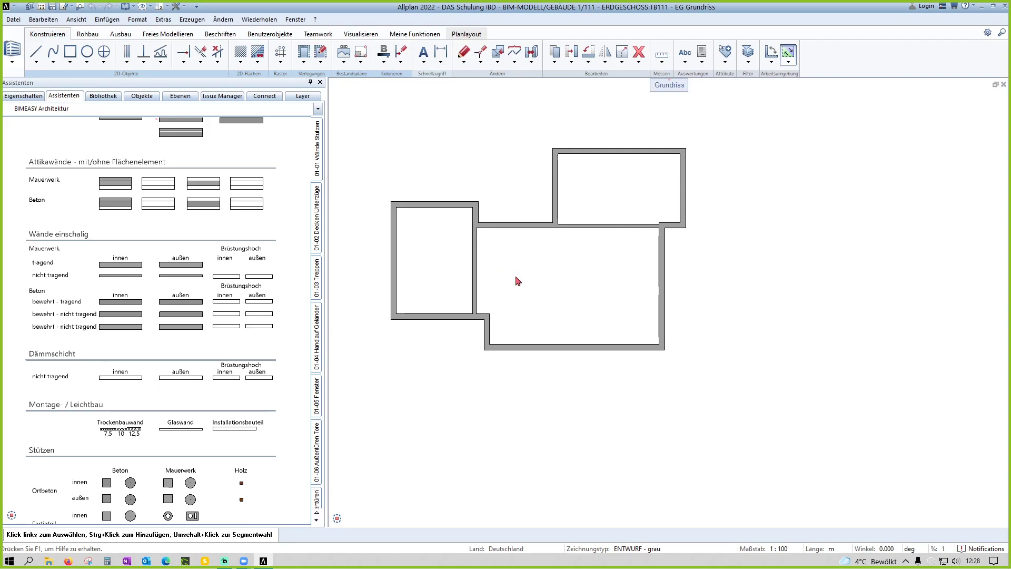
click(51, 562)
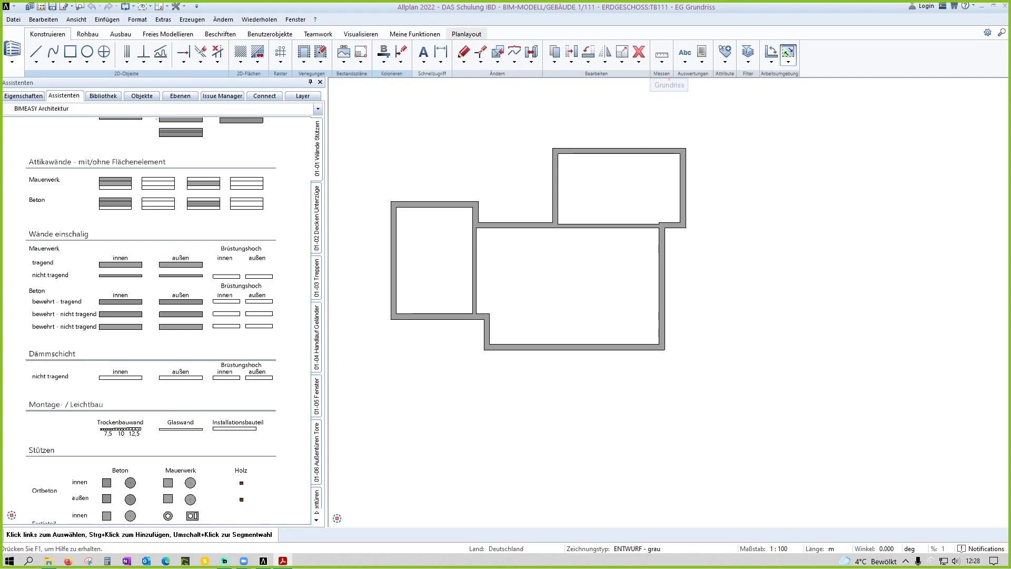
Step: Zoom to the large room's inner wall and start a new wall with its 0.24 m properties
scroll(475, 244, up, 3)
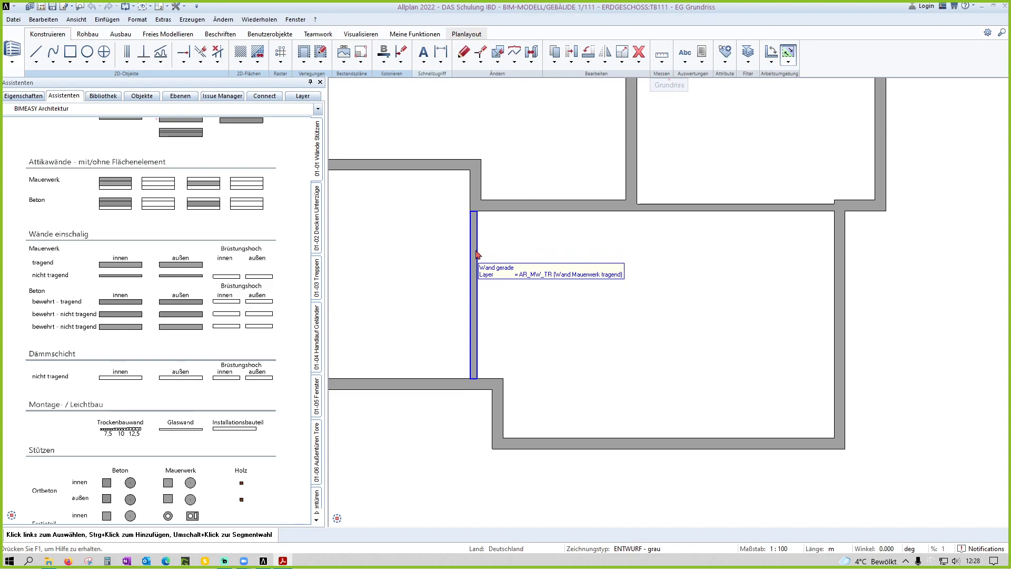
middle_drag(476, 254, 470, 292)
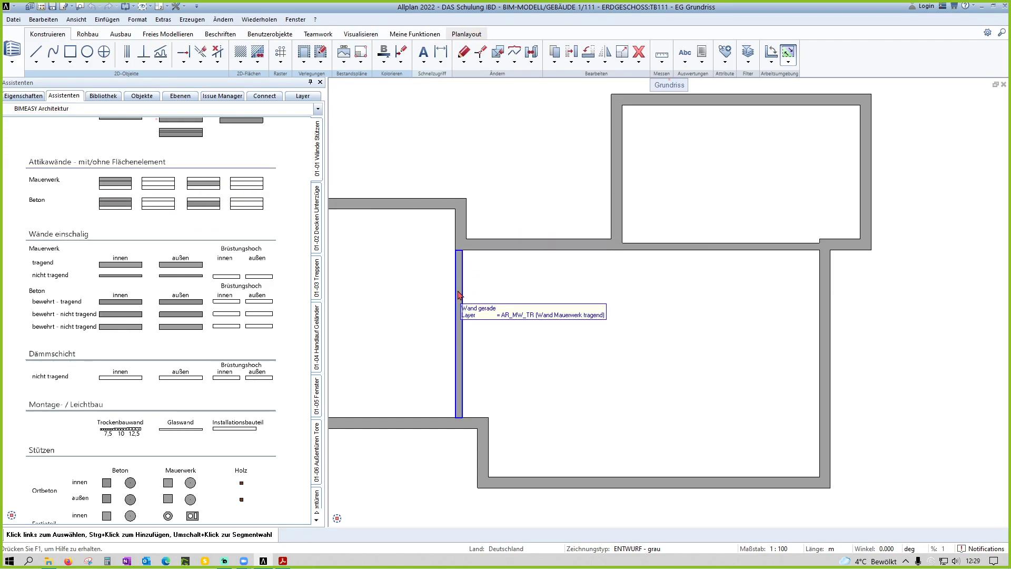
right_click(459, 295)
right_click(459, 295)
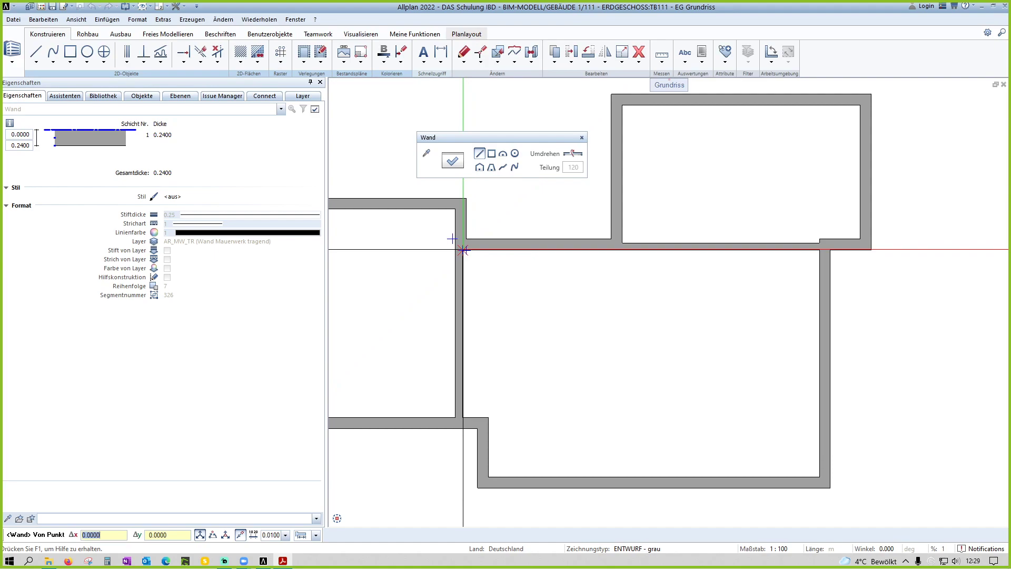
Step: Draw a 2.465 m interior wall starting 2 m below the large room's wall corner
middle_drag(463, 249, 459, 257)
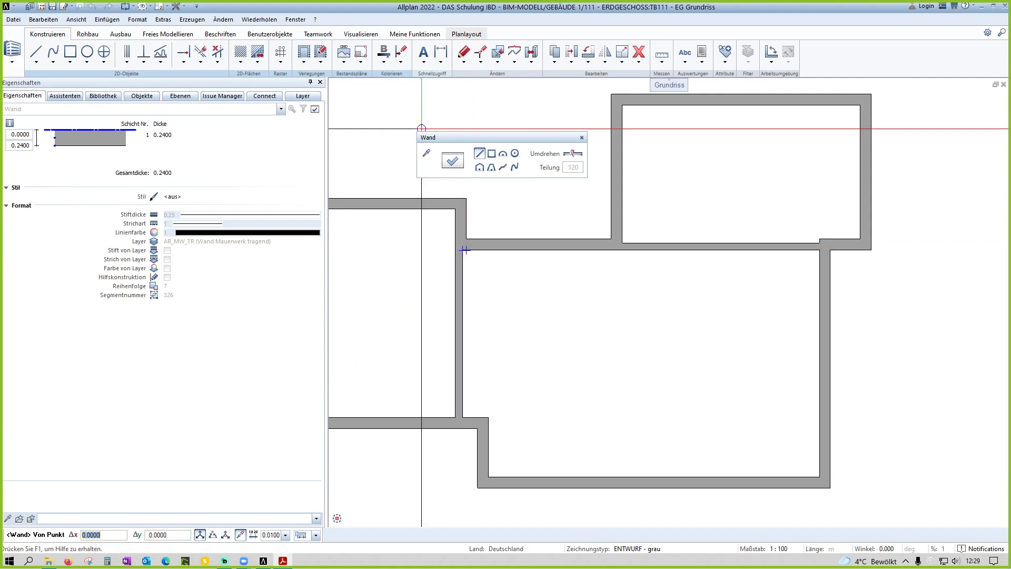
key(Tab)
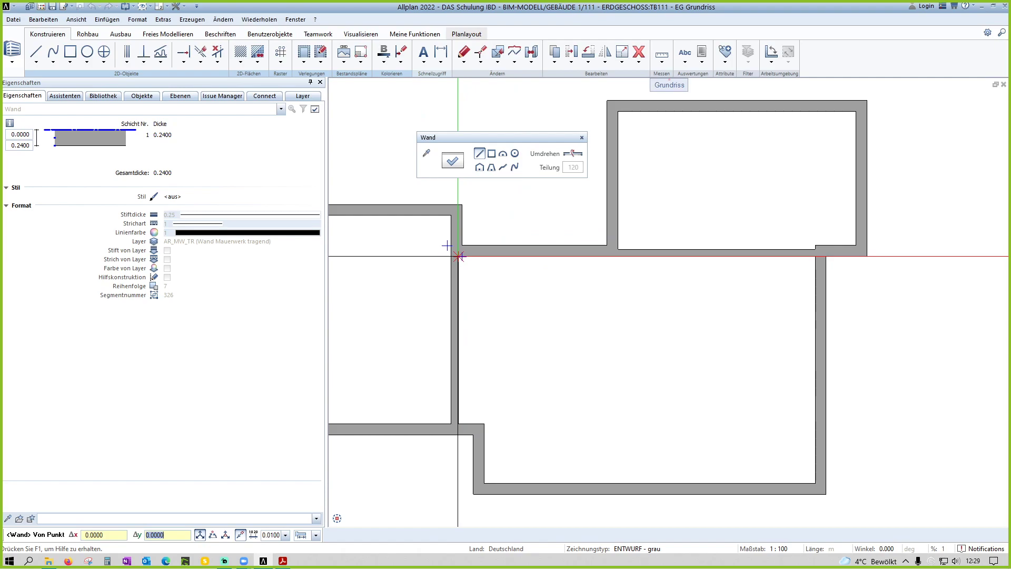
text(-2)
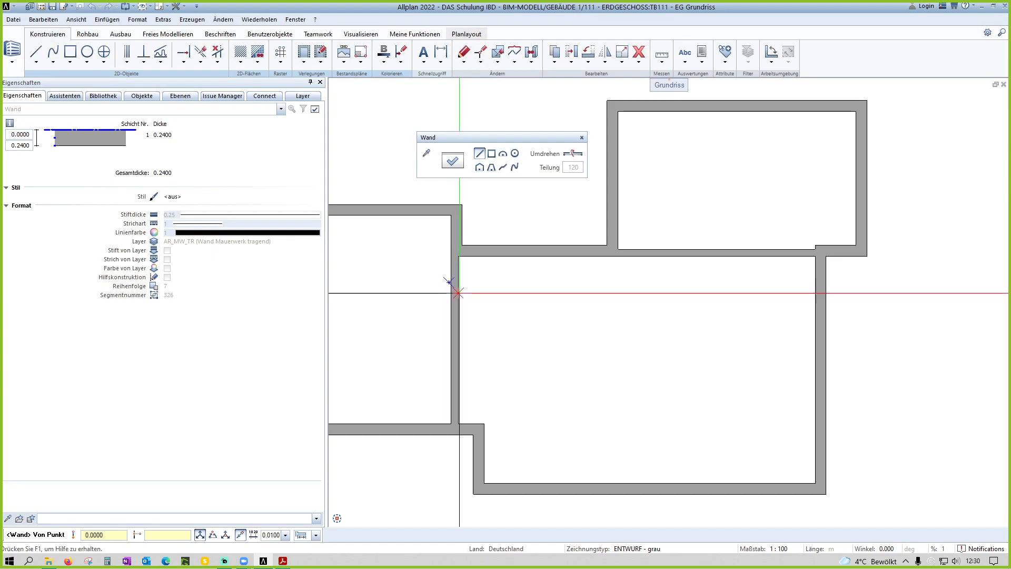
scroll(456, 290, up, 2)
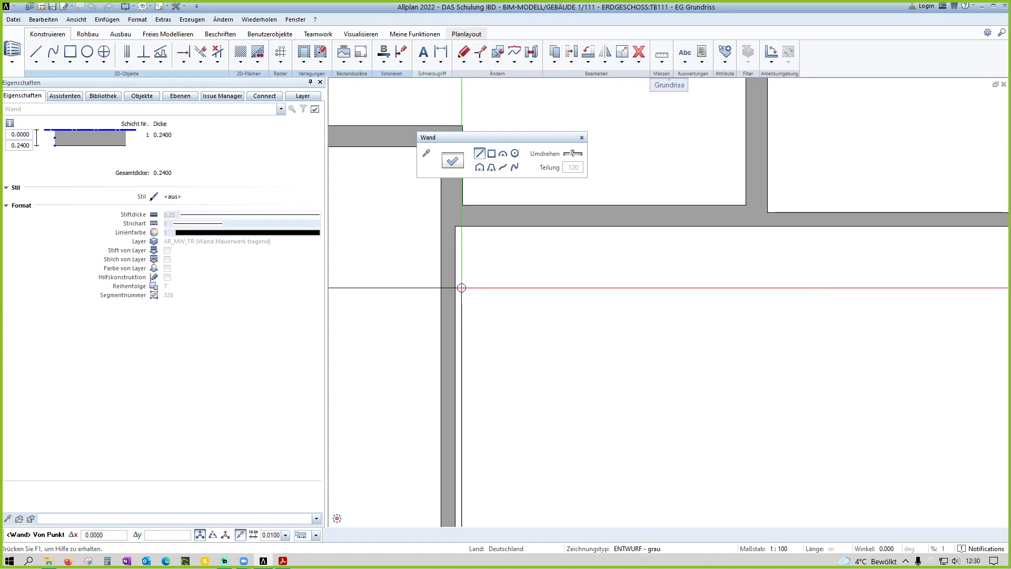
shift+click(455, 286)
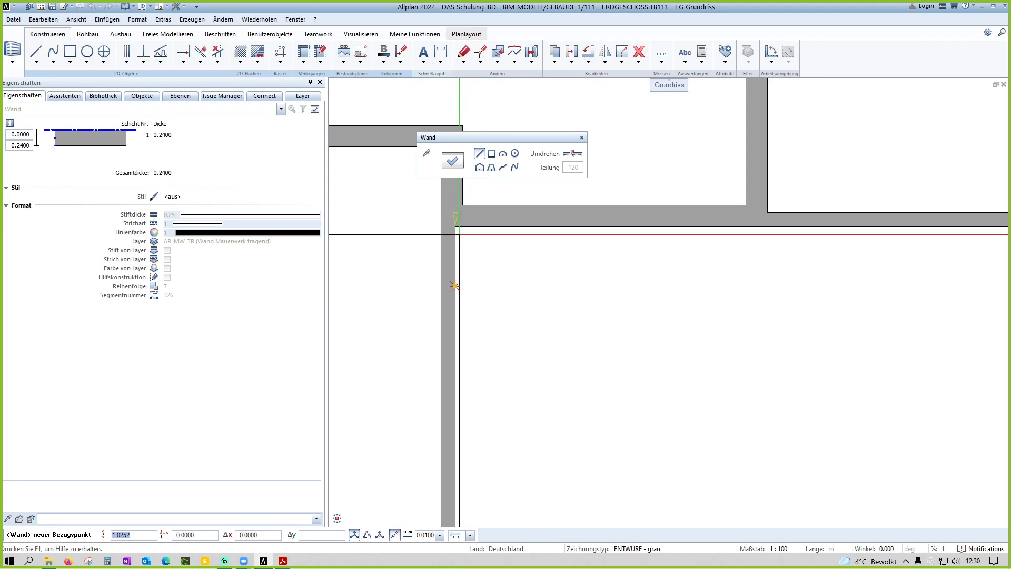
scroll(545, 325, down, 1)
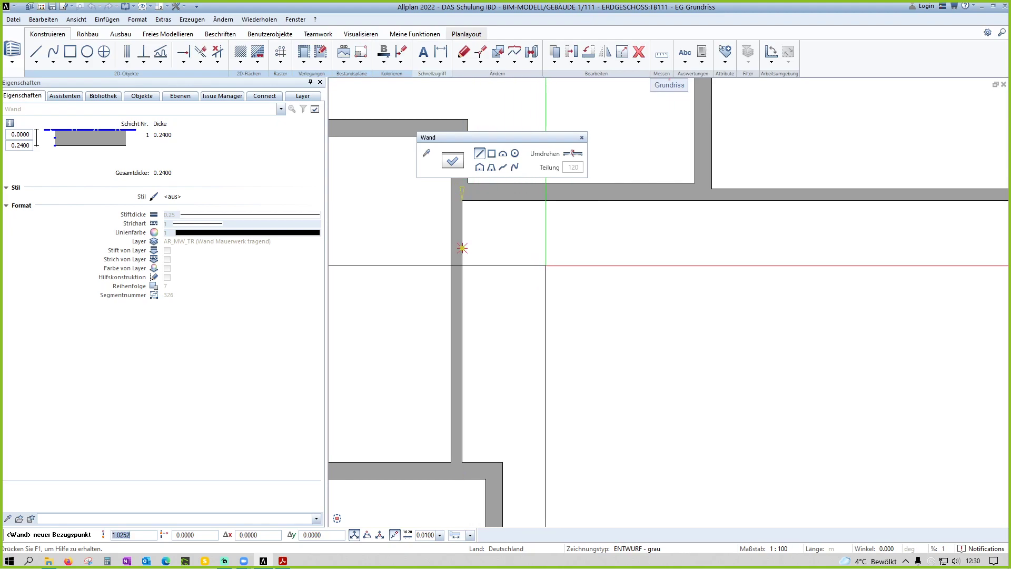
text(2)
key(Return)
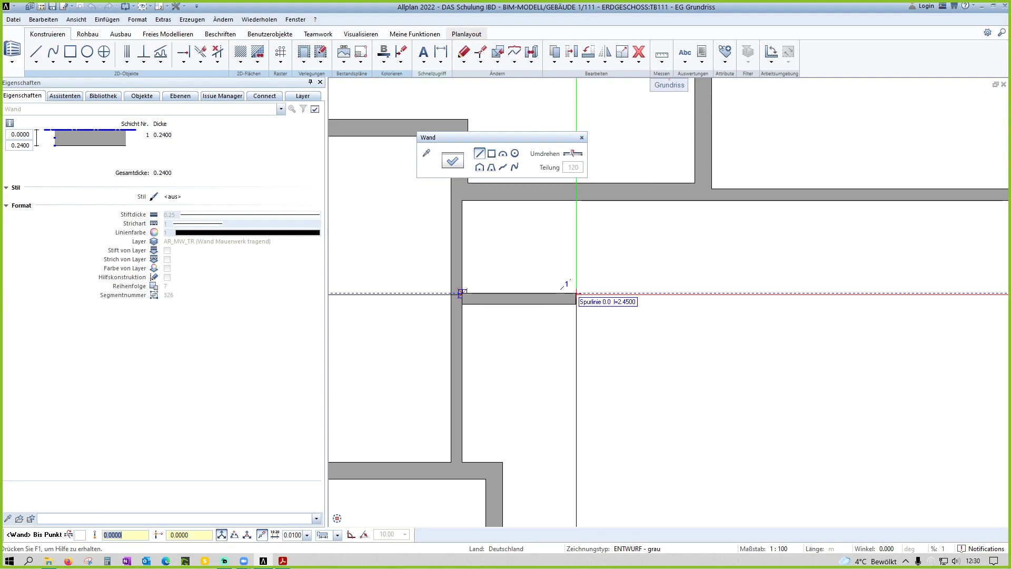
text(2.)
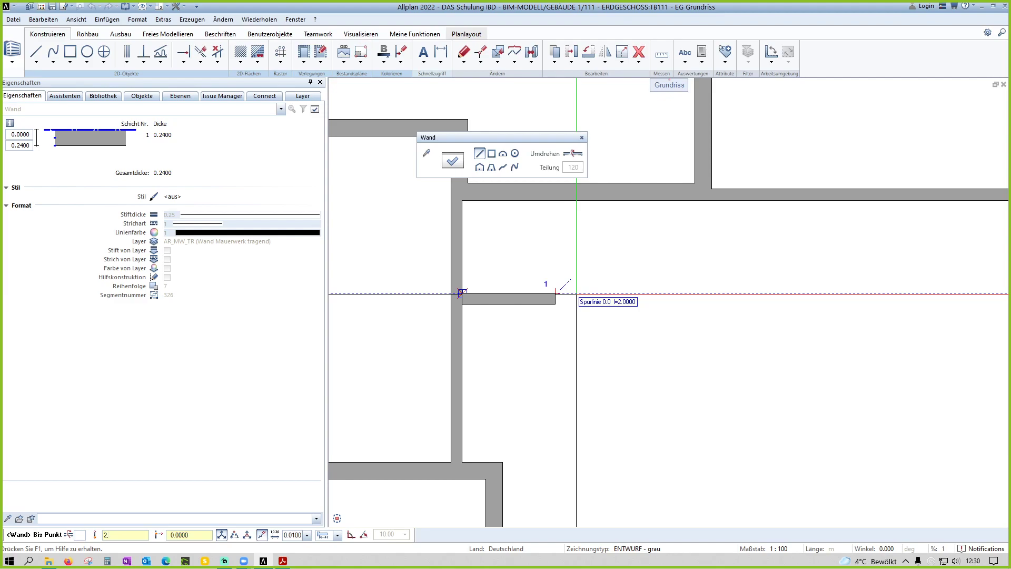
text(4)
text(65)
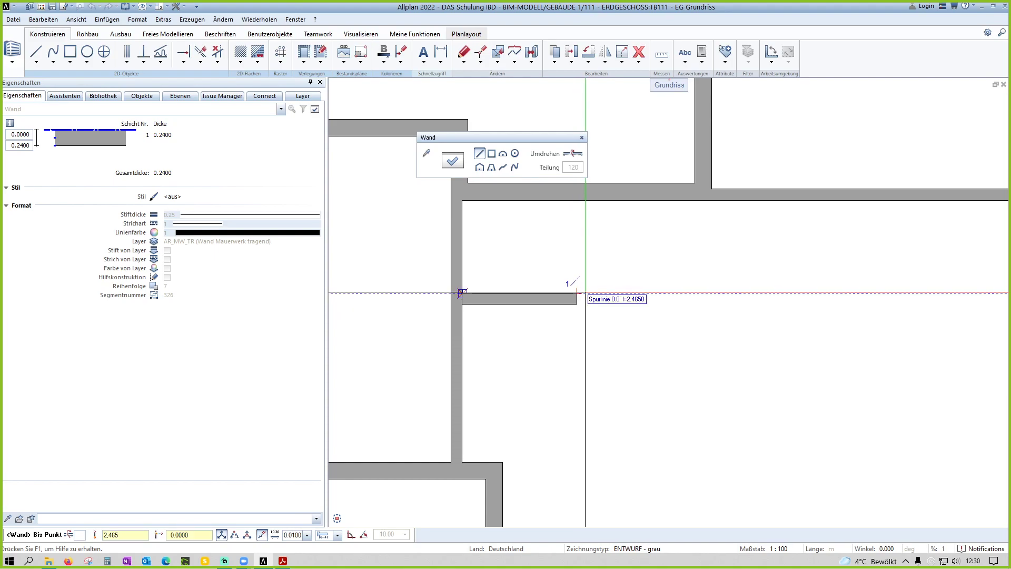
key(Return)
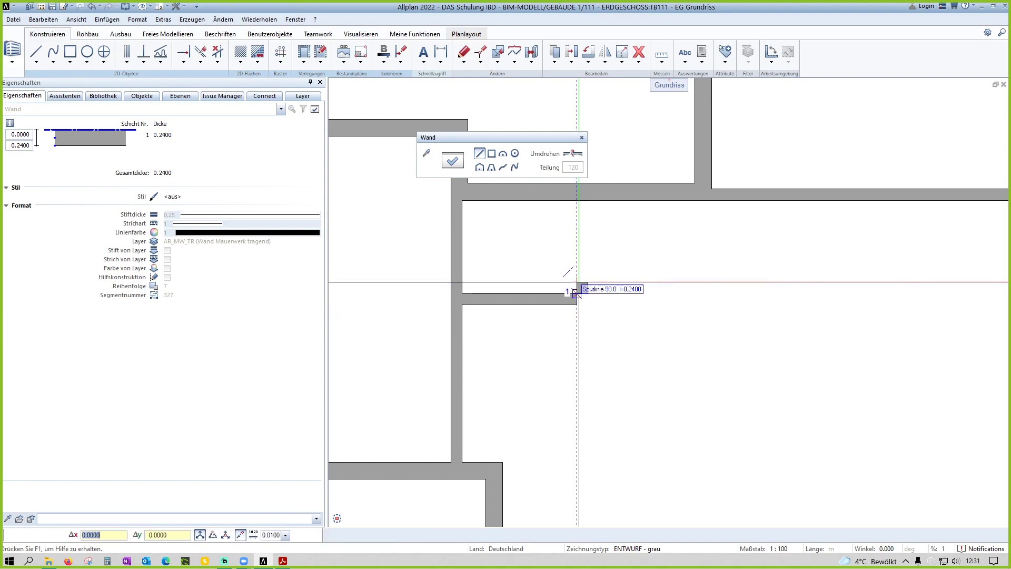
key(Escape)
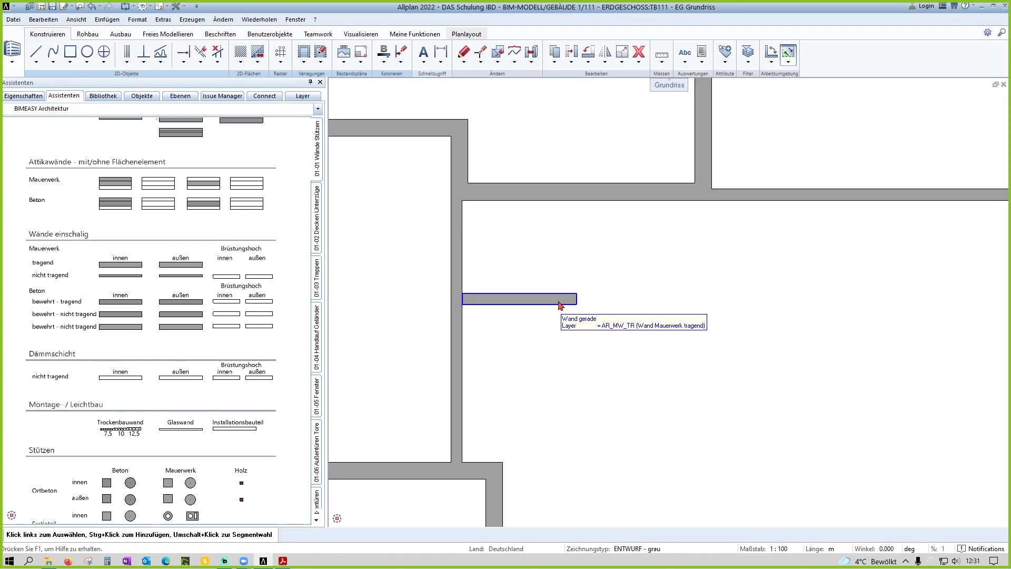
Step: Delete the short interior wall and restart a wall 2 m below the corner
click(559, 304)
key(Delete)
double_click(457, 295)
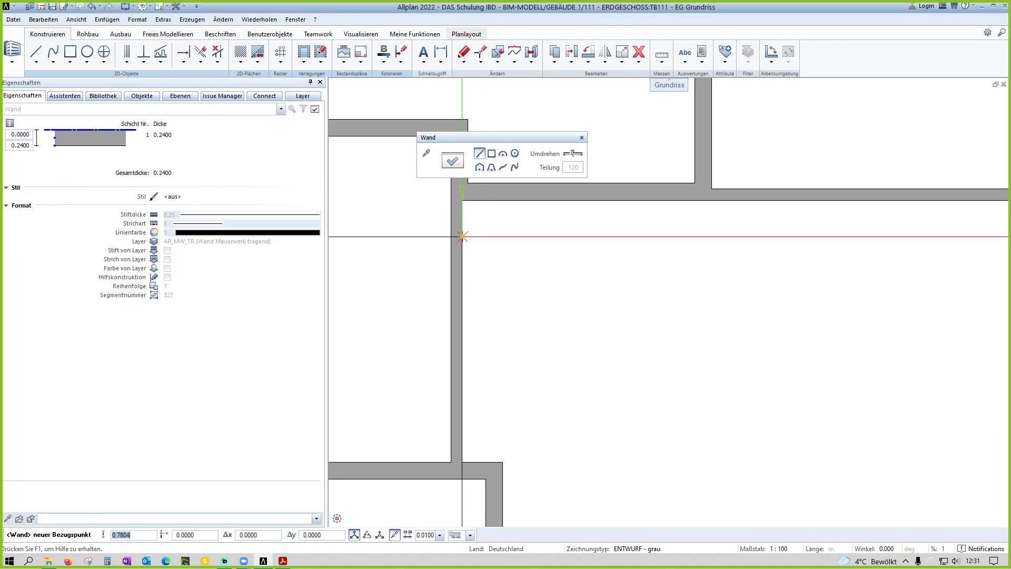
text(2)
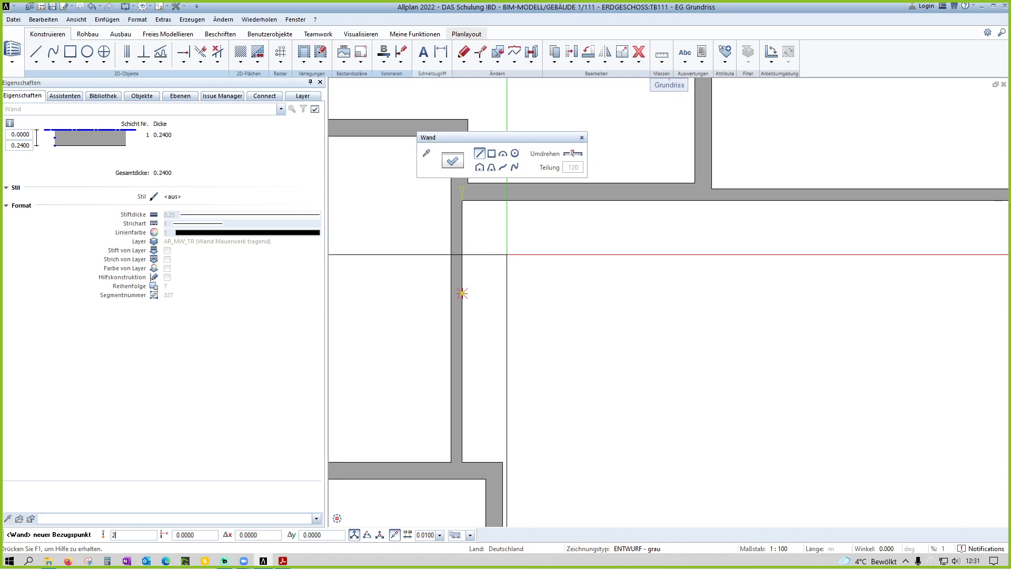
key(Return)
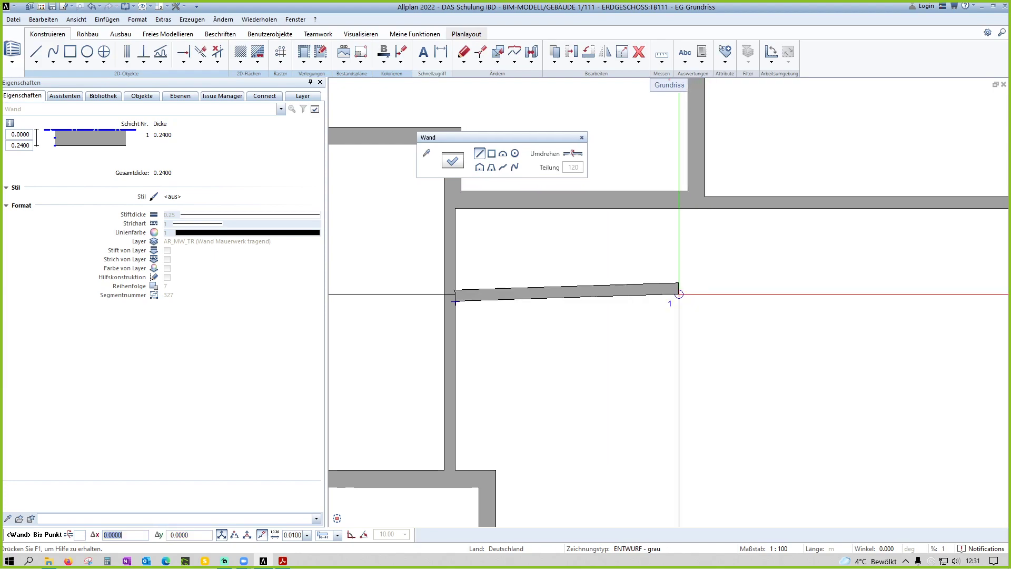
Step: Redraw the wall horizontally into the room at 2.465 m, cancelling the diagonal continuation
middle_drag(684, 307, 677, 315)
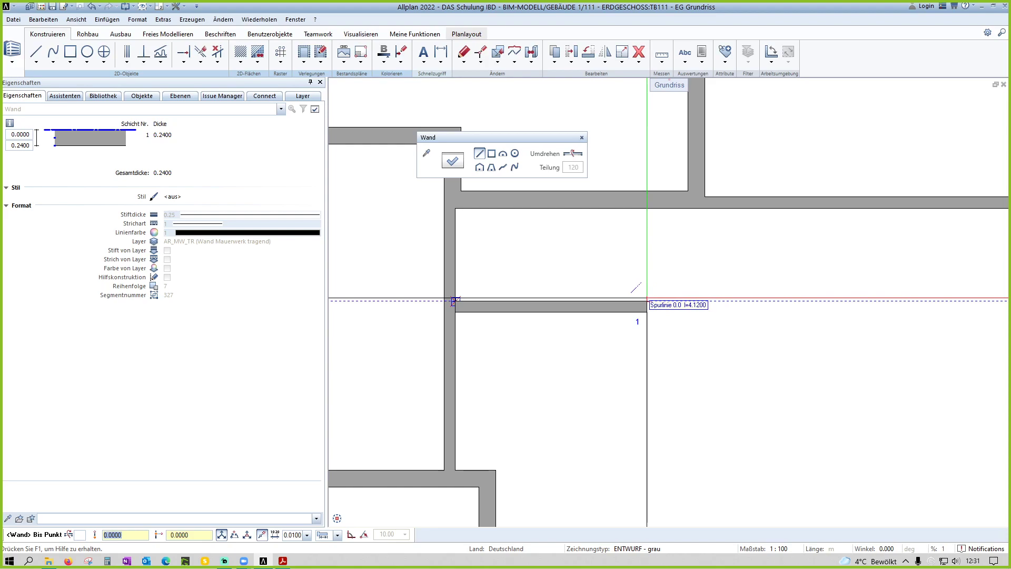
text(2,465)
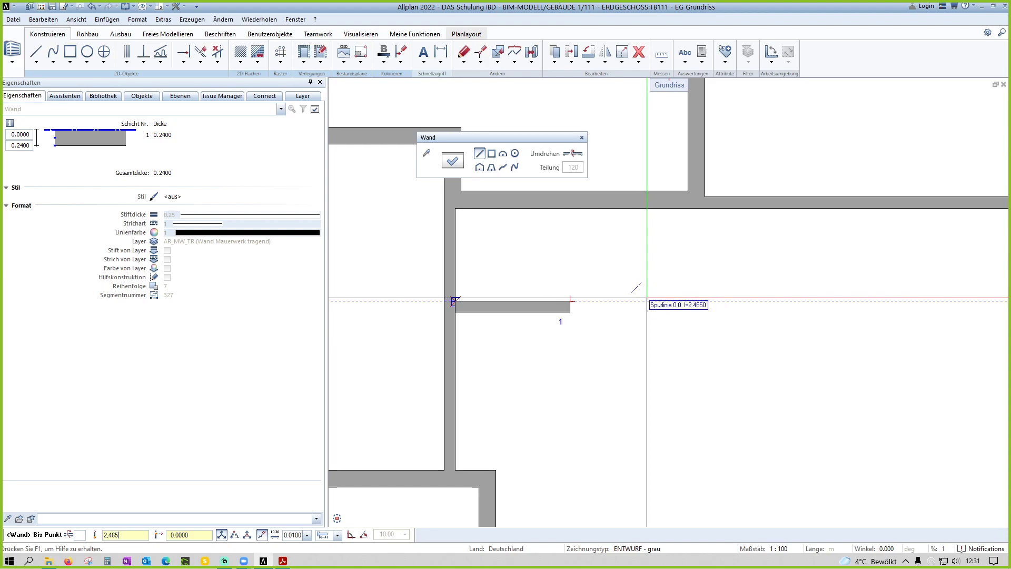
key(Return)
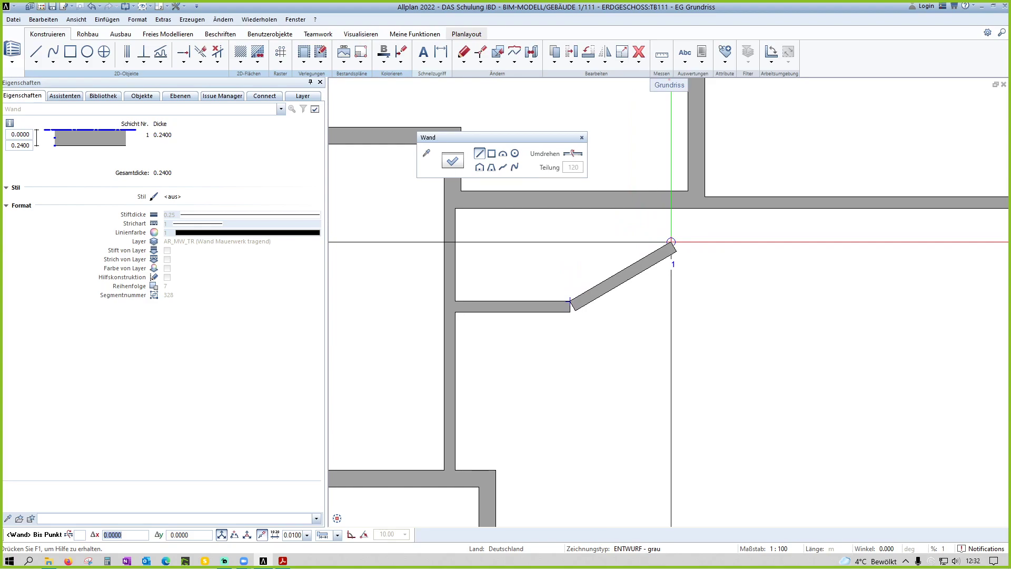
key(Escape)
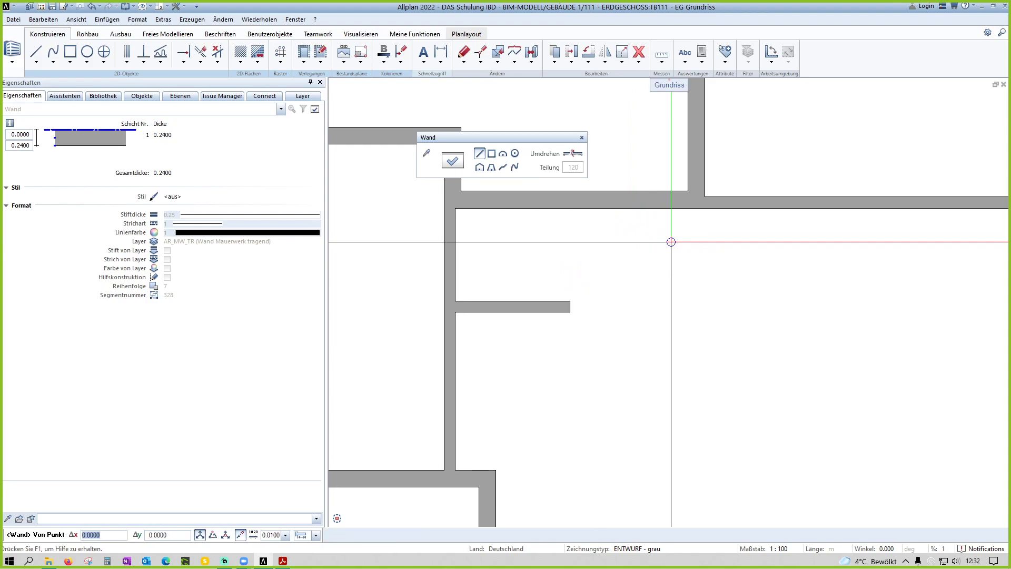
middle_drag(551, 244, 578, 366)
scroll(578, 365, down, 1)
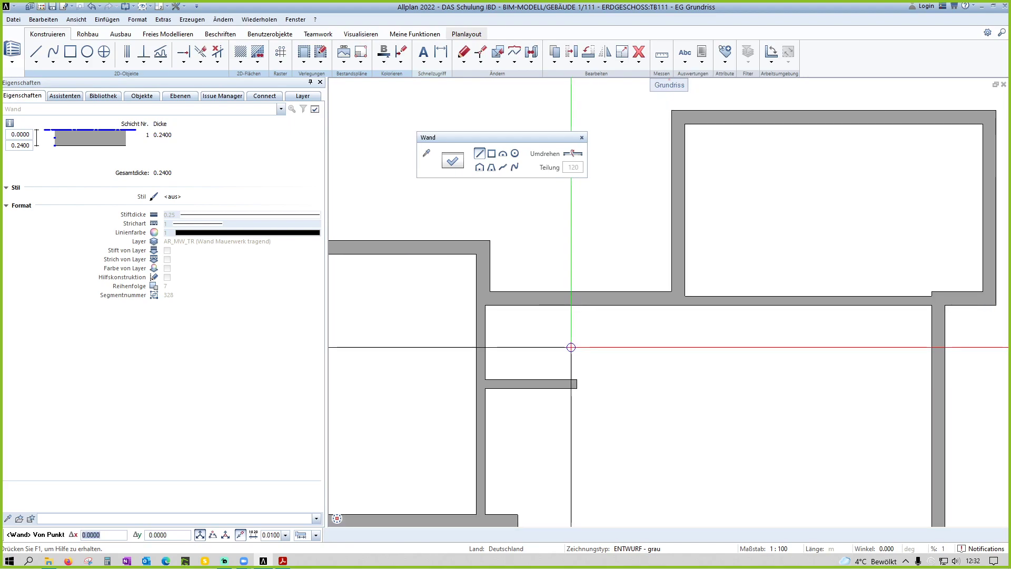
scroll(559, 377, down, 1)
scroll(543, 408, down, 2)
scroll(546, 406, down, 1)
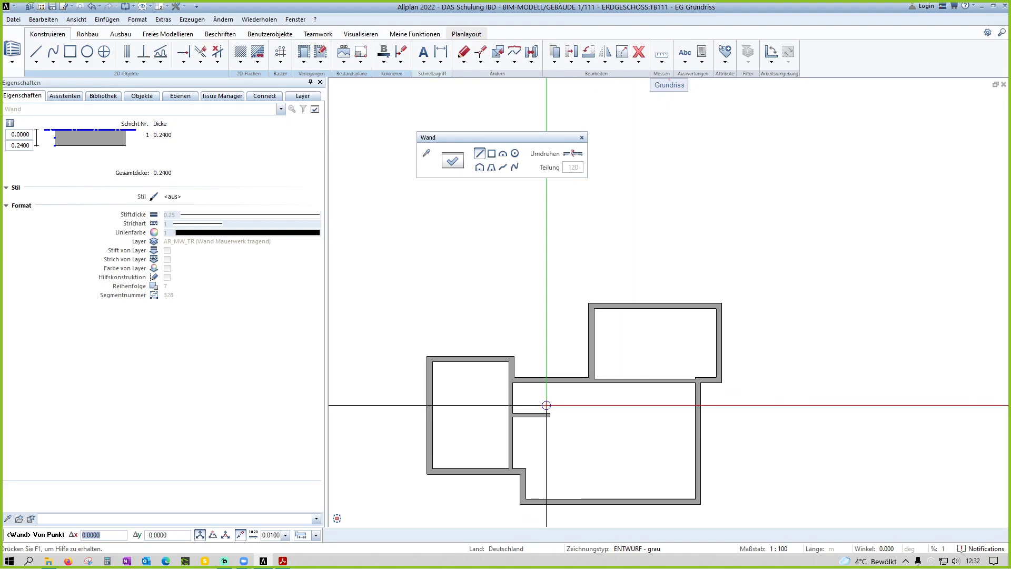
scroll(547, 405, up, 2)
scroll(548, 369, up, 1)
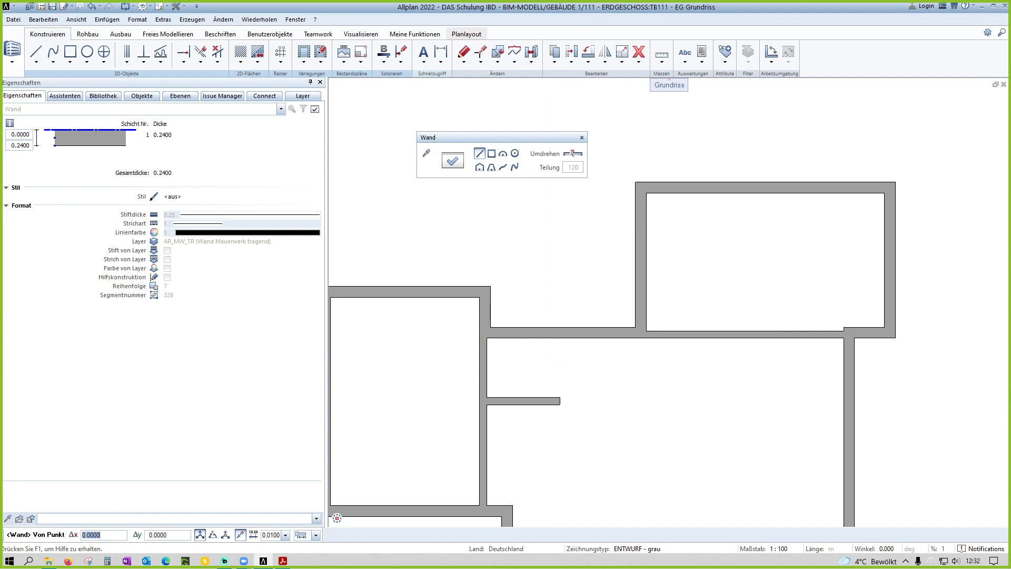
scroll(476, 378, up, 2)
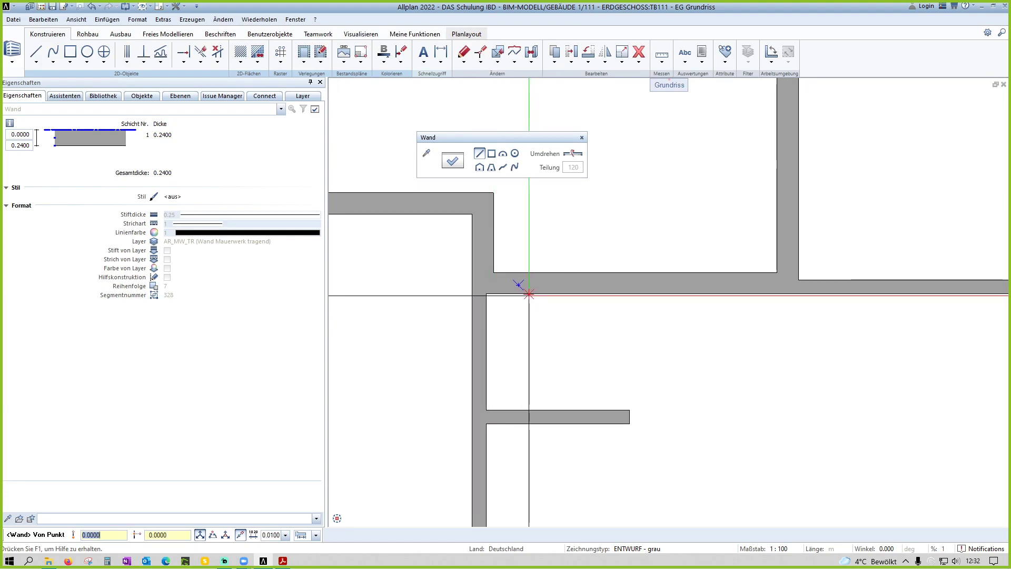
Step: Draw a short vertical wall from the upper wall down to the stub wall, flipping its thickness side
click(530, 293)
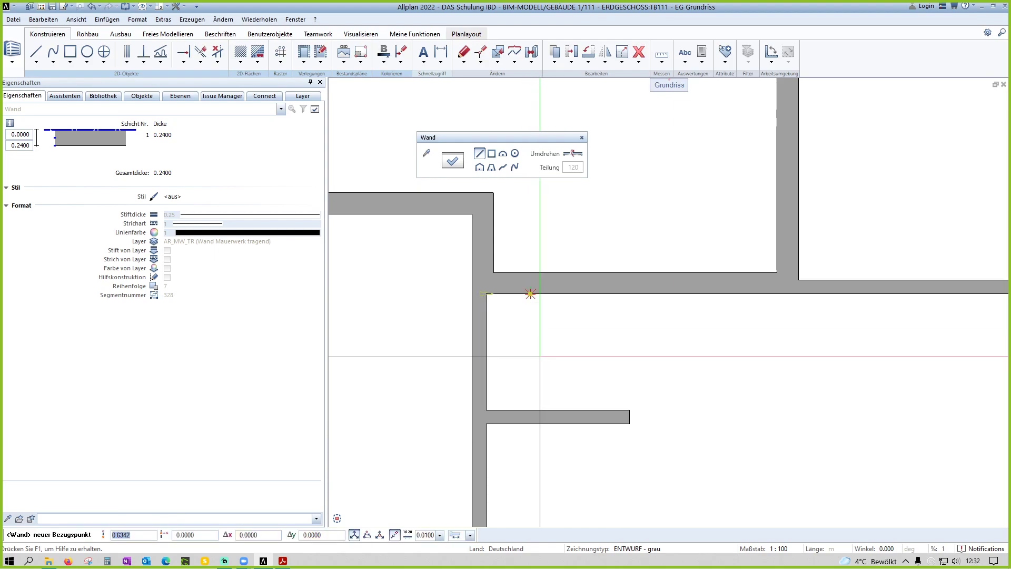
scroll(530, 294, up, 1)
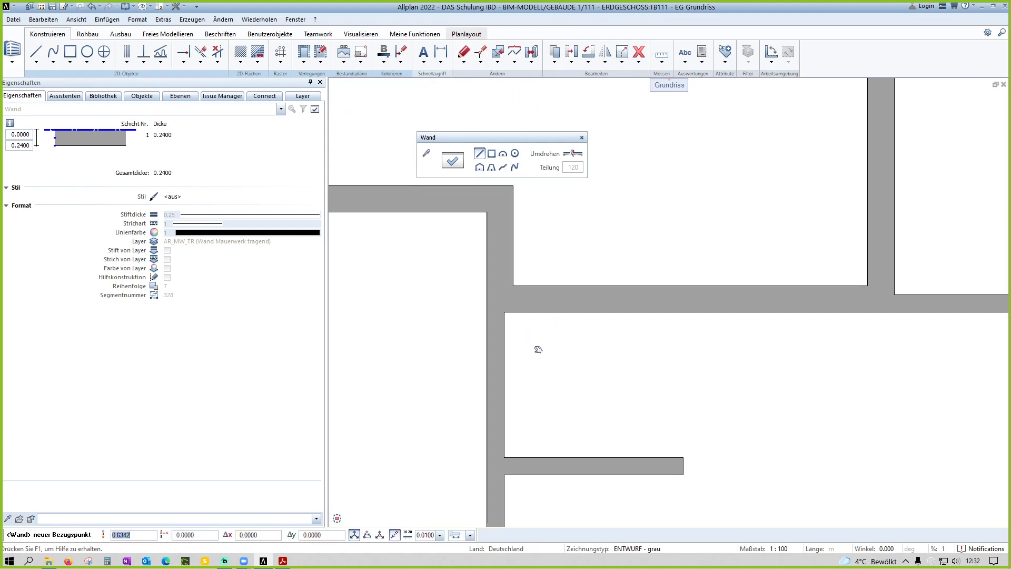
scroll(516, 305, up, 2)
scroll(516, 305, up, 2)
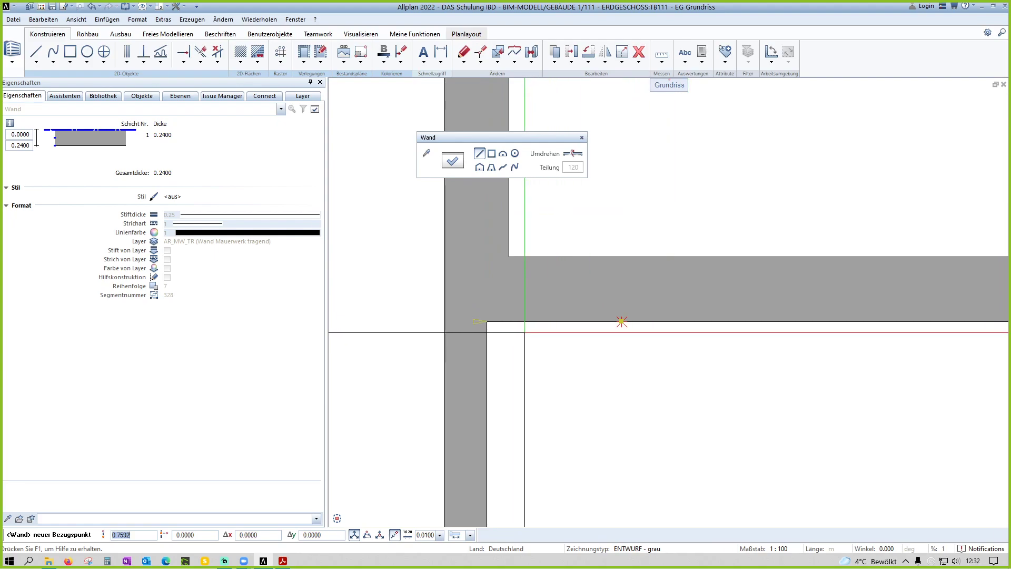
scroll(564, 328, down, 2)
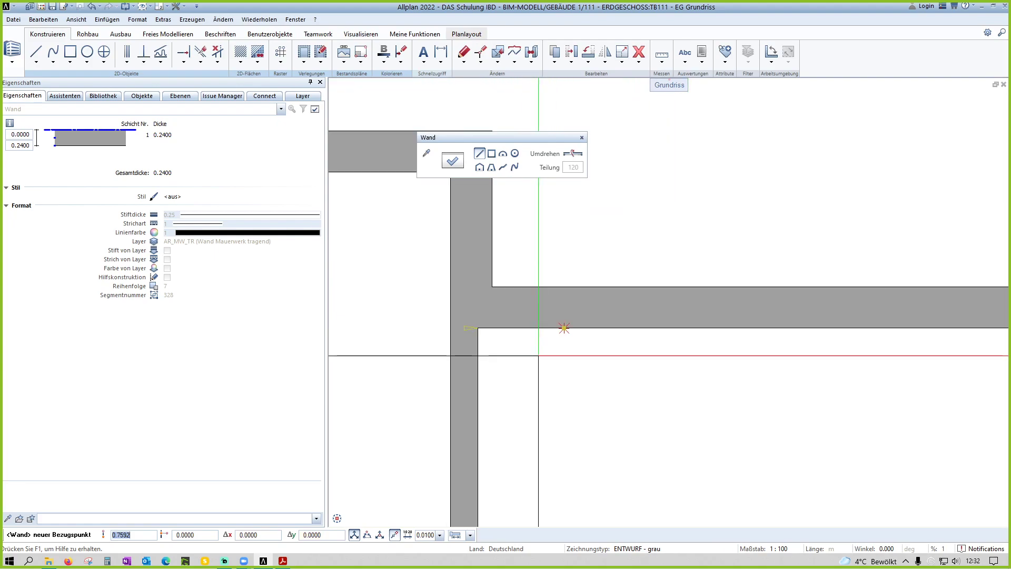
scroll(565, 327, up, 2)
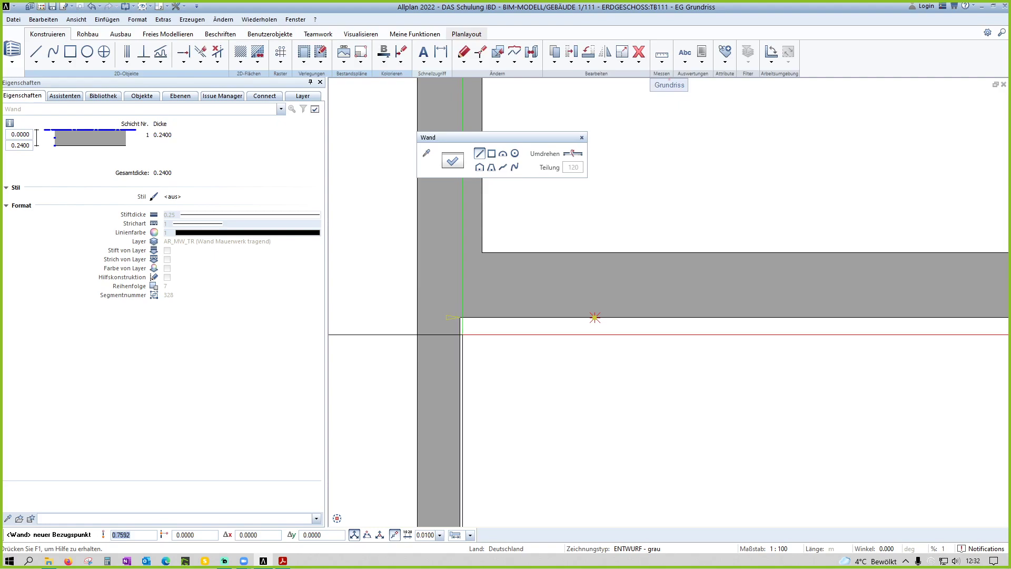
scroll(583, 332, down, 2)
text(1.5)
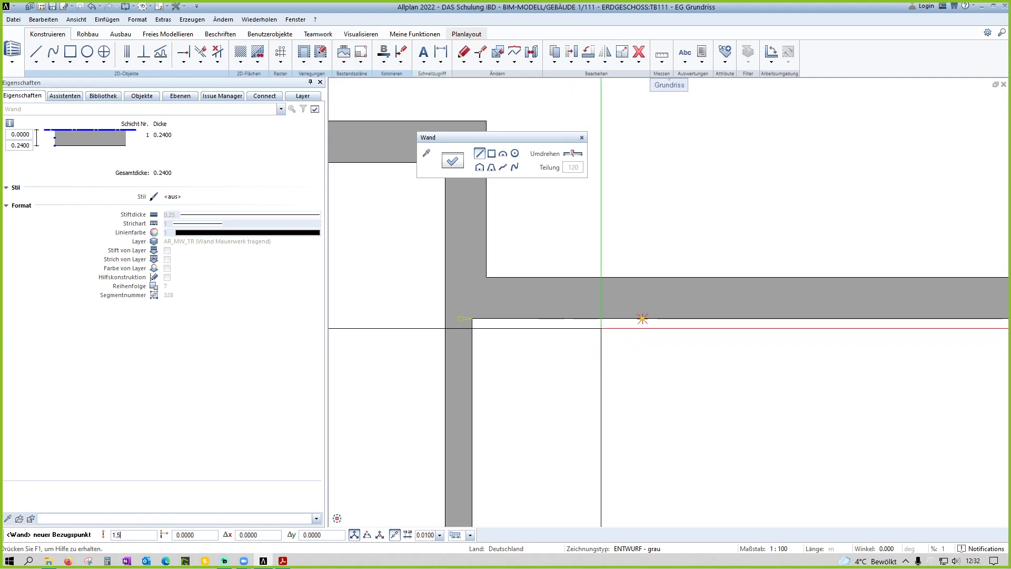
click(643, 318)
scroll(643, 318, down, 1)
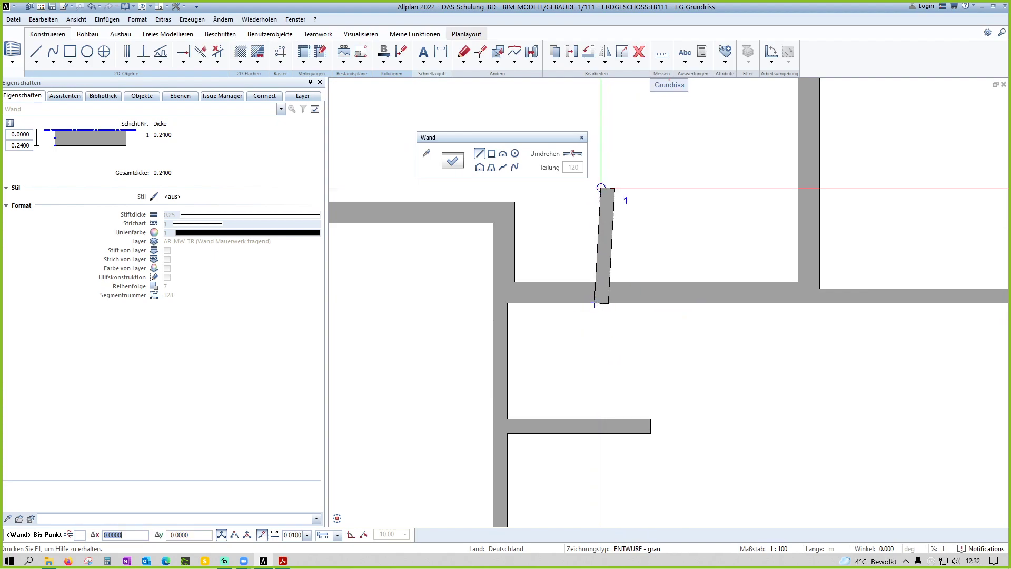
click(573, 154)
click(594, 409)
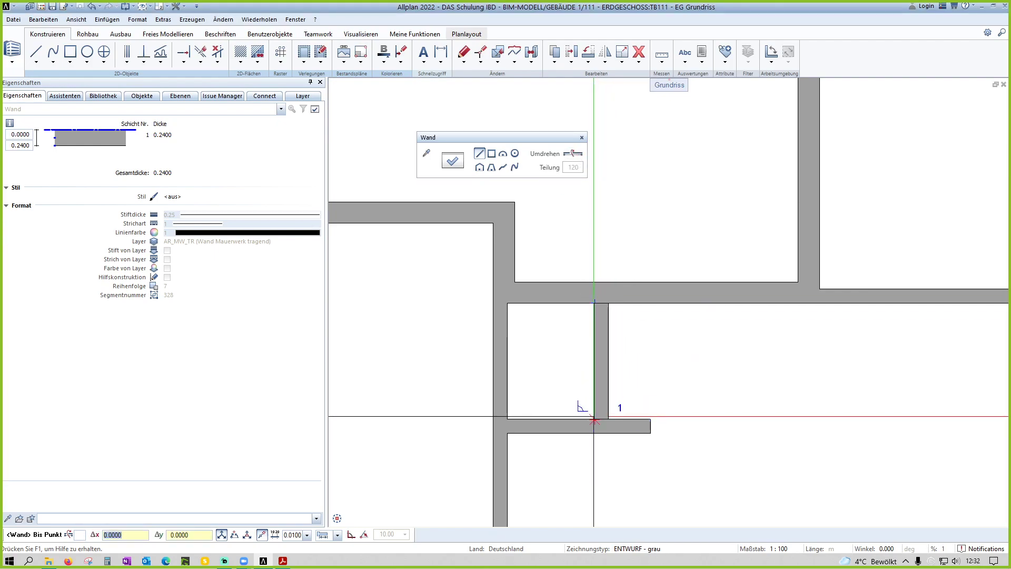
scroll(653, 350, down, 1)
key(Escape)
scroll(593, 343, down, 1)
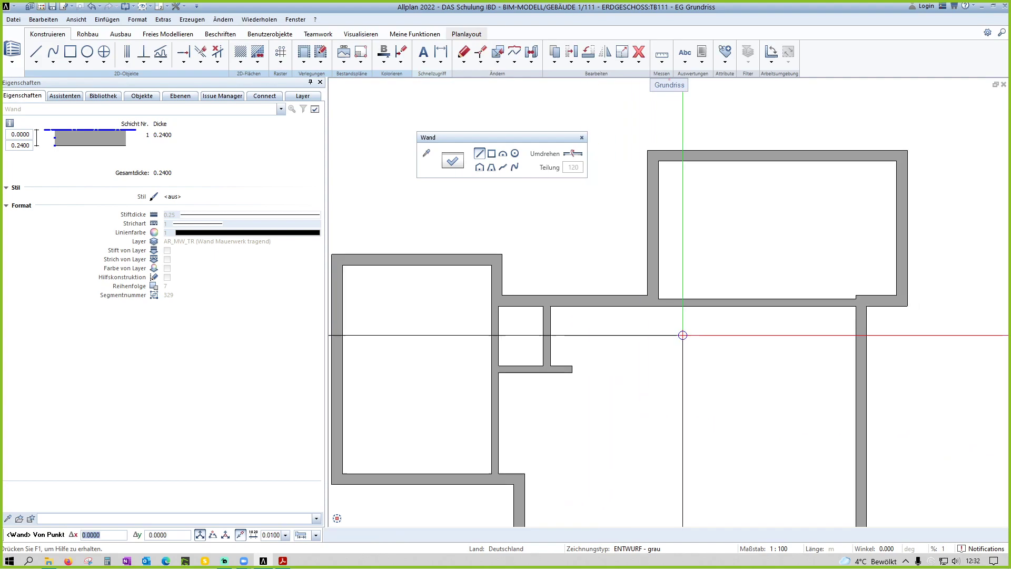
middle_drag(720, 332, 585, 333)
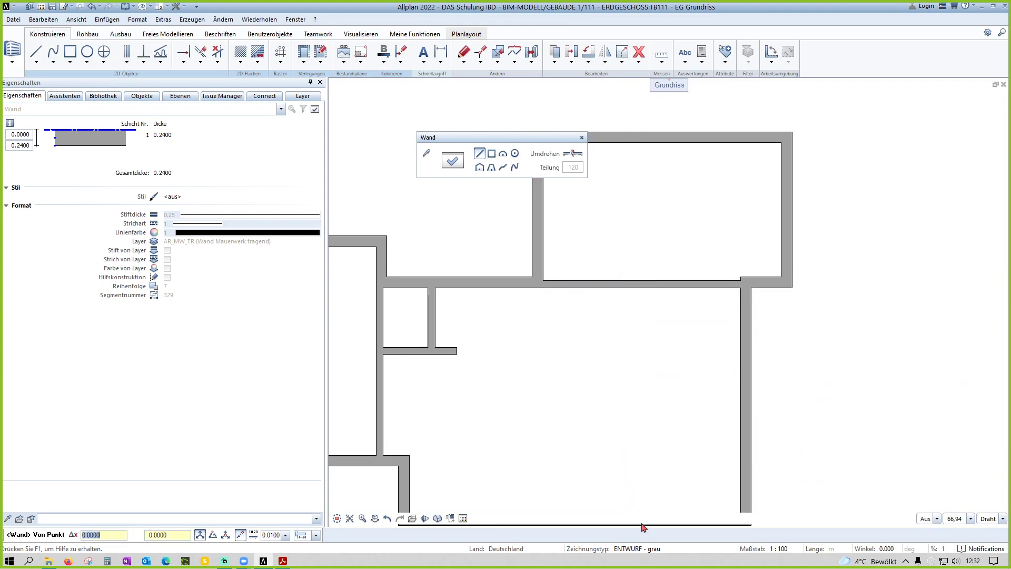
Step: Draw a vertical wall from 3.62 m along the upper wall down to the bottom wall
click(666, 287)
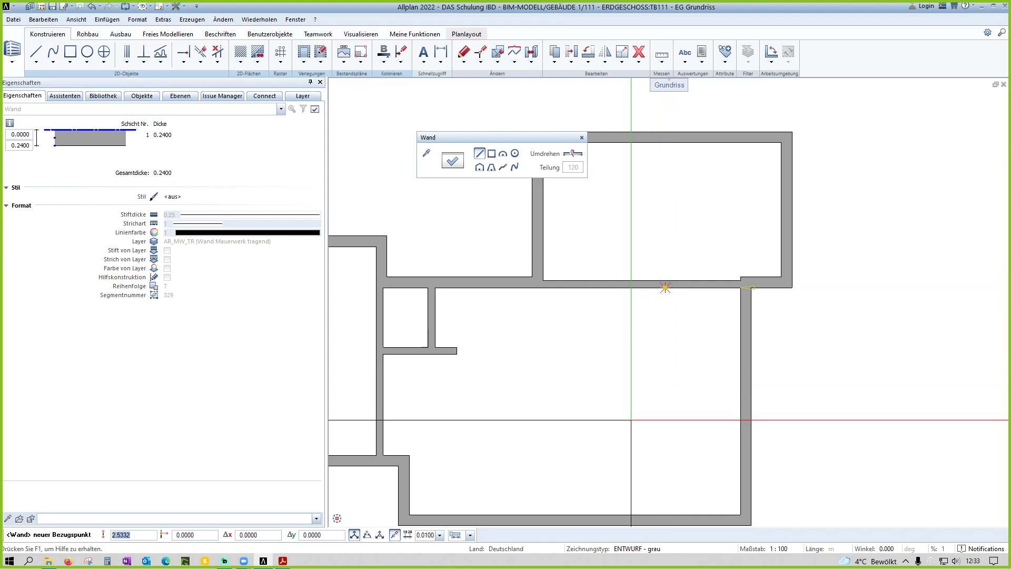
text(3,625)
key(Return)
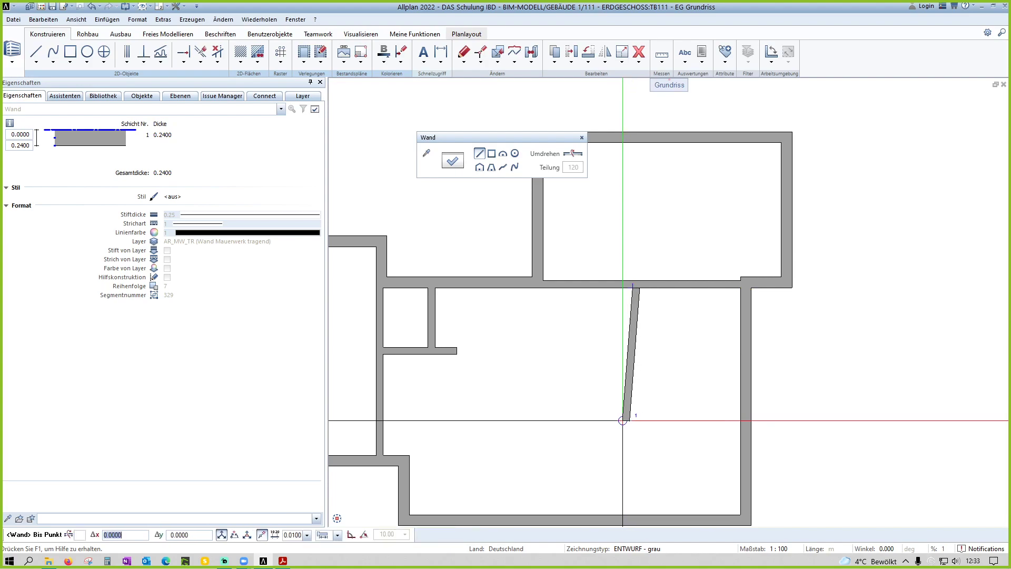
middle_drag(619, 440, 636, 407)
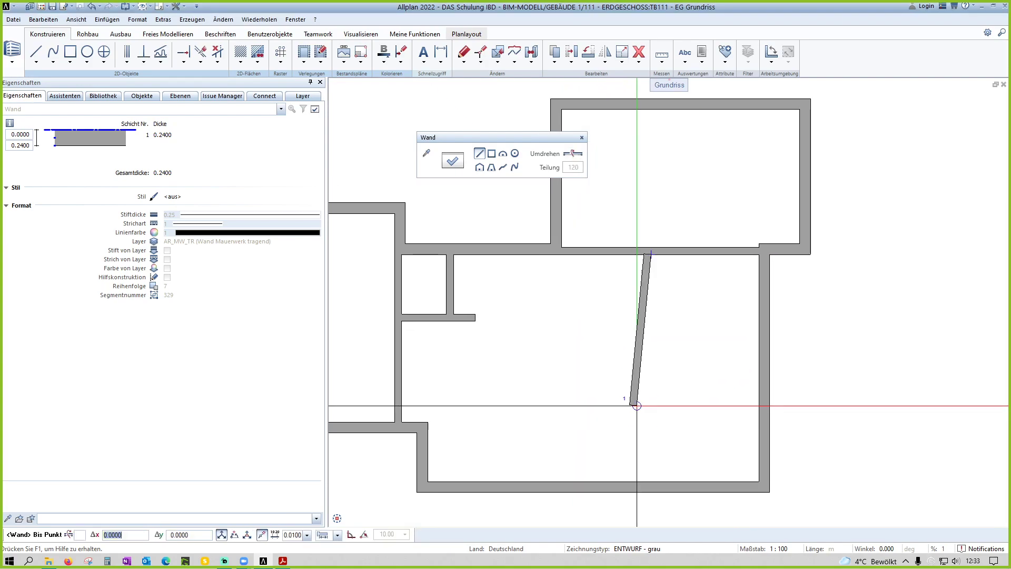
click(650, 481)
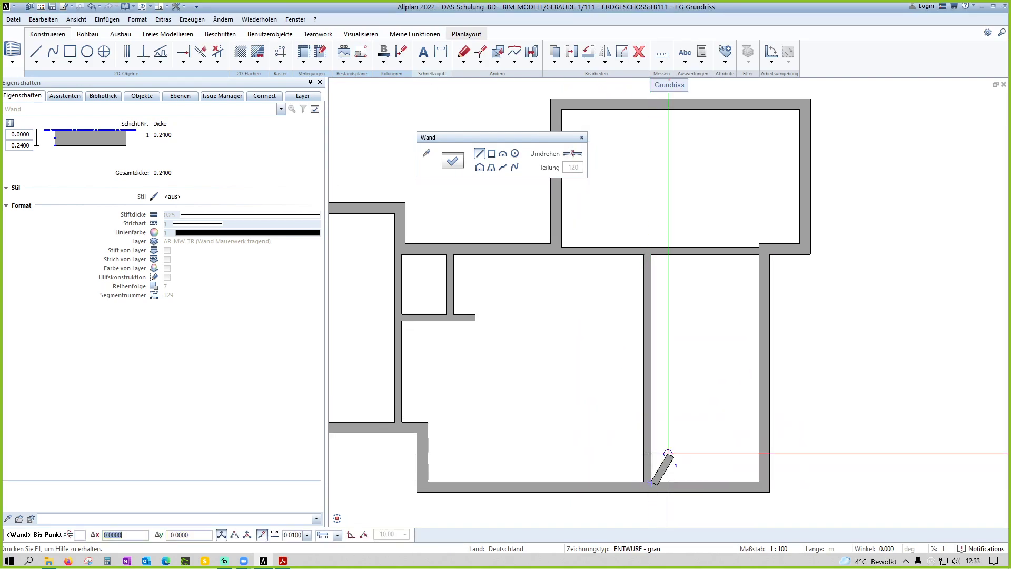
key(Escape)
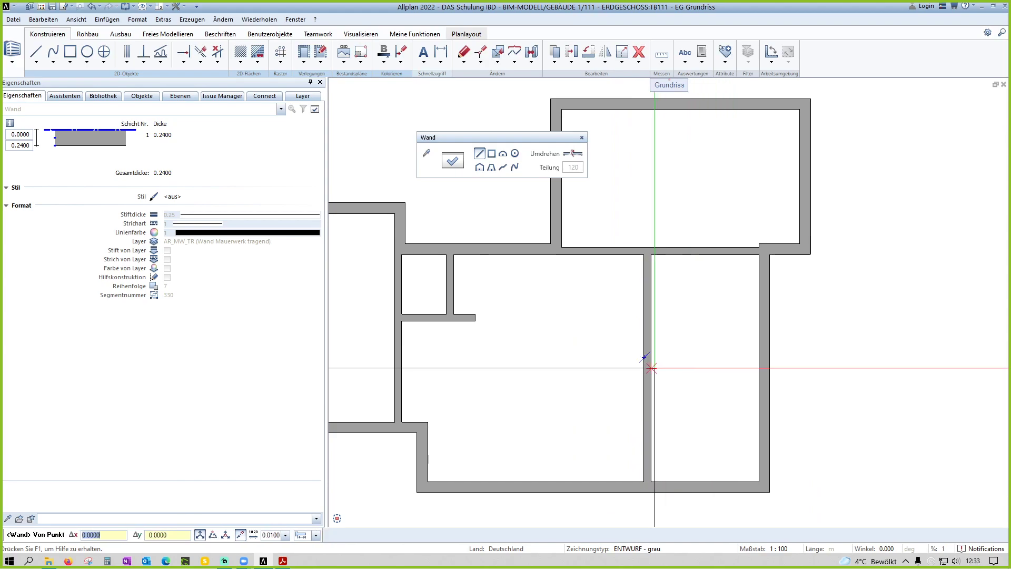
key(Escape)
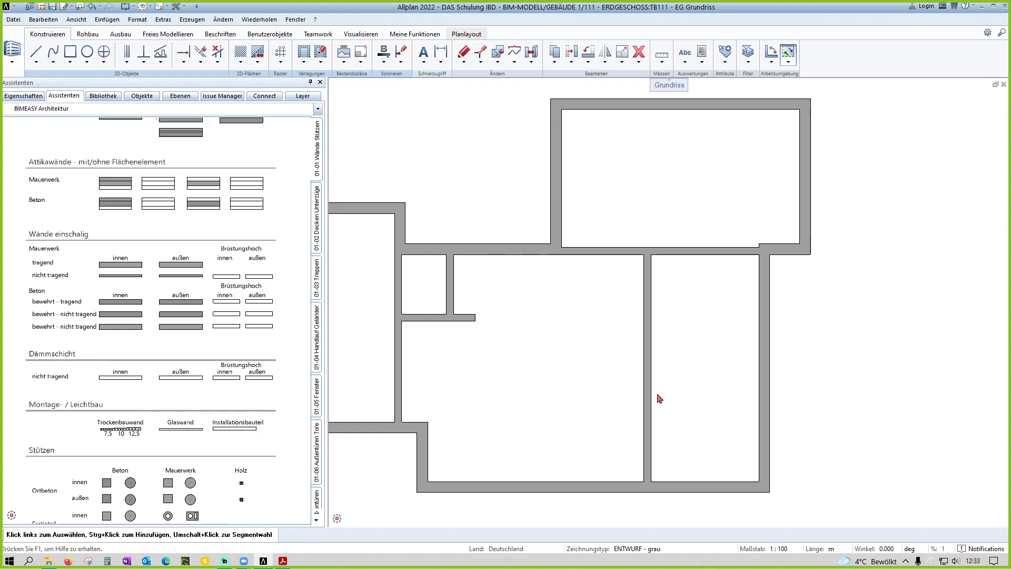
Step: Draw a horizontal wall 2.75 m down the partition, splitting the narrow right-hand room in two
right_click(651, 310)
right_click(651, 311)
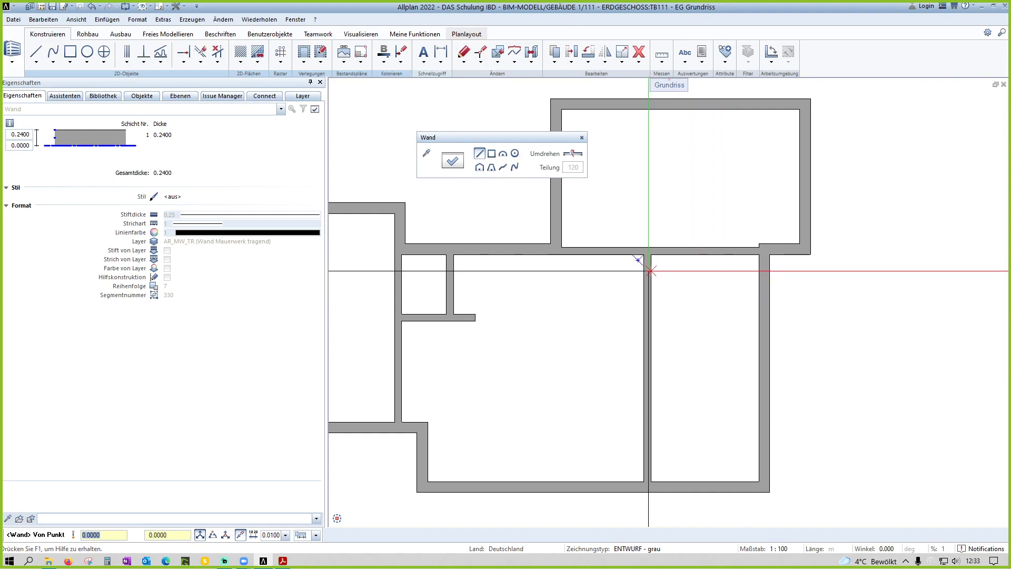
click(651, 279)
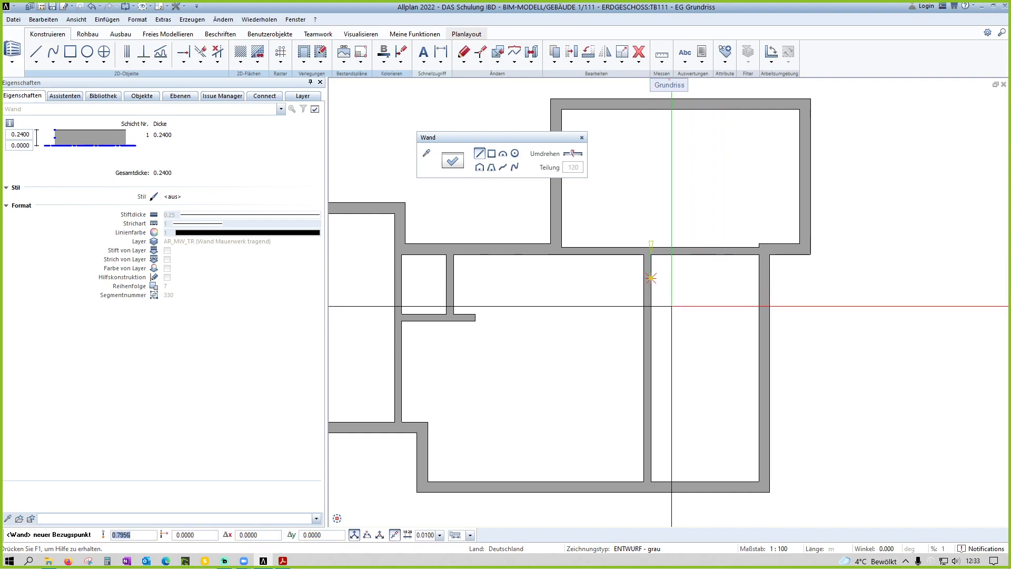
text(2,75)
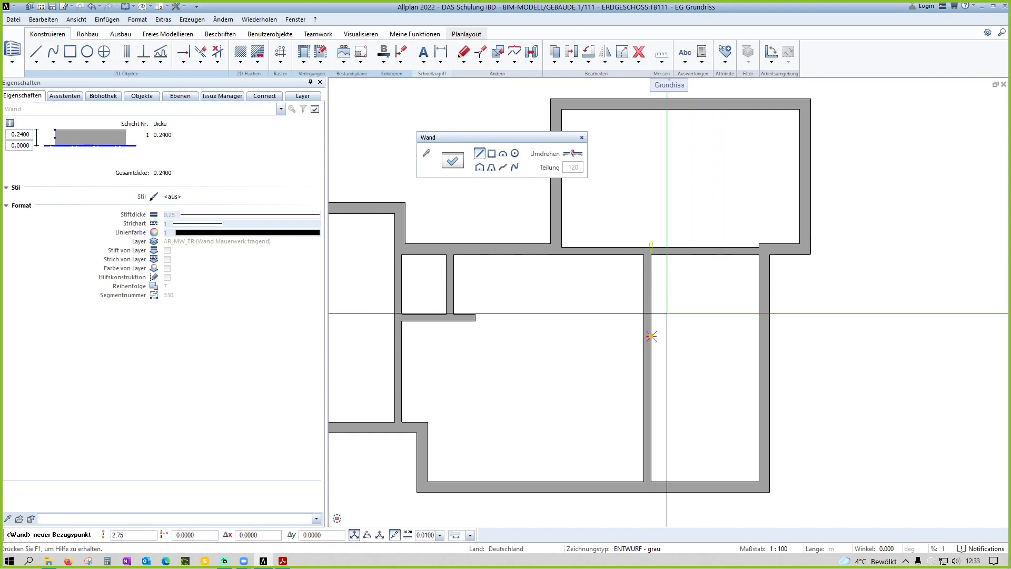
key(Return)
scroll(680, 345, up, 2)
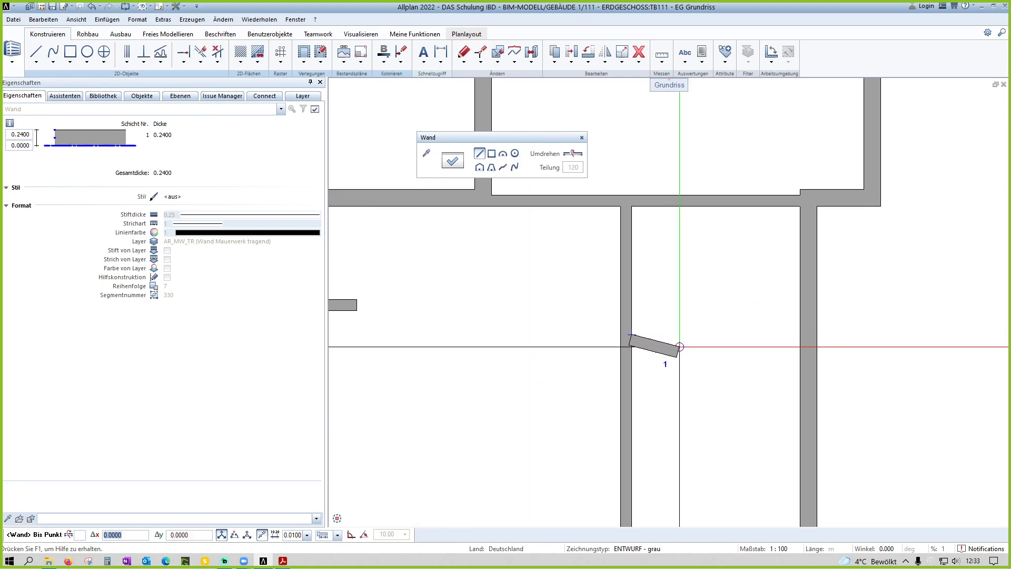
middle_drag(686, 359, 679, 310)
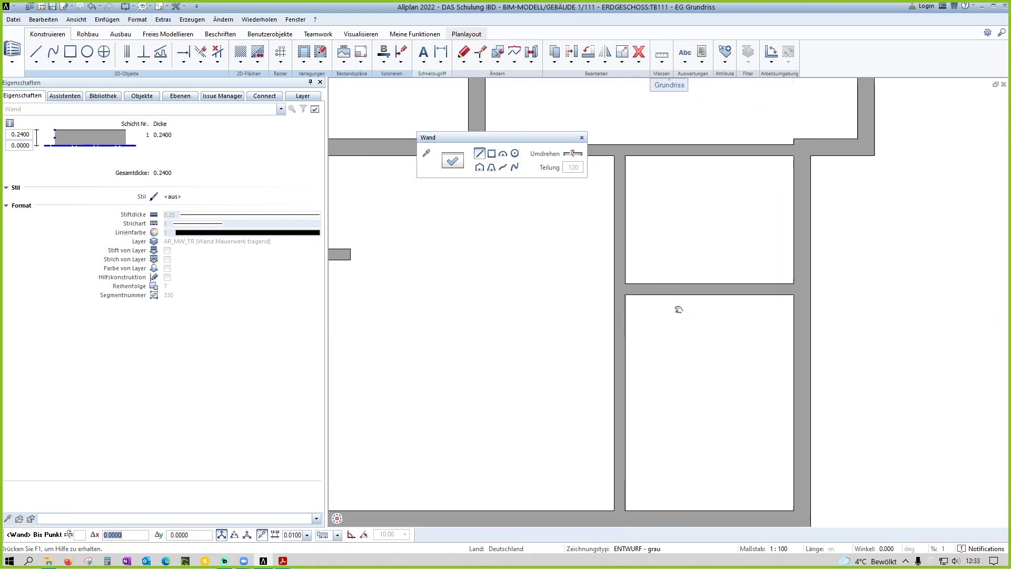
scroll(679, 310, down, 1)
key(Escape)
key(Escape)
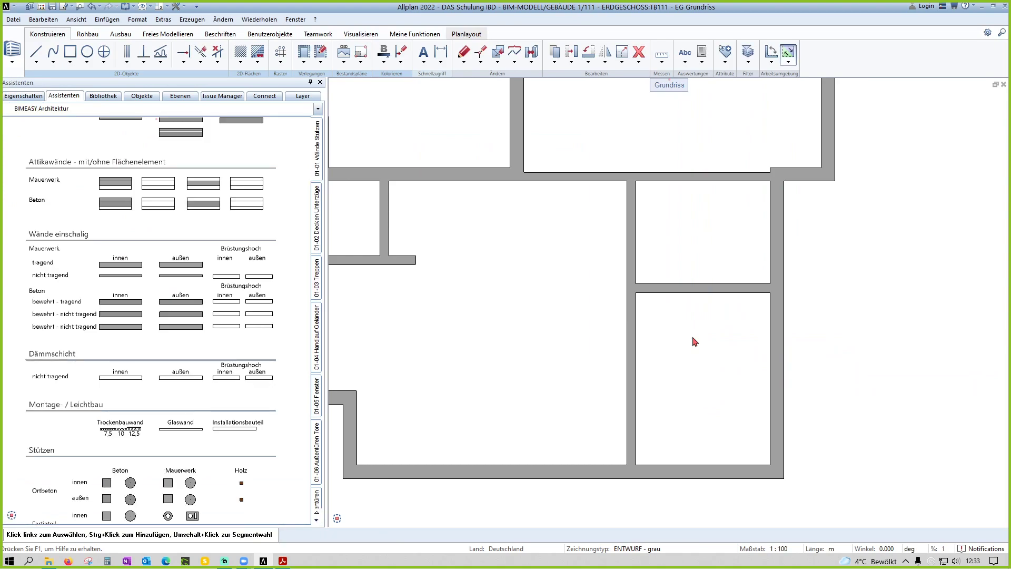
scroll(666, 348, down, 1)
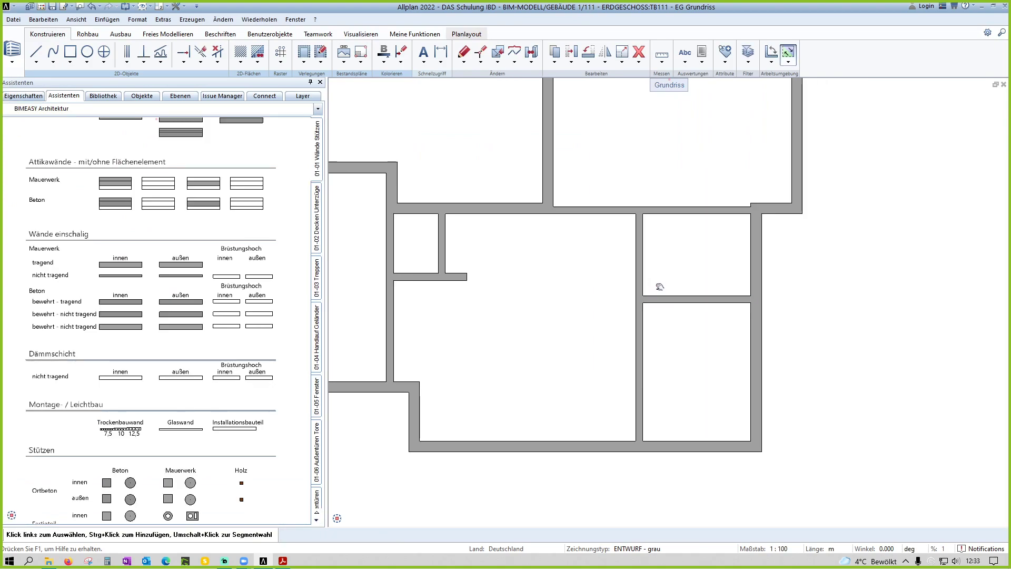
middle_drag(660, 287, 764, 317)
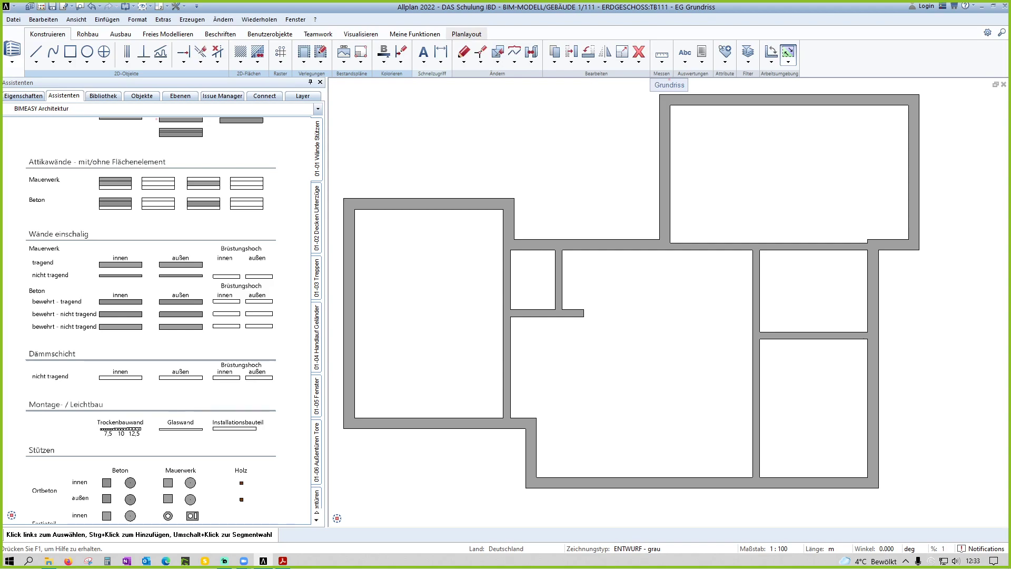
scroll(613, 308, down, 1)
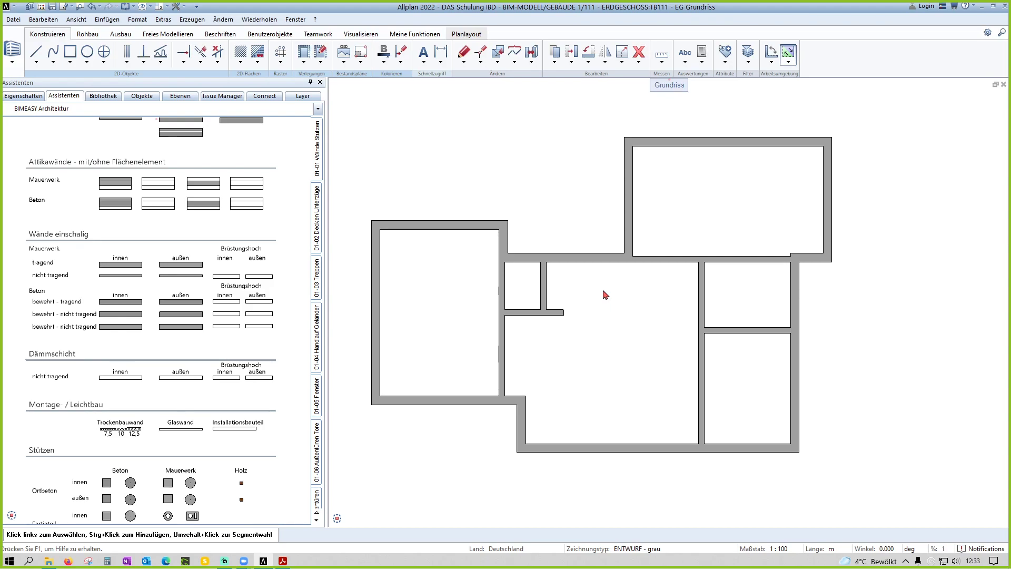
mouse_move(680, 345)
mouse_down()
mouse_move(726, 478)
mouse_move(718, 454)
mouse_up()
middle_drag(641, 392, 573, 397)
drag(613, 337, 656, 469)
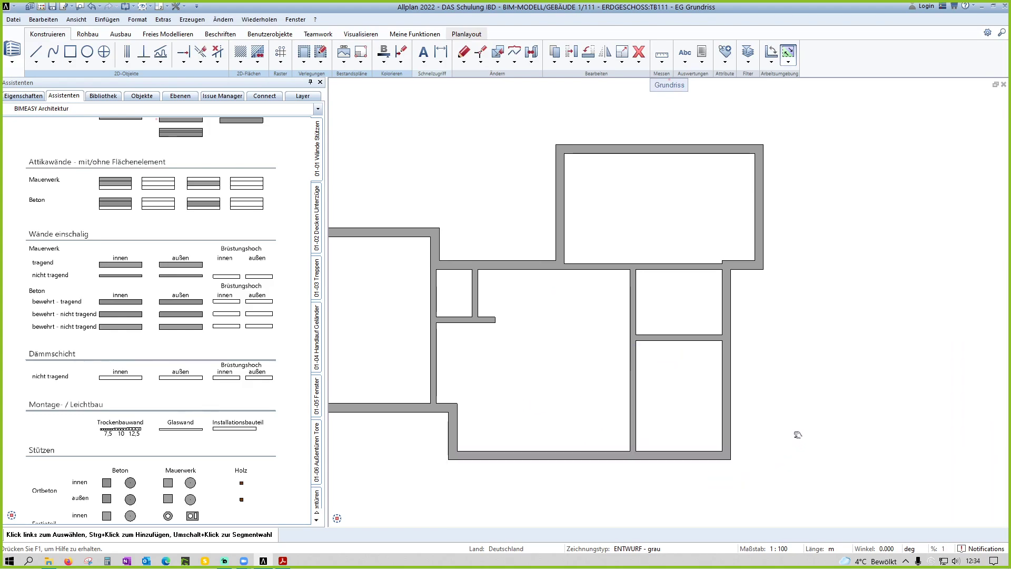
scroll(696, 353, down, 3)
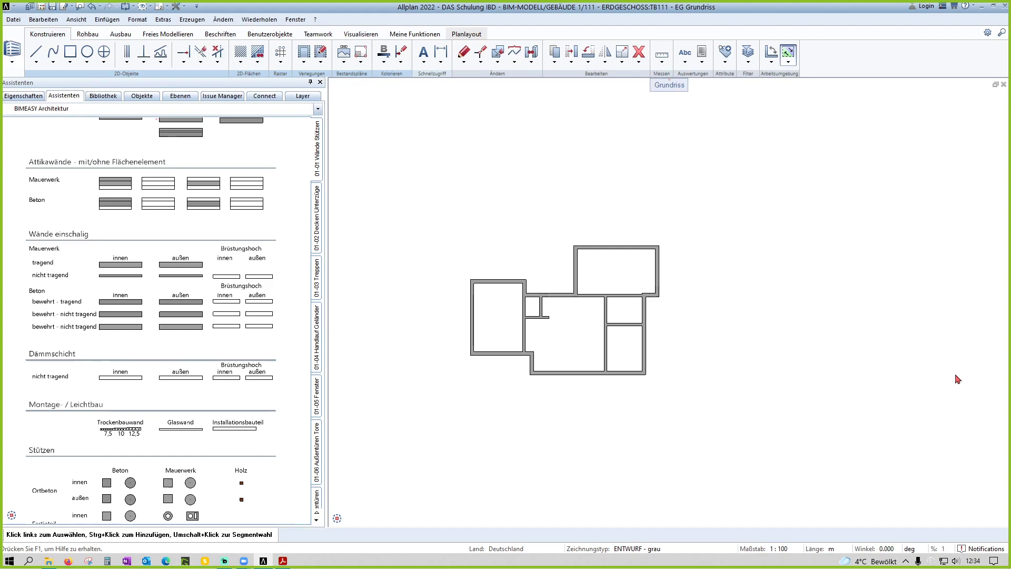
Step: Select the 7.635 m vertical partition between the middle and right rooms, zooming to its bottom end
mouse_move(801, 302)
mouse_down()
mouse_move(977, 406)
mouse_move(995, 419)
mouse_move(989, 432)
mouse_up()
scroll(619, 228, up, 3)
scroll(585, 158, up, 2)
drag(580, 153, 726, 455)
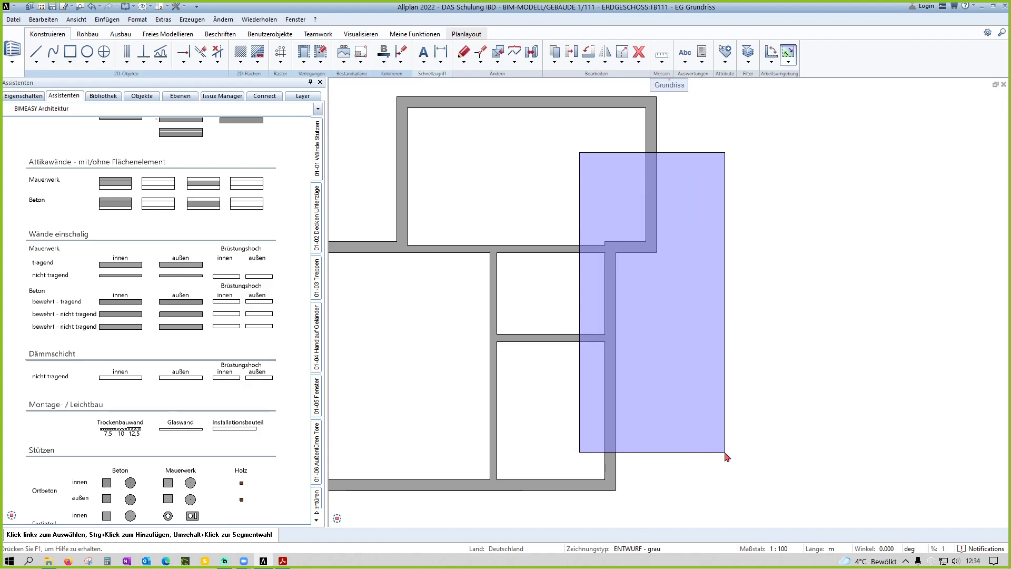
drag(726, 455, 693, 210)
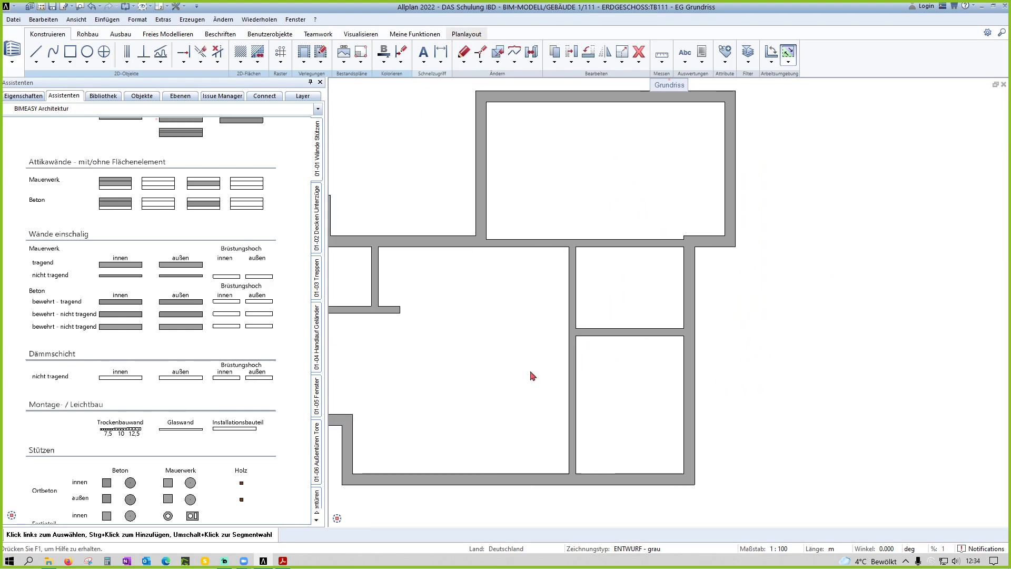
middle_drag(656, 406, 762, 383)
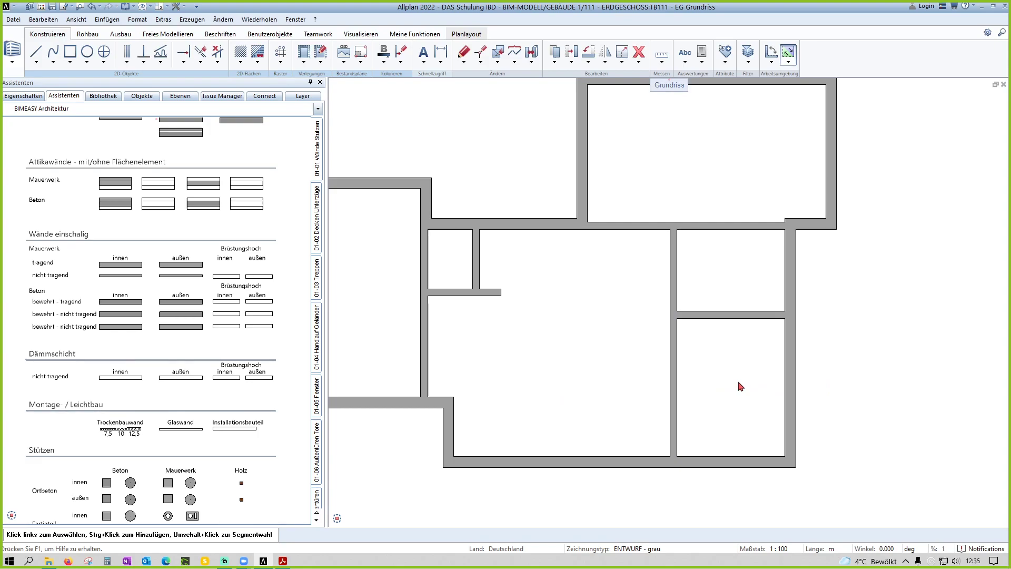
click(679, 381)
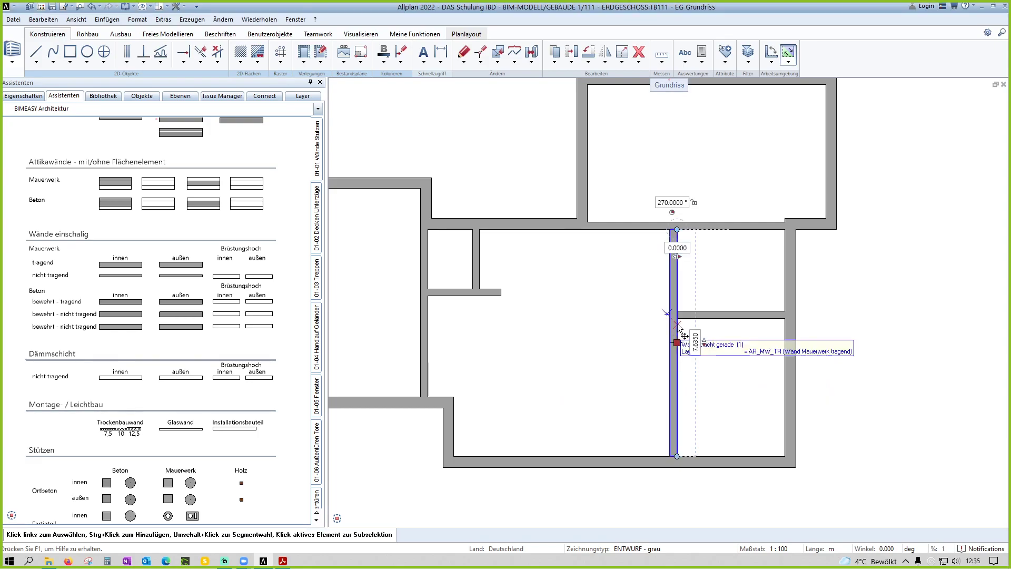
drag(653, 315, 694, 488)
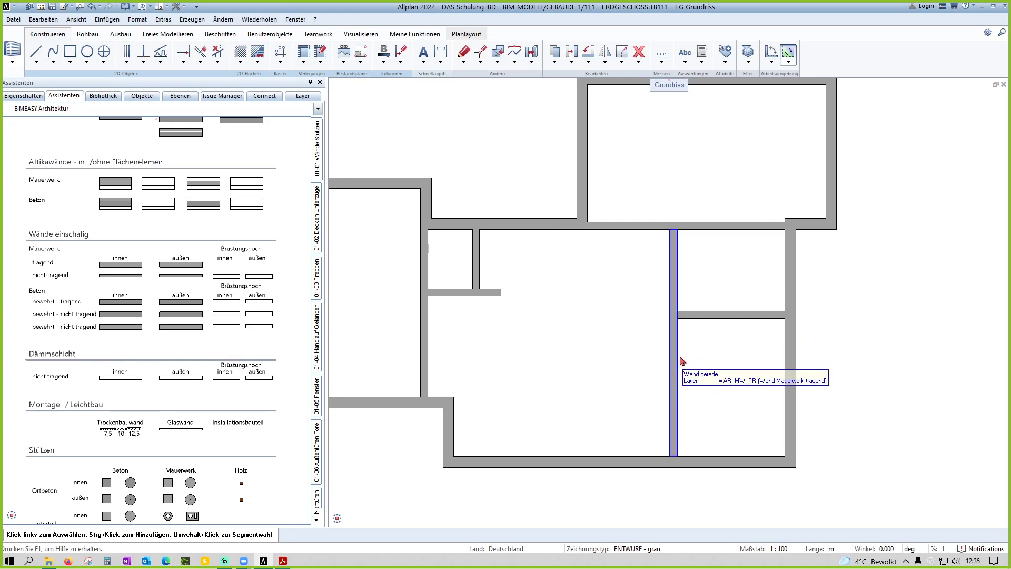
drag(664, 312, 686, 350)
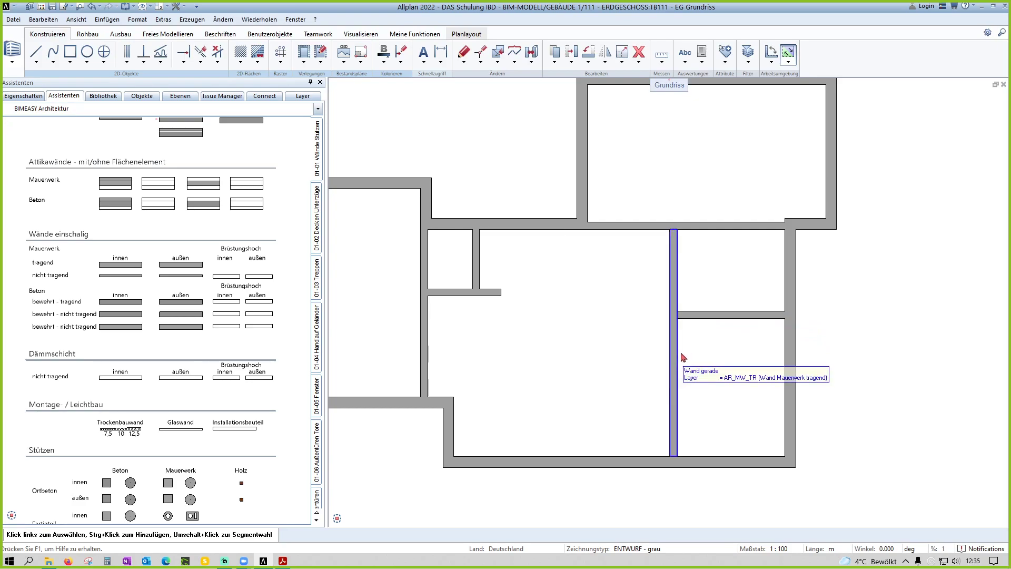
scroll(680, 353, up, 2)
middle_drag(708, 483, 698, 470)
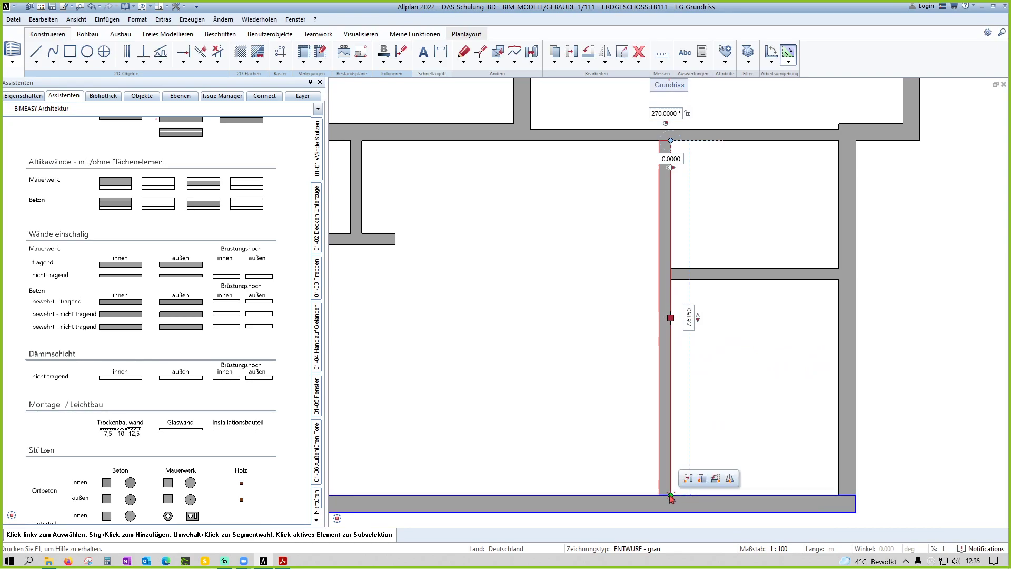
Step: Shorten the partition wall to end 0.75 below the cross-wall corner, using Richtungstreu and Δx/Δy input
click(670, 498)
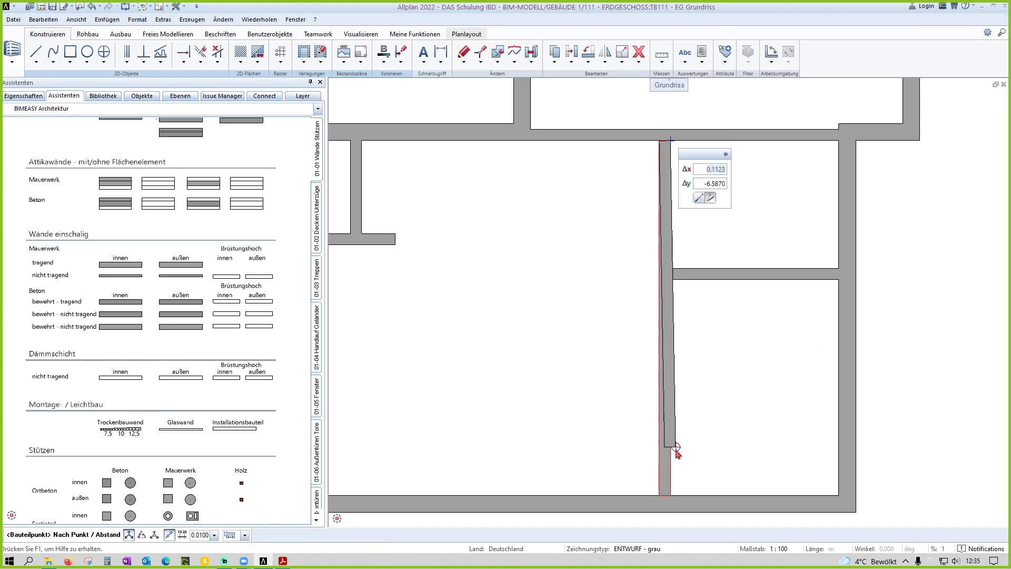
key(Escape)
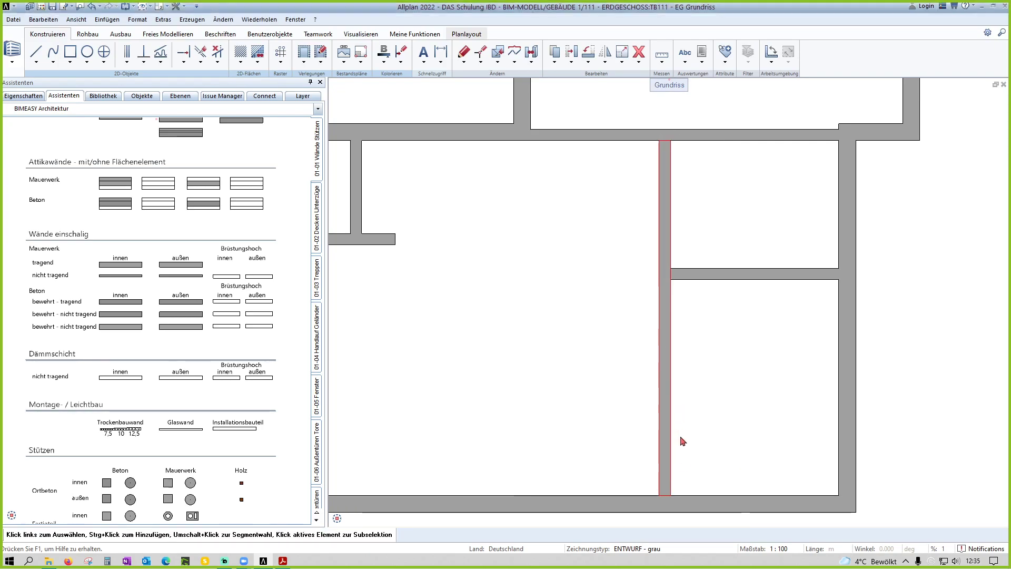
click(671, 495)
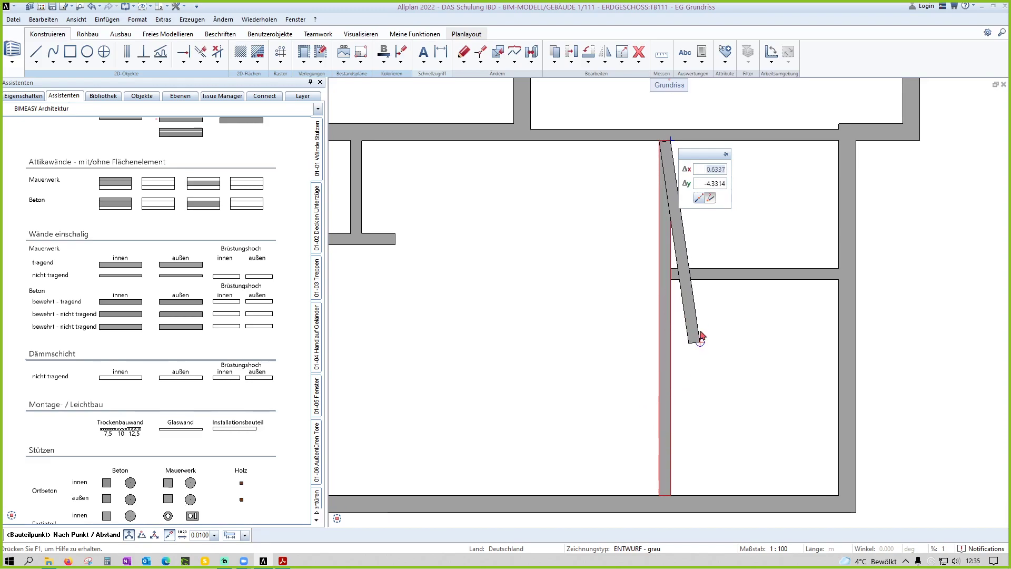
click(700, 199)
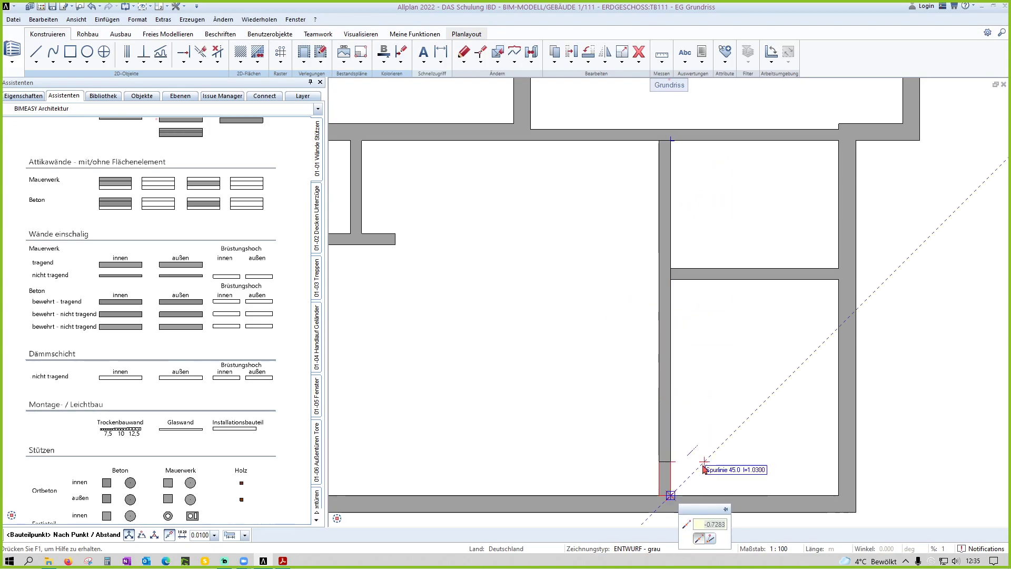
click(710, 541)
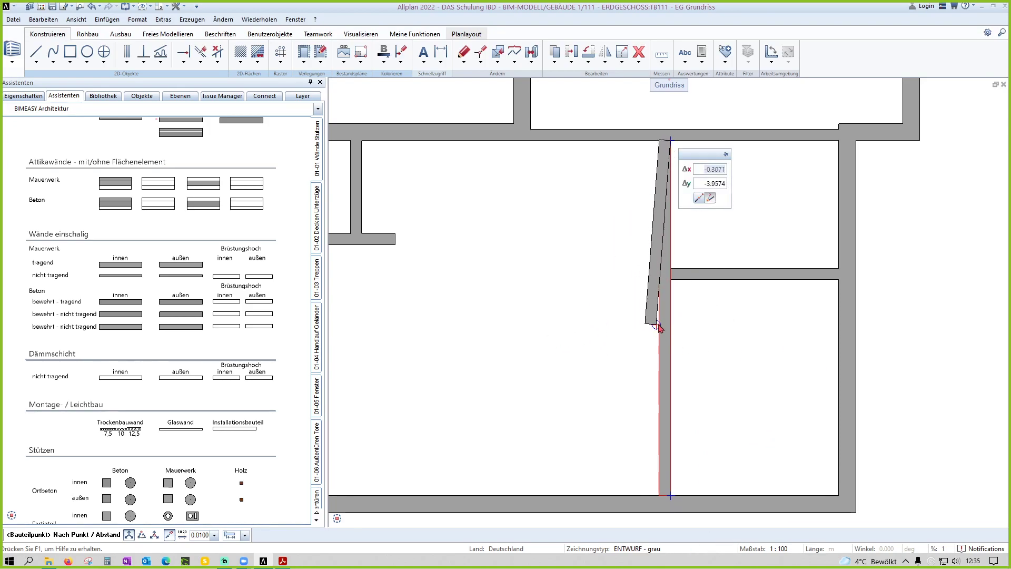
click(672, 287)
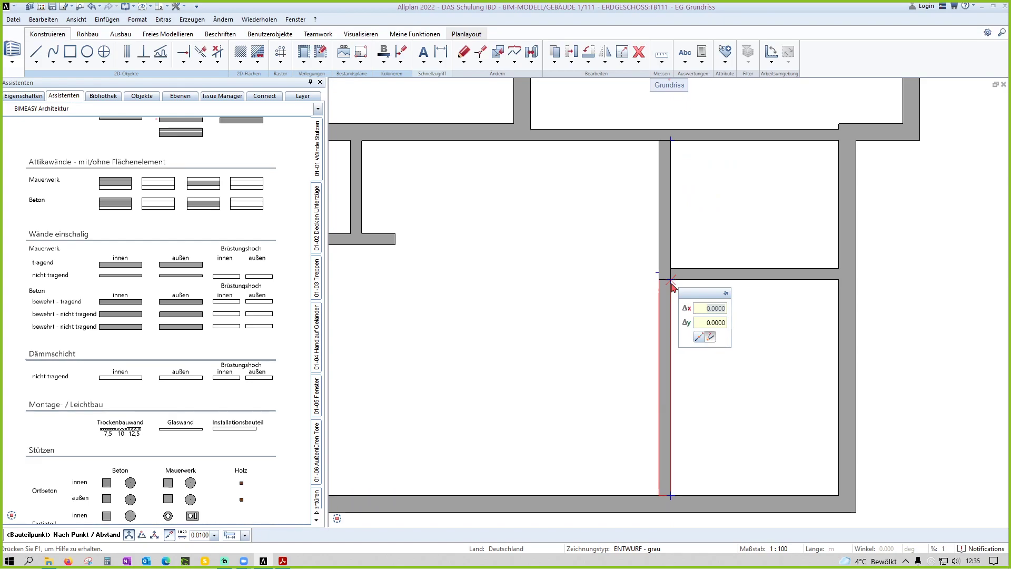
key(Tab)
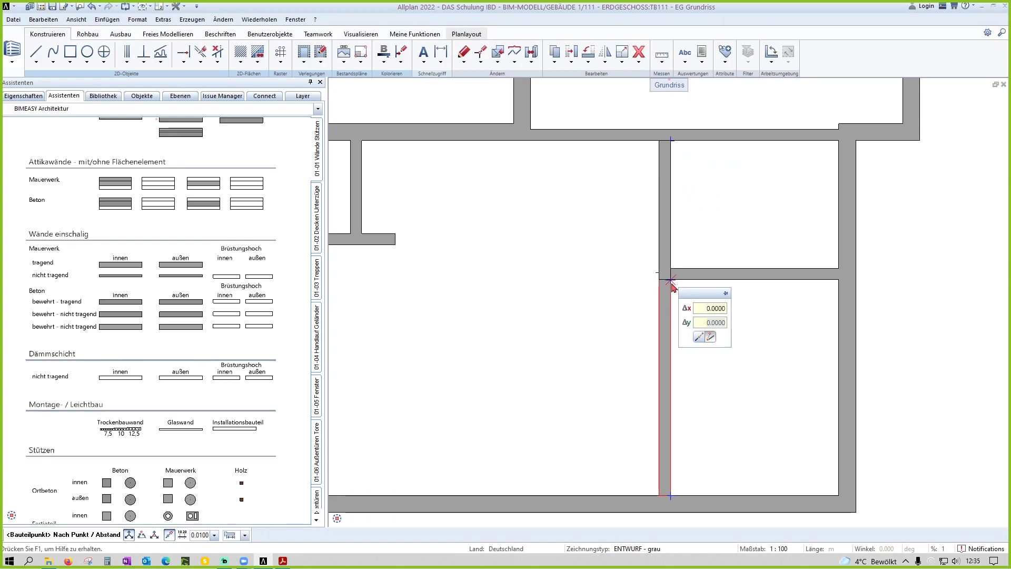
text(-)
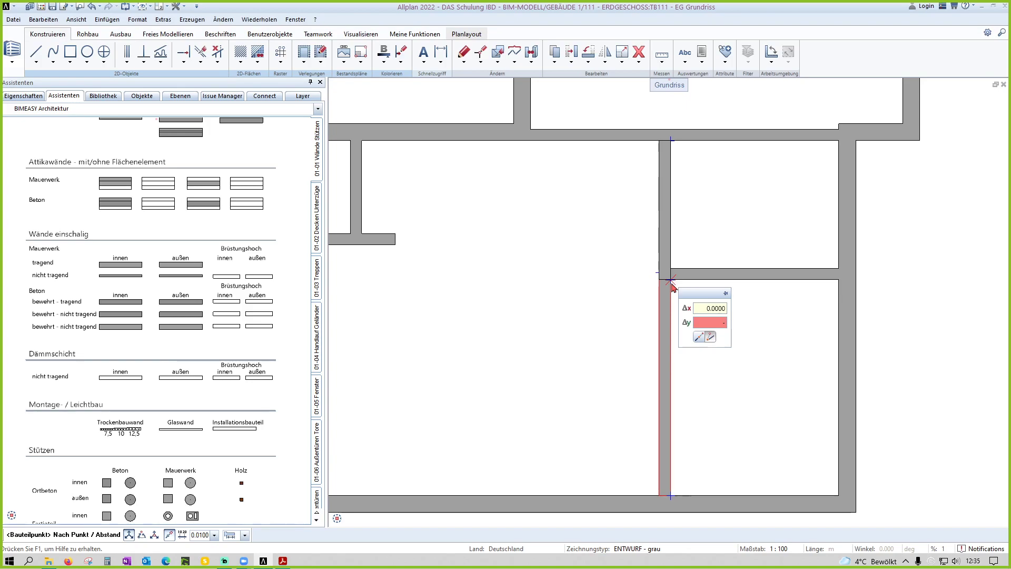
text(,75)
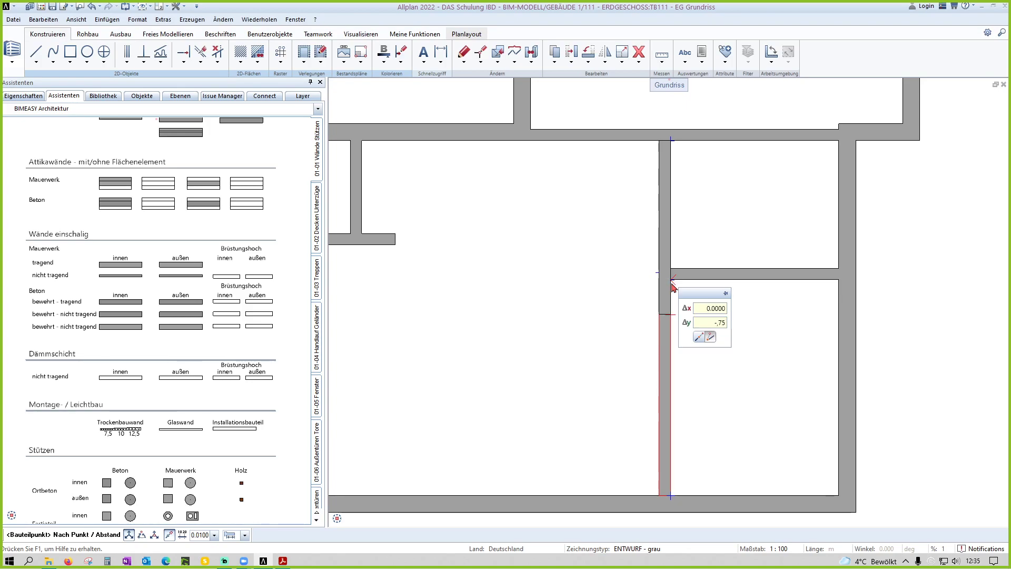
key(Return)
key(Escape)
key(Escape)
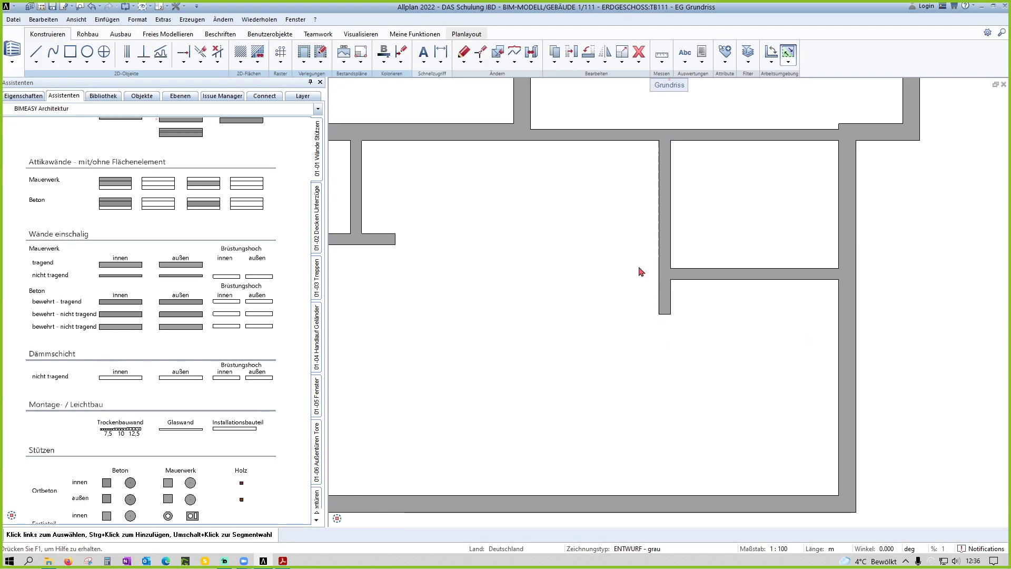
Step: Tidy the junction at the new wall's lower end and check the wall
drag(649, 275, 680, 335)
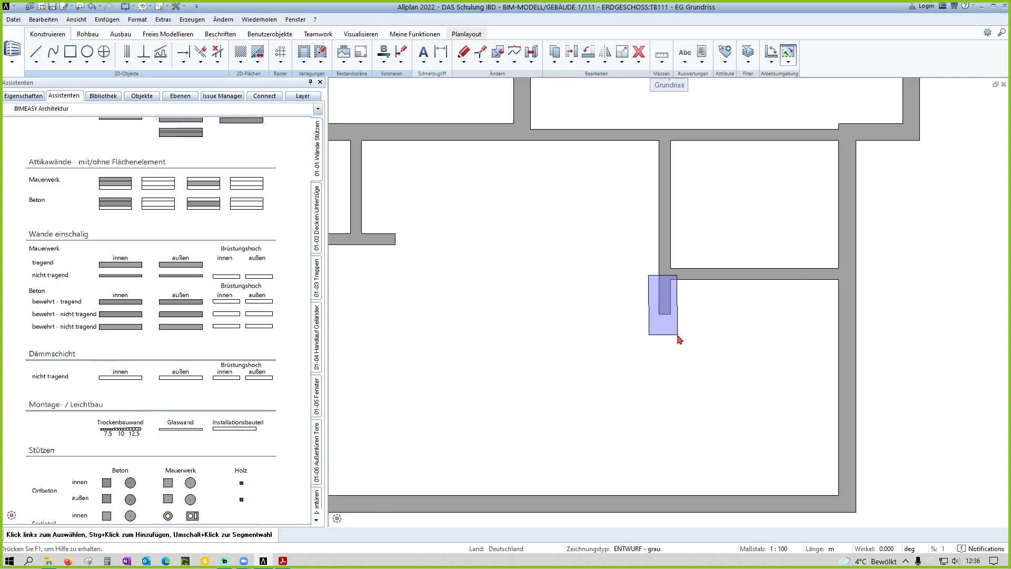
drag(680, 335, 679, 336)
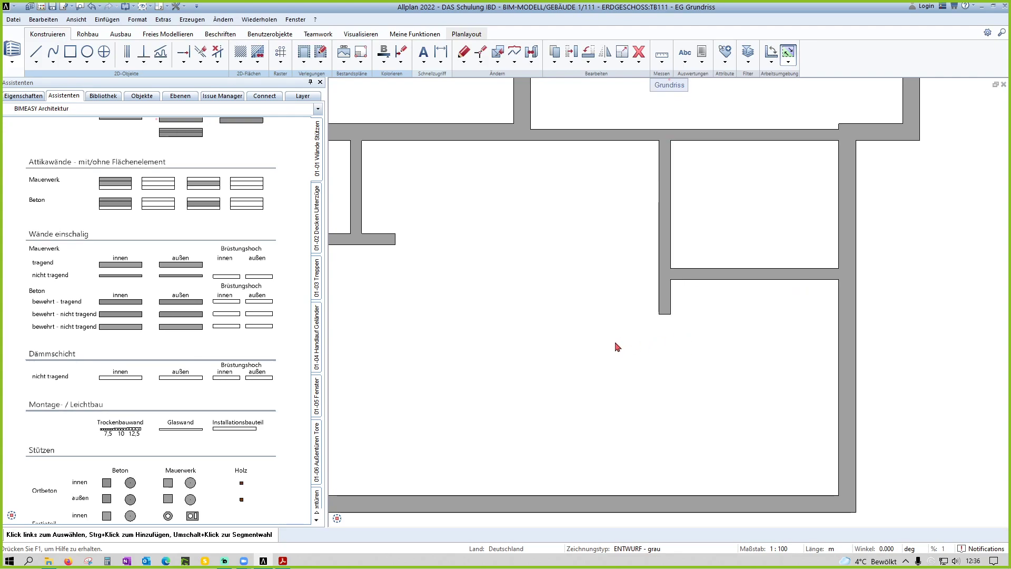
scroll(618, 346, down, 2)
scroll(574, 354, down, 2)
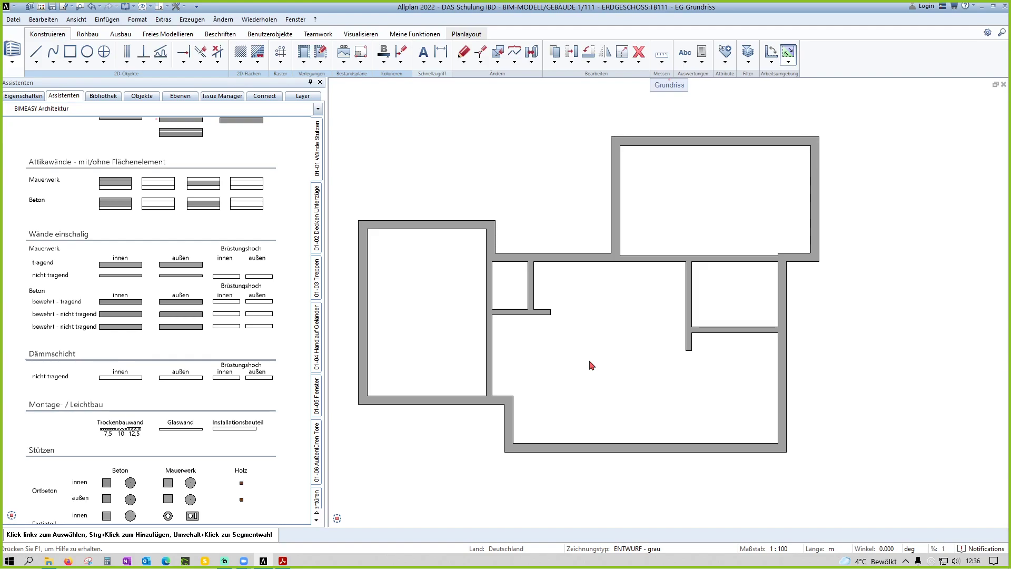
scroll(729, 330, up, 2)
click(649, 363)
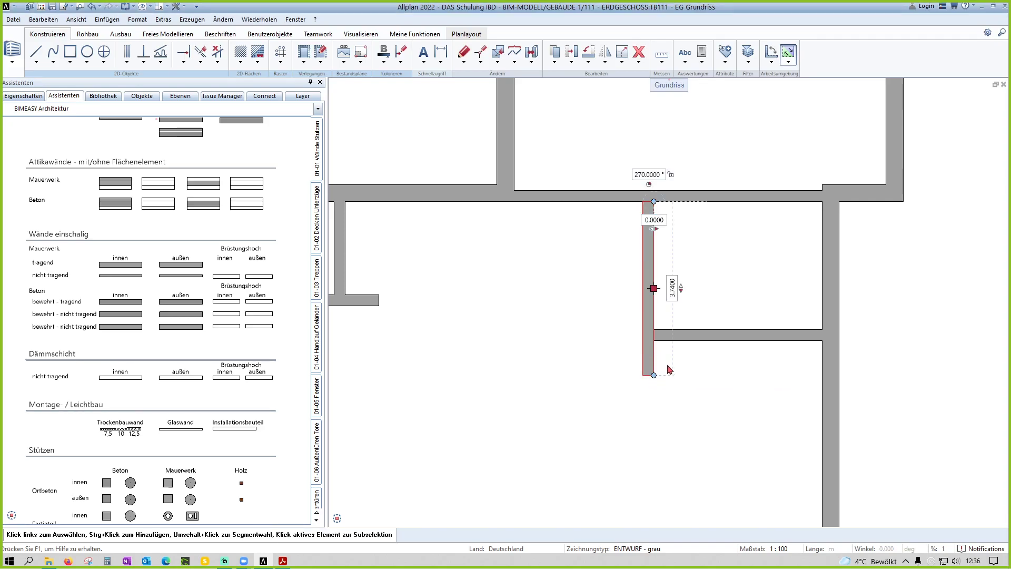
scroll(668, 363, up, 1)
scroll(685, 384, down, 1)
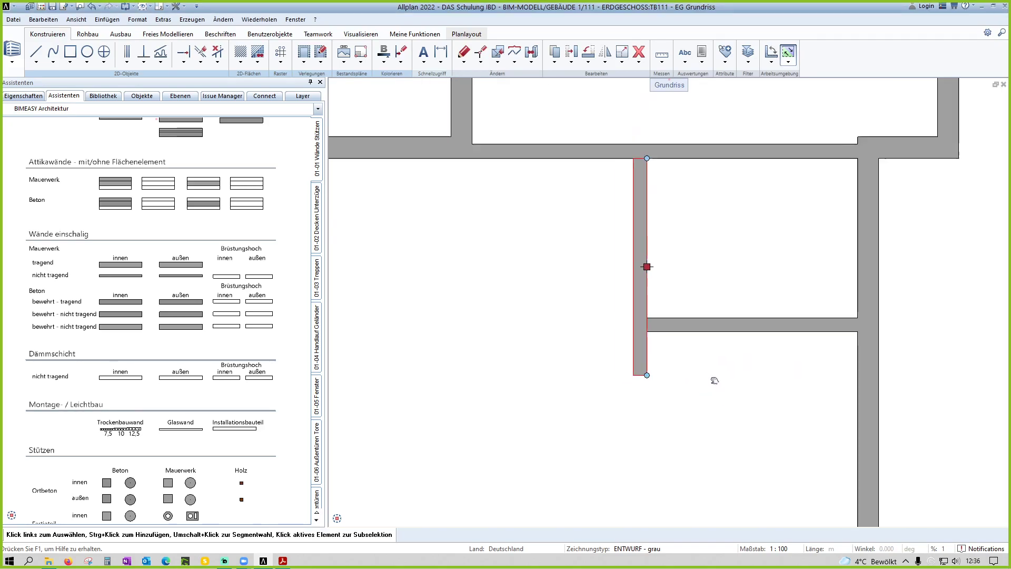
scroll(745, 416, down, 1)
key(Escape)
Step: Delete the leftover below the wall stub and switch to the plan/perspective/front view layout
scroll(745, 410, down, 1)
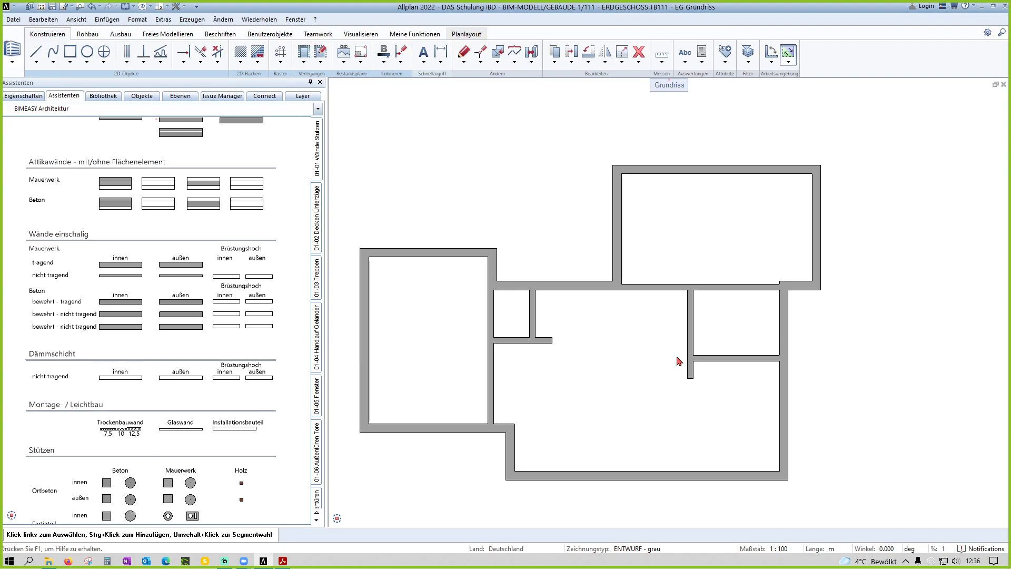
scroll(712, 411, up, 1)
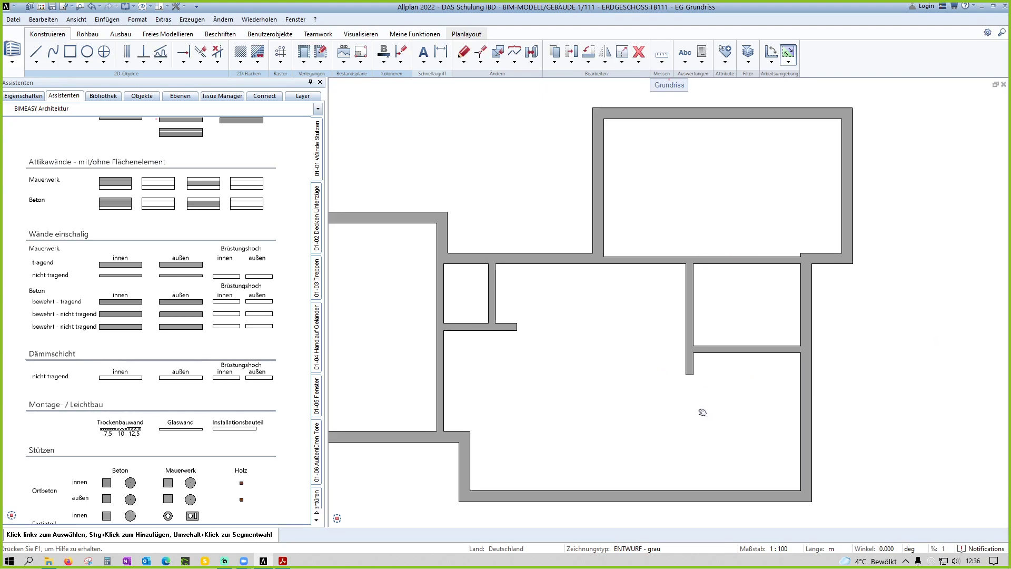
scroll(685, 380, up, 1)
drag(644, 316, 656, 462)
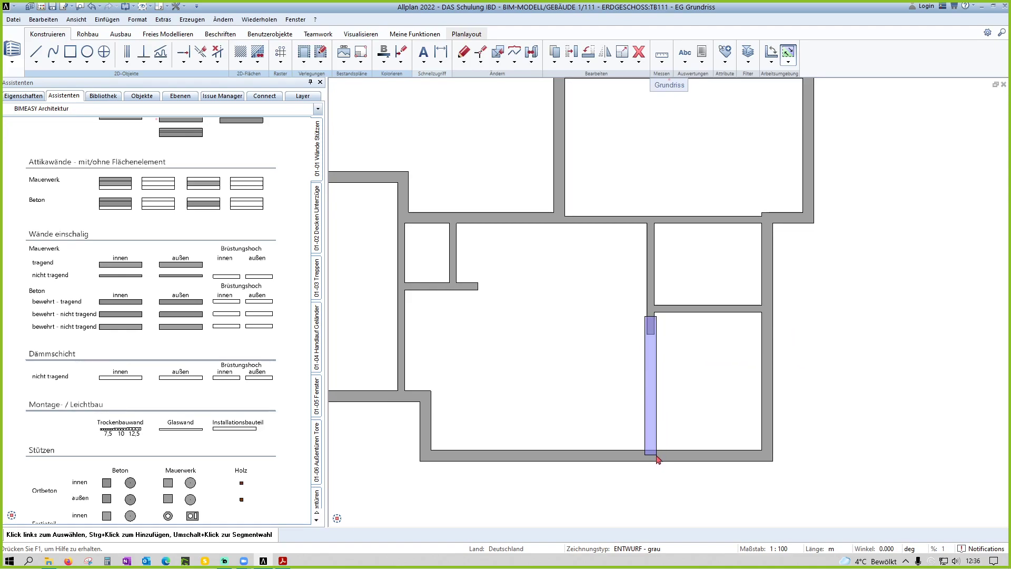
drag(656, 462, 657, 461)
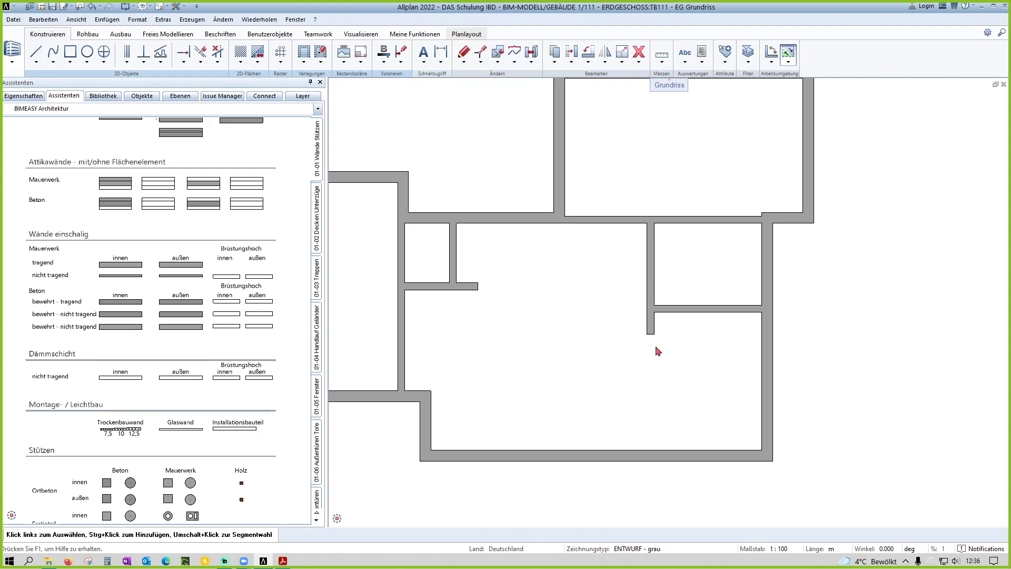
drag(727, 235, 843, 221)
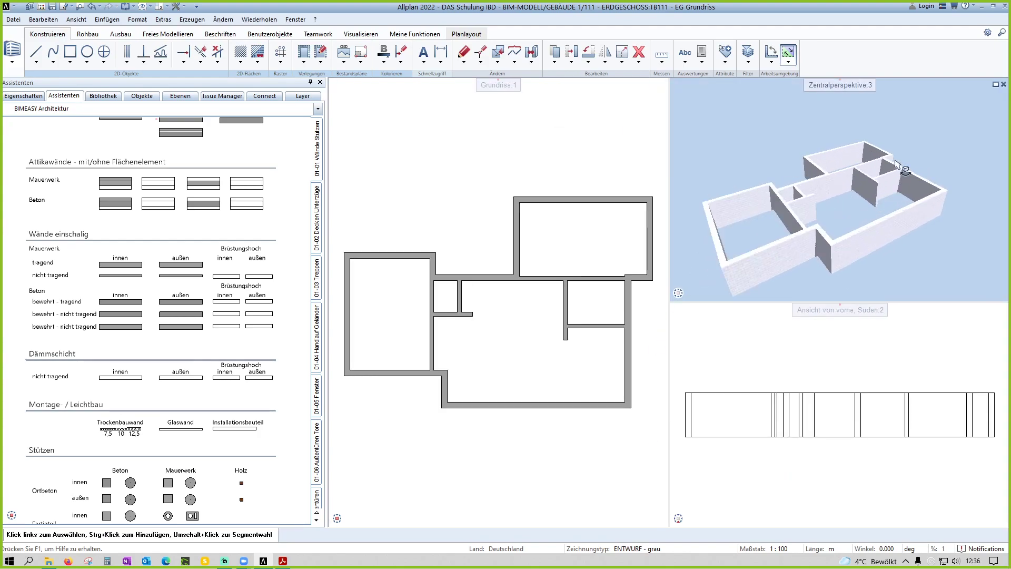
mouse_move(843, 221)
middle_down()
mouse_move(896, 220)
mouse_move(818, 232)
middle_up()
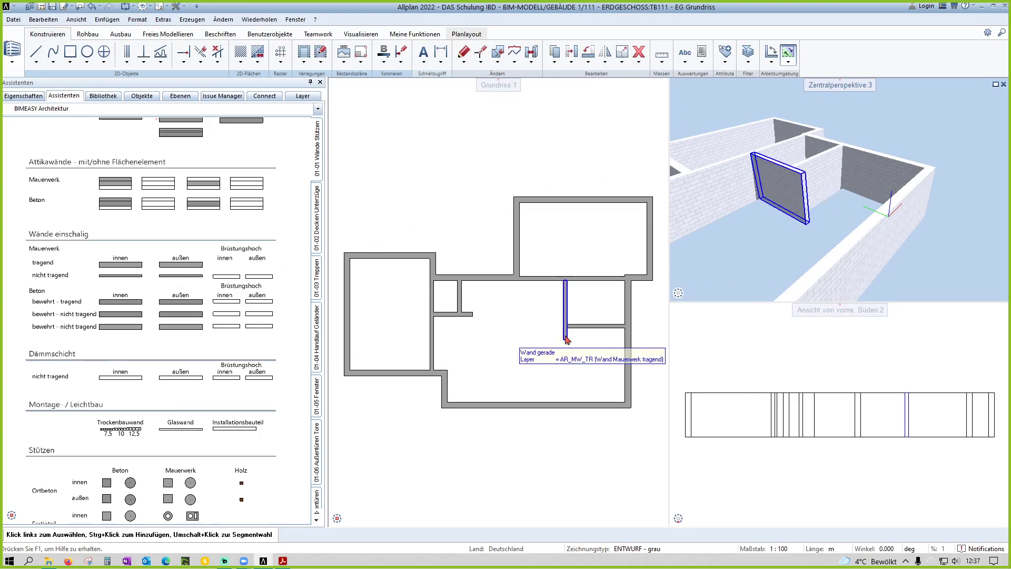
scroll(174, 284, down, 2)
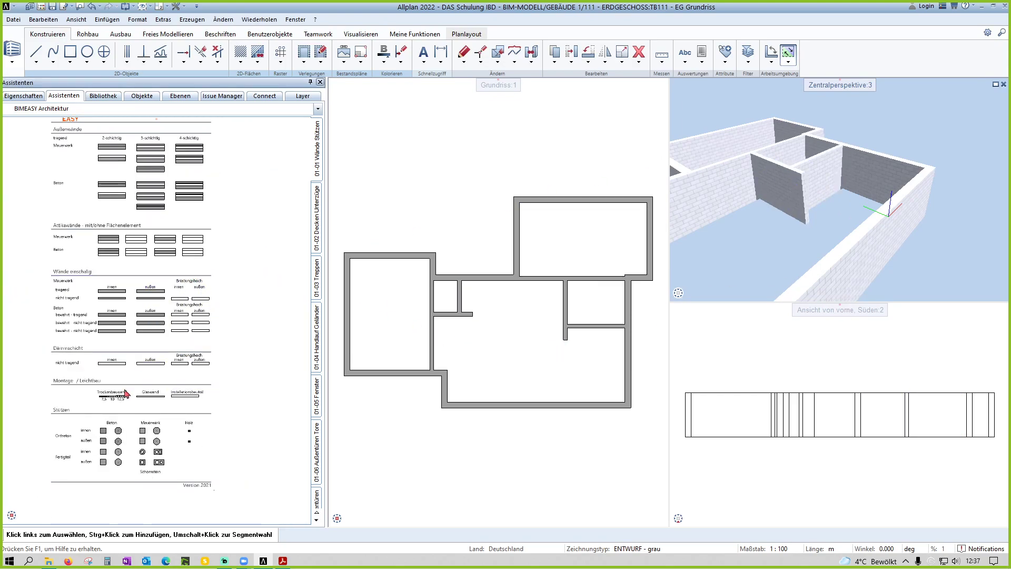
scroll(127, 395, up, 1)
scroll(132, 400, up, 1)
scroll(190, 409, up, 1)
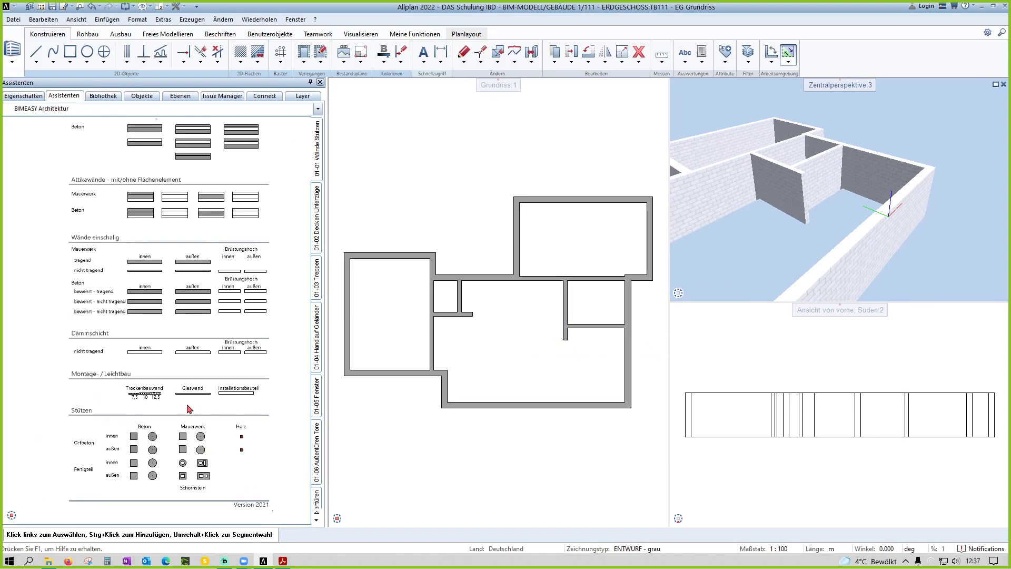
scroll(219, 222, up, 1)
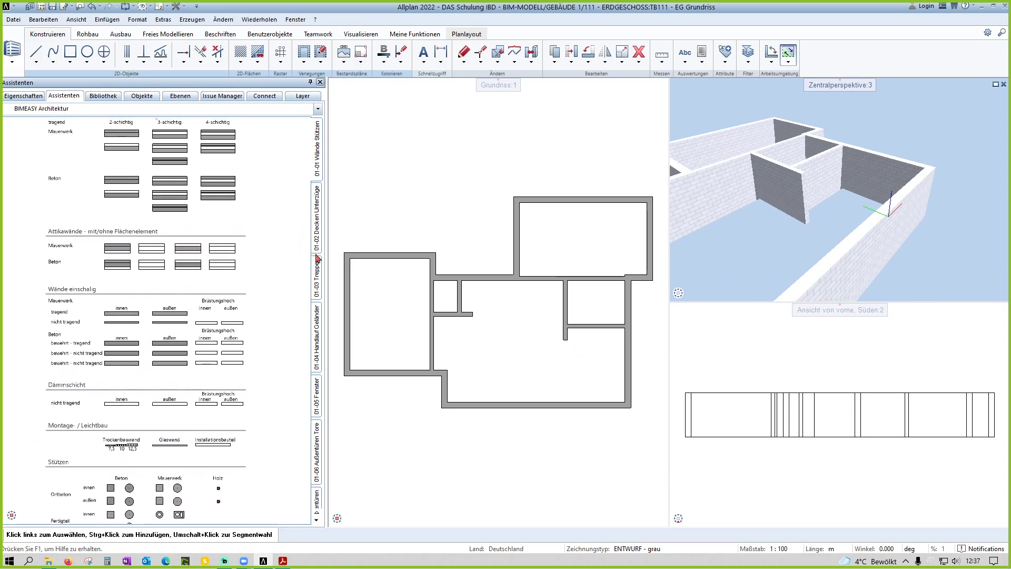
Step: Open the '01-02 Decken Unterzüge' catalogue page and bring the Unterzug/Überzug entries into view
click(317, 210)
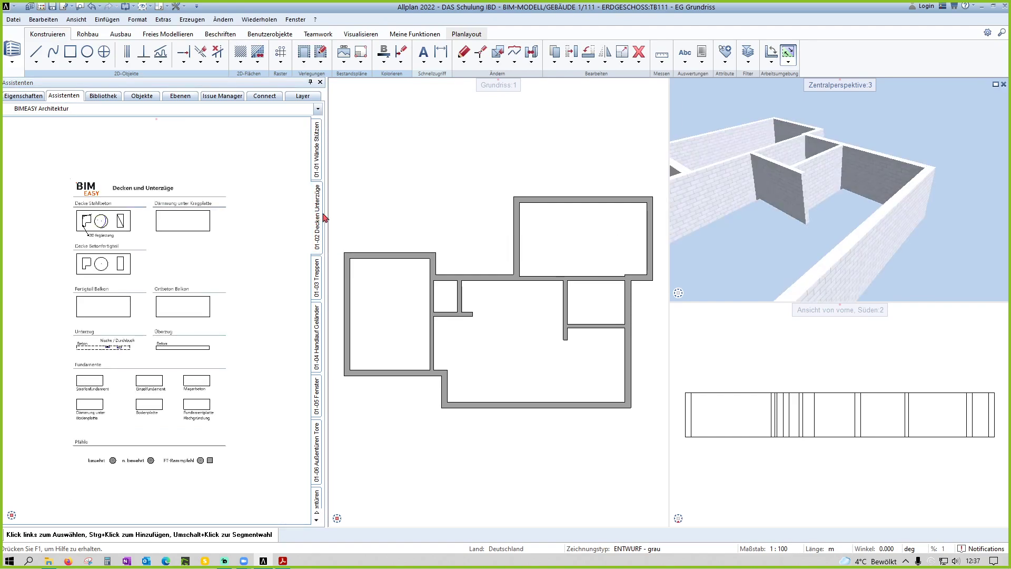
scroll(213, 332, up, 1)
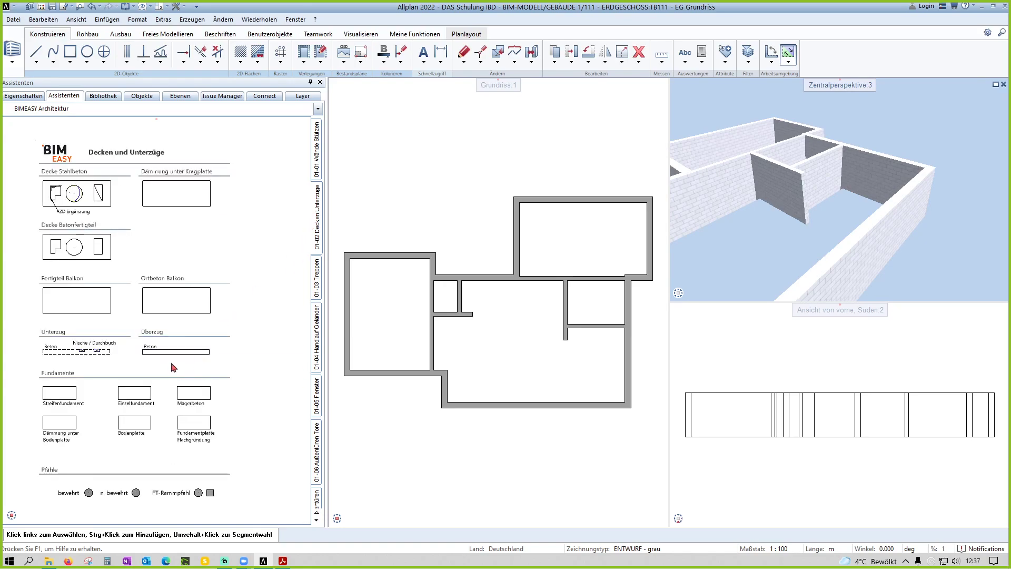
scroll(132, 377, up, 1)
middle_drag(57, 364, 75, 363)
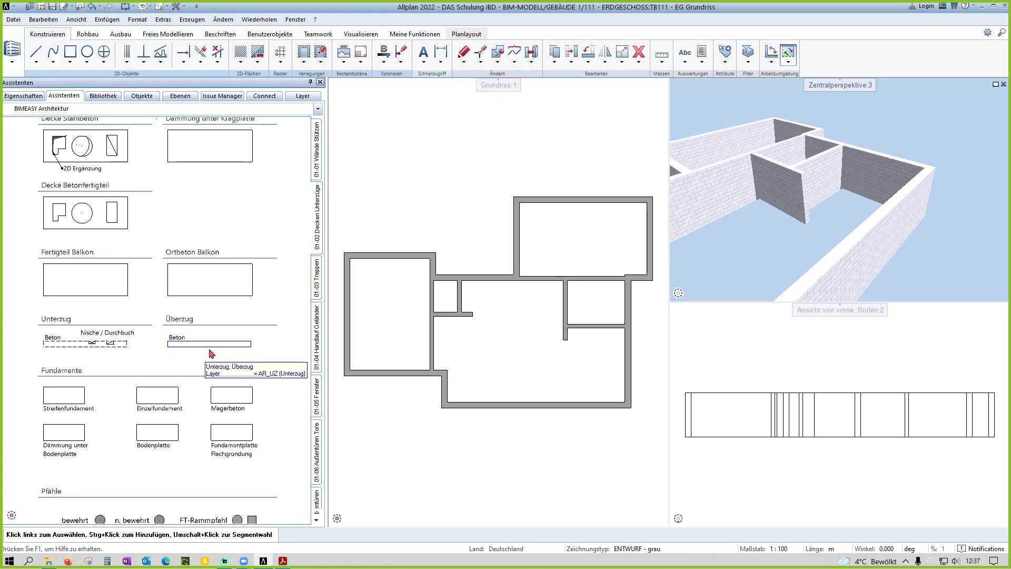
Step: Start an Überzug beam from the catalogue and set its thickness to 0.24
double_click(210, 350)
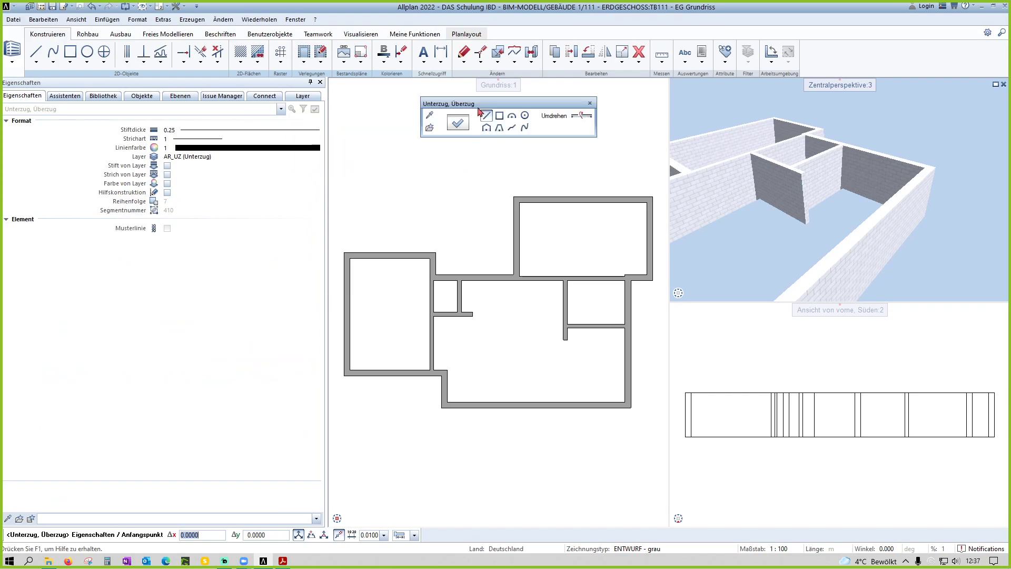
click(458, 125)
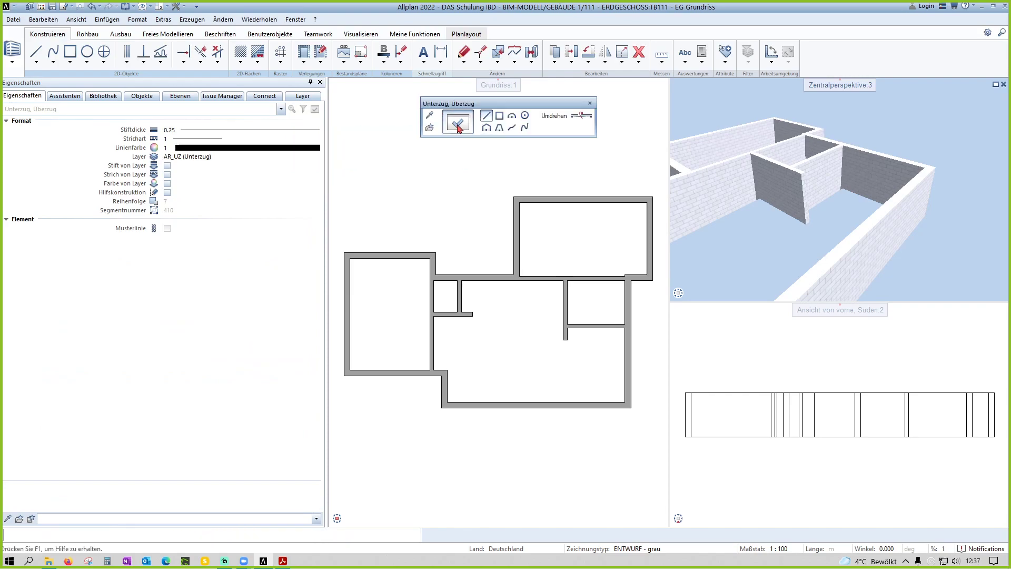
drag(437, 113, 206, 151)
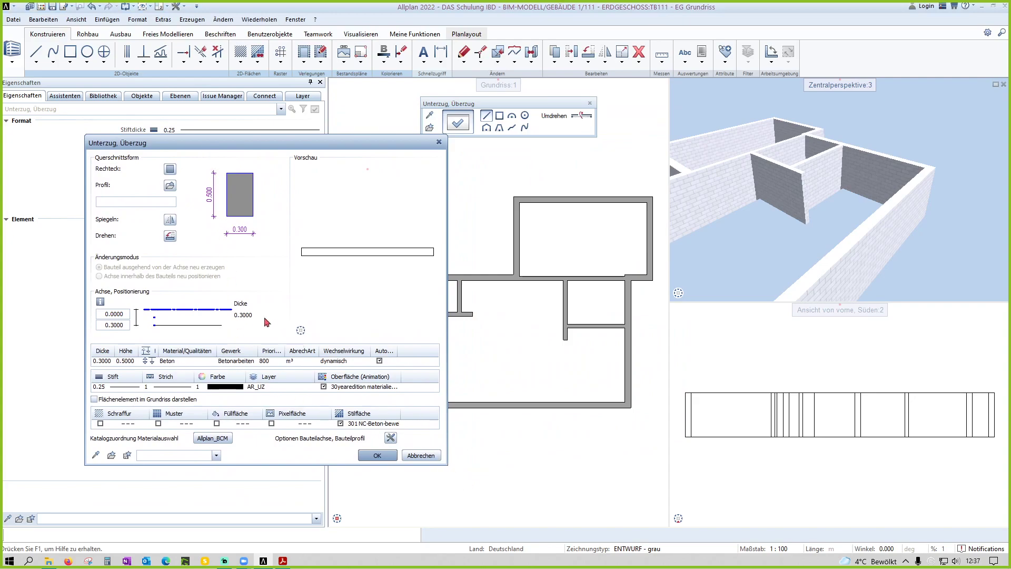
click(244, 316)
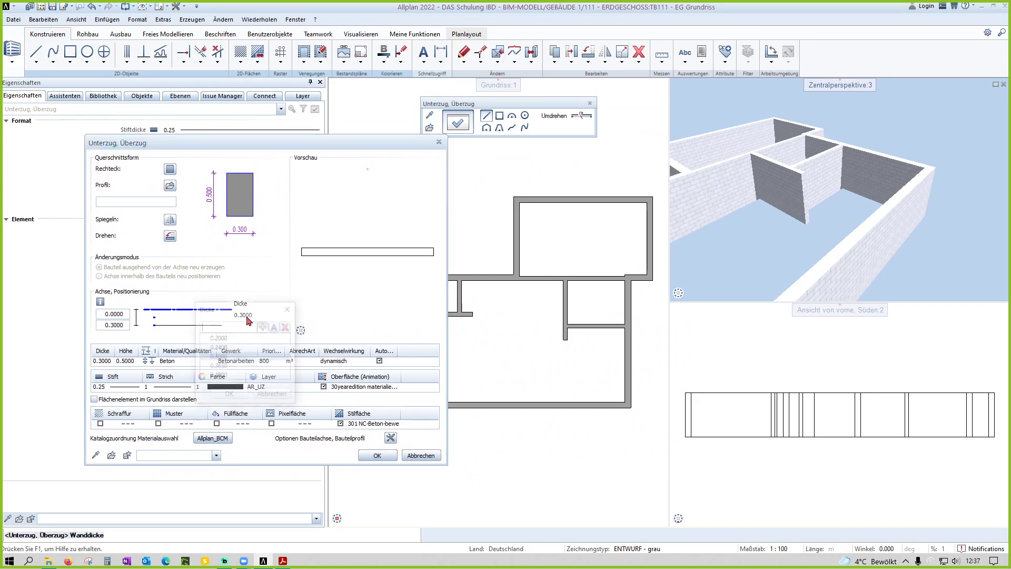
text(,24)
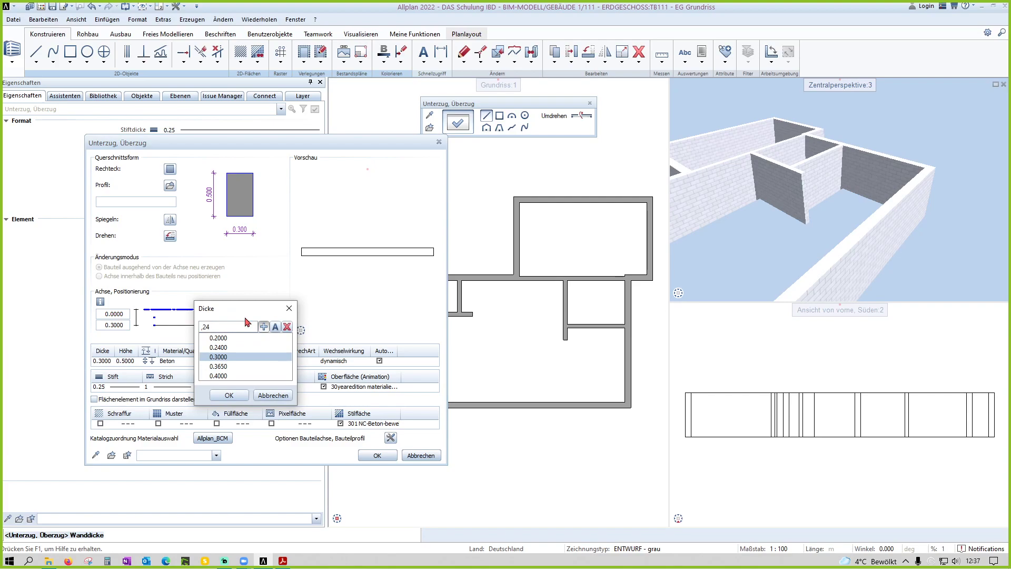
key(Return)
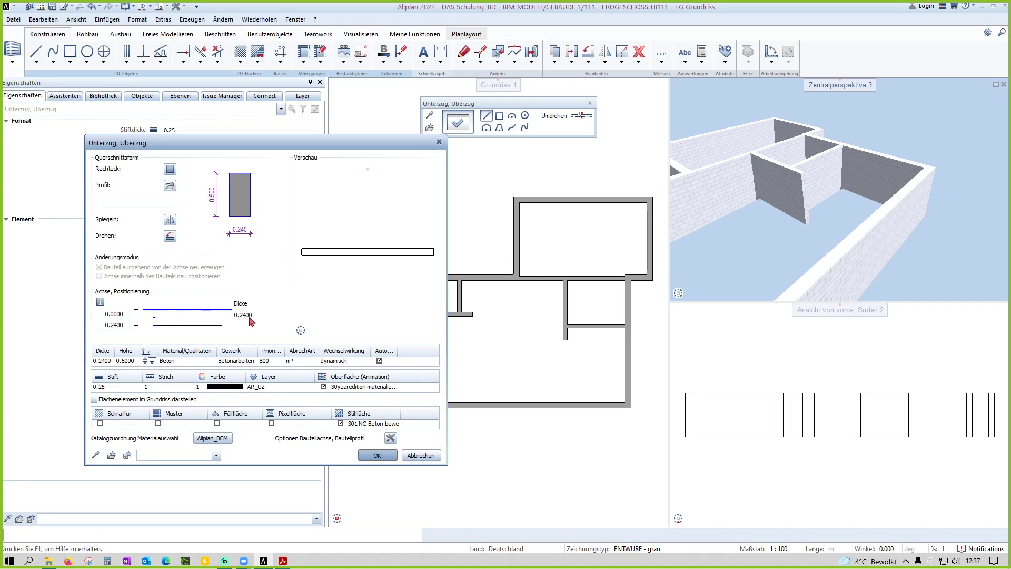
Step: Open the beam's Höhe settings from the Höhenbezug cell
click(150, 362)
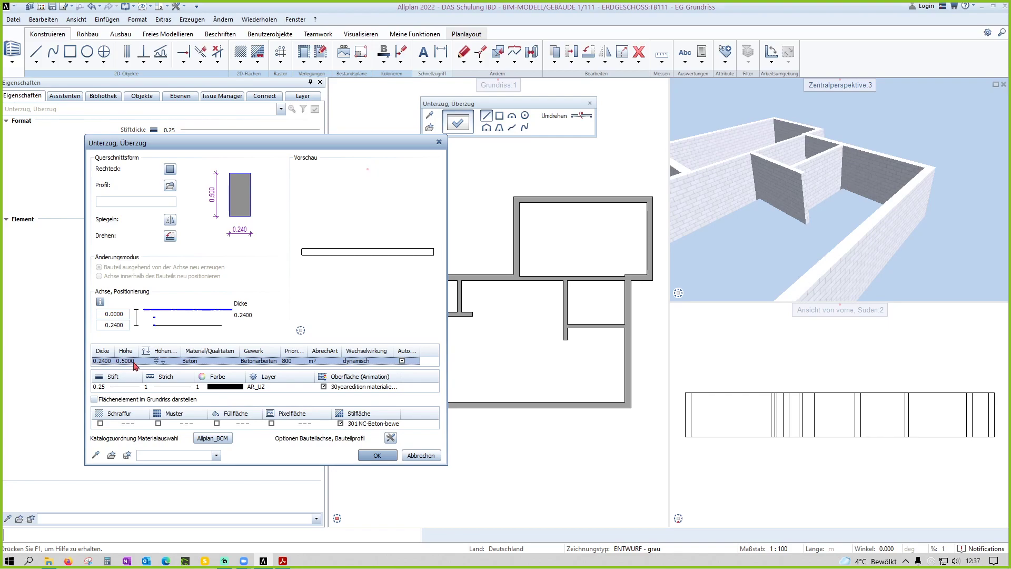
drag(180, 350, 202, 351)
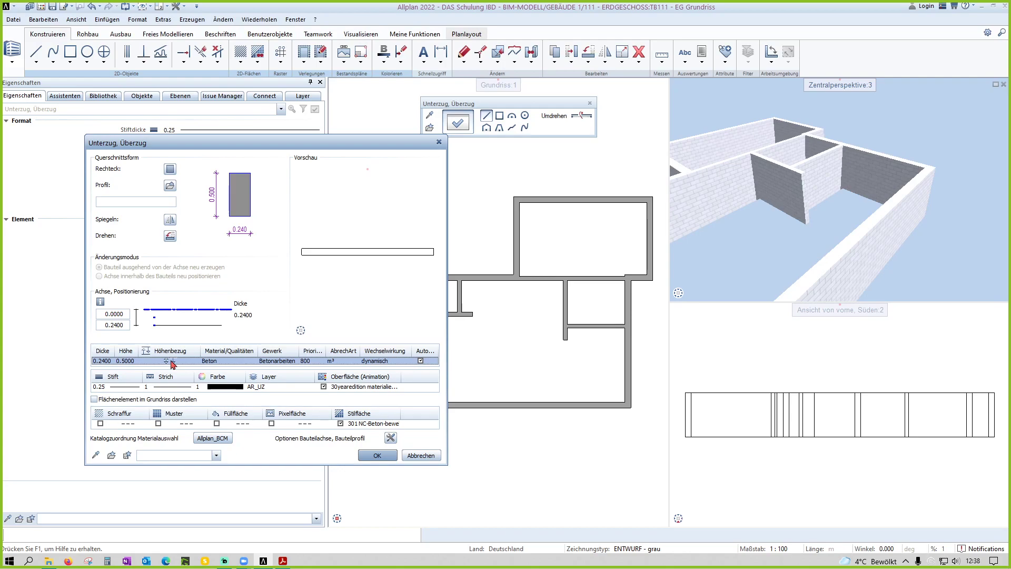
click(172, 363)
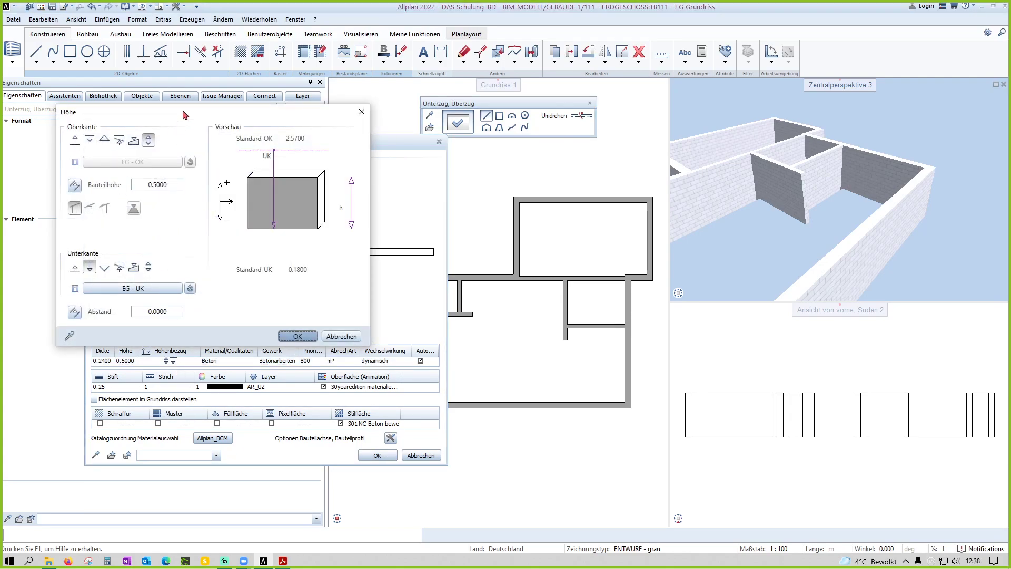
Step: Reference the beam's bottom edge to EG - UK and set its component height to 0.2
drag(184, 115, 225, 122)
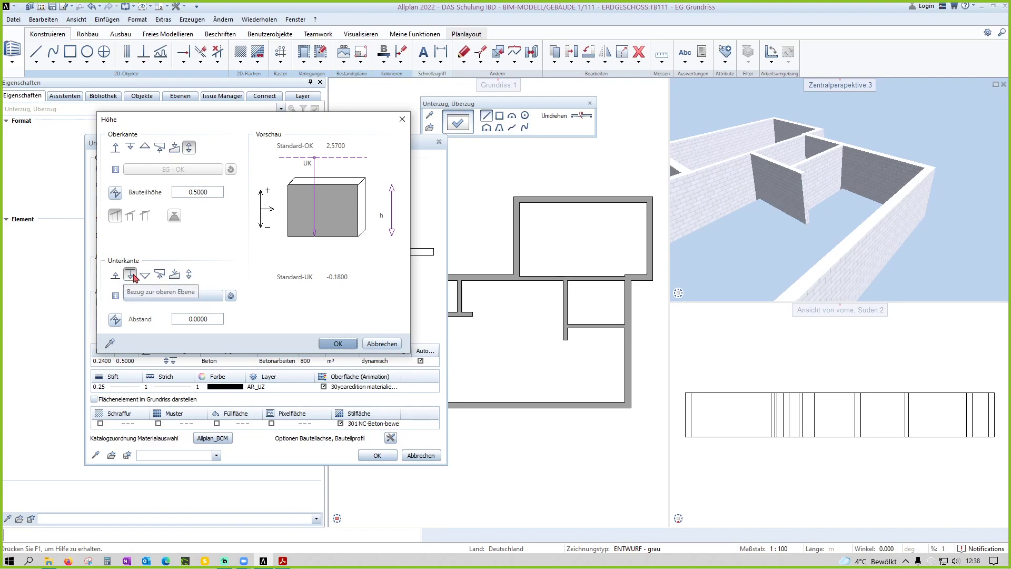
click(135, 276)
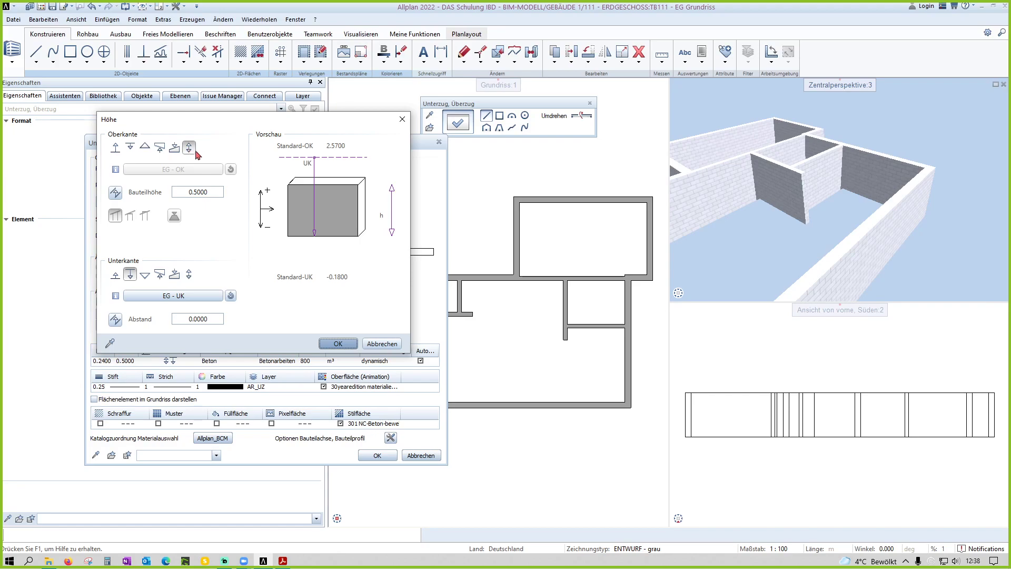
click(216, 194)
text(0.2)
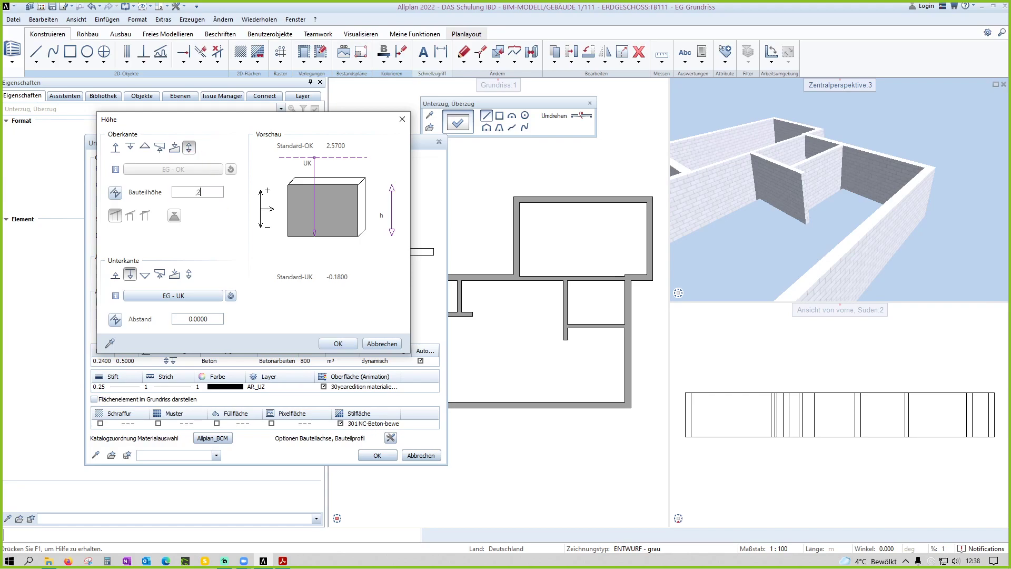
key(Return)
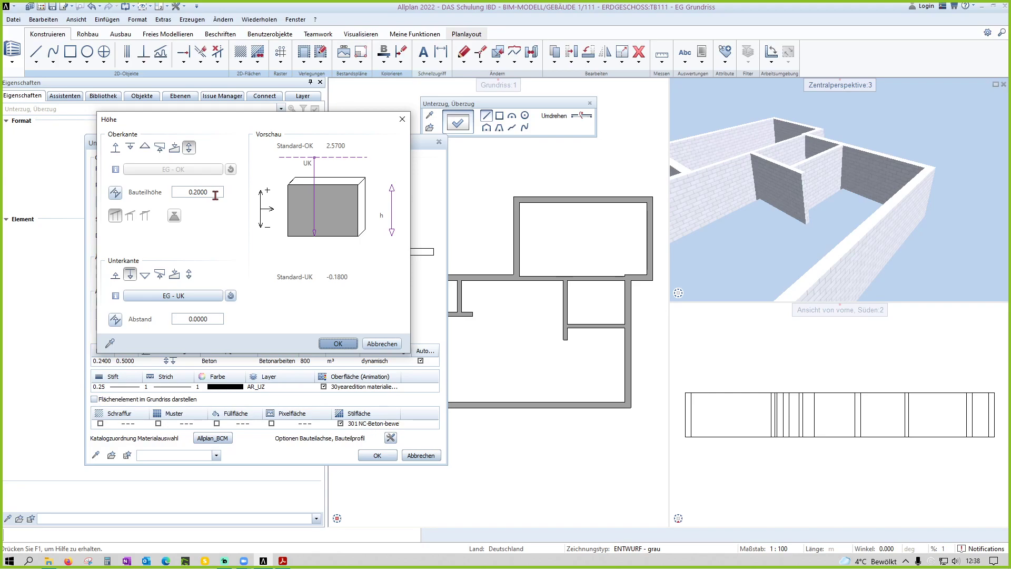
click(345, 345)
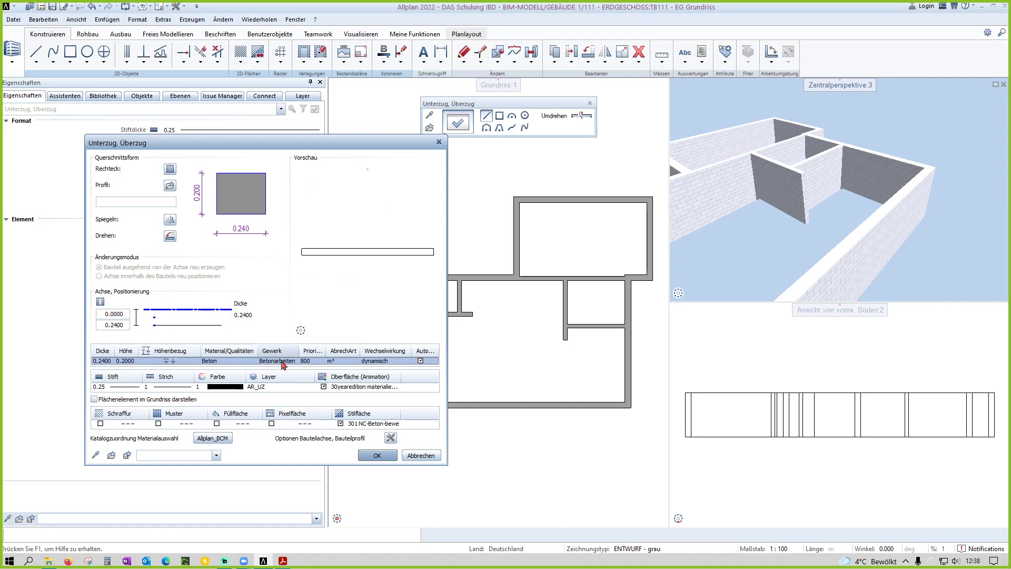
click(278, 387)
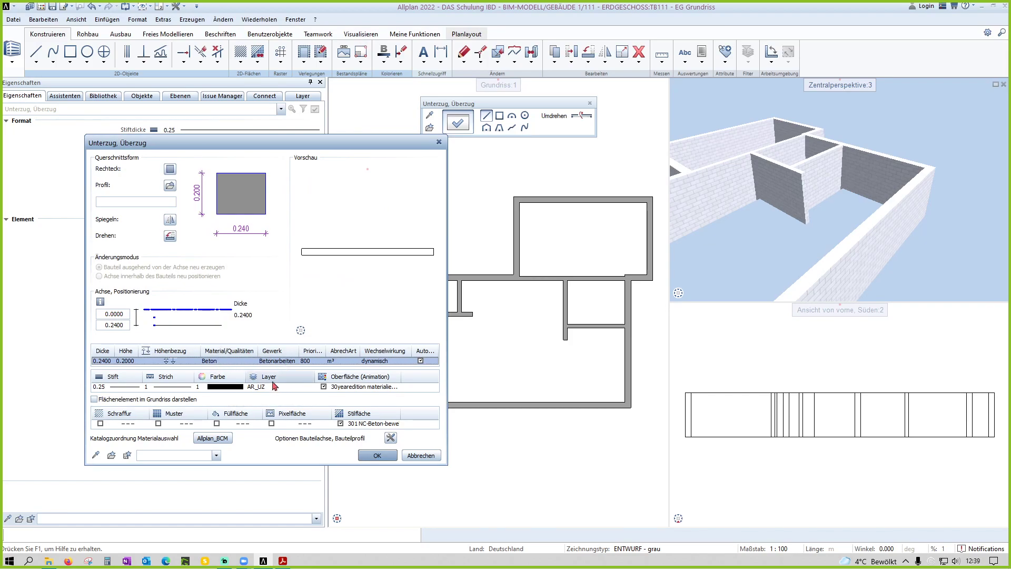
Step: Replace the beam material Beton with Stahlstütze HEB 200, rechecking the entry once
click(210, 361)
click(170, 85)
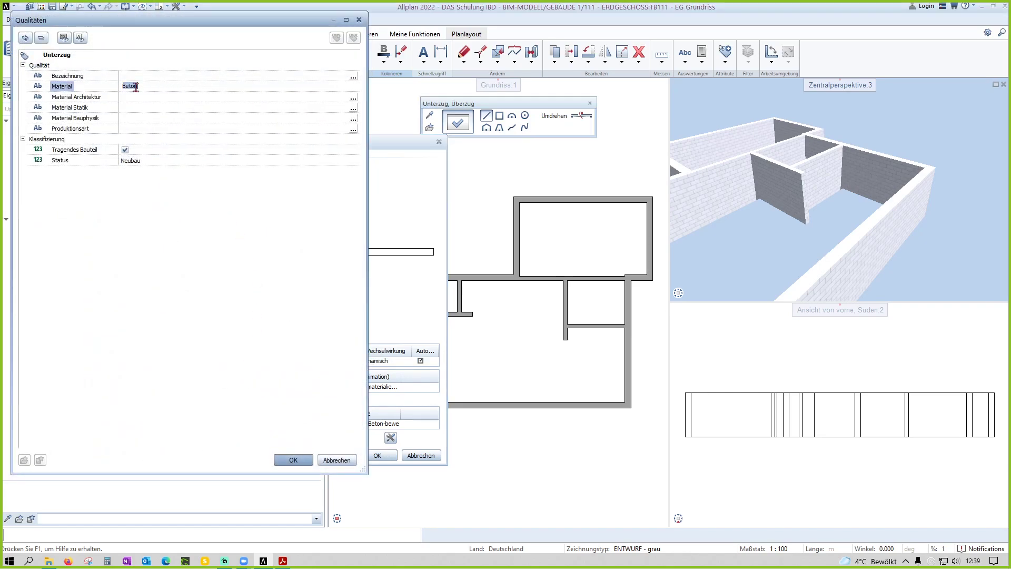
text(Stahlstütze HEB 2)
text( 00)
click(294, 456)
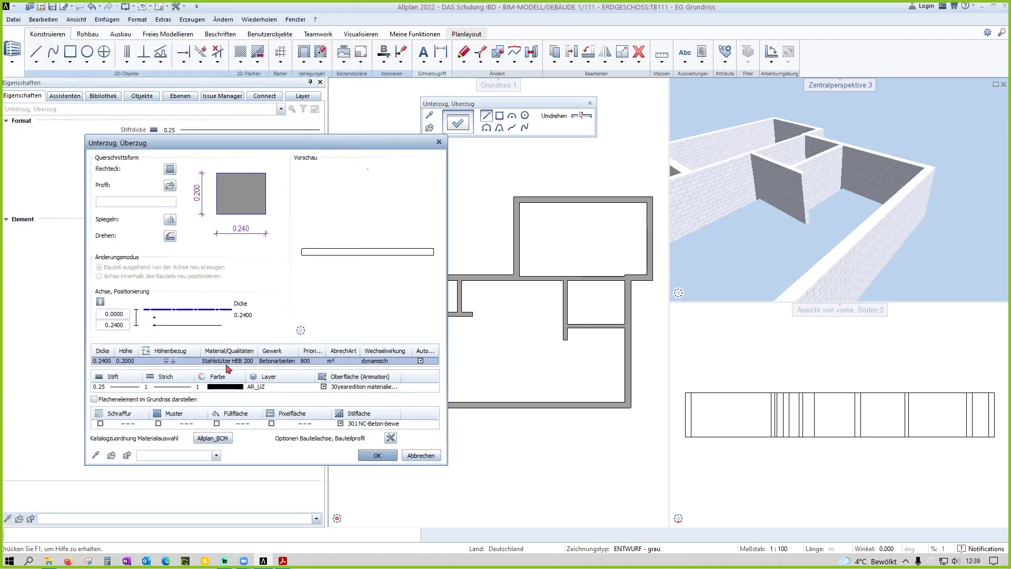
drag(266, 353, 434, 369)
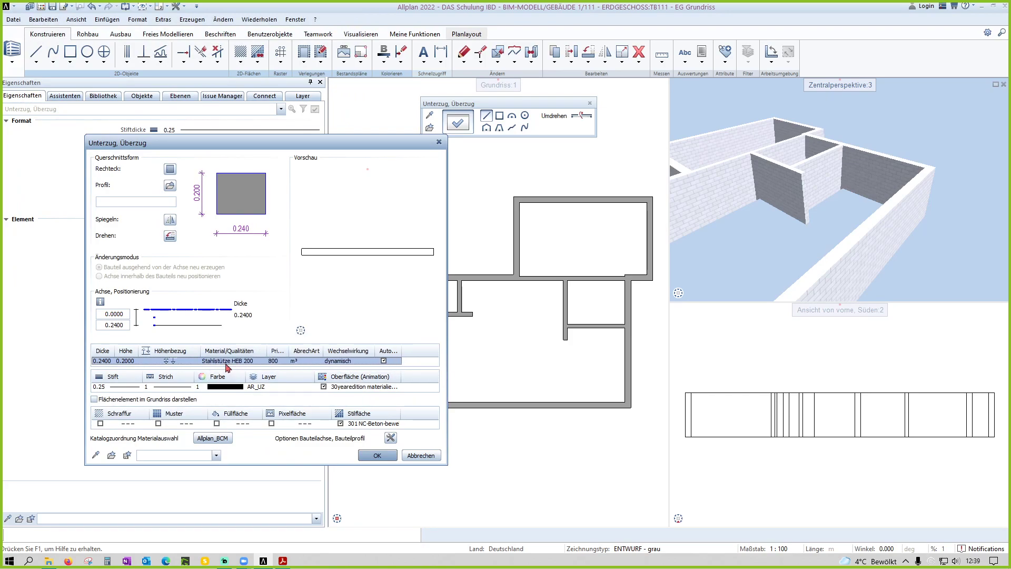
drag(267, 350, 305, 356)
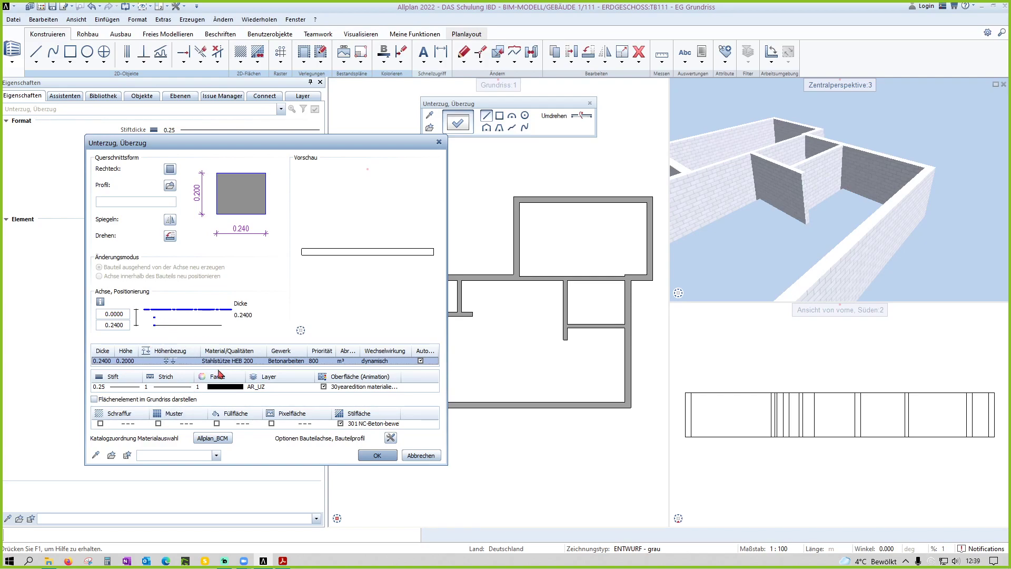
click(251, 362)
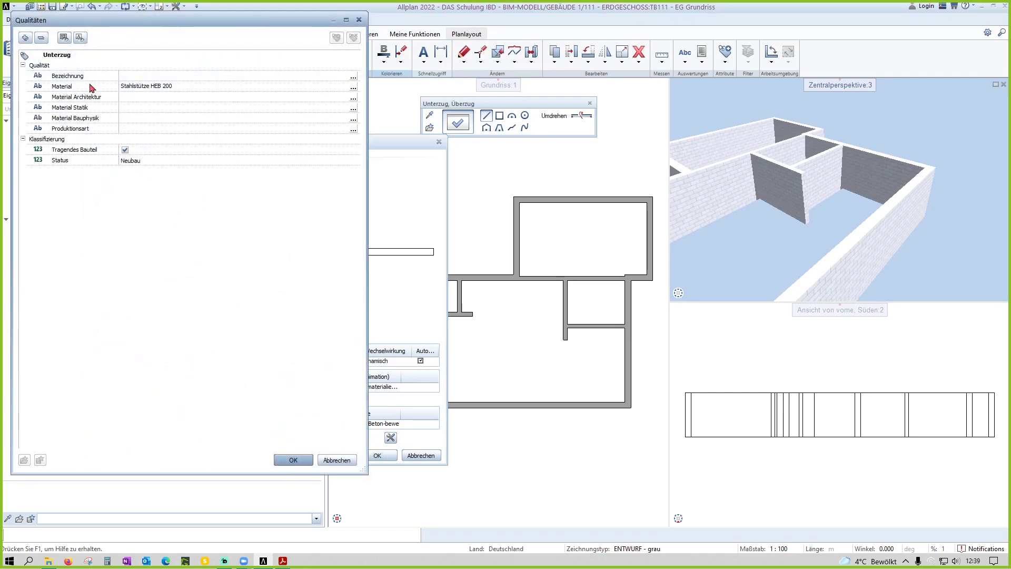
click(183, 85)
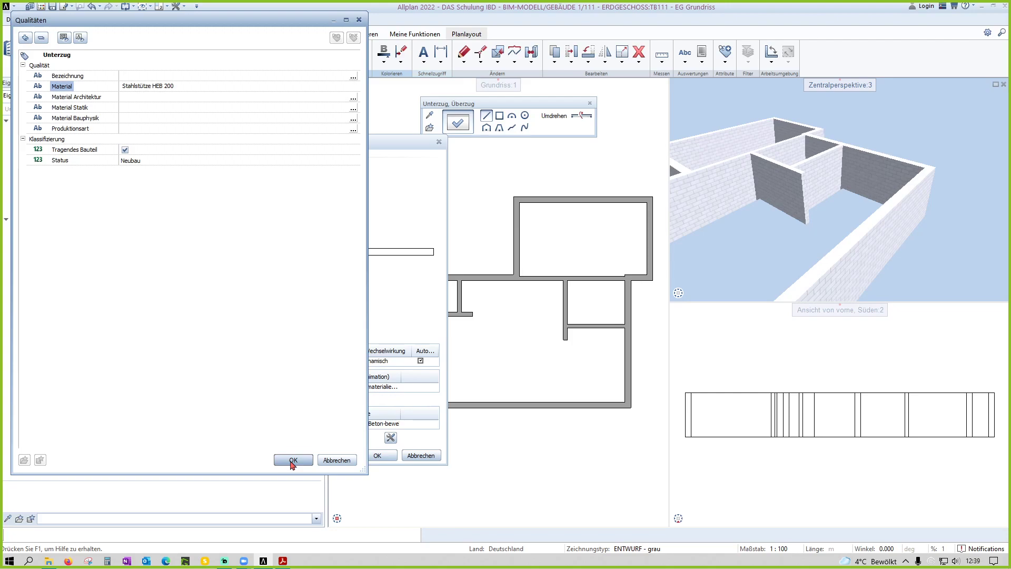
click(293, 460)
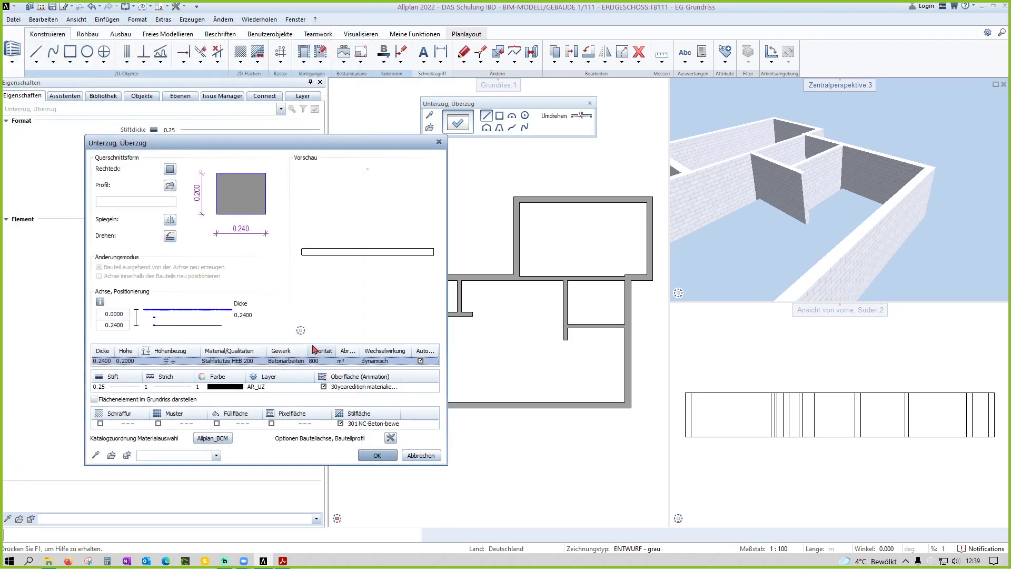
Step: Change the beam's trade from Betonarbeiten to Stahlbauarbeiten
click(281, 362)
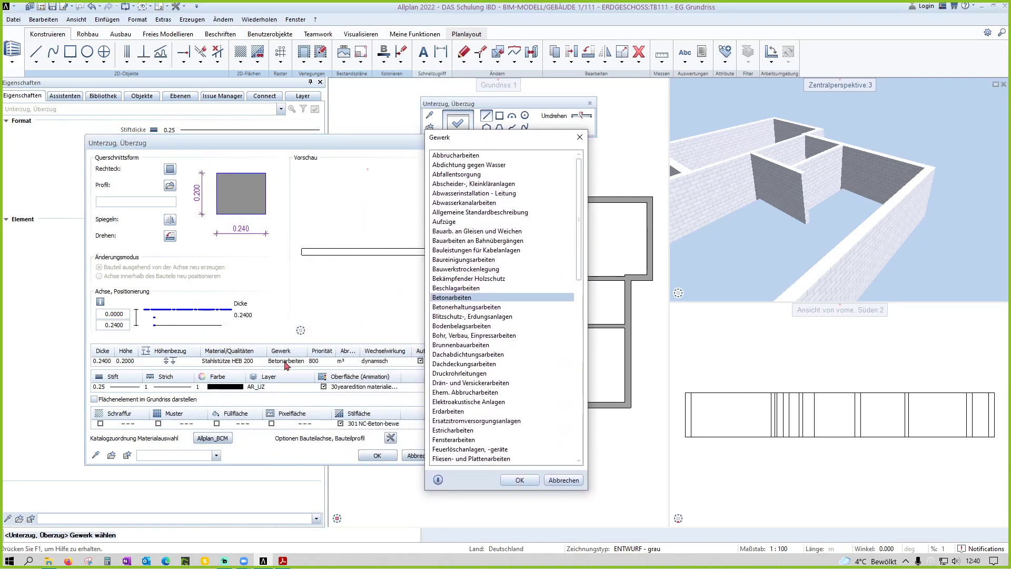
scroll(463, 316, down, 3)
scroll(474, 332, down, 5)
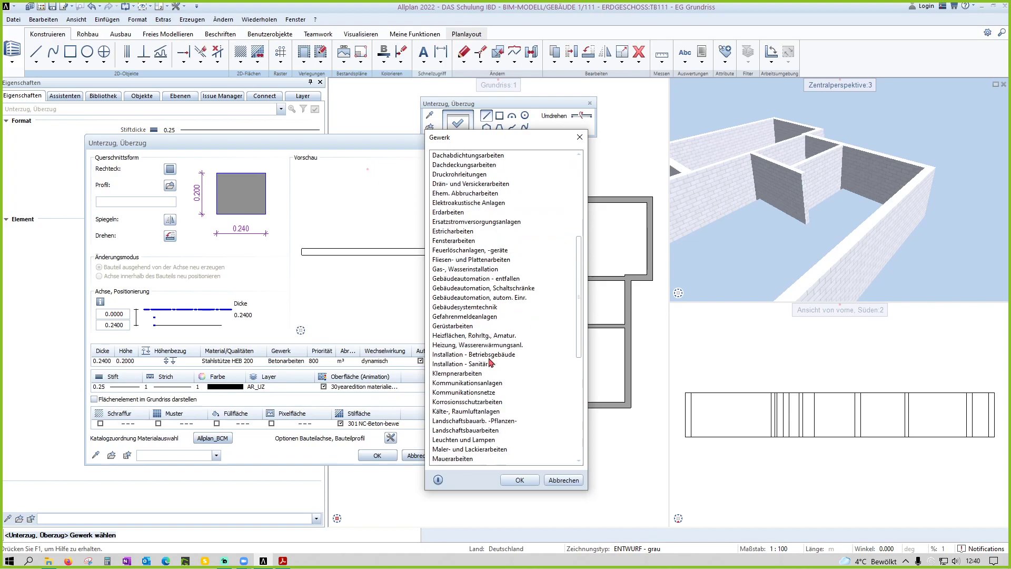
scroll(485, 353, down, 4)
scroll(494, 368, down, 5)
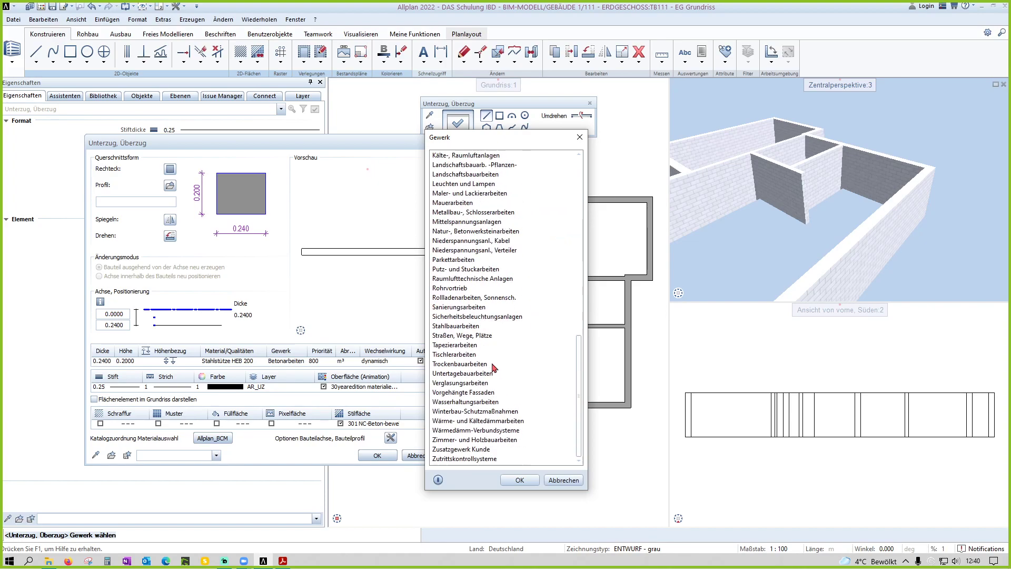
click(466, 327)
double_click(465, 326)
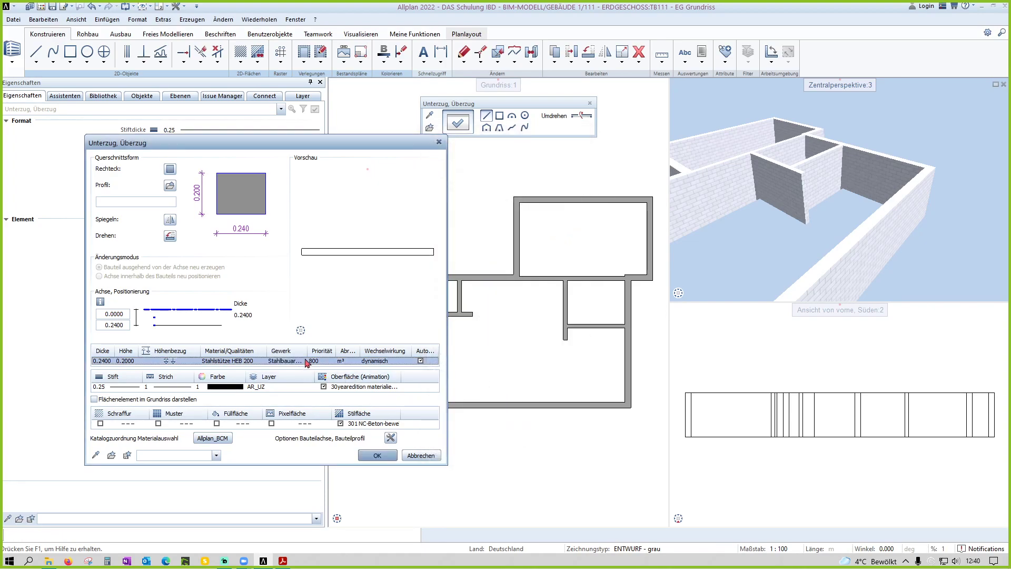
Step: Adjust the Priorität and AbrechArt column widths in the properties table
drag(333, 350, 357, 352)
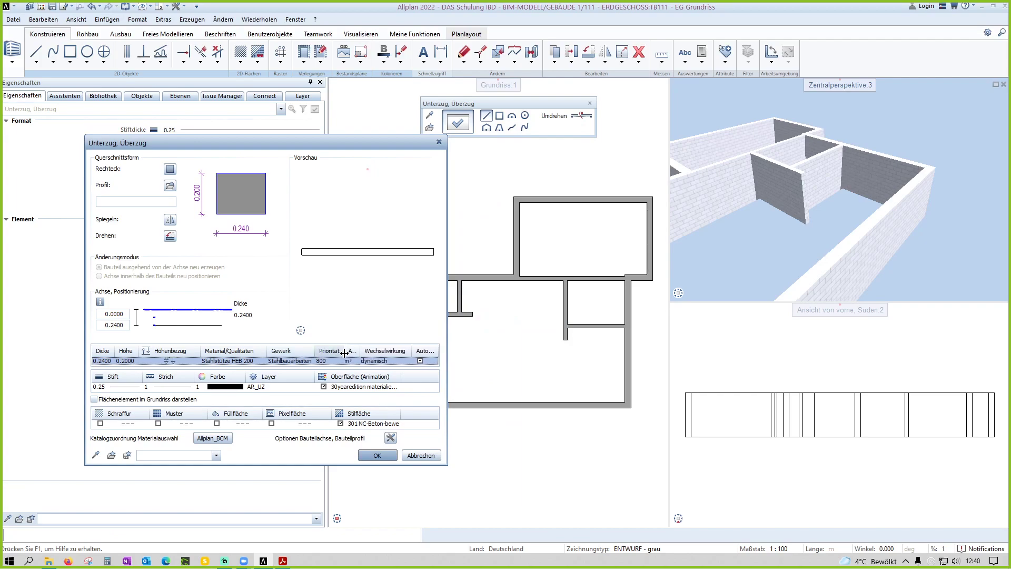
double_click(356, 352)
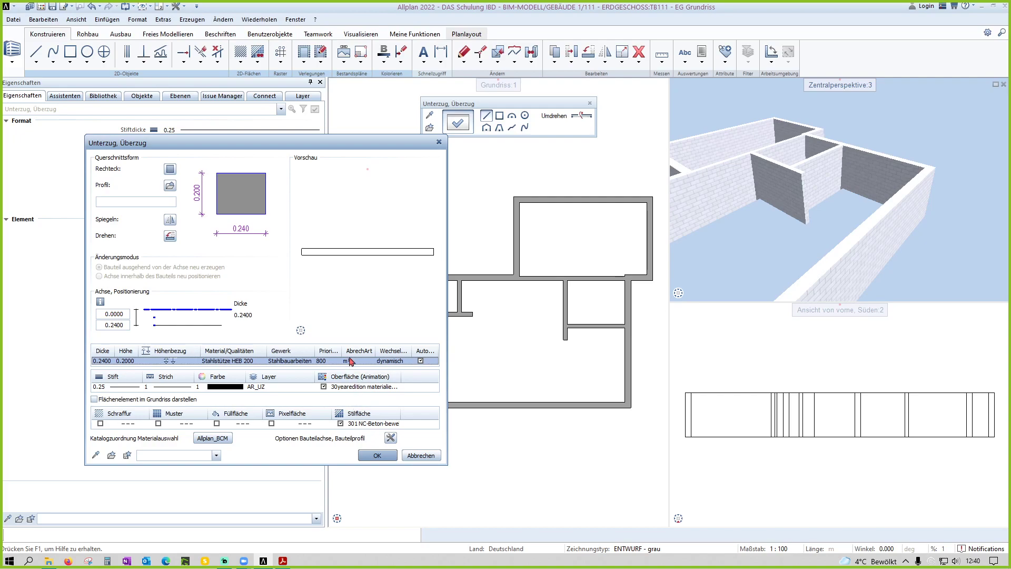
mouse_move(342, 351)
mouse_down()
mouse_move(320, 357)
mouse_move(332, 357)
mouse_up()
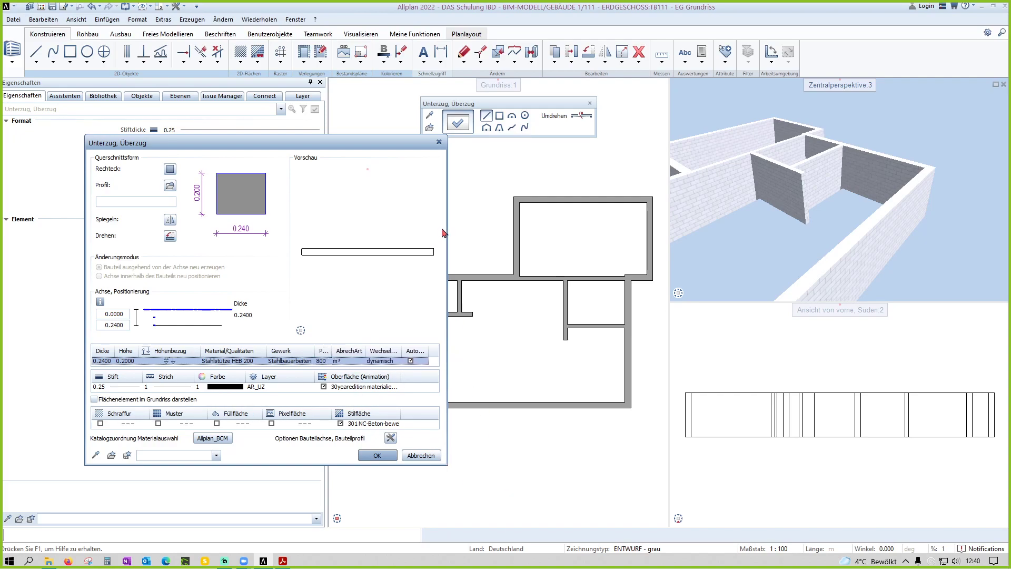
mouse_move(333, 350)
mouse_down()
mouse_move(322, 373)
mouse_move(339, 352)
mouse_move(393, 351)
mouse_move(350, 353)
mouse_up()
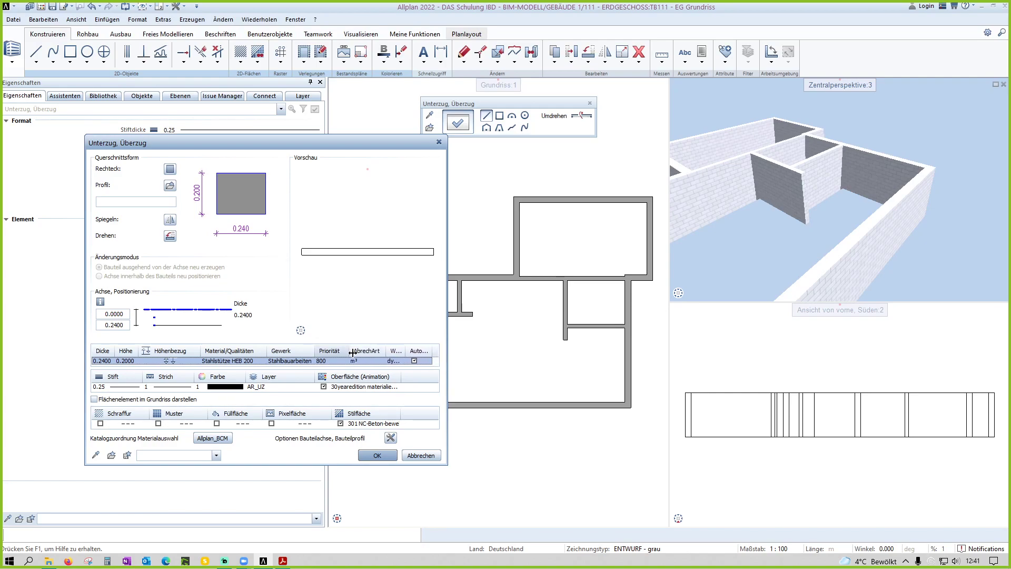
Step: Accept the beam settings and set its start point 0.2 above the wall corner
click(377, 455)
scroll(552, 404, up, 2)
scroll(553, 369, up, 1)
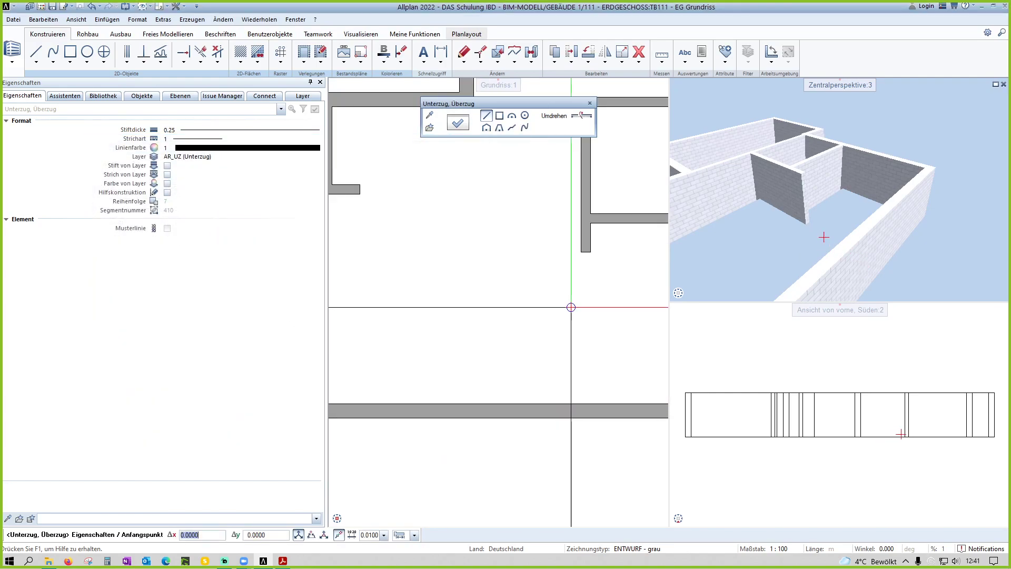
scroll(548, 326, up, 1)
middle_drag(542, 260, 452, 276)
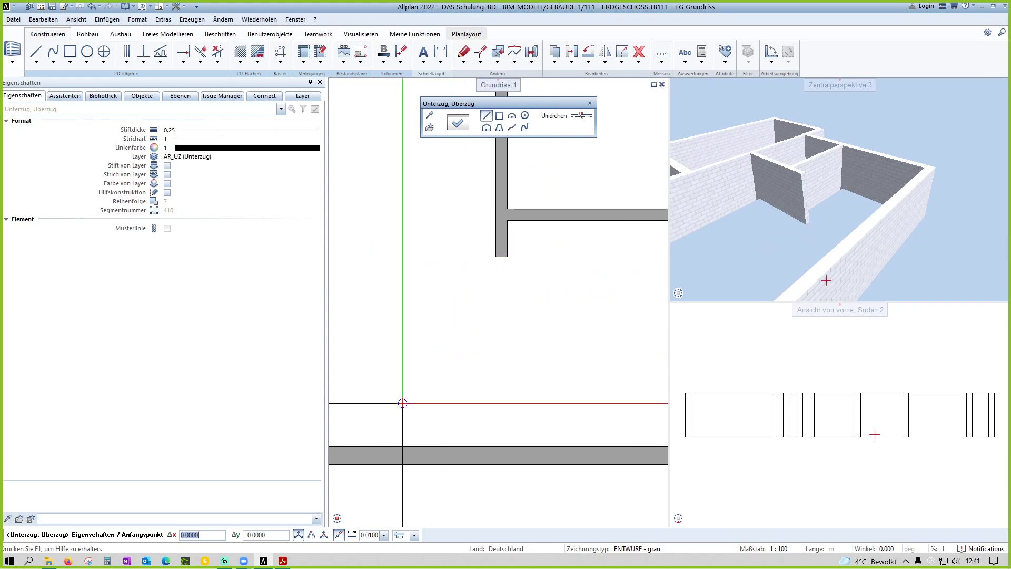
shift+scroll(488, 357, up, 3)
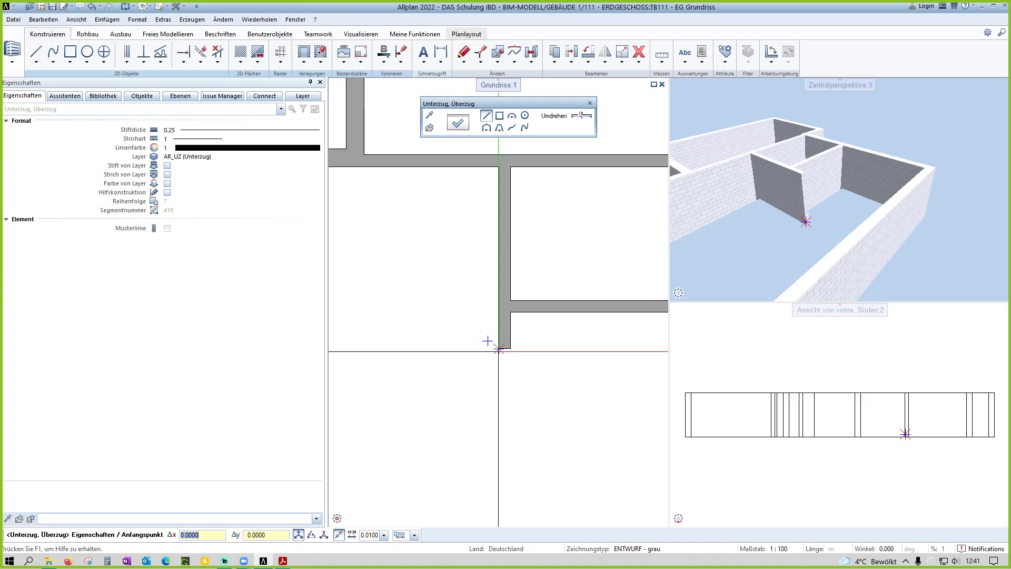
key(Tab)
text(.2)
key(Return)
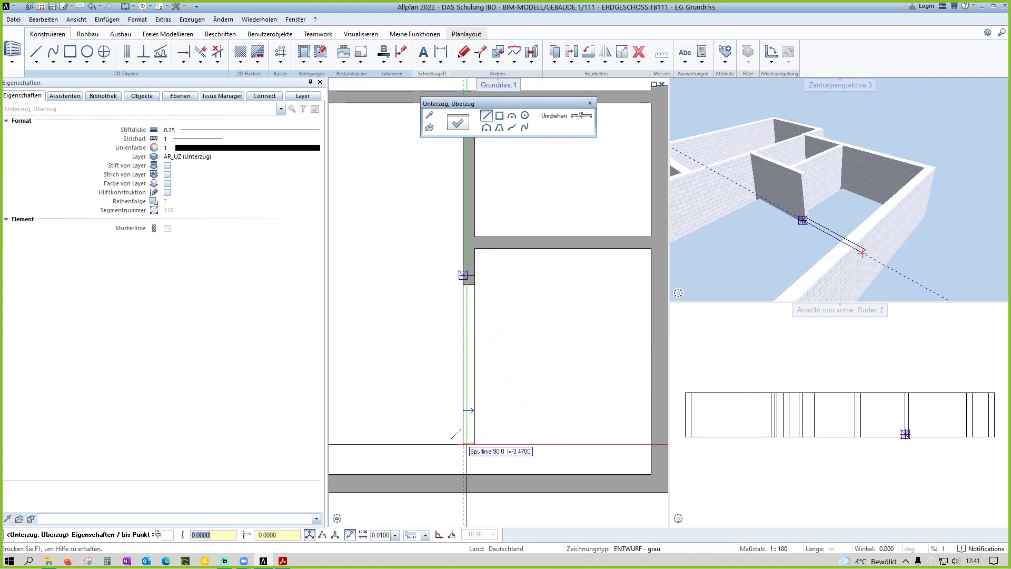
Step: Place the beam's end point at -0.2 and orbit the 3D perspective toward it
middle_drag(464, 444, 478, 298)
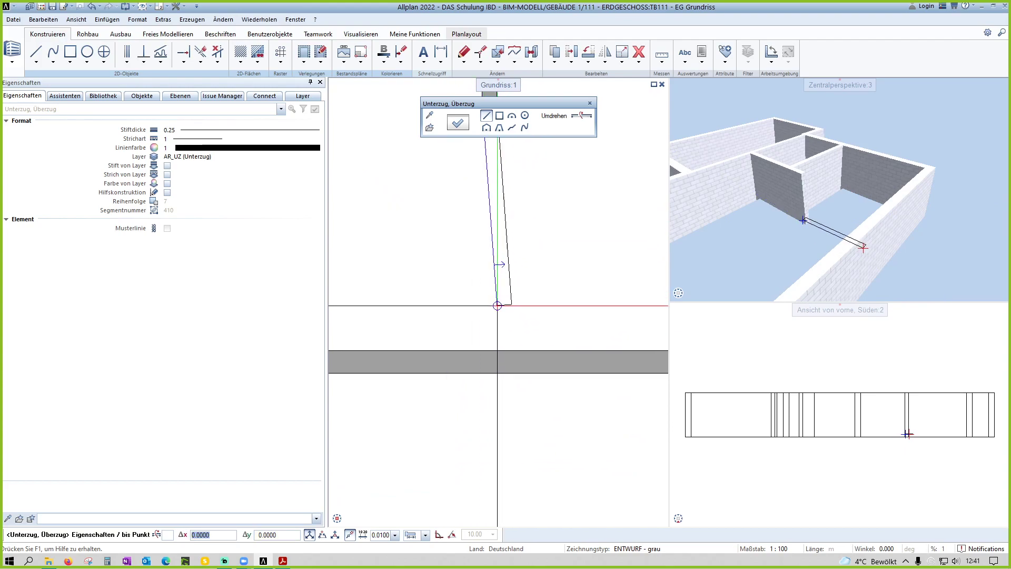
scroll(498, 306, down, 2)
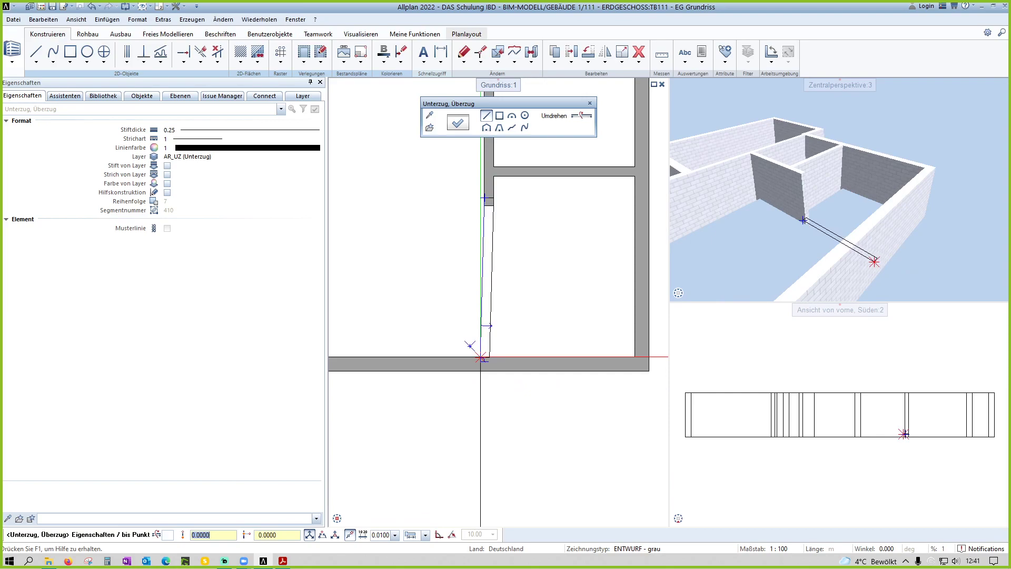
key(Tab)
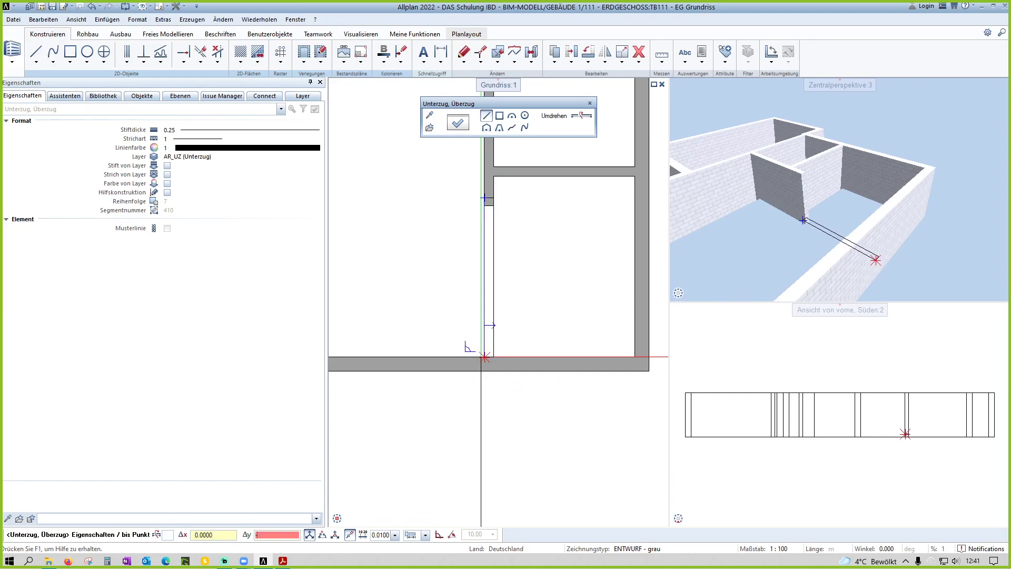
text(-.2)
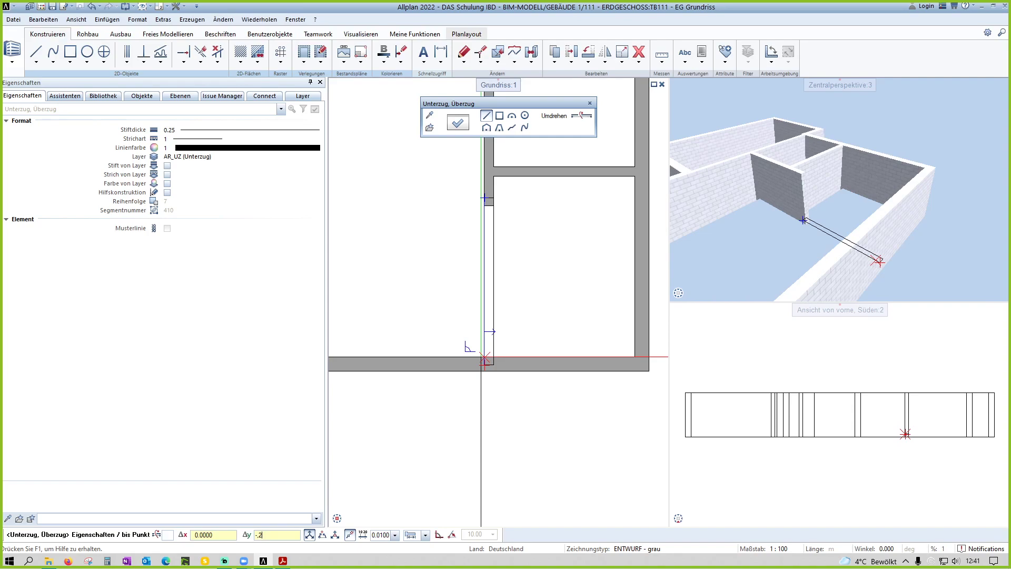
key(Return)
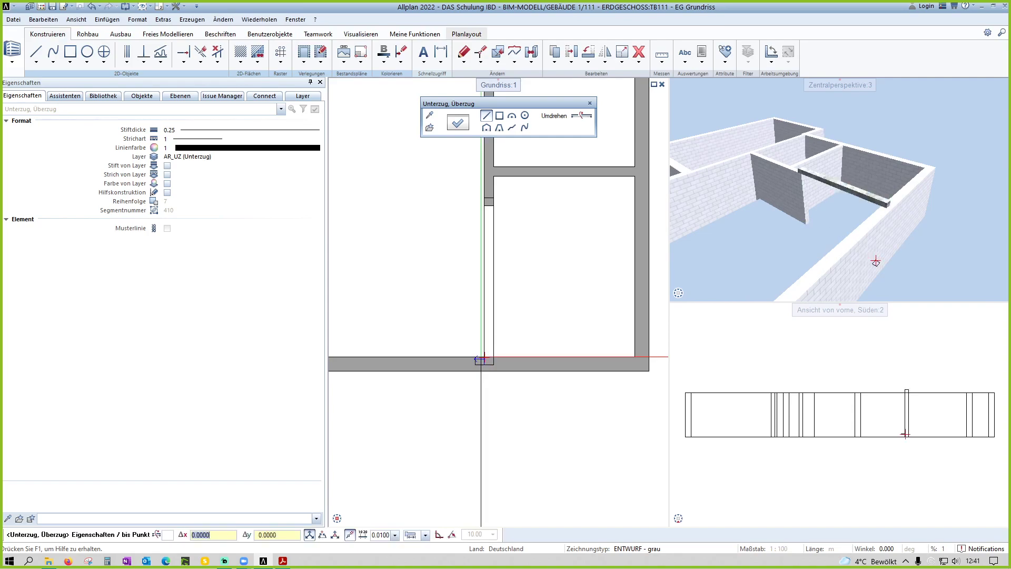
key(Escape)
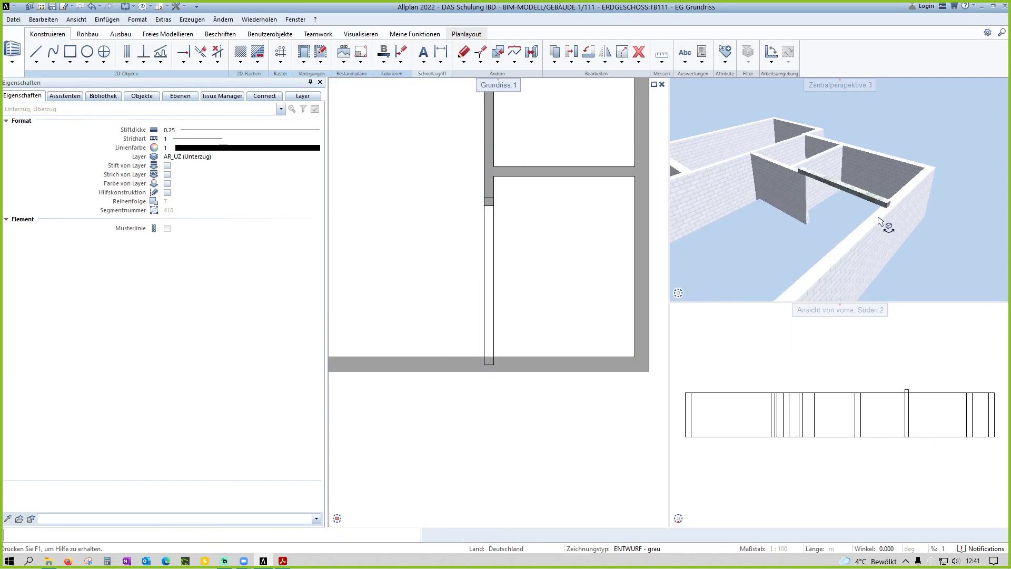
mouse_move(894, 185)
mouse_down()
mouse_move(902, 202)
mouse_move(833, 237)
mouse_move(906, 198)
mouse_up()
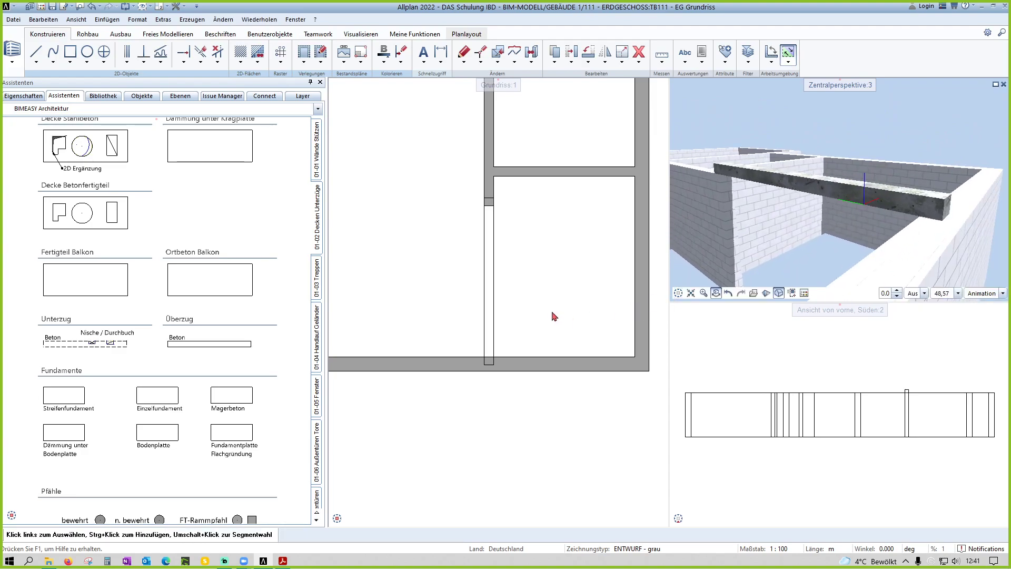
click(495, 289)
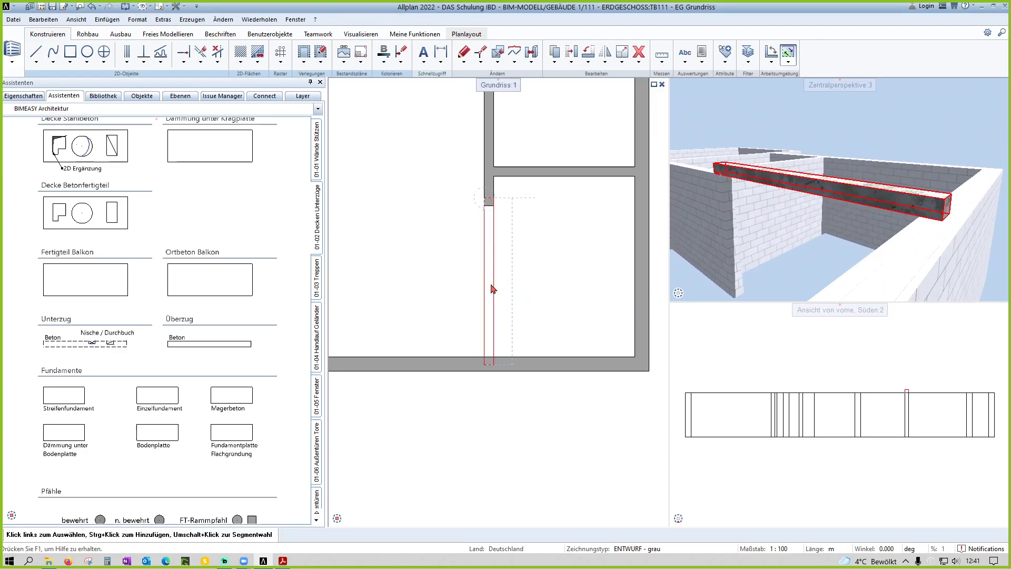
double_click(493, 323)
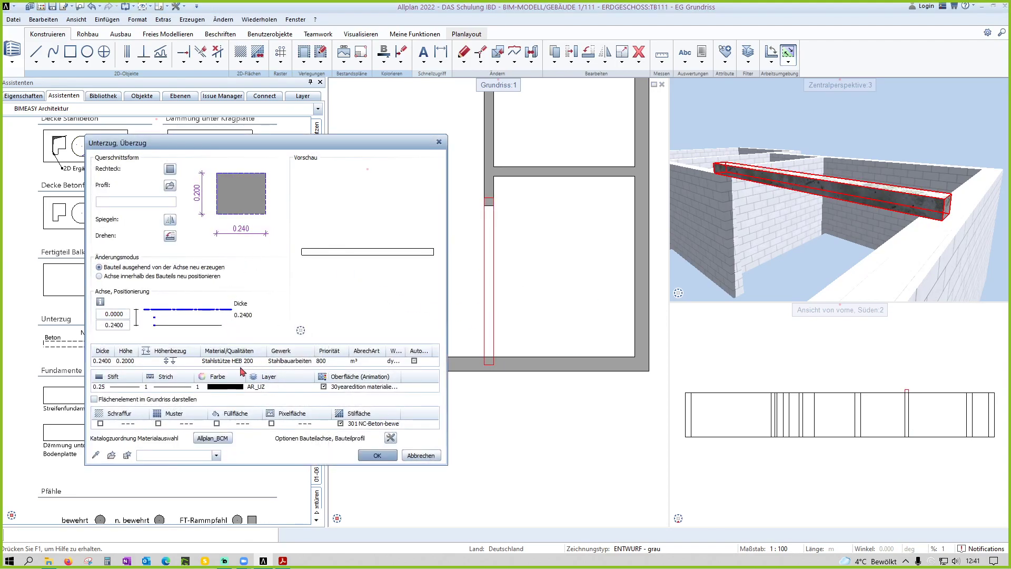
click(173, 363)
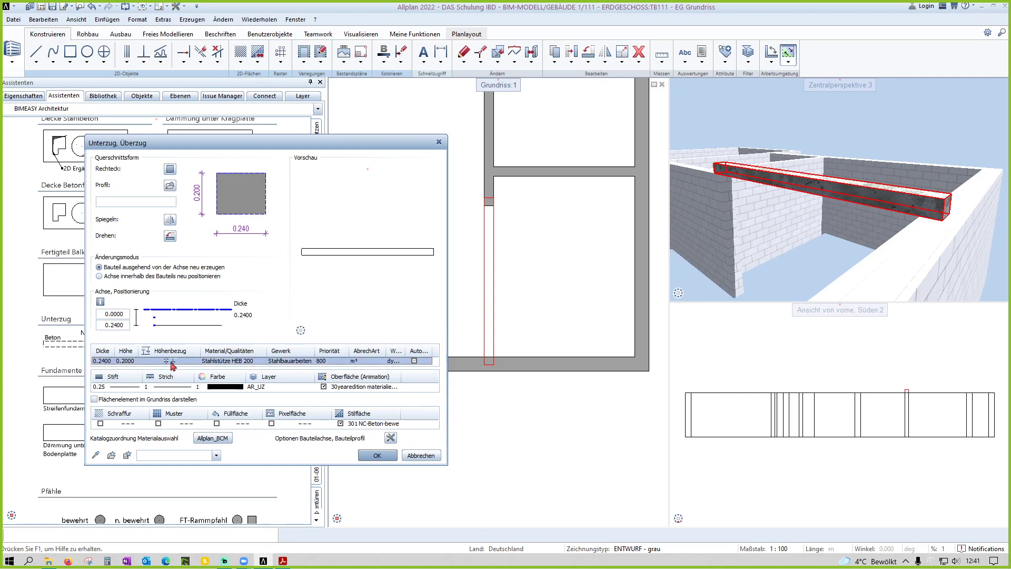
drag(270, 123, 442, 164)
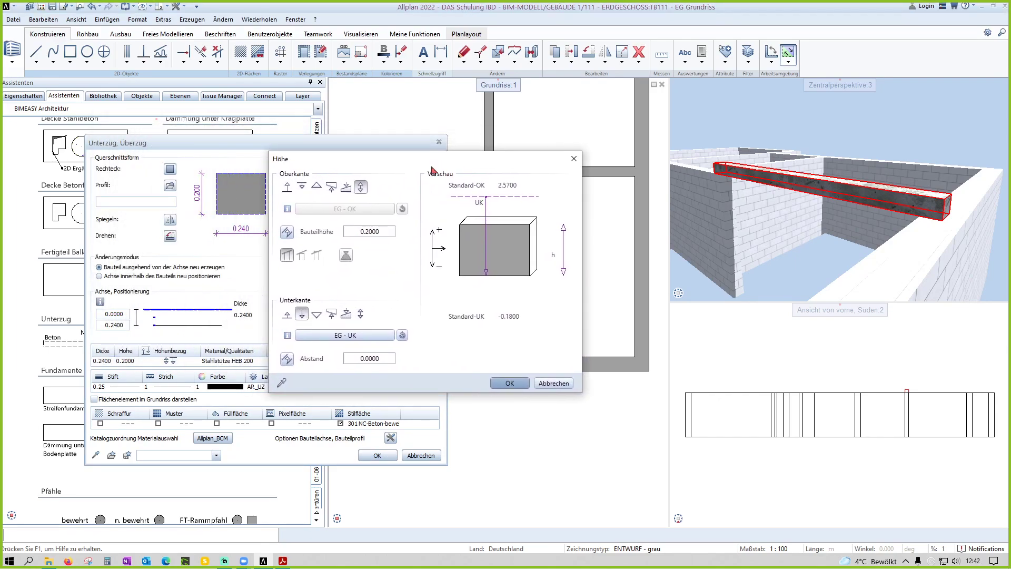
click(386, 232)
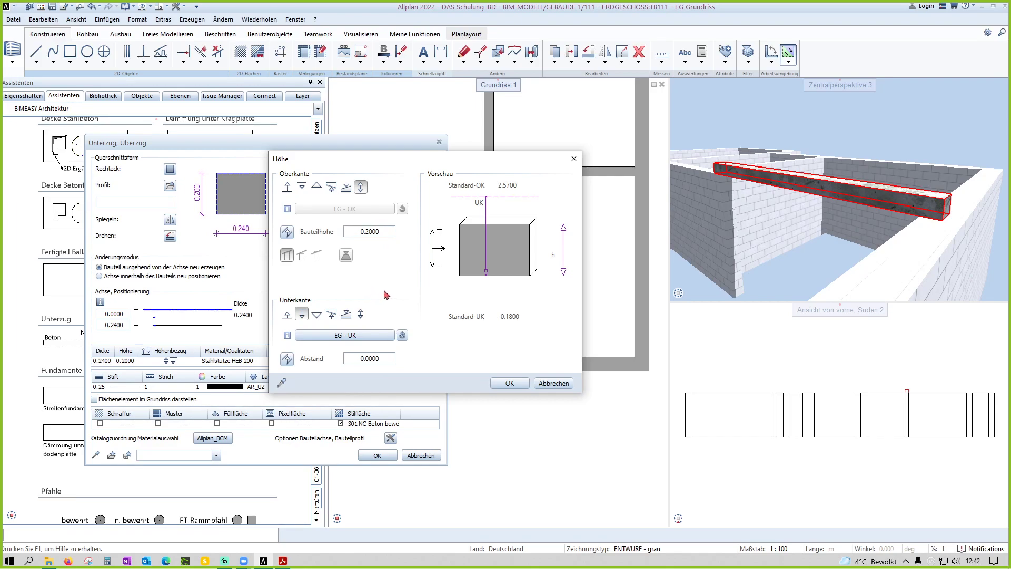
click(509, 383)
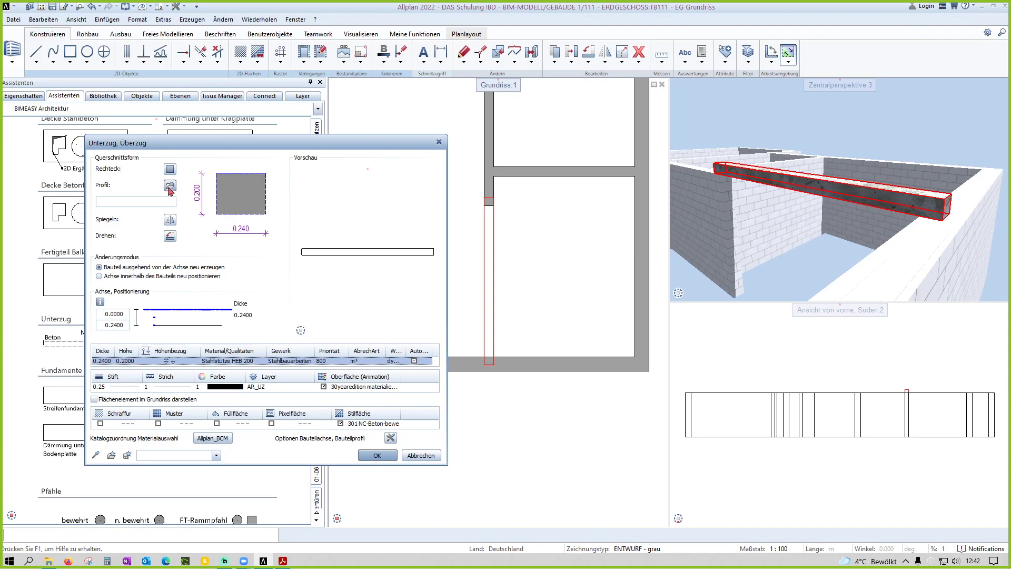
key(Return)
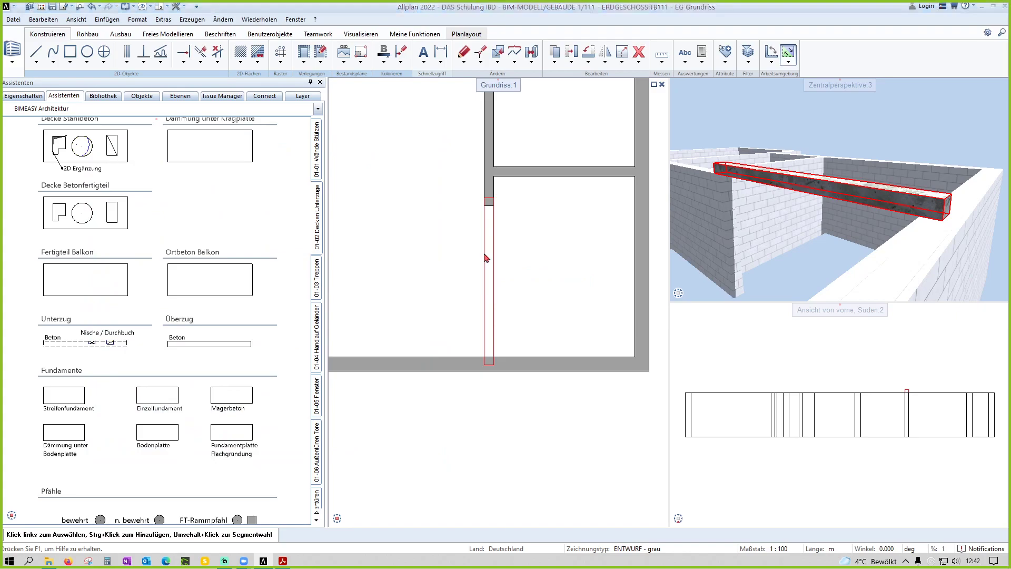
Step: Open the beam's profile library and browse to Standard > Rohbau > Stahlbau
double_click(486, 257)
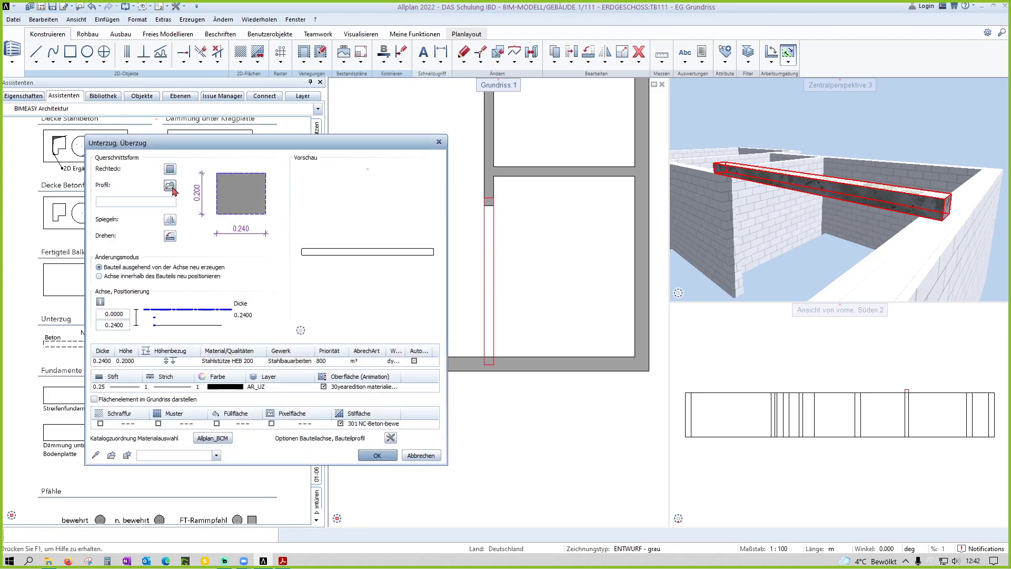
click(172, 187)
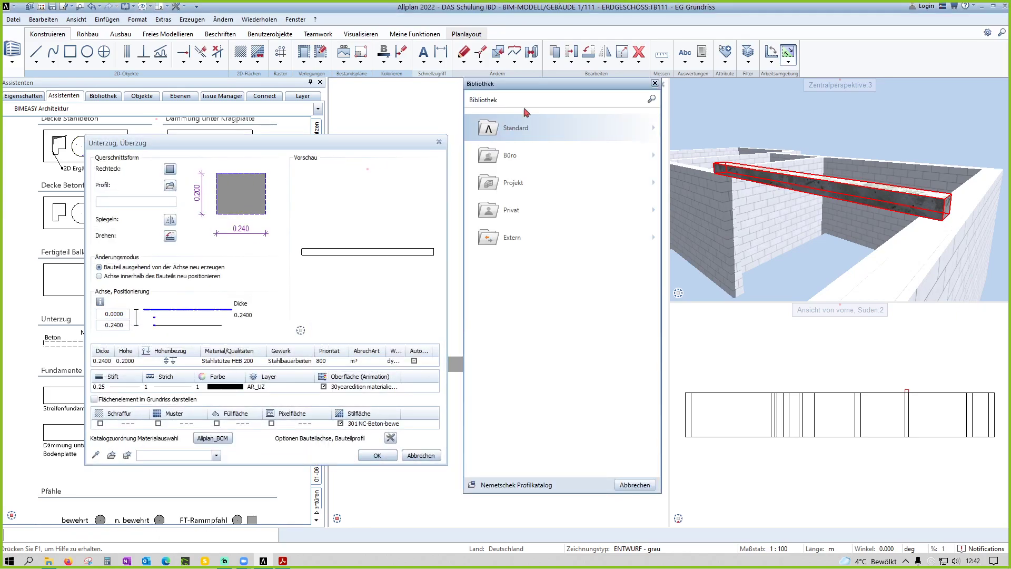
drag(527, 83, 522, 108)
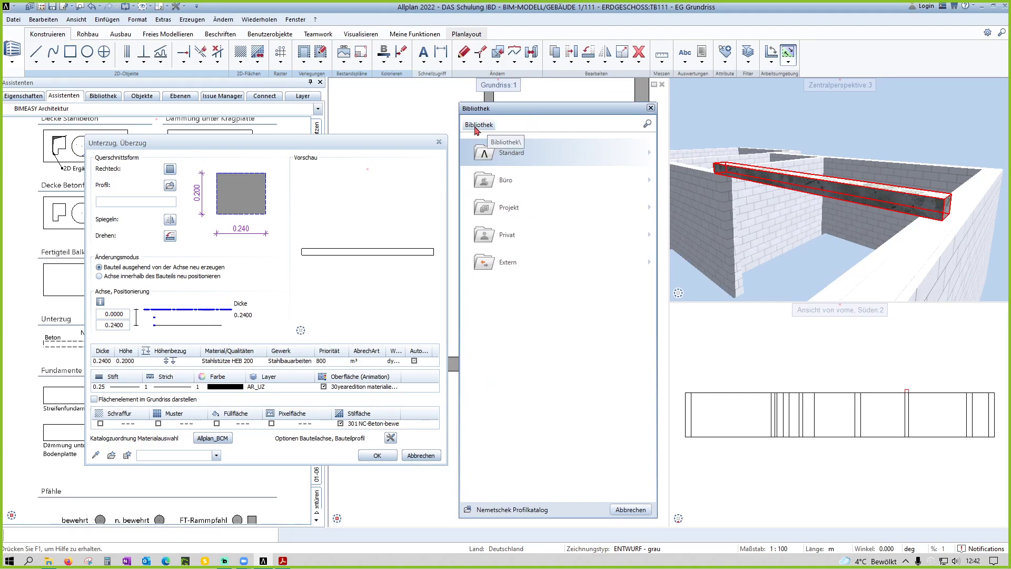
click(515, 153)
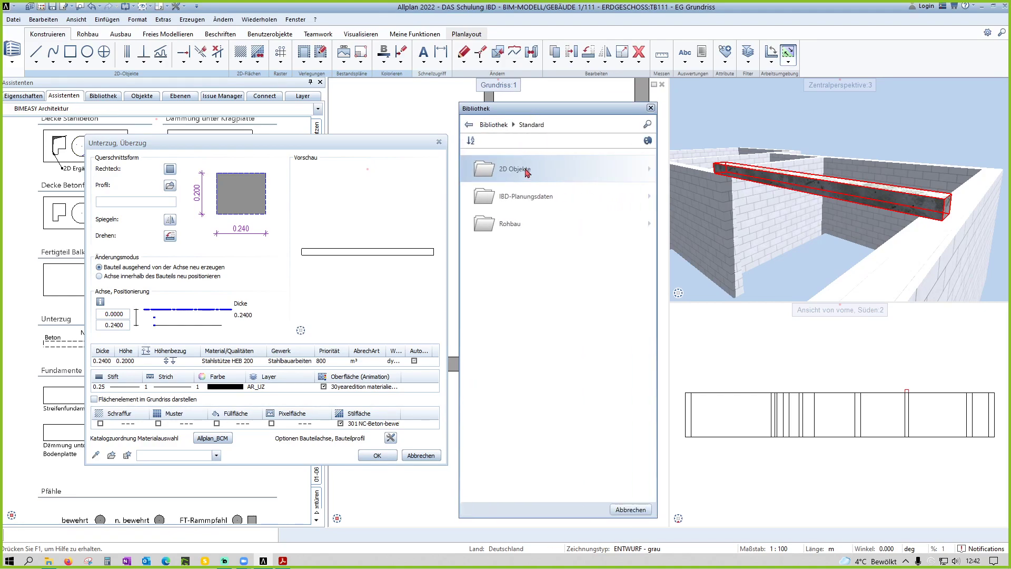
click(512, 225)
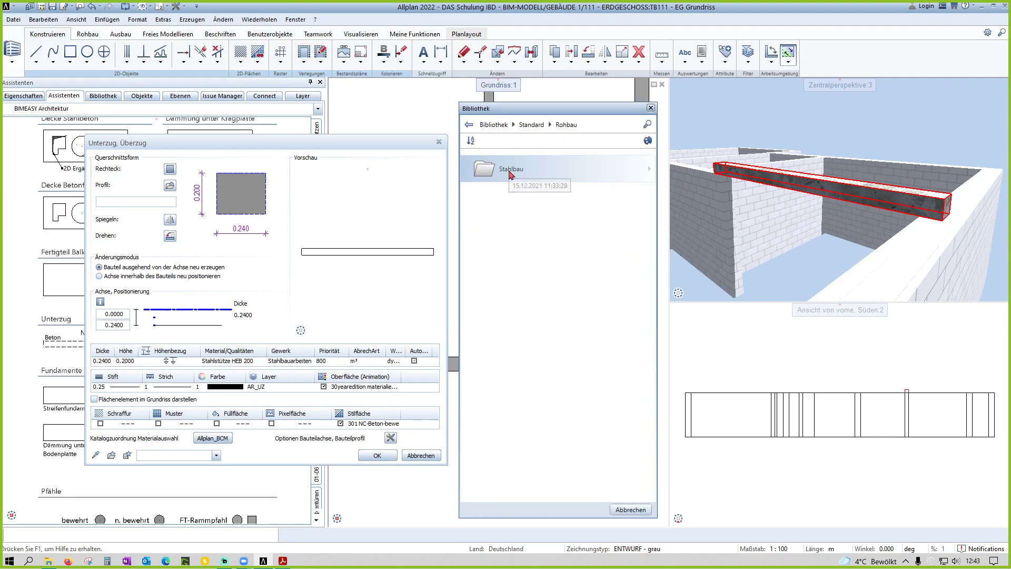
click(509, 178)
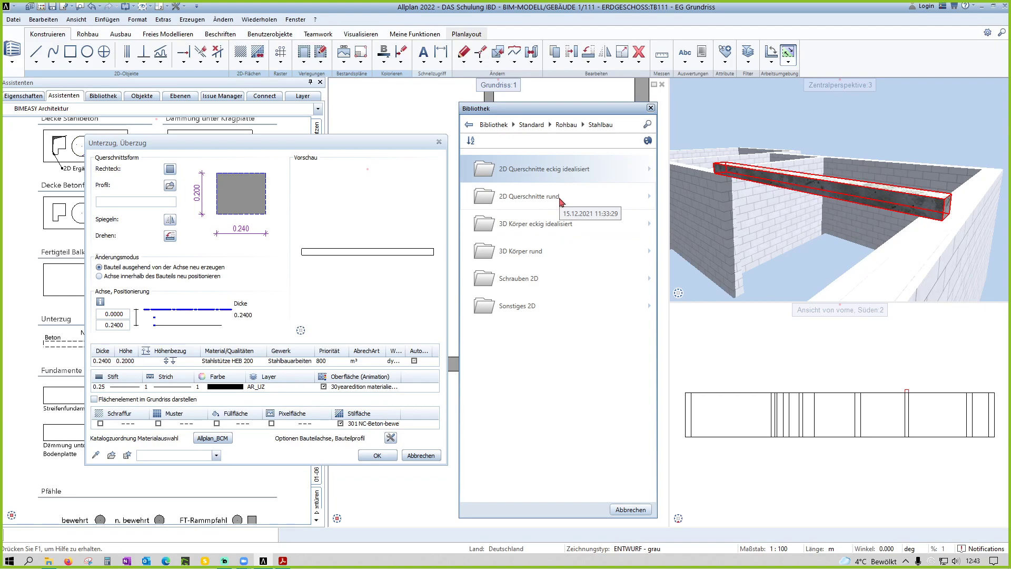
Step: Apply the HEB 200 profile from 2D Querschnitte rund > HEB and confirm the beam
click(561, 202)
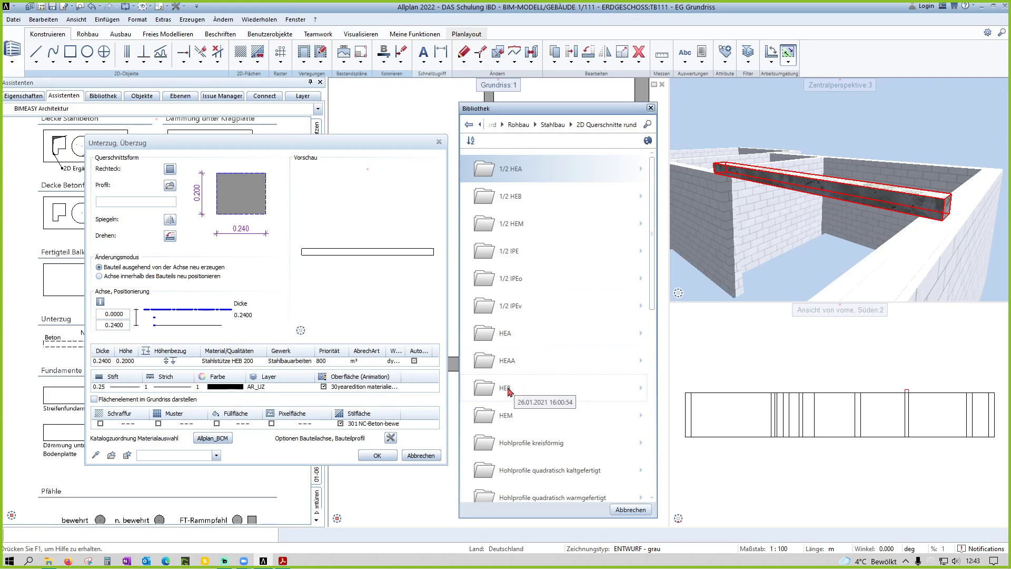
click(513, 390)
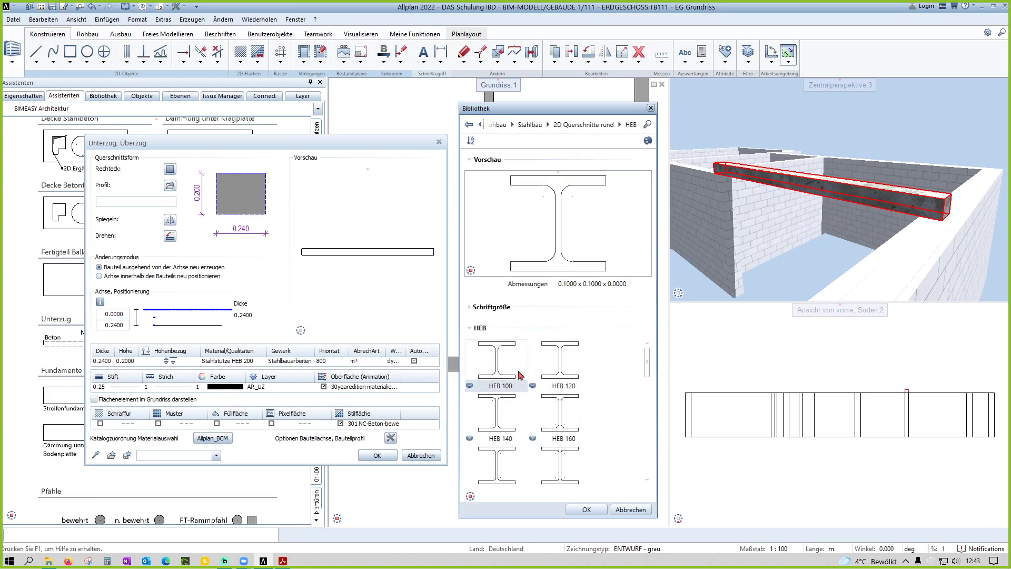
scroll(584, 405, down, 2)
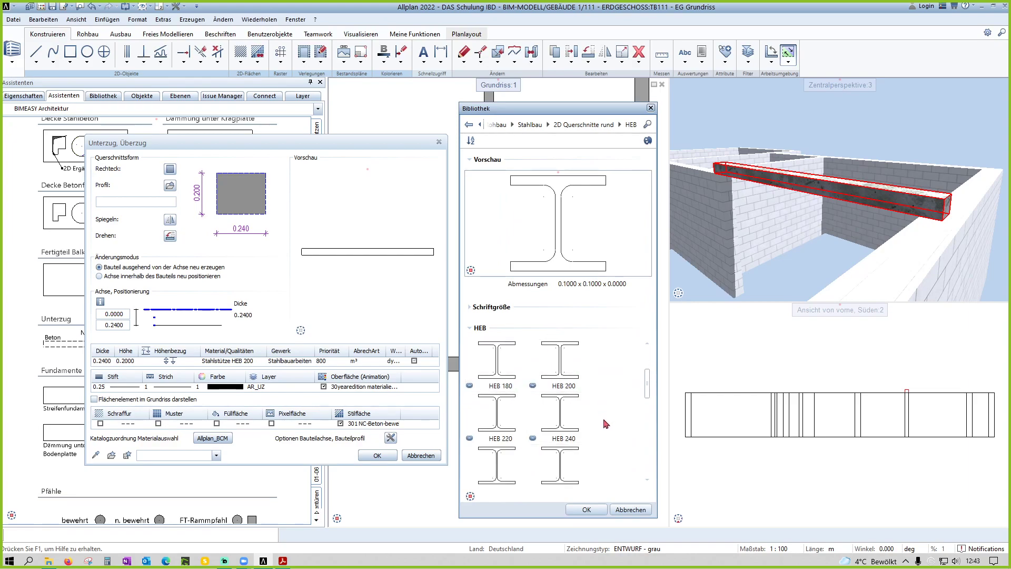
click(562, 373)
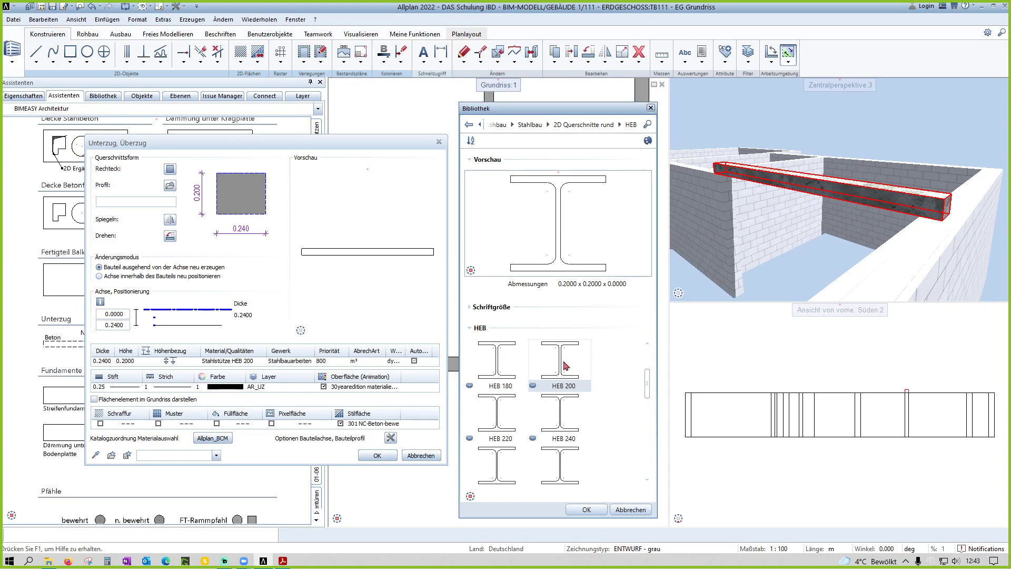
double_click(563, 367)
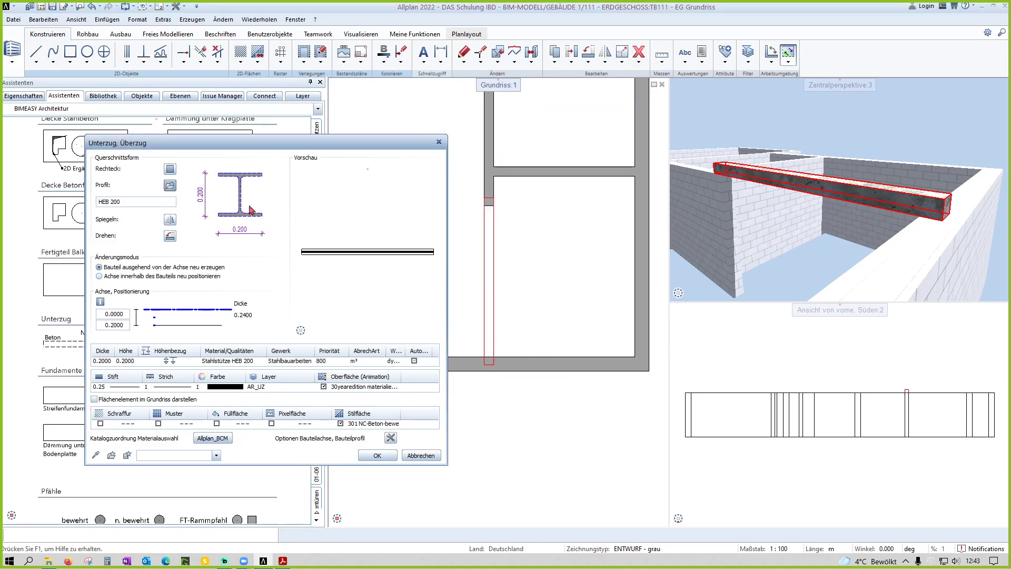
mouse_move(368, 253)
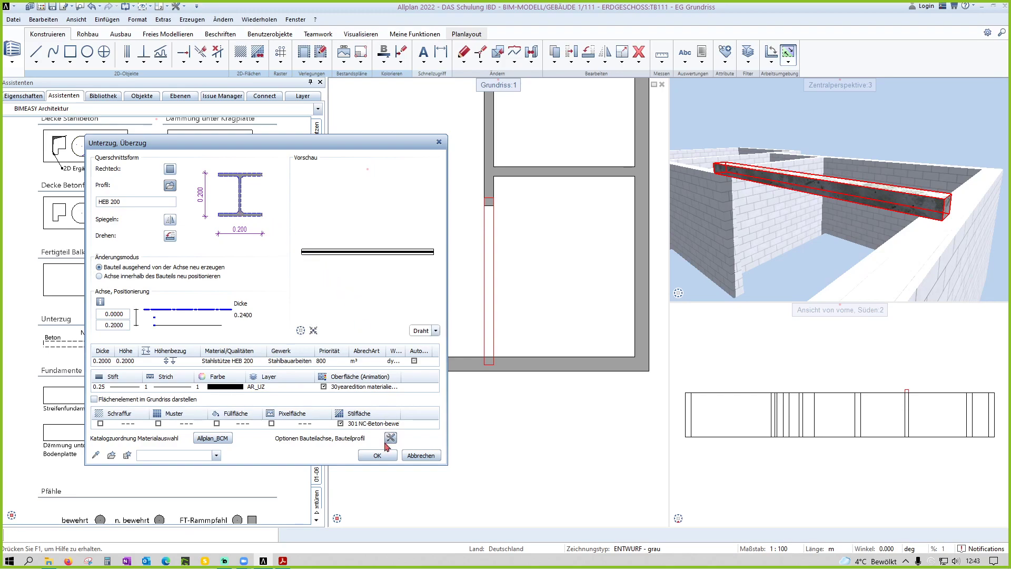
click(378, 455)
mouse_move(864, 221)
mouse_down()
mouse_move(964, 200)
mouse_move(810, 215)
mouse_up()
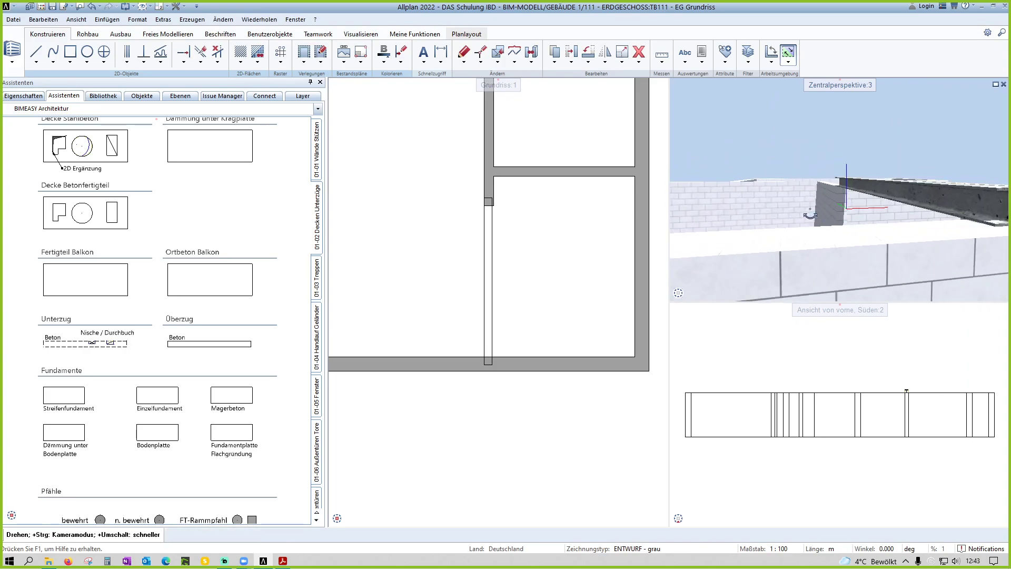
Step: Orbit the 3D view to inspect the end of the HEB 200 beam
mouse_move(811, 215)
mouse_down()
mouse_move(849, 217)
mouse_move(834, 235)
mouse_move(806, 198)
mouse_up()
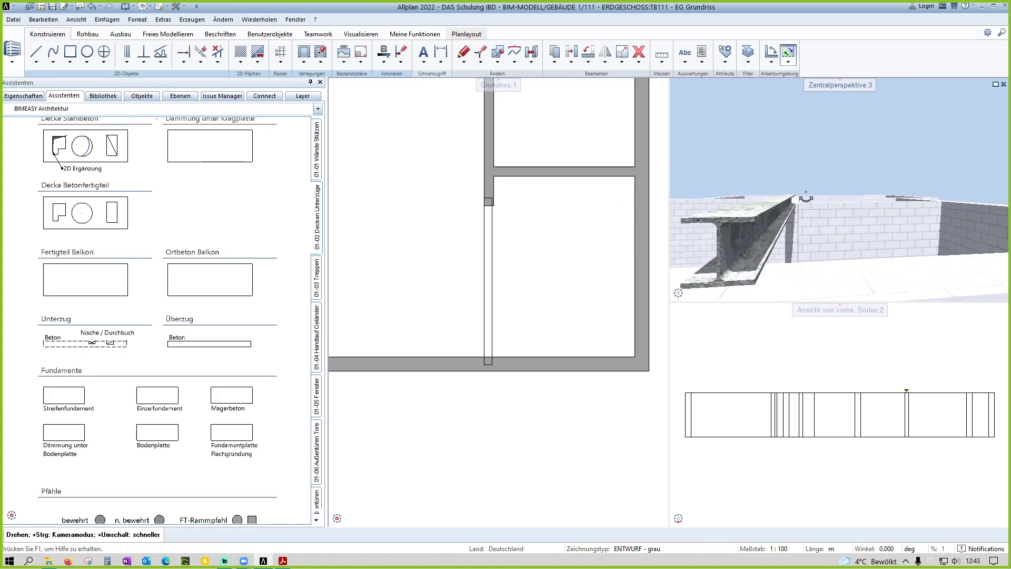
drag(806, 198, 818, 266)
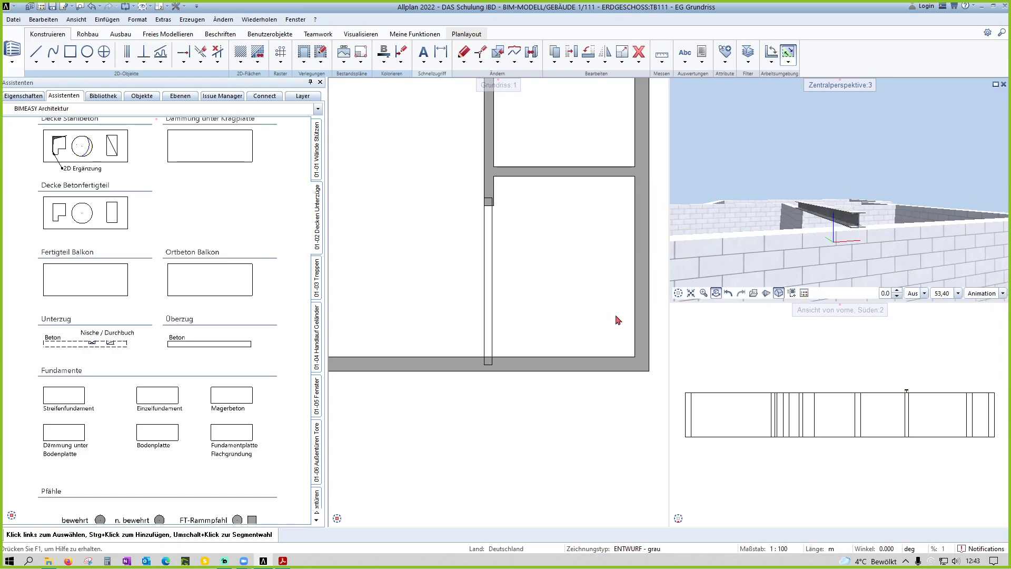
scroll(519, 227, up, 2)
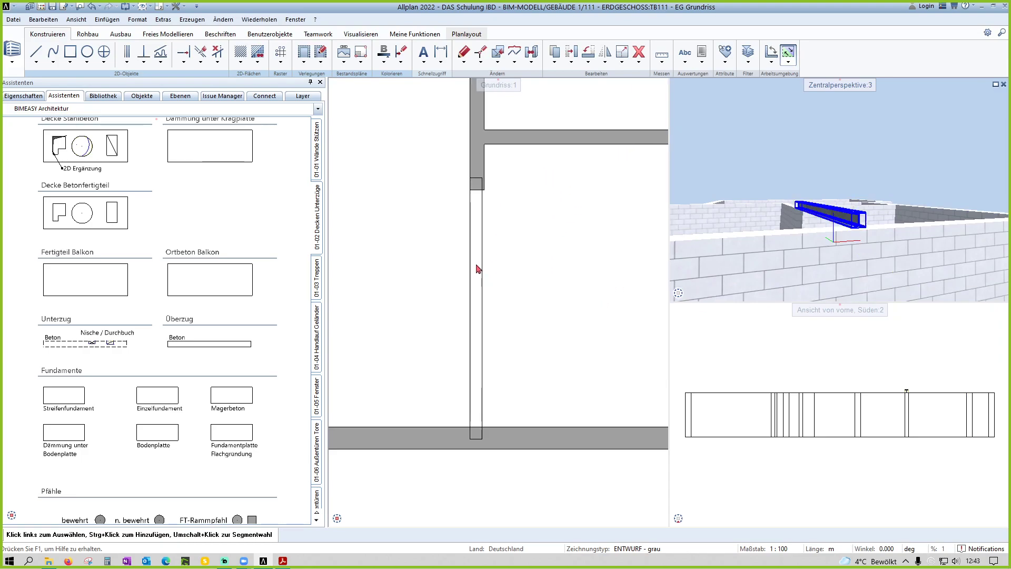
Step: Reopen the HEB 200 beam's Unterzug, Überzug properties
click(484, 255)
double_click(483, 255)
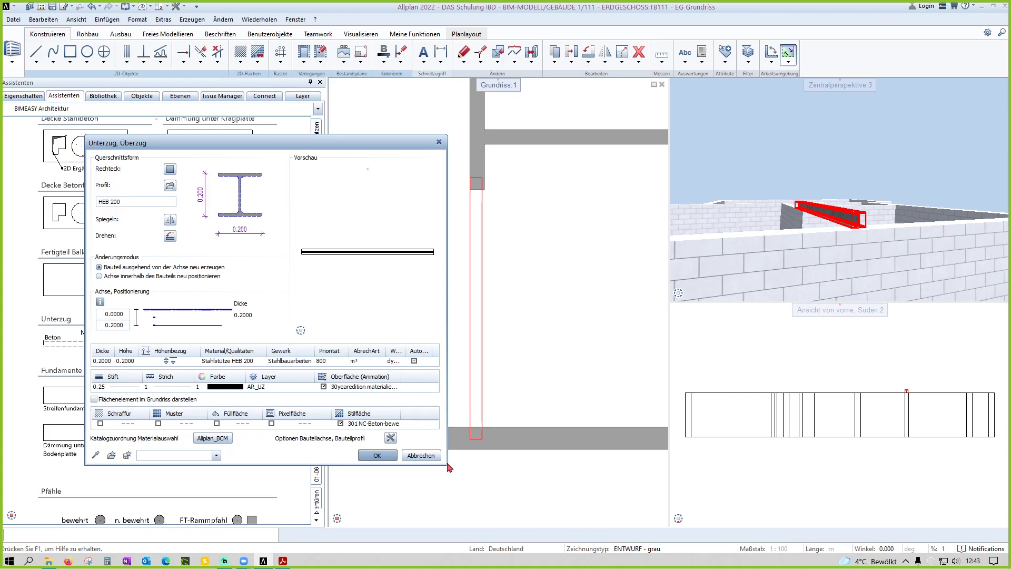
click(440, 145)
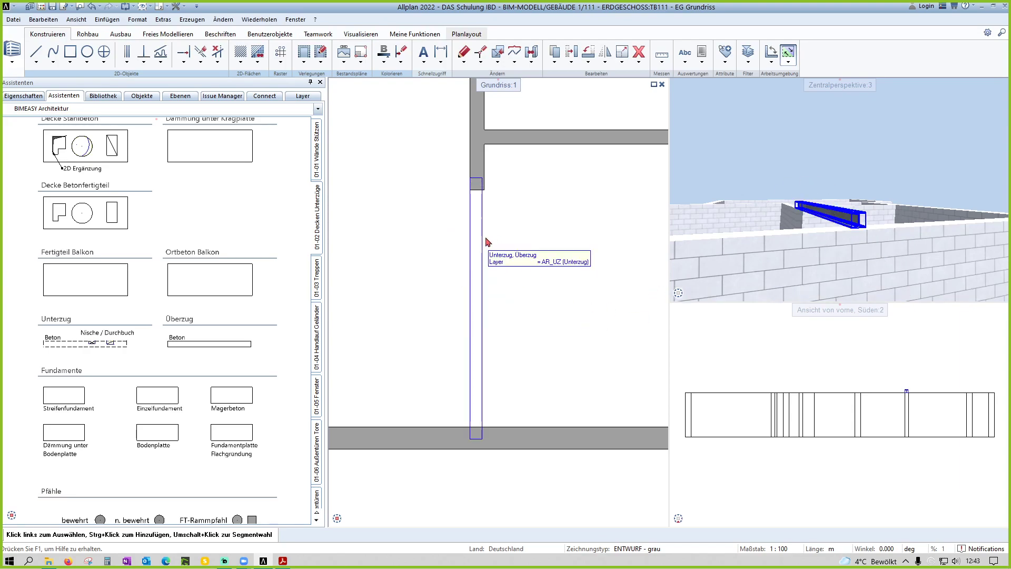
double_click(488, 242)
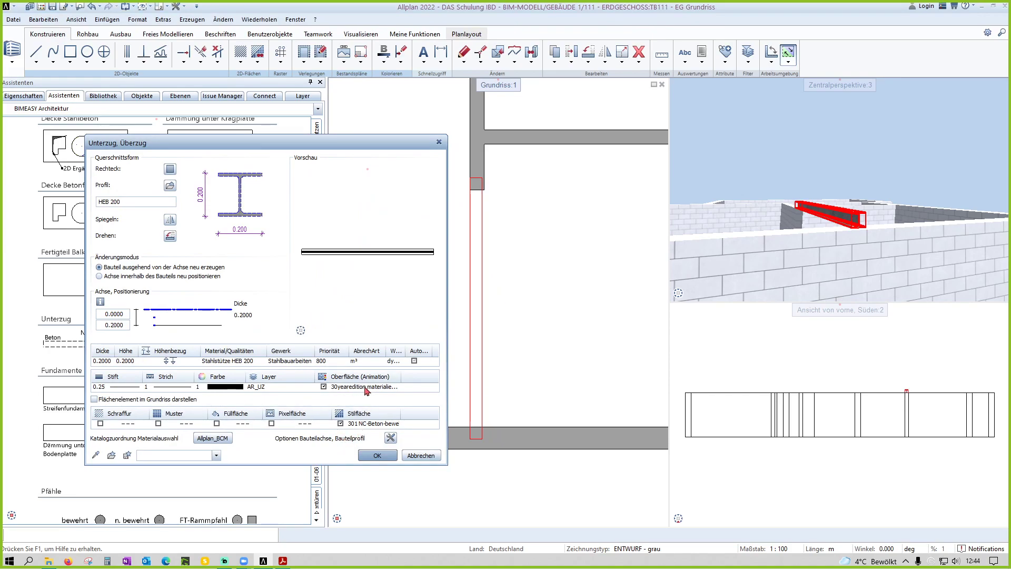
Step: Start a new beam surface with a dark grey colour
click(367, 388)
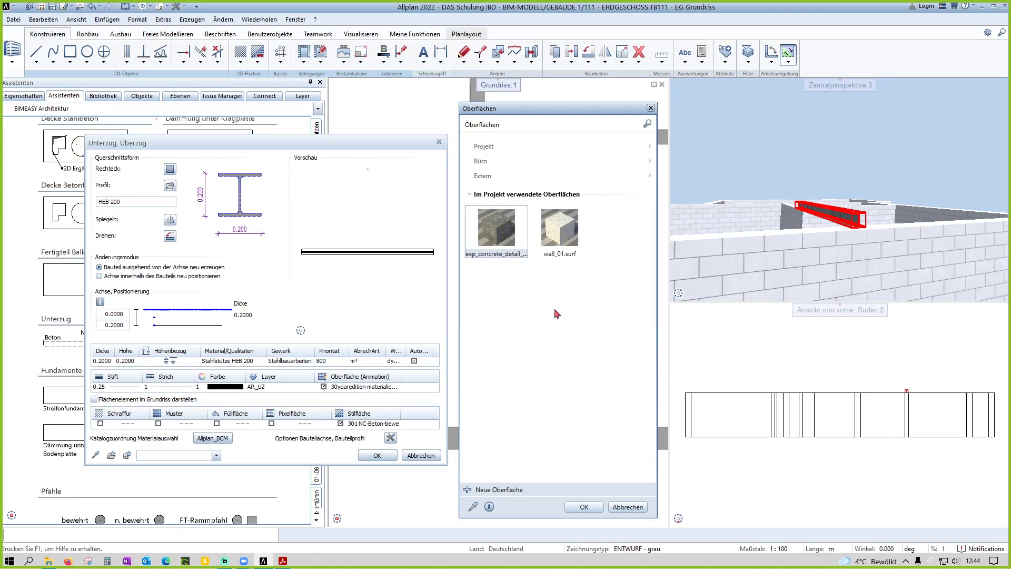
click(467, 492)
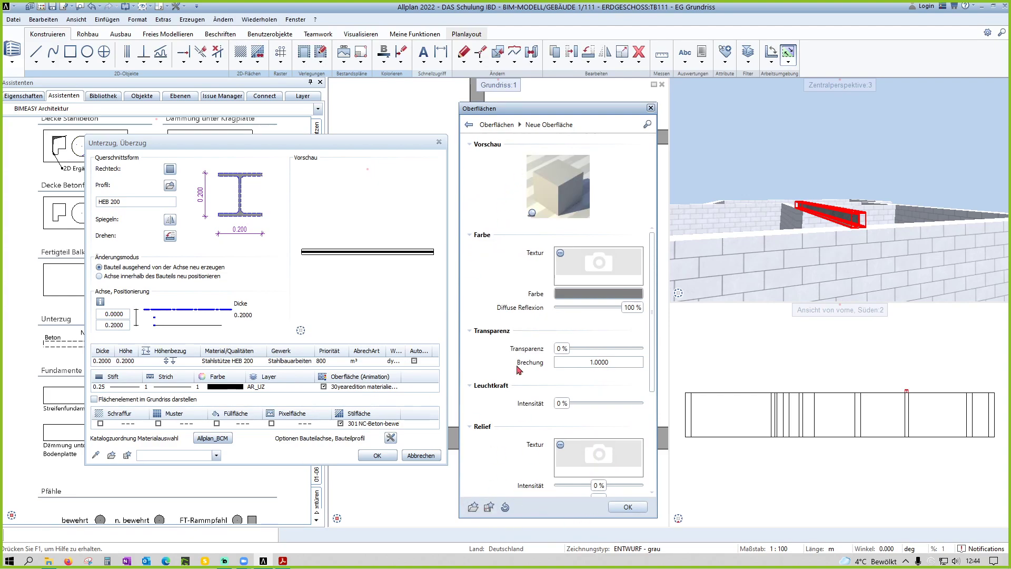
click(469, 125)
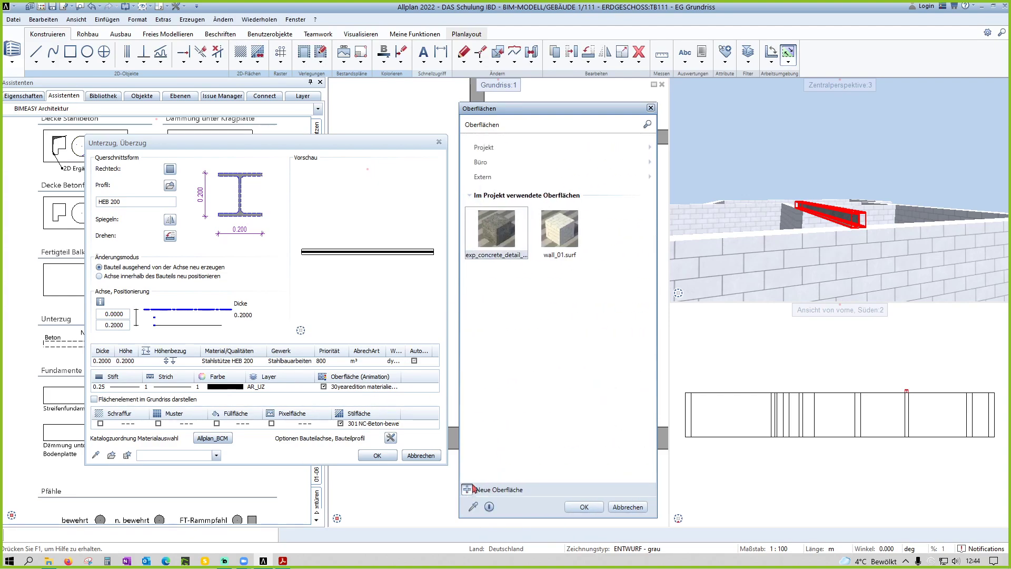
click(466, 485)
click(597, 295)
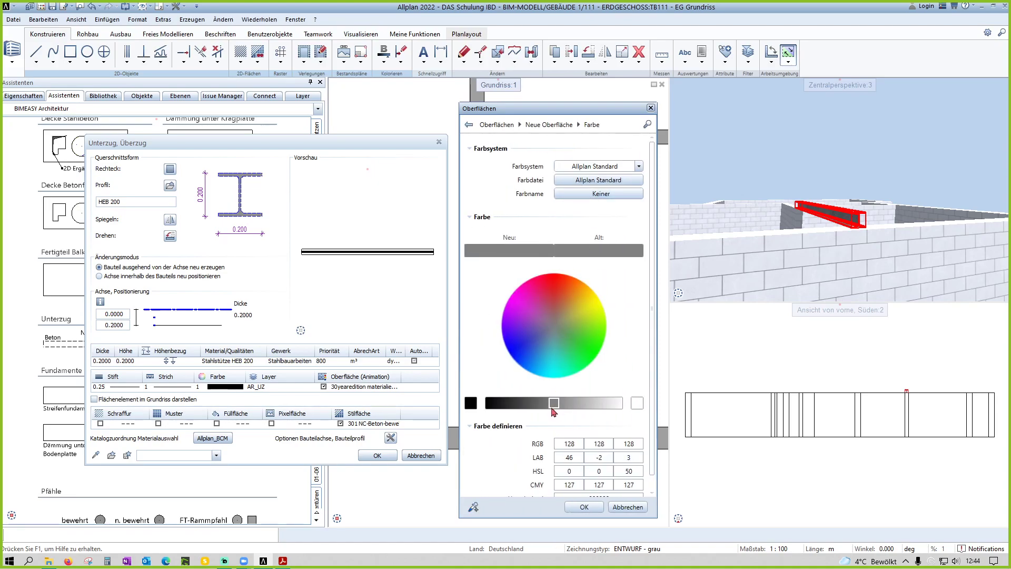
drag(554, 403, 528, 404)
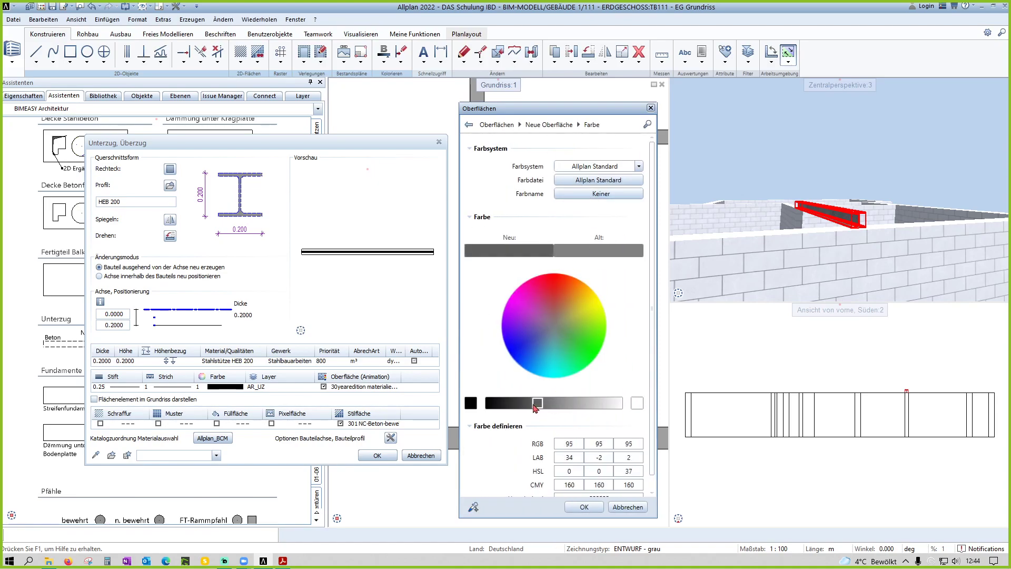
click(584, 507)
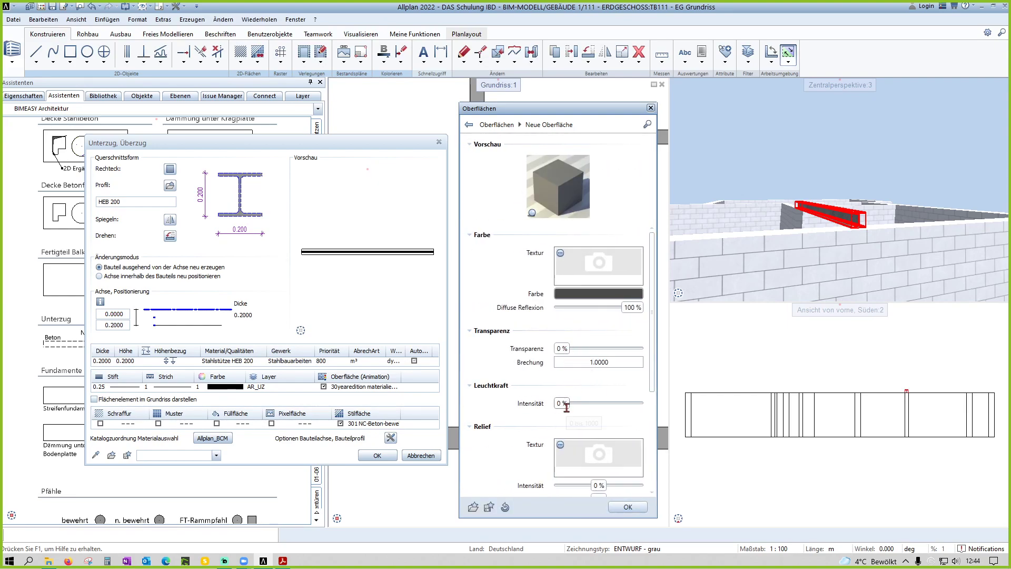
Step: Set the surface's Glanzreflexion Stärke to 18 % and Lackschicht to 9 %
scroll(567, 410, down, 2)
scroll(564, 354, up, 2)
scroll(563, 400, down, 1)
scroll(564, 406, down, 1)
scroll(566, 404, down, 1)
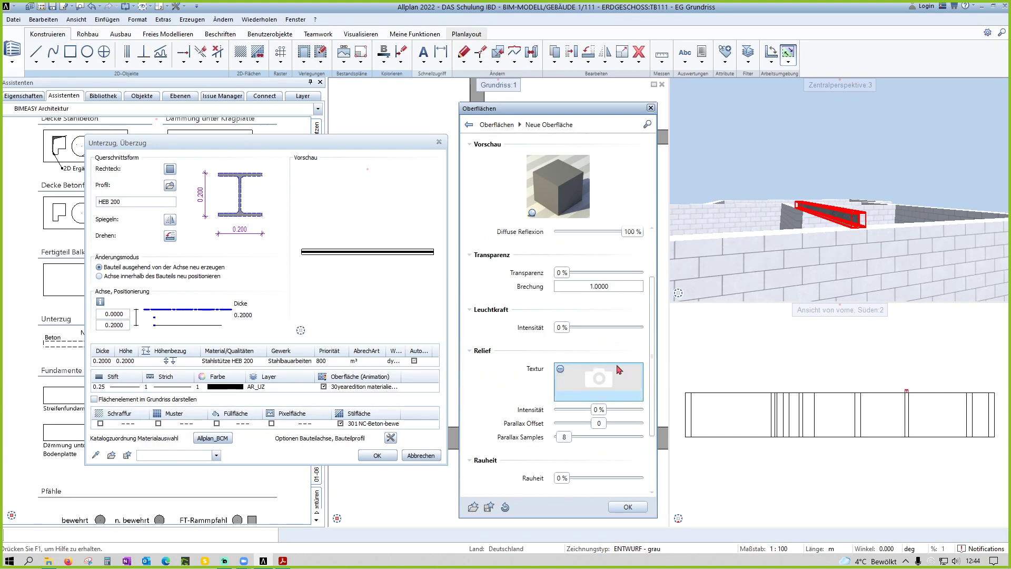
scroll(611, 379, down, 1)
scroll(596, 411, down, 2)
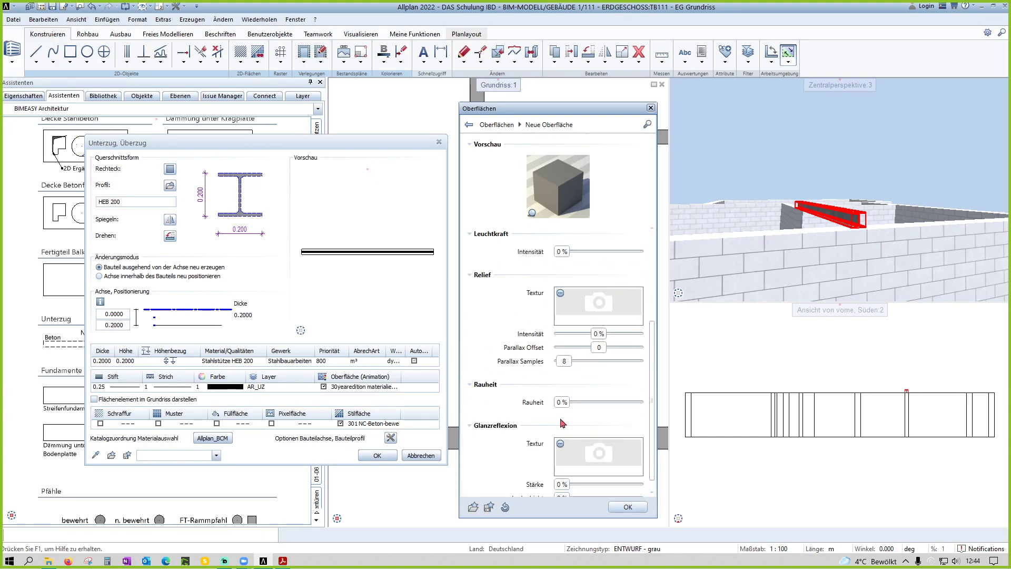
scroll(579, 424, down, 1)
mouse_move(562, 470)
mouse_down()
mouse_move(576, 470)
mouse_move(582, 483)
mouse_up()
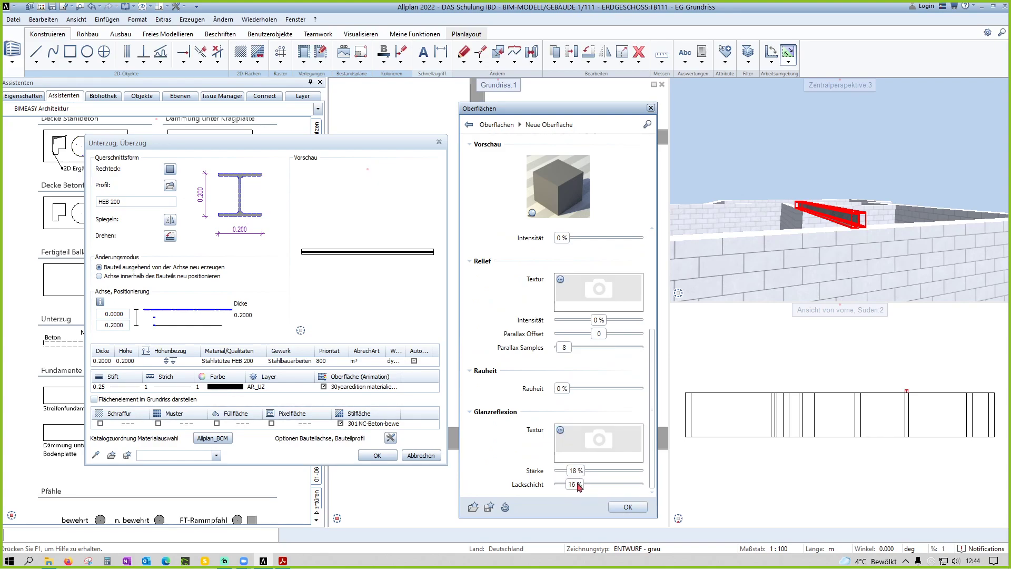
scroll(582, 484, down, 5)
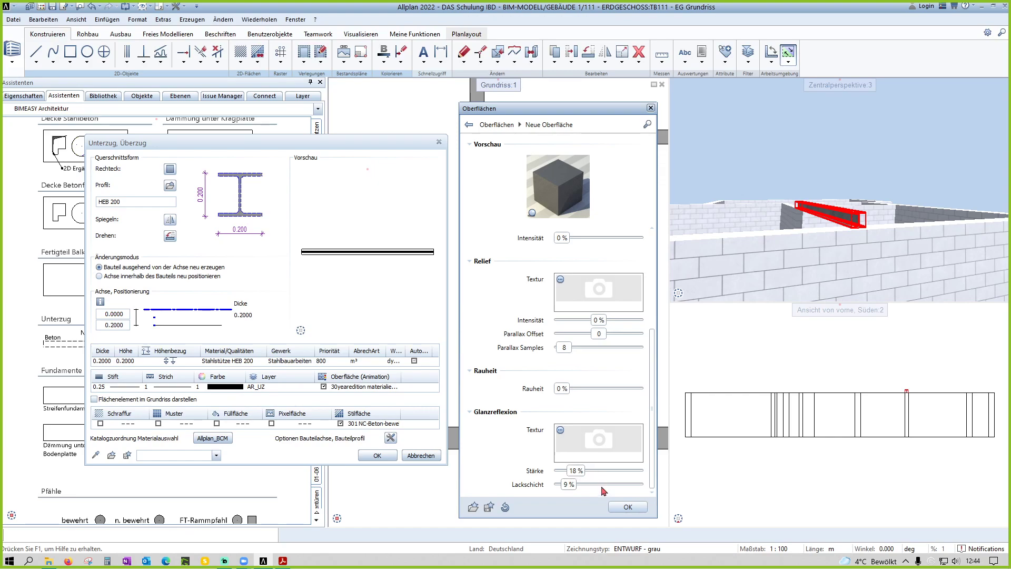
click(627, 508)
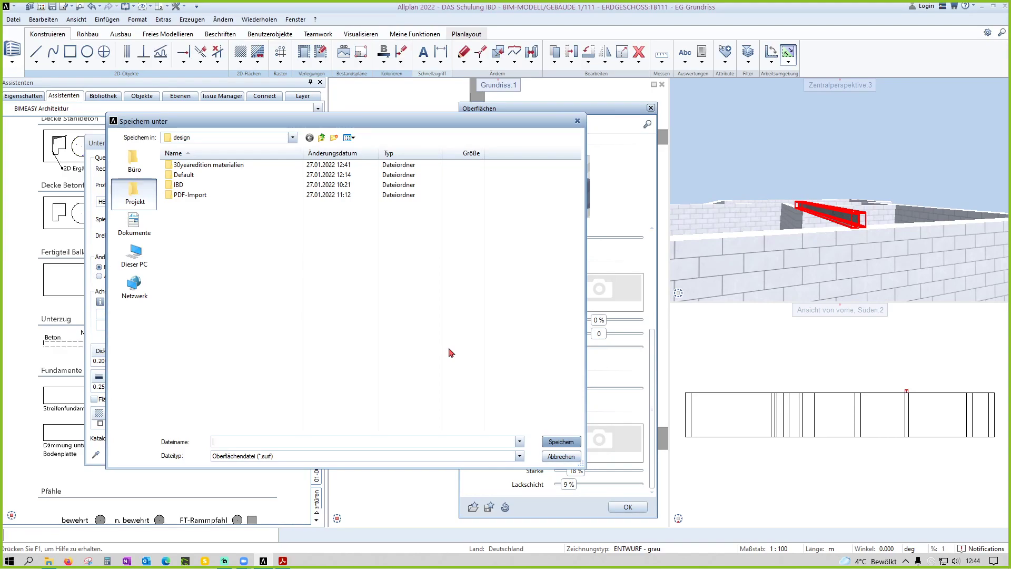
Step: Save the surface as 'Stahl Textur' in Projekt > design and apply stahl textur.surf to the beam
click(145, 176)
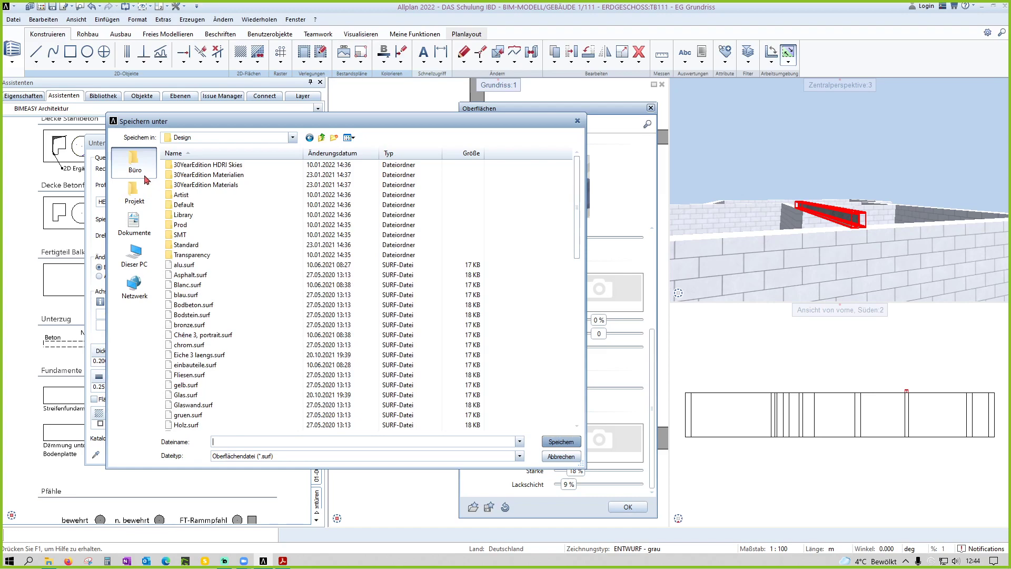
click(131, 203)
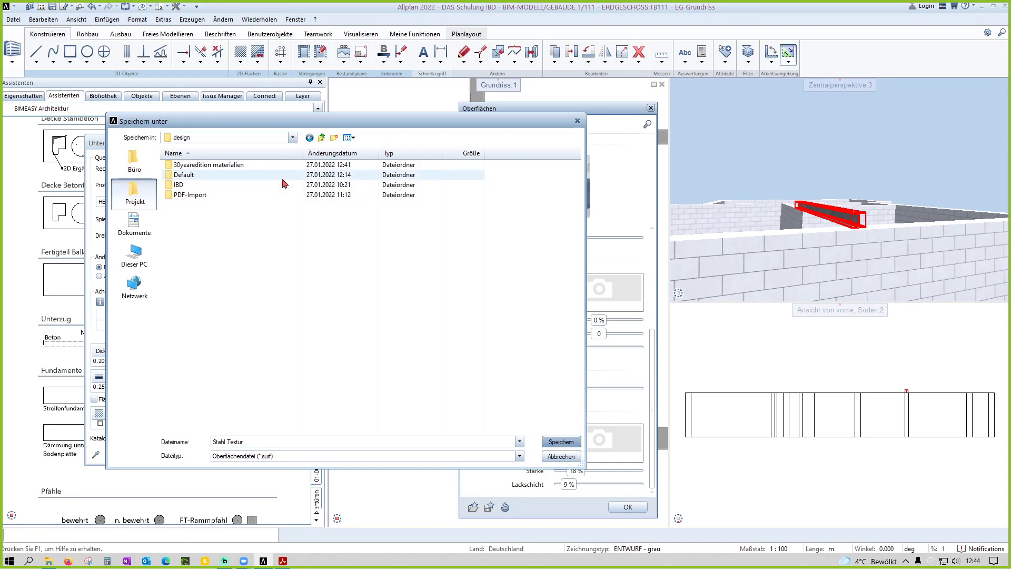
click(554, 445)
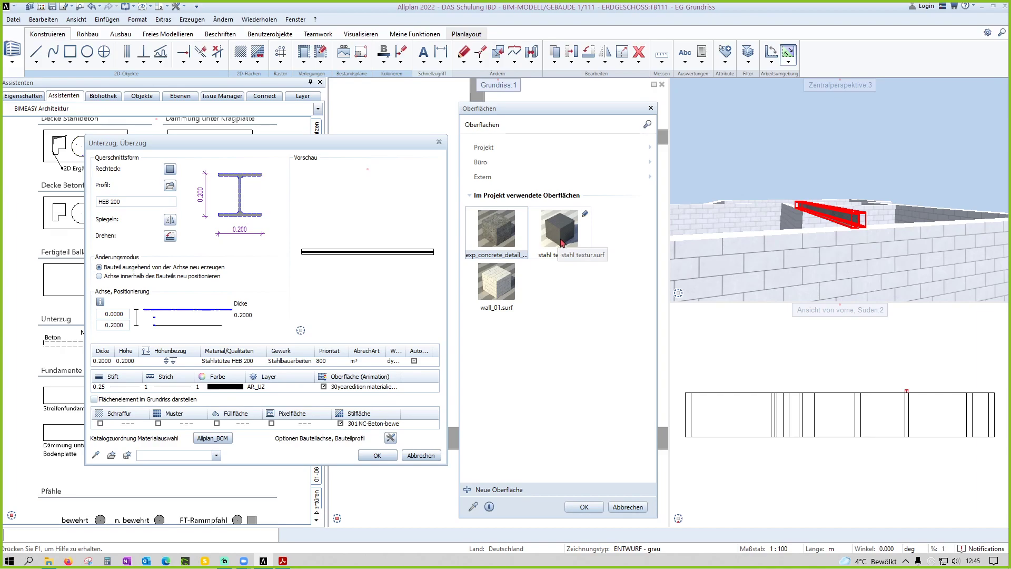
double_click(560, 232)
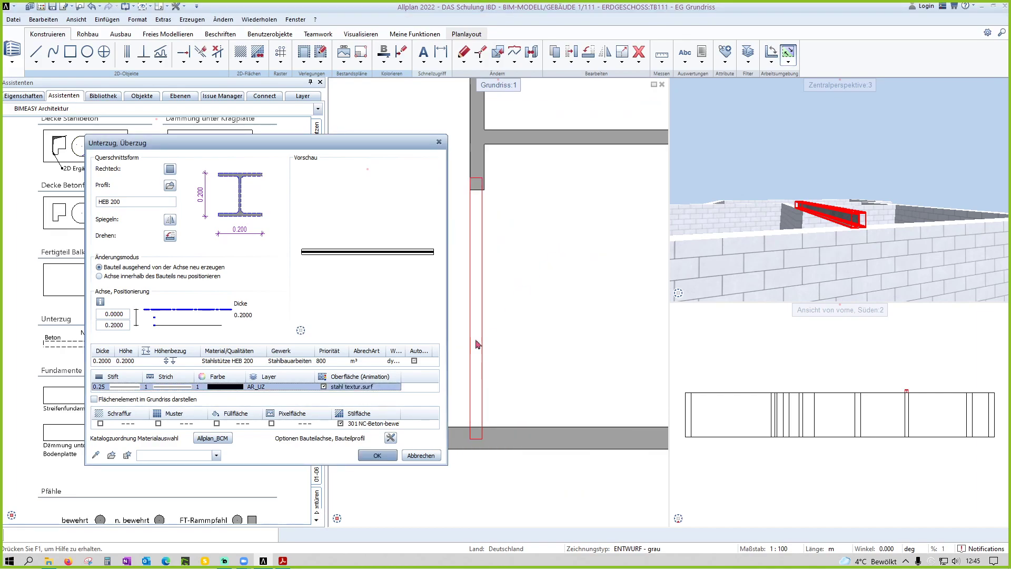
click(377, 456)
scroll(861, 203, up, 3)
scroll(861, 202, up, 3)
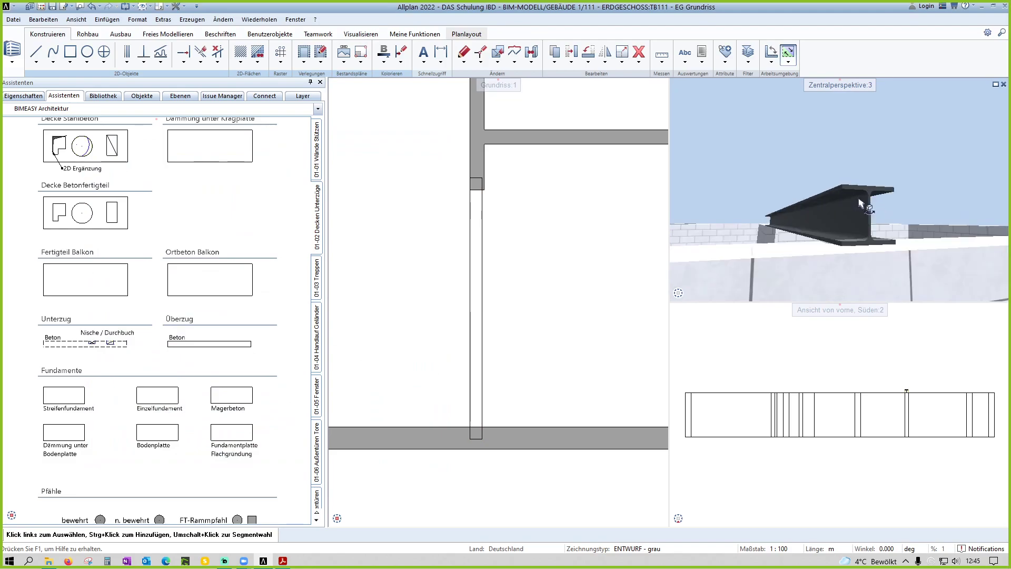
scroll(860, 203, up, 3)
scroll(874, 216, up, 2)
scroll(874, 216, up, 2)
scroll(923, 181, up, 2)
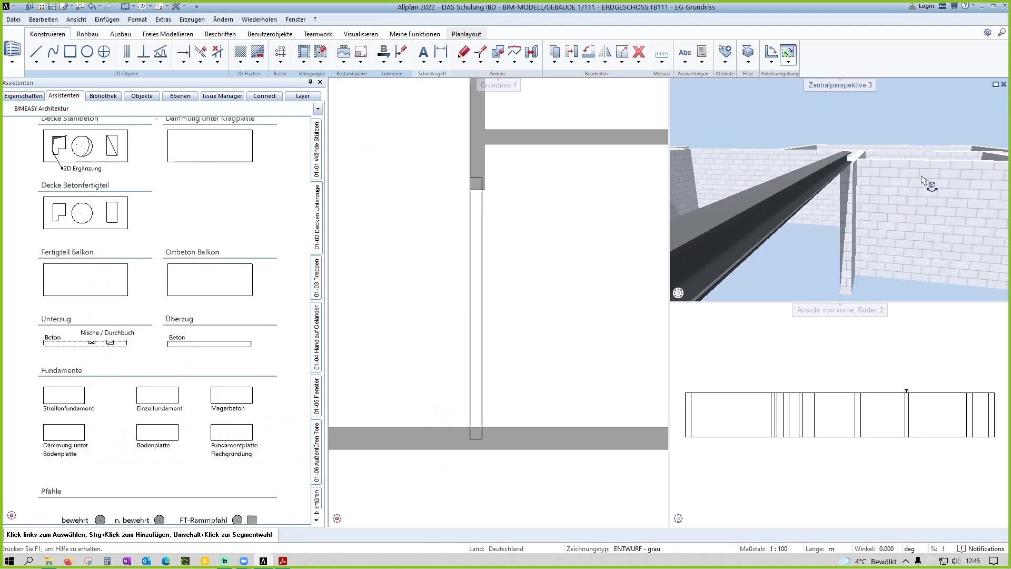
mouse_move(923, 181)
mouse_down()
mouse_move(623, 289)
mouse_move(796, 227)
mouse_move(759, 226)
mouse_up()
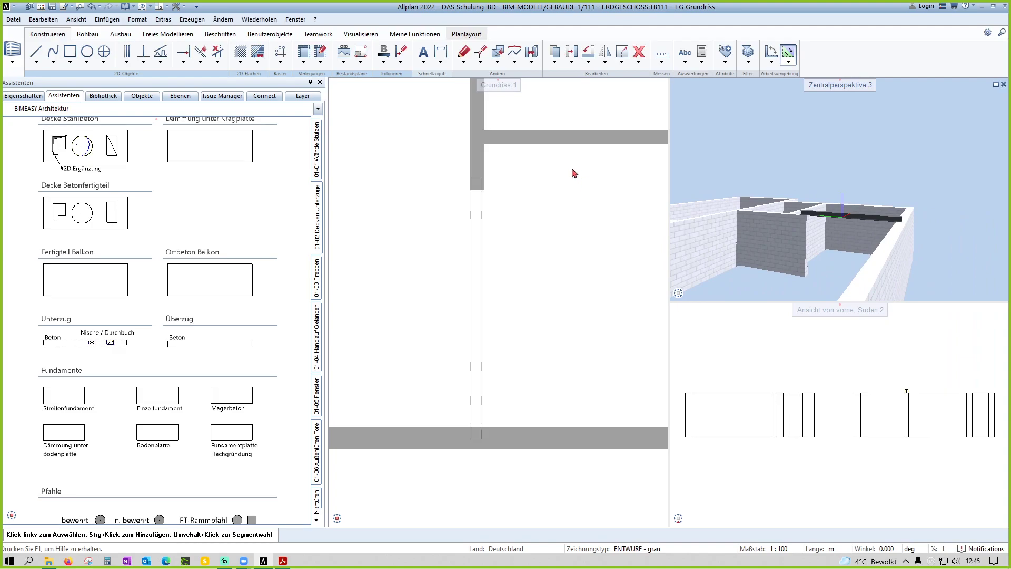
scroll(738, 226, up, 1)
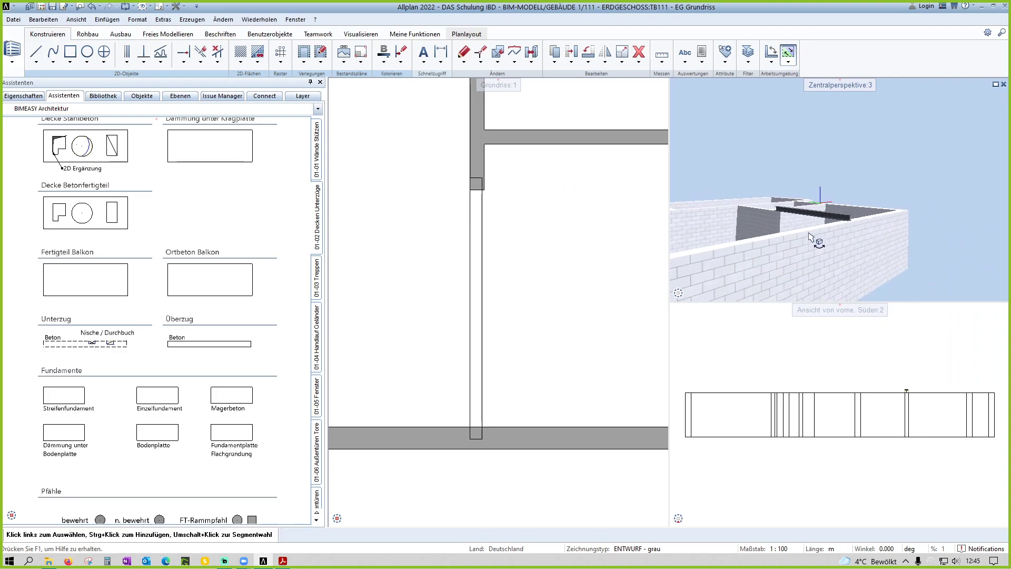
scroll(774, 227, up, 1)
mouse_move(768, 218)
mouse_down()
mouse_move(894, 221)
mouse_move(767, 211)
mouse_move(836, 219)
mouse_up()
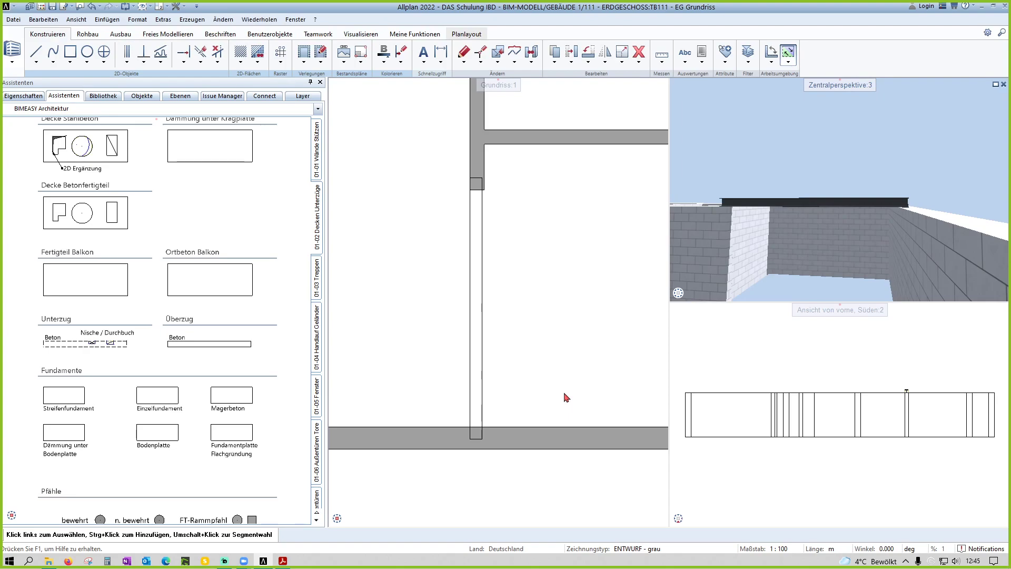
scroll(474, 451, up, 2)
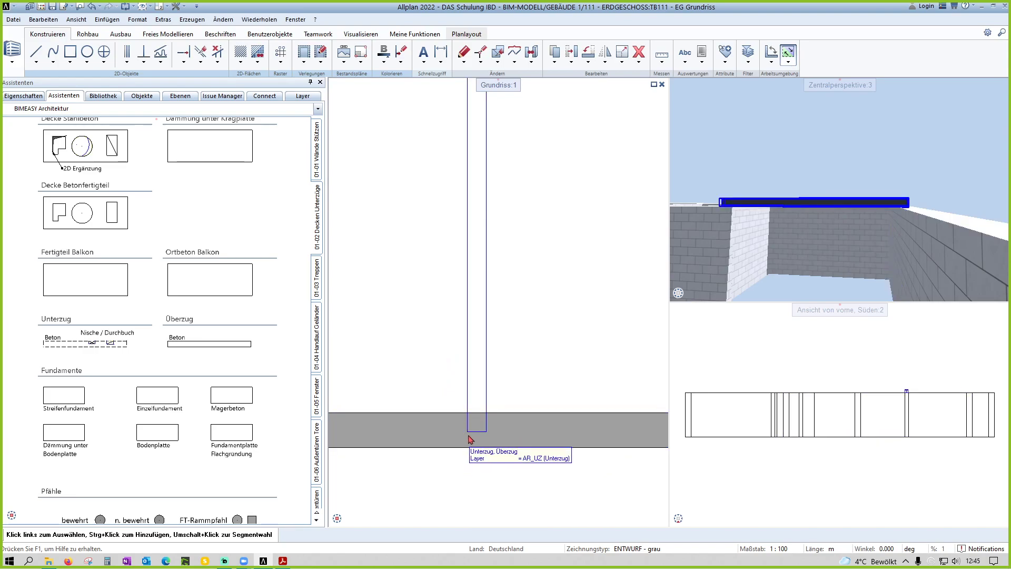
scroll(745, 293, up, 3)
scroll(794, 223, up, 3)
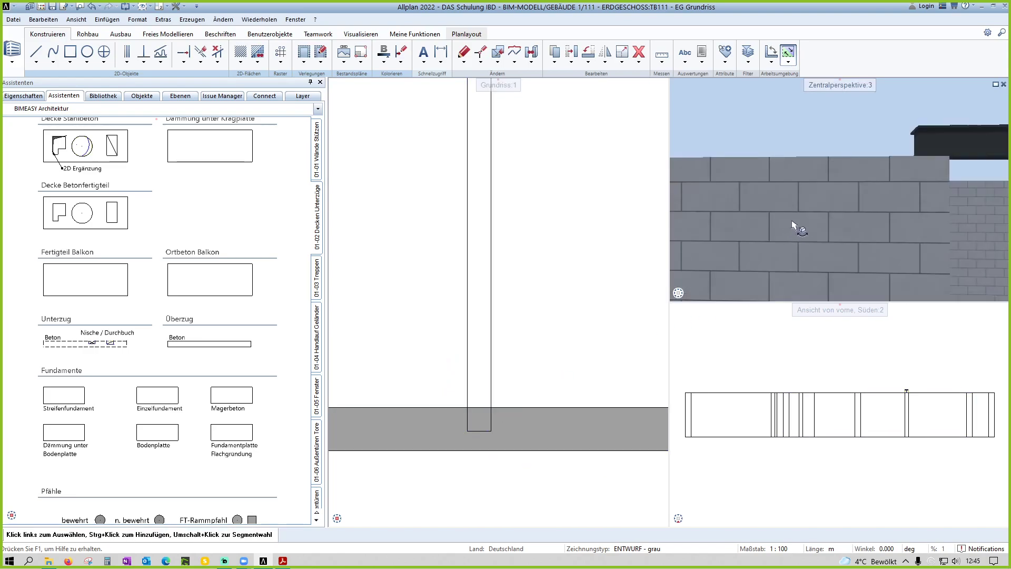
mouse_move(928, 182)
mouse_down()
mouse_move(923, 212)
mouse_move(914, 204)
mouse_up()
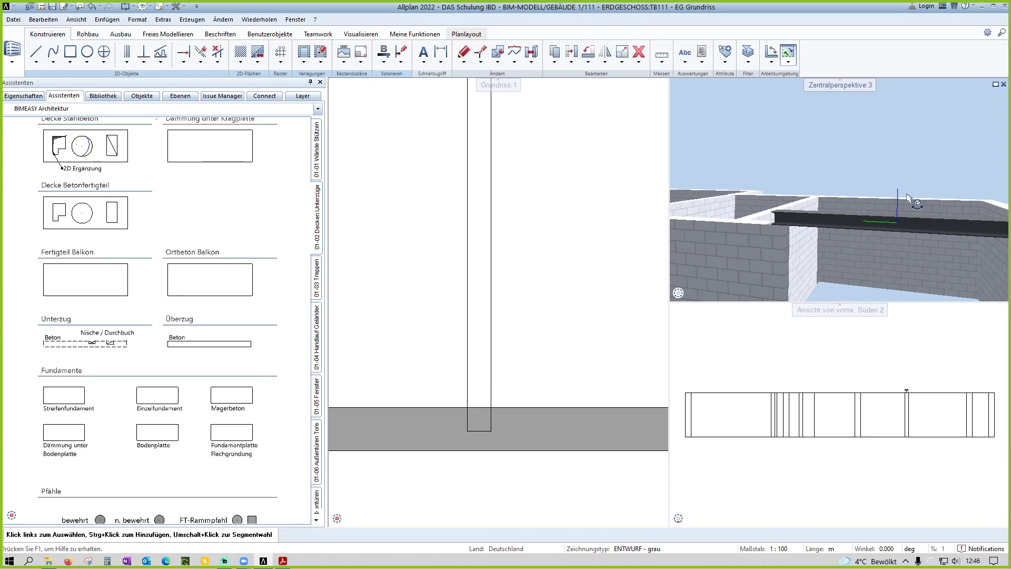
scroll(195, 316, down, 5)
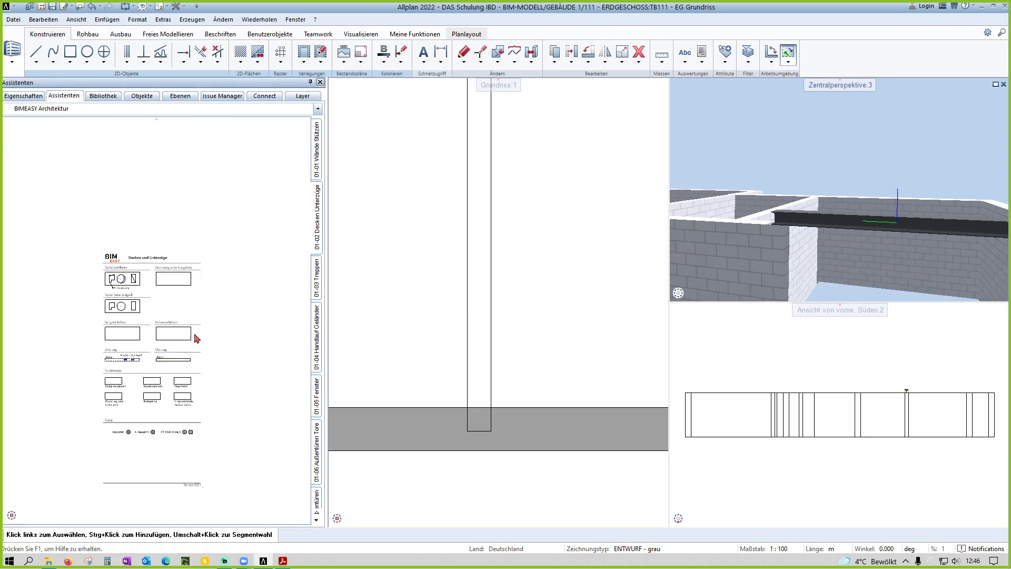
Step: Pick up the Ortbeton innen square column from the 01-01 Wände Stützen palette
scroll(211, 295, up, 3)
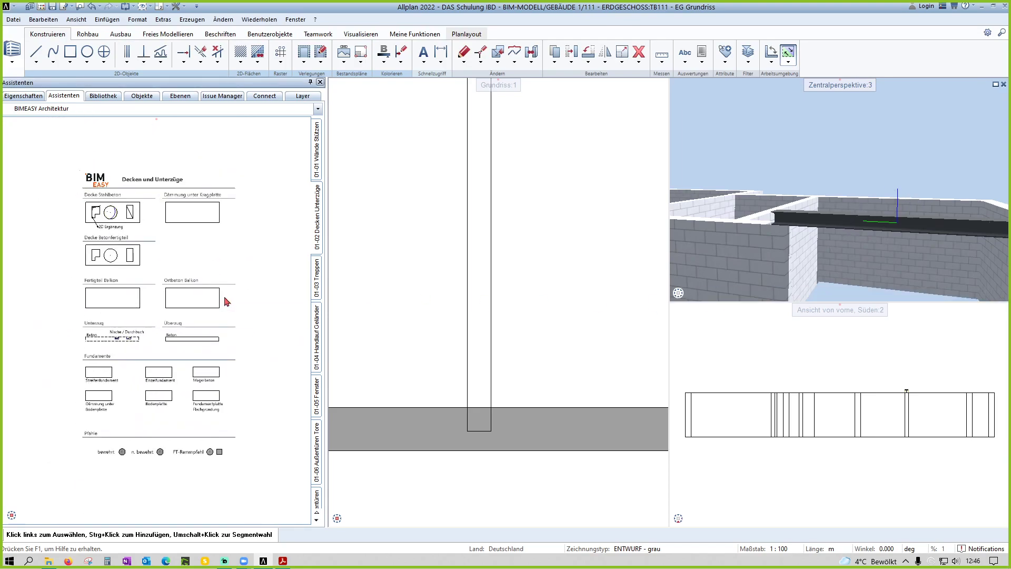
click(319, 158)
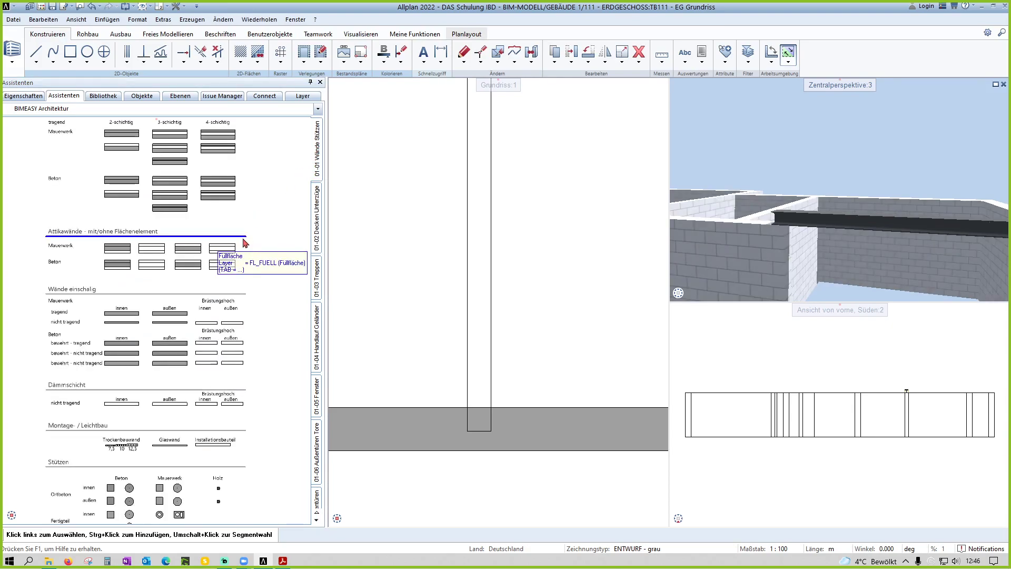
scroll(245, 242, down, 3)
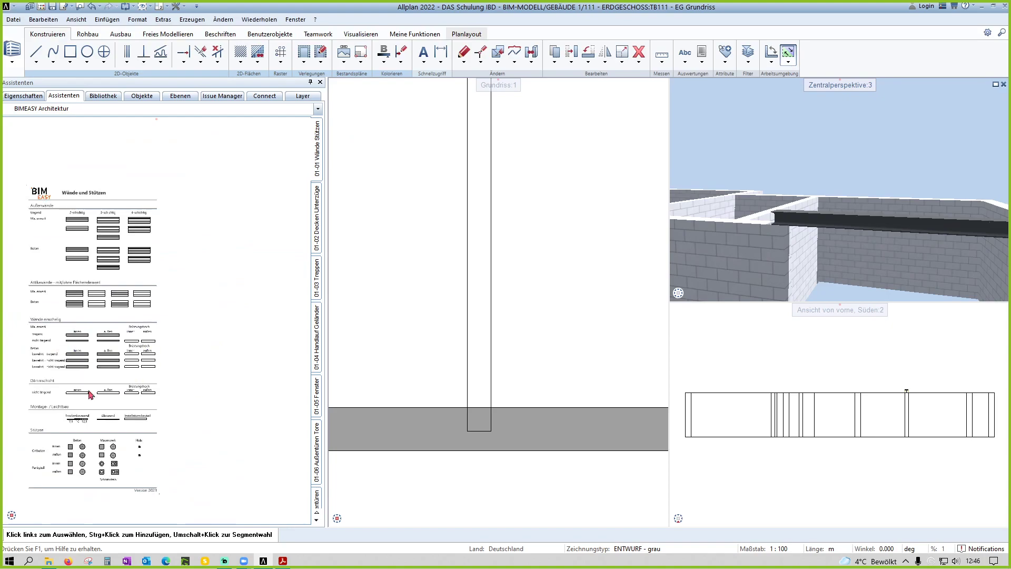
scroll(147, 413, up, 4)
scroll(147, 414, up, 2)
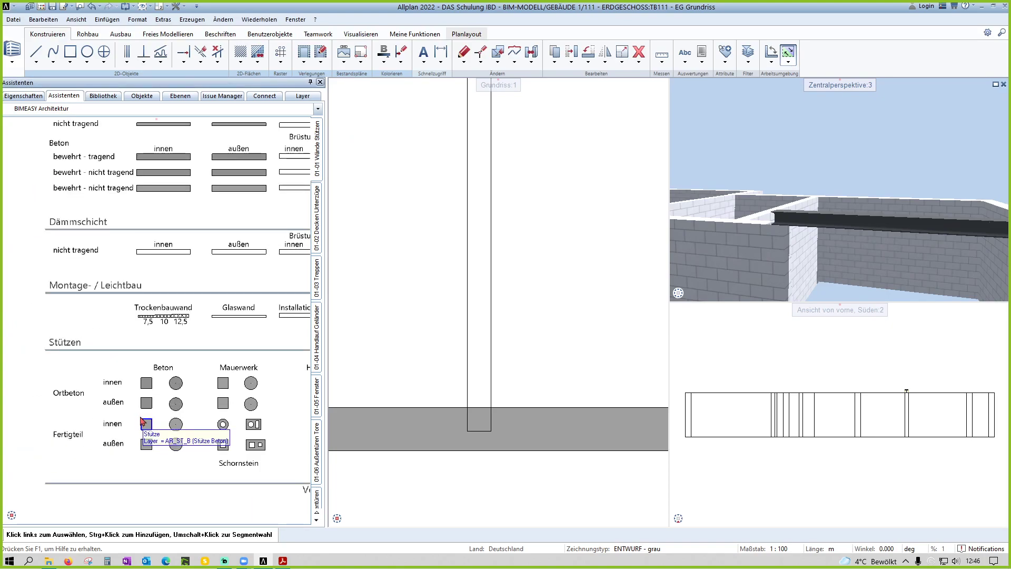
scroll(148, 412, up, 1)
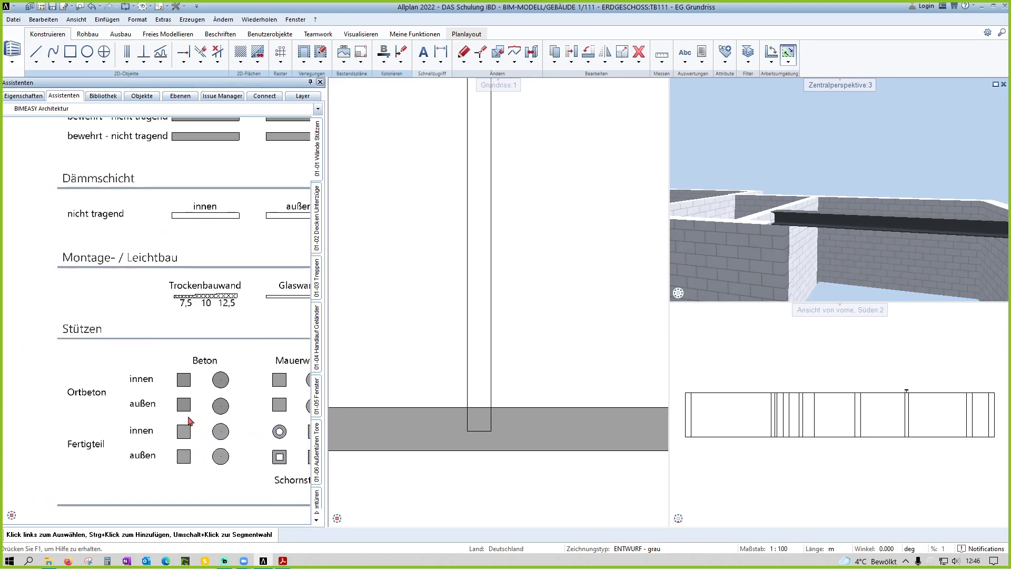
scroll(167, 403, up, 1)
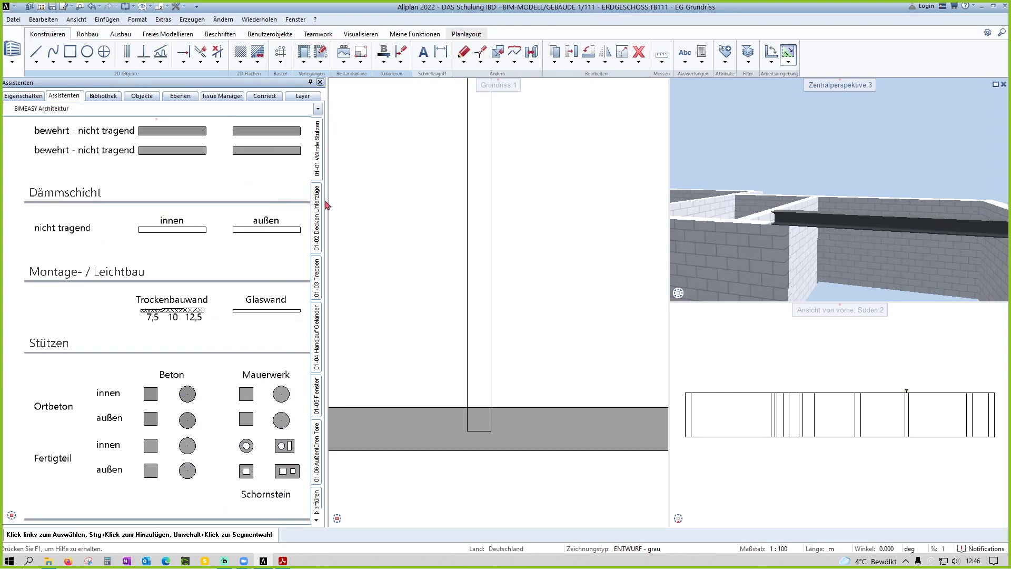
double_click(155, 401)
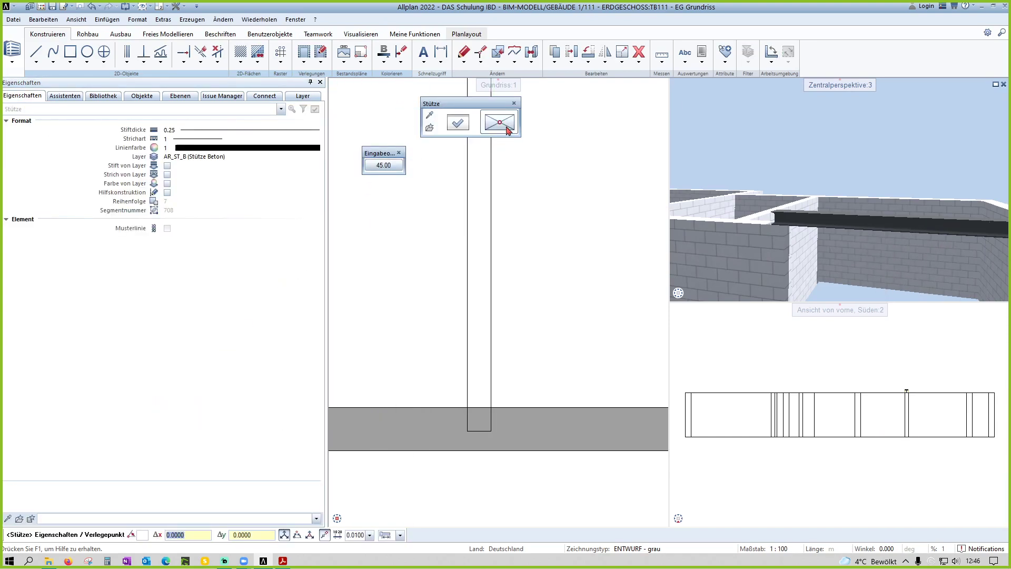
Step: Set the column's Breite to 0.26 and Dicke to 0.24 in the Stütze properties
click(458, 126)
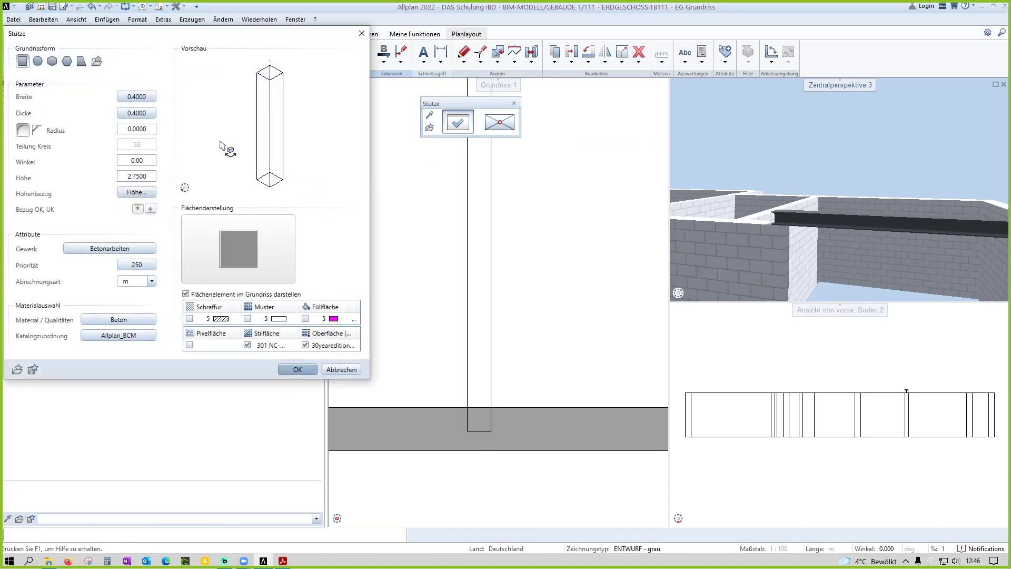
click(138, 97)
text(0.26)
key(Return)
click(138, 112)
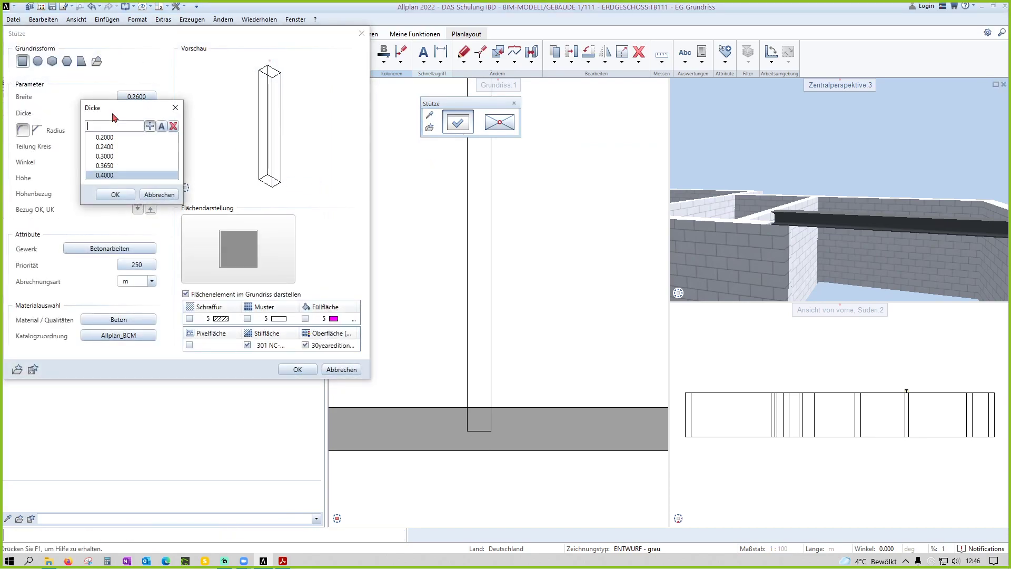
text(,24)
key(Return)
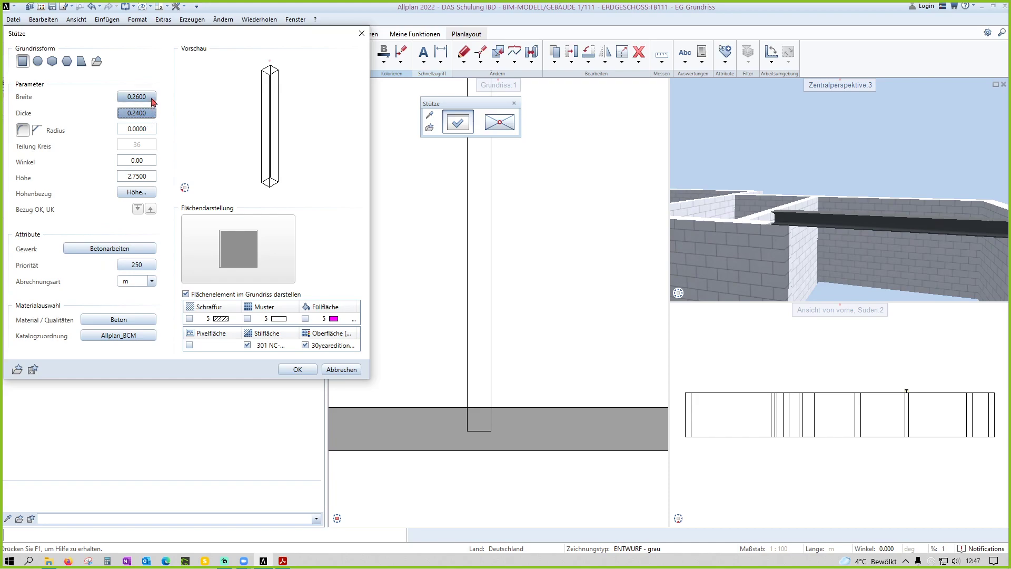
Step: Confirm the 0.26 × 0.24 × 2.75 m concrete column and place it by its bottom-left corner at the niche–wall intersection
click(312, 370)
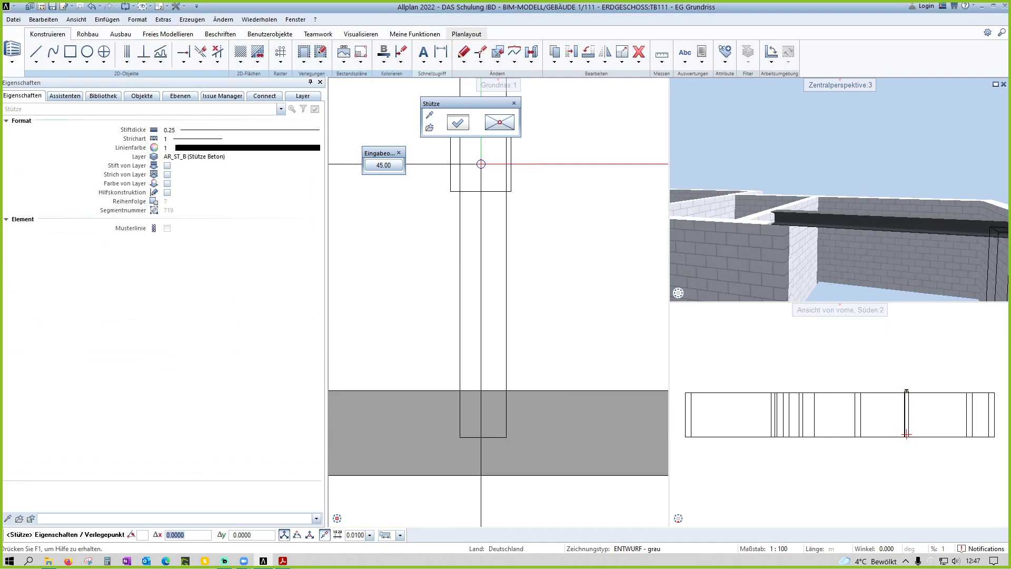
click(485, 129)
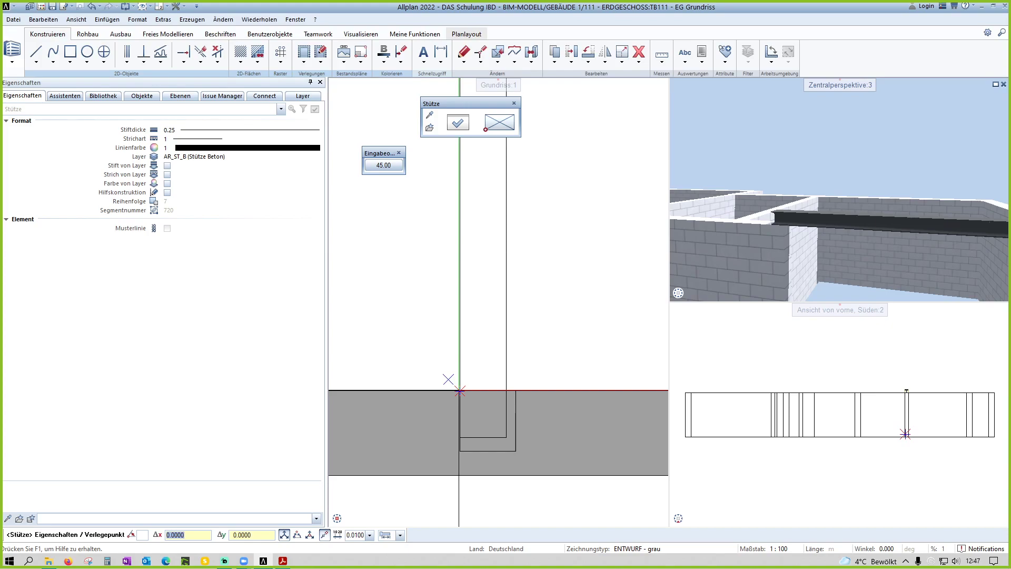
scroll(460, 391, down, 1)
scroll(460, 391, down, 1)
scroll(460, 390, down, 1)
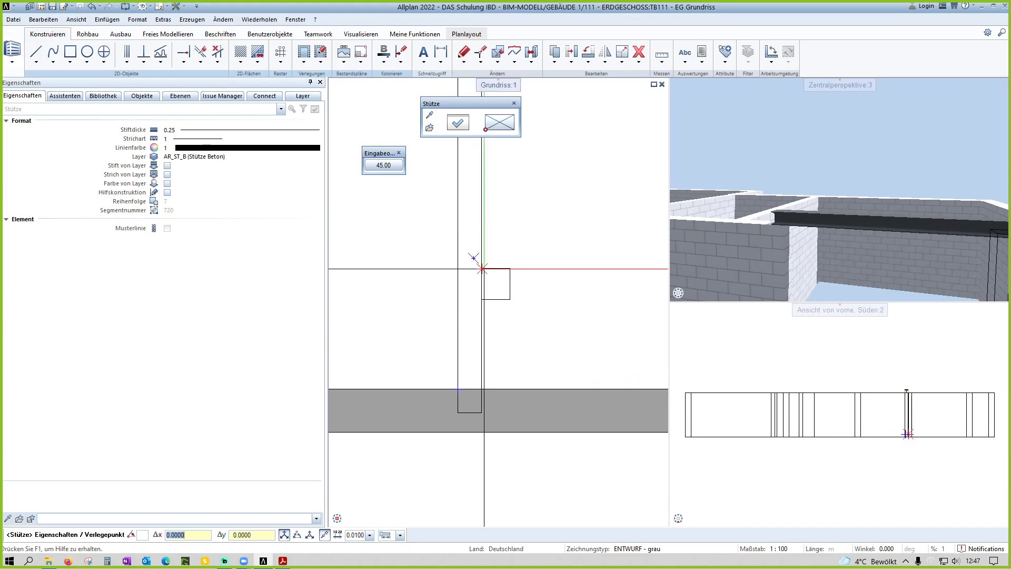
scroll(457, 391, up, 2)
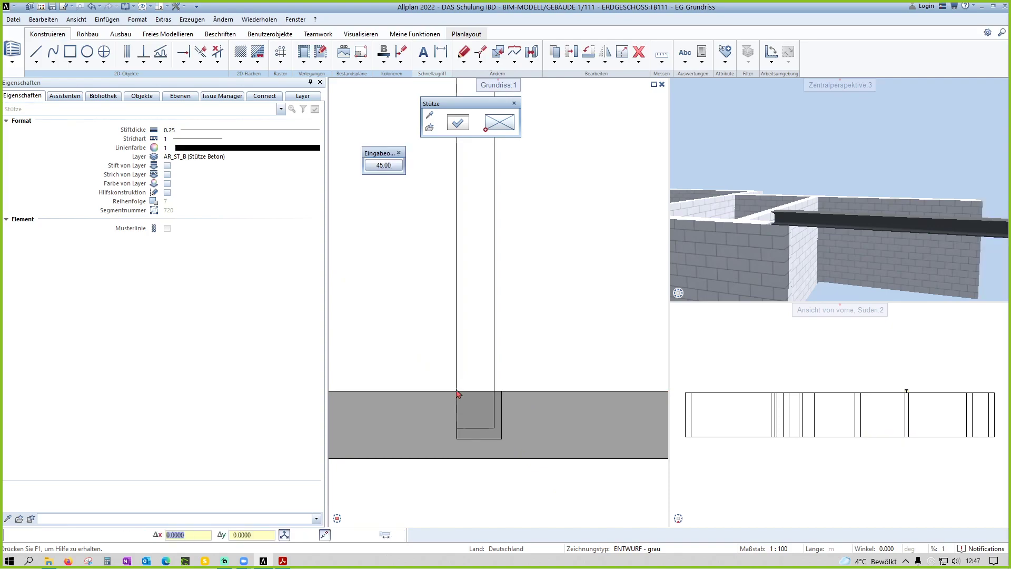
Step: End column placement and check the newly placed column by selecting it
key(Escape)
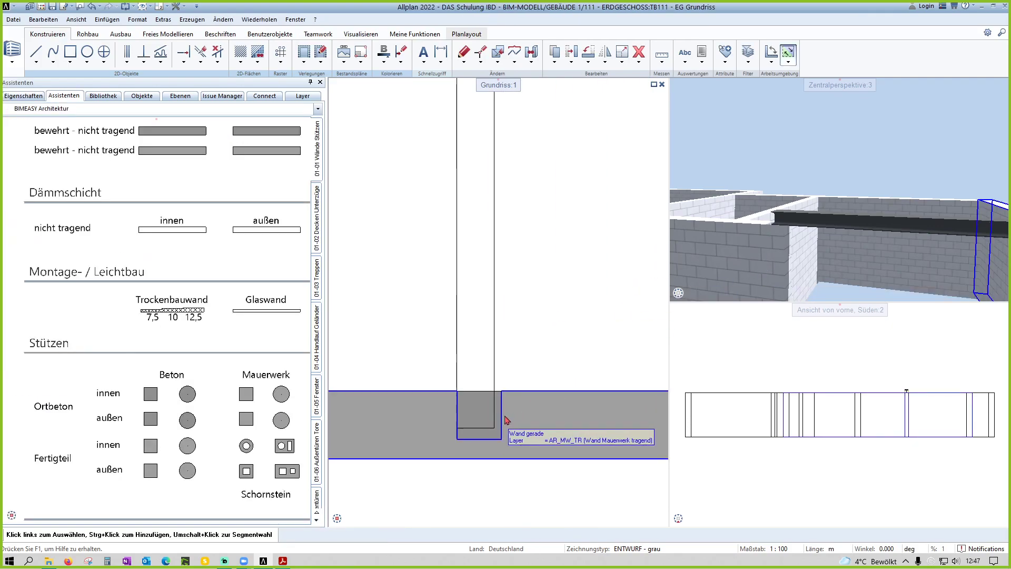
scroll(535, 402, up, 1)
middle_drag(535, 402, 514, 365)
scroll(519, 363, down, 1)
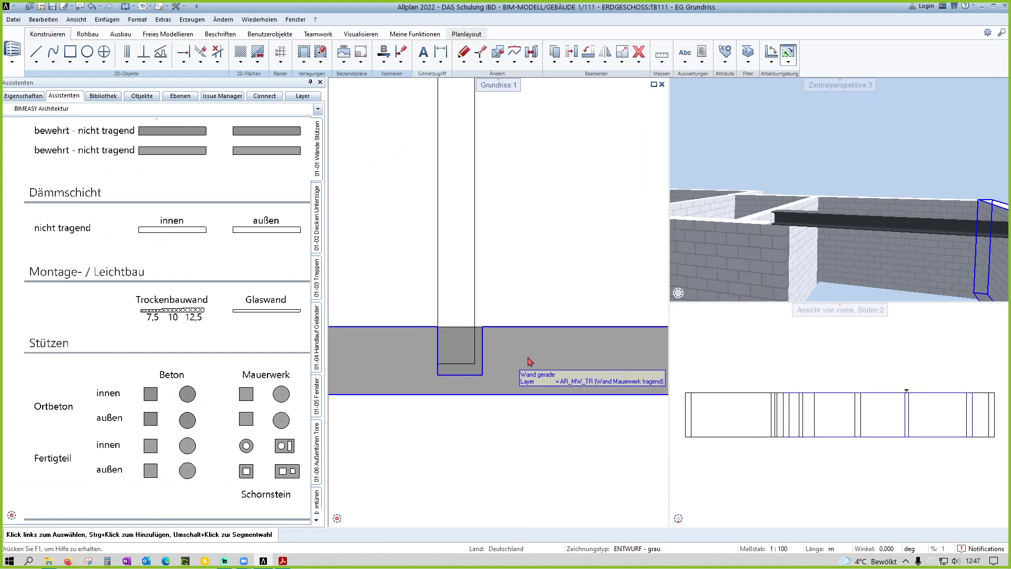
scroll(480, 369, up, 1)
click(477, 375)
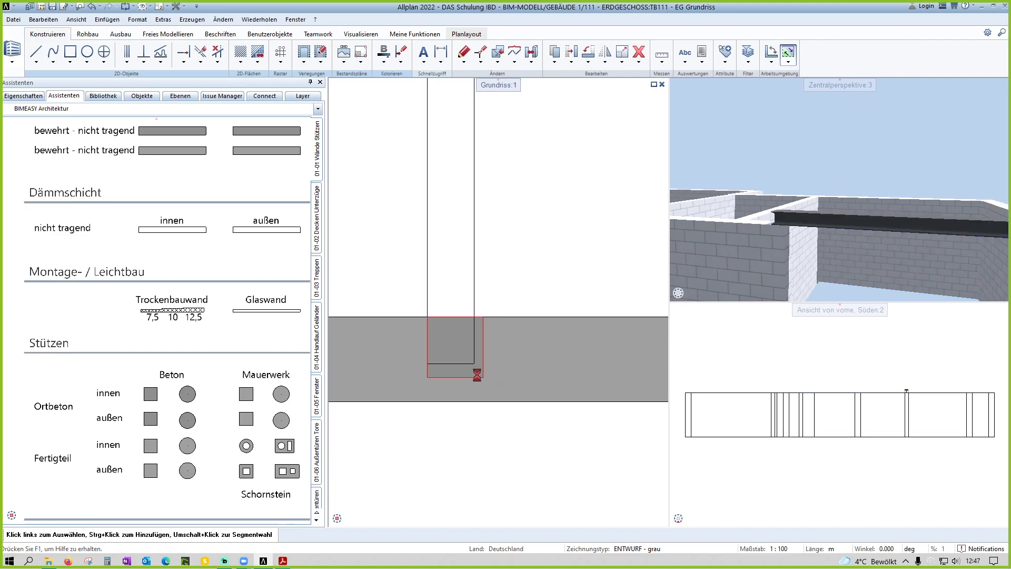
key(Escape)
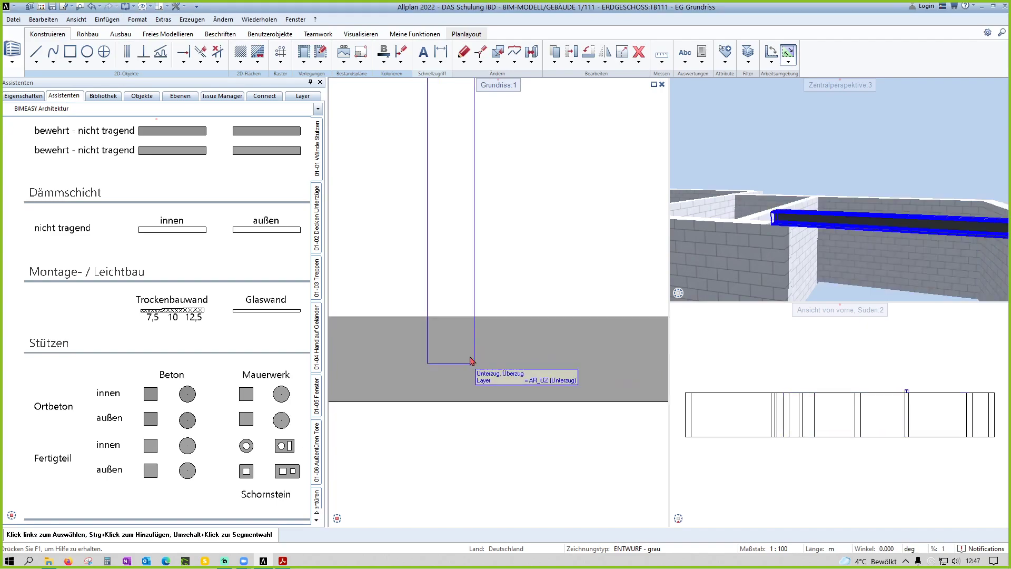
Step: Pan the 3D view toward the brick walls and bring up the quantity report templates
key(Right)
key(Right)
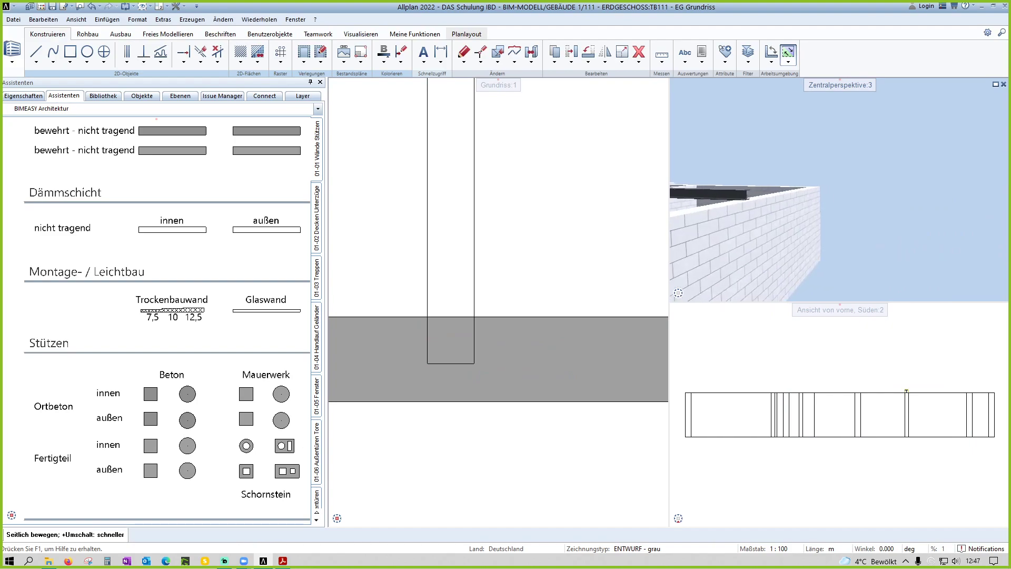
key(Right)
key(Right)
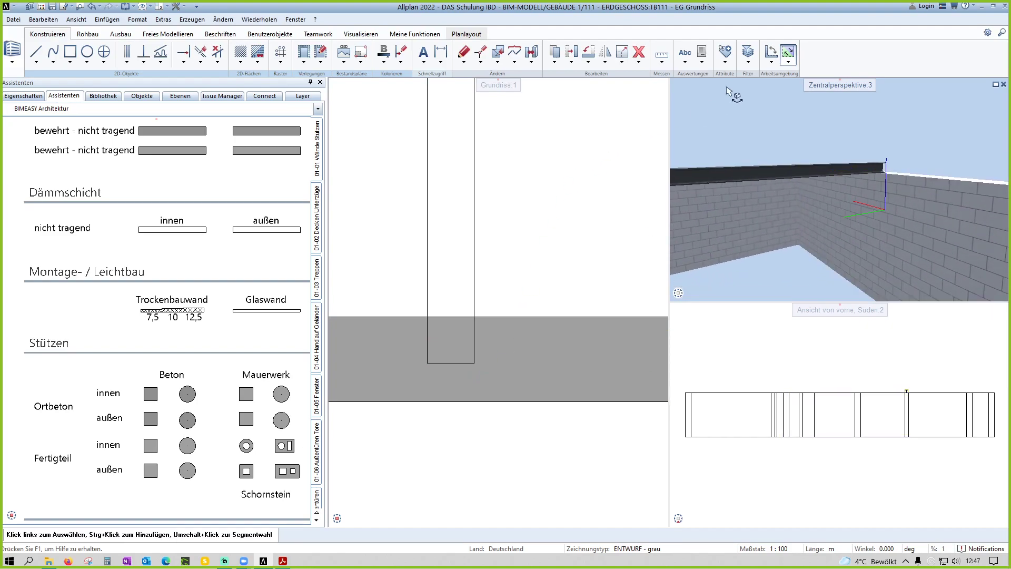
click(702, 52)
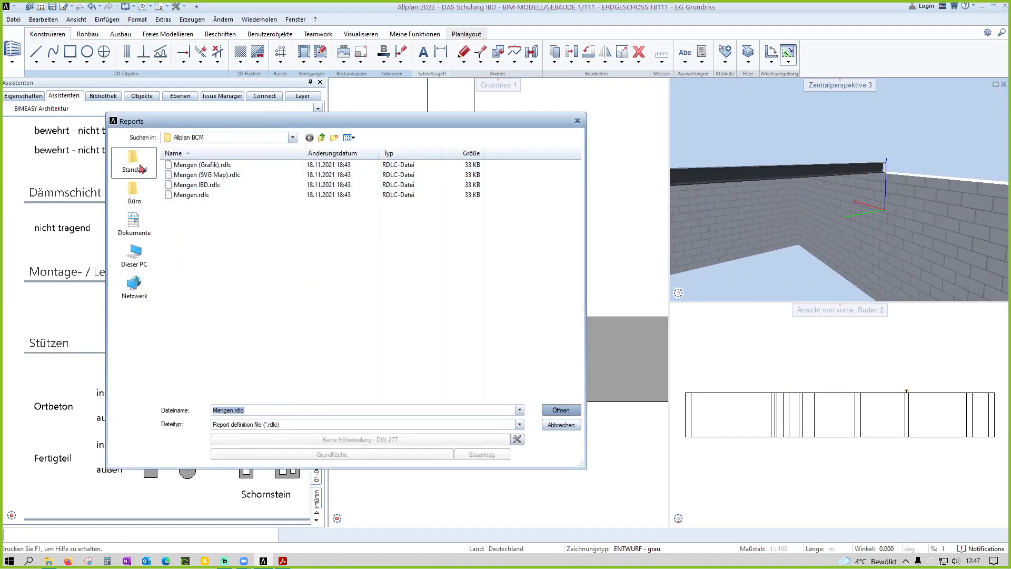
Step: Run the Standard > Rohbau Wände.rdlc report on the wall (32.629 m², 11.909 m³) and close it
click(141, 168)
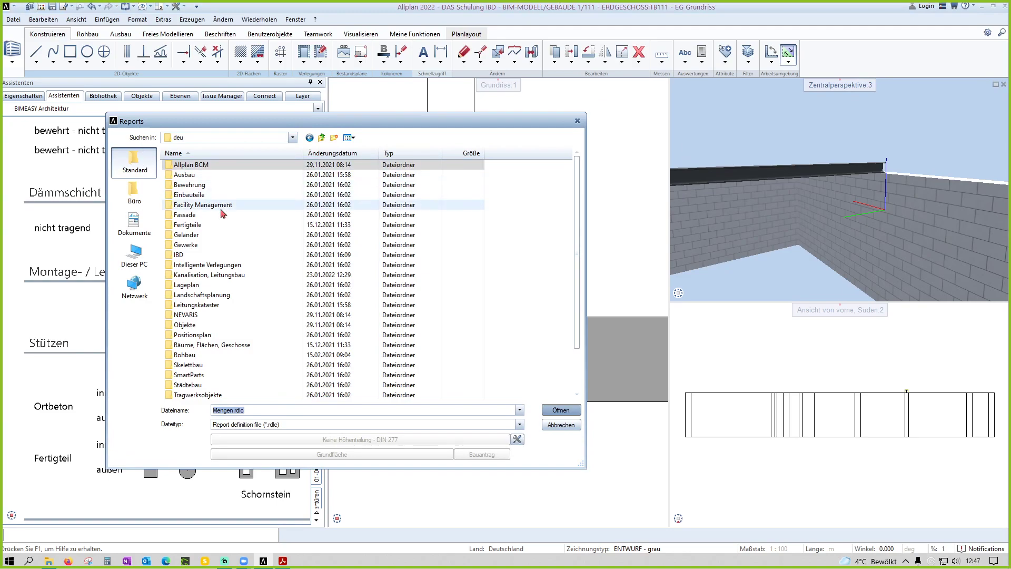
mouse_move(135, 163)
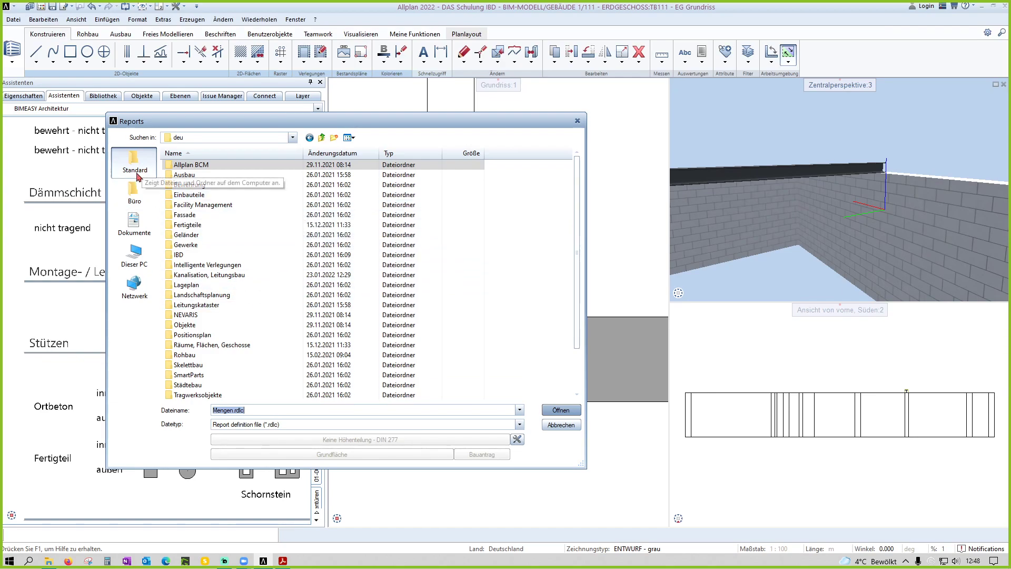
double_click(189, 176)
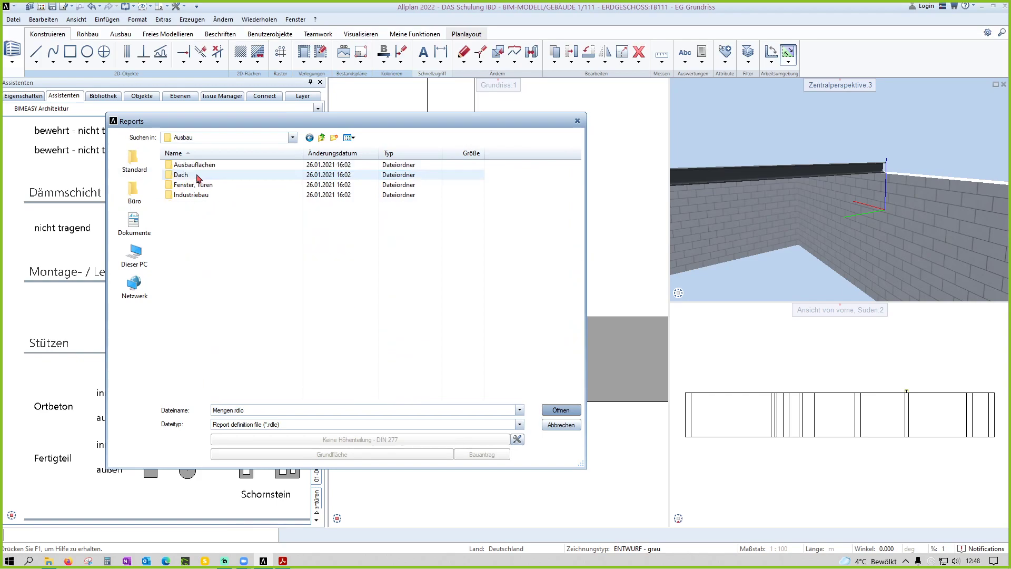
key(BackSpace)
scroll(211, 300, down, 3)
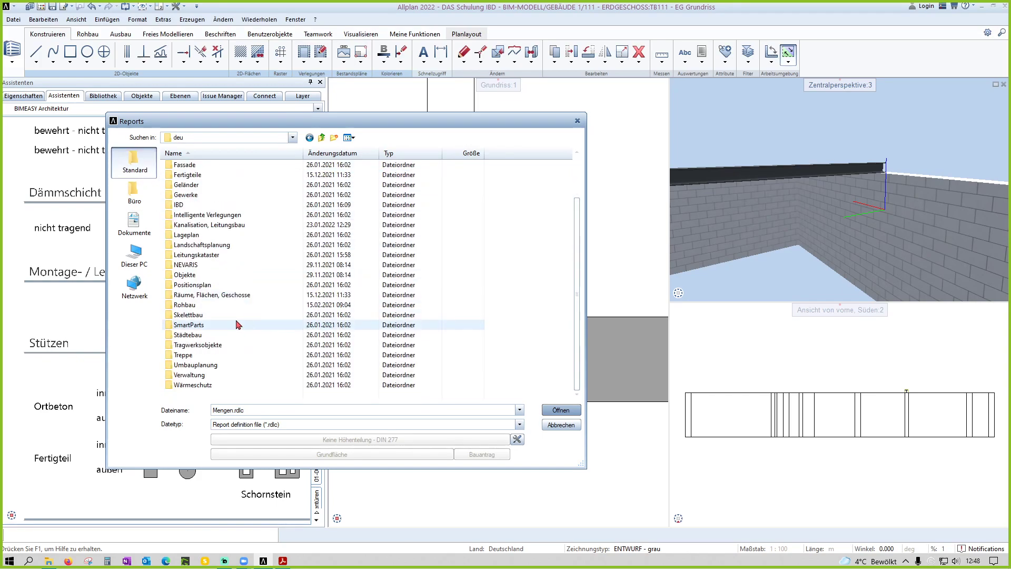
double_click(204, 306)
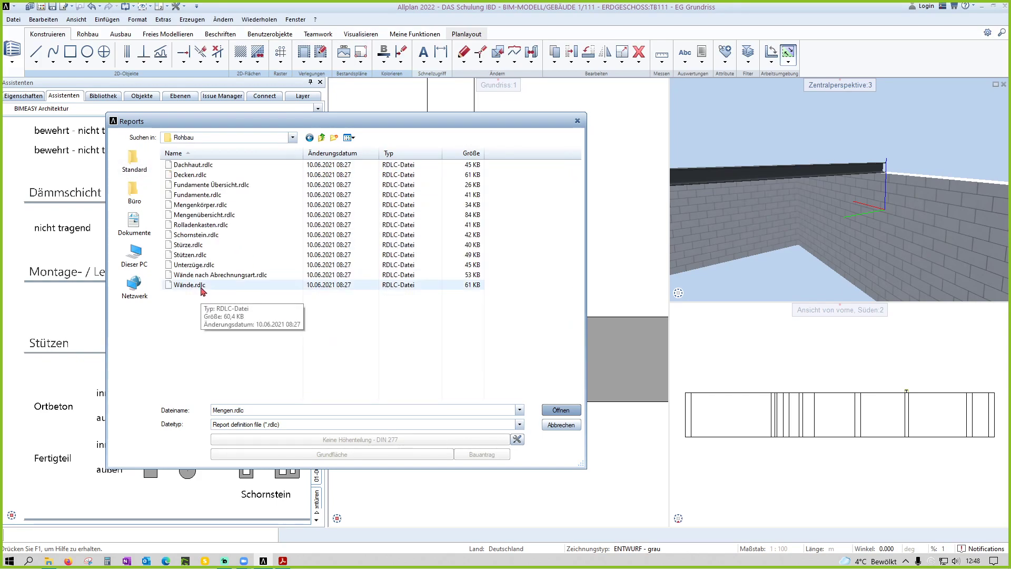
double_click(197, 285)
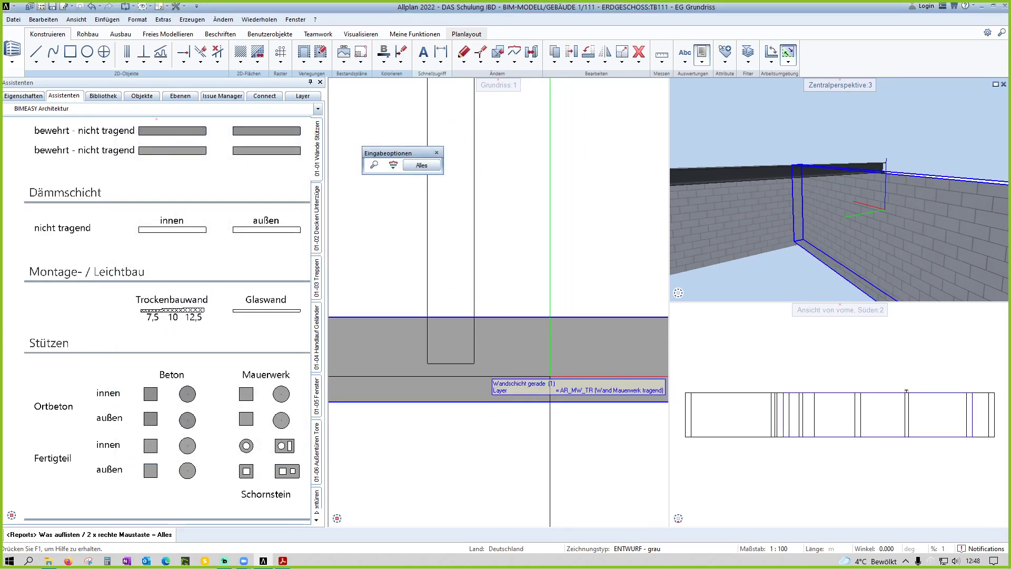
click(549, 363)
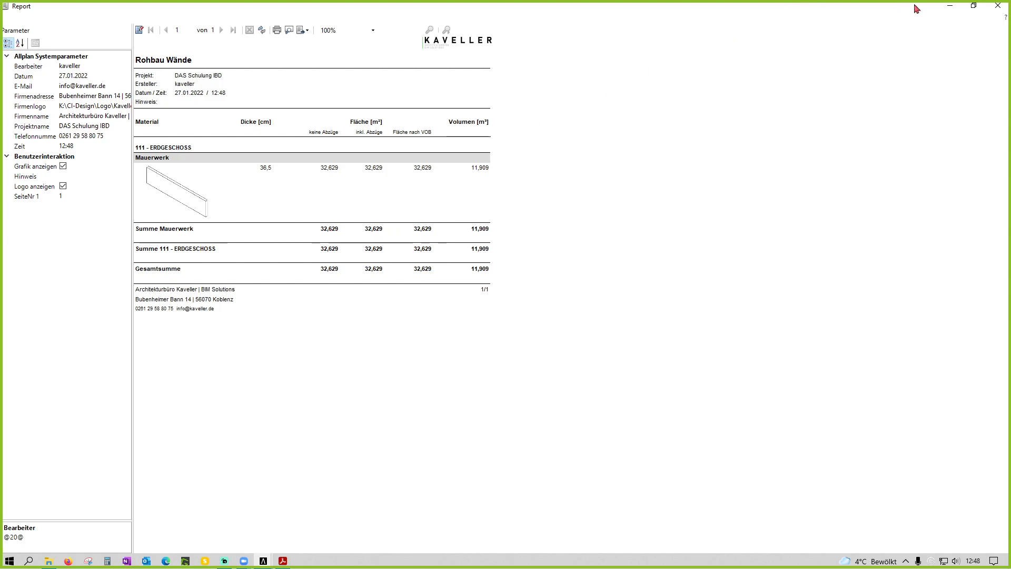
click(998, 6)
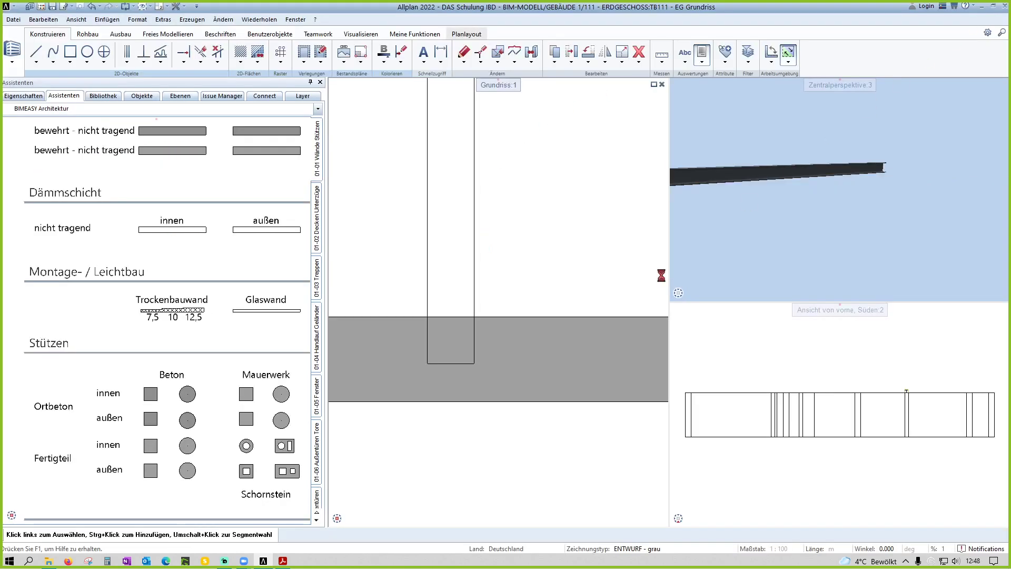
Step: Select the concrete column and orbit the 3D view closely around it
click(474, 355)
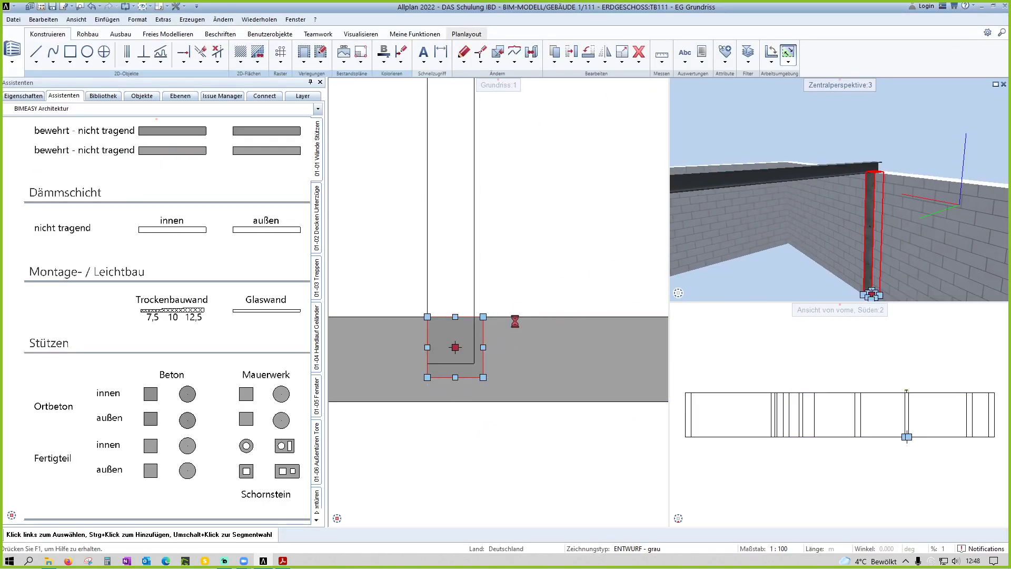
scroll(848, 158, up, 5)
drag(843, 159, 848, 136)
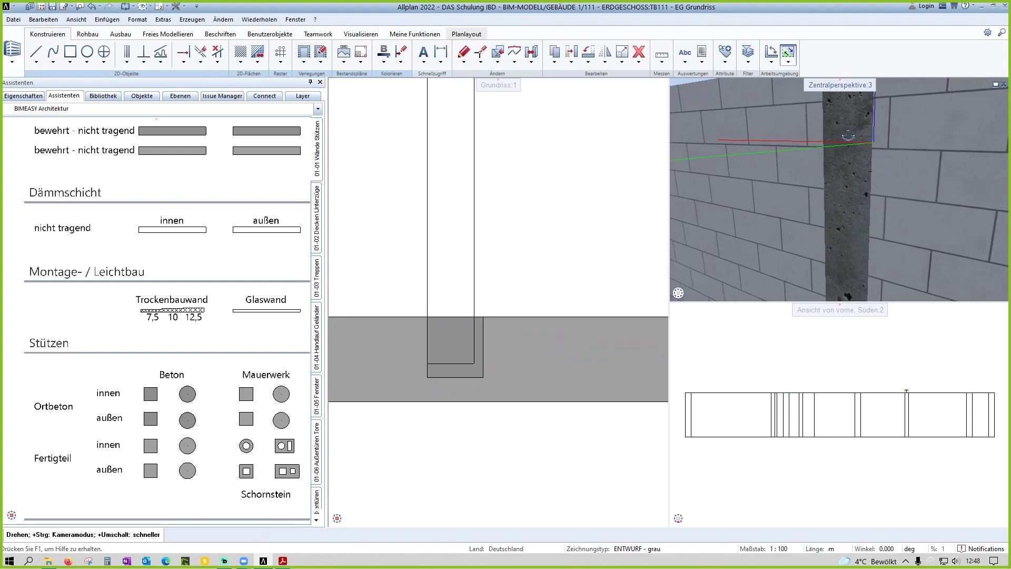
scroll(848, 136, down, 5)
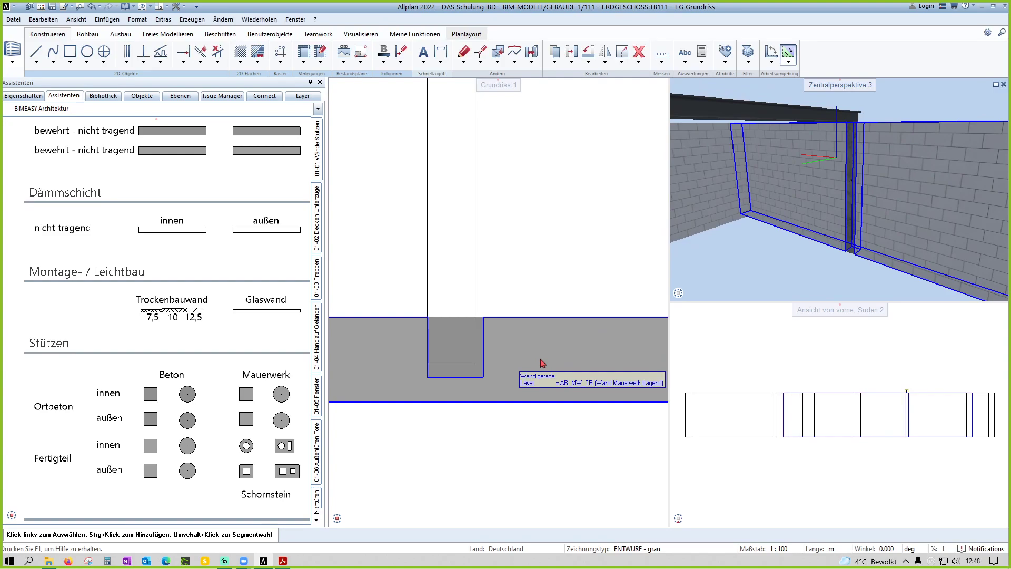
Step: Rerun the Rohbau Wände report on the wall, now 31.969 m² net and 11.738 m³
click(702, 53)
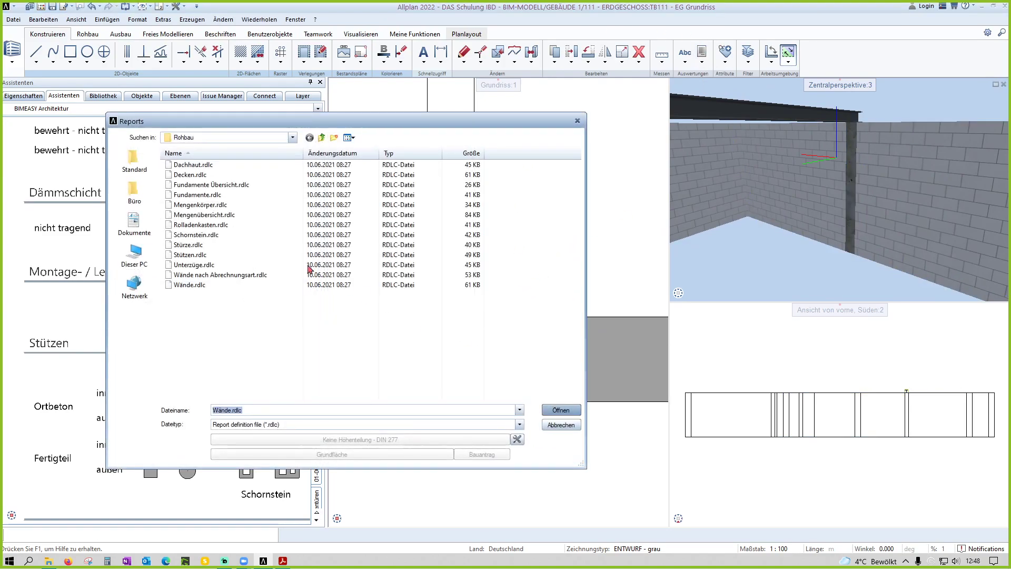
double_click(226, 285)
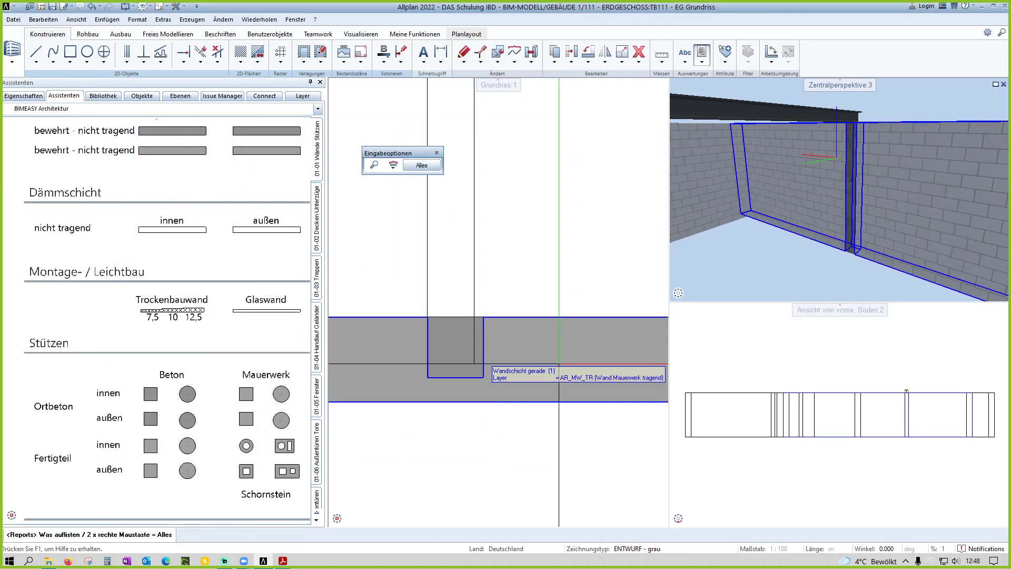
click(485, 343)
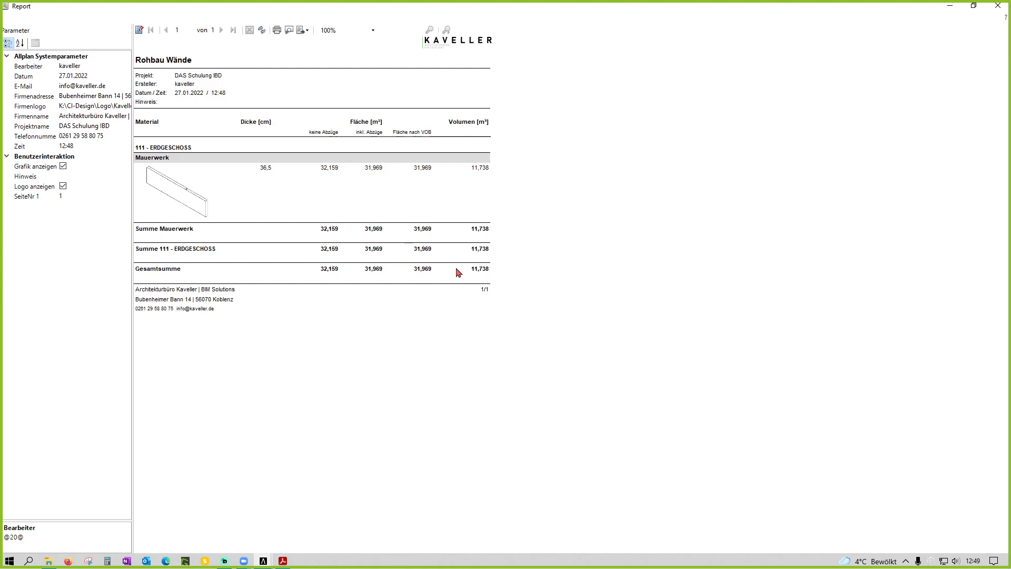
click(999, 5)
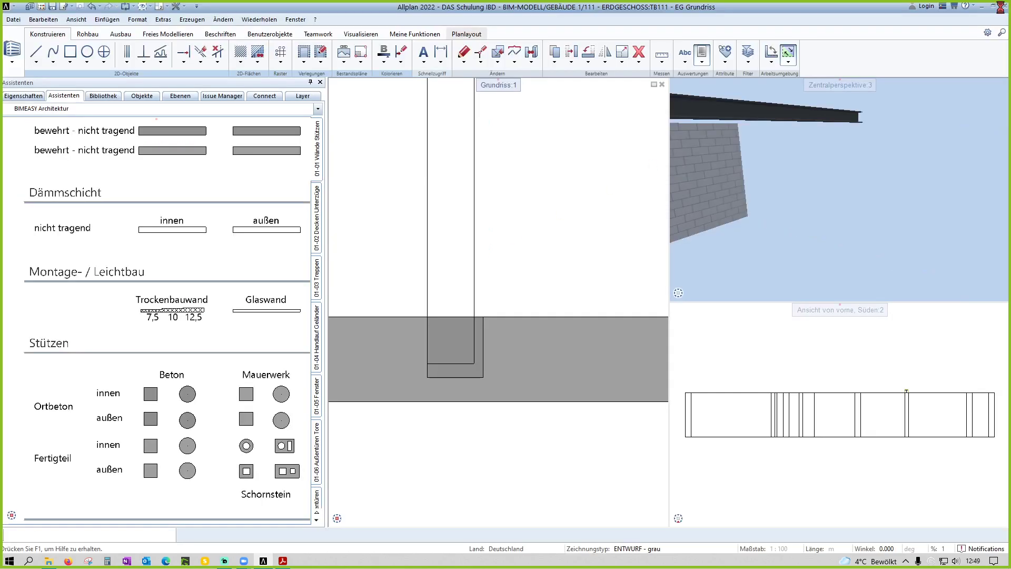
click(478, 377)
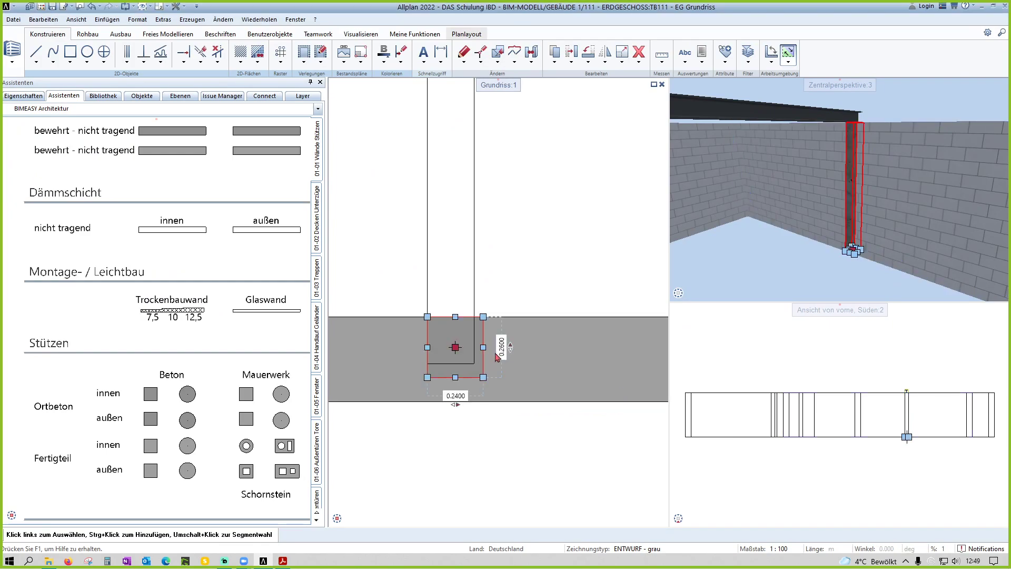
click(483, 348)
scroll(484, 348, down, 3)
click(563, 347)
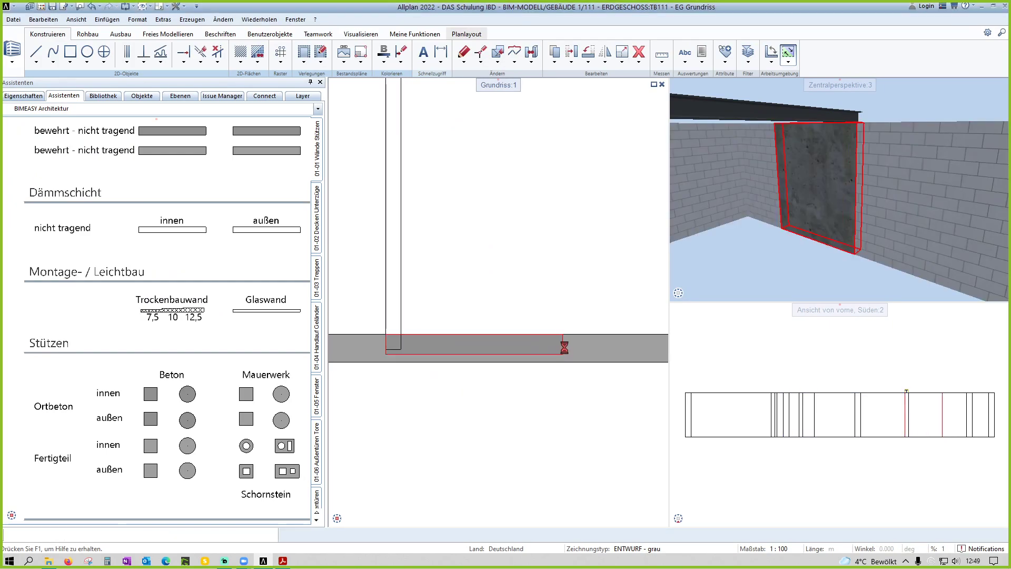
middle_drag(853, 158, 947, 97)
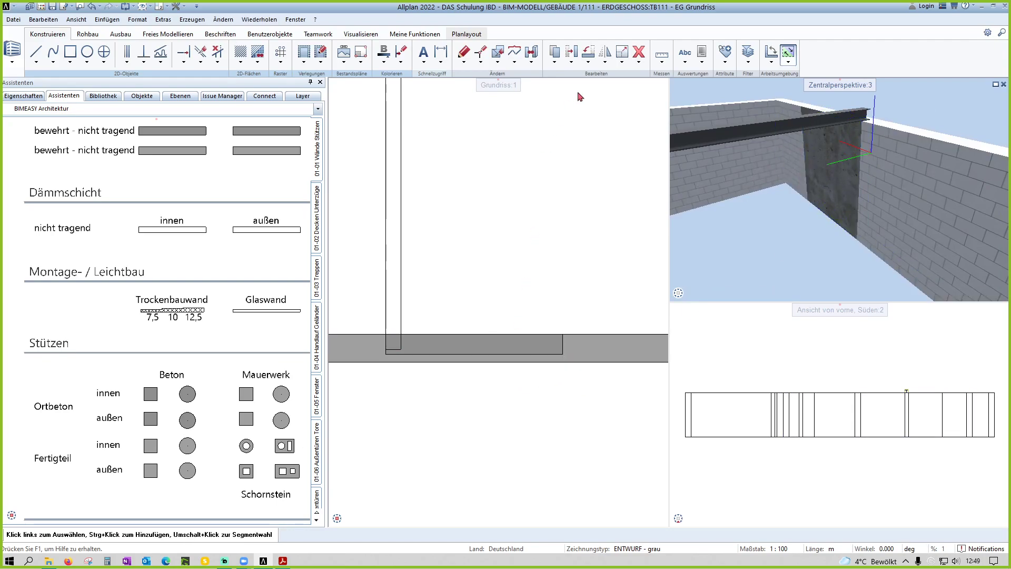
click(697, 62)
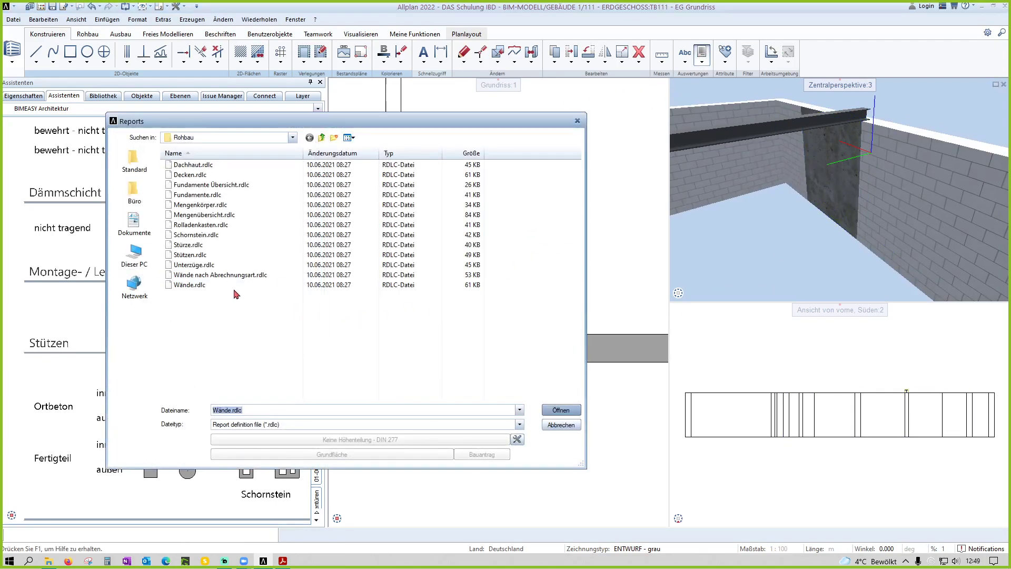
double_click(236, 285)
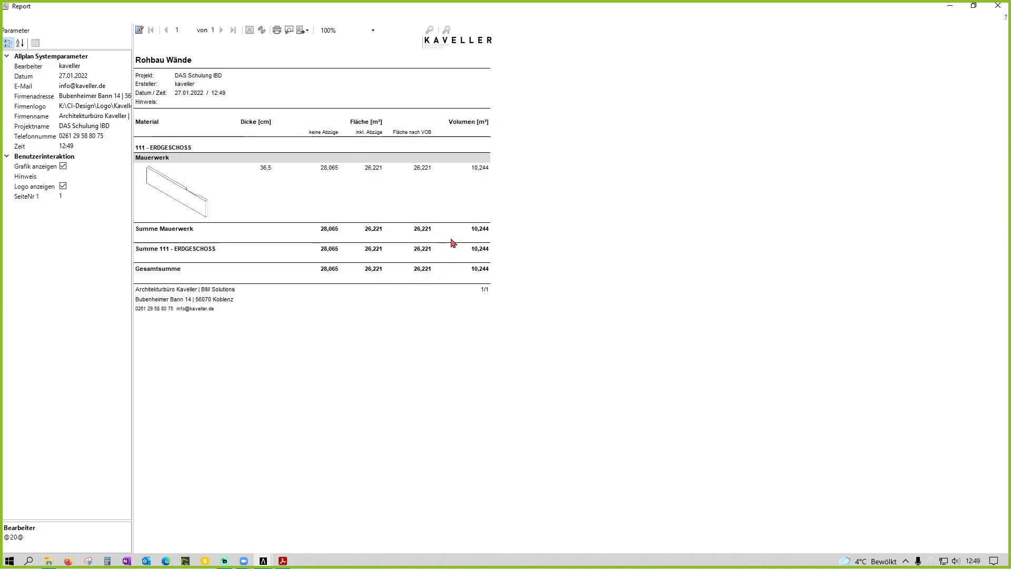
click(998, 7)
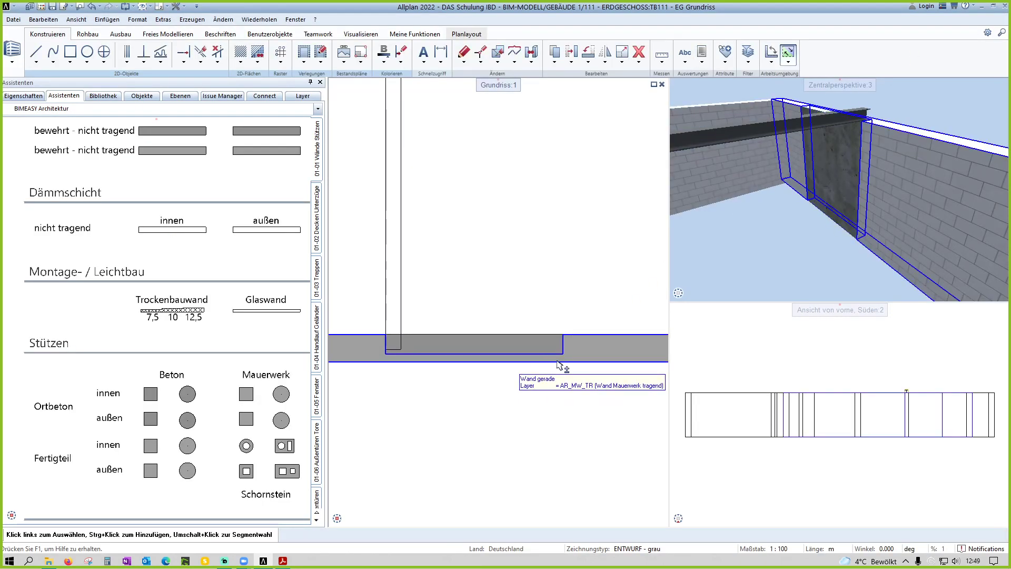
Step: Orbit and zoom the 3D view to inspect the room walls and the corner with the beam
mouse_move(822, 226)
shift+middle_down()
mouse_move(663, 234)
mouse_move(653, 256)
shift+middle_up()
scroll(532, 320, down, 2)
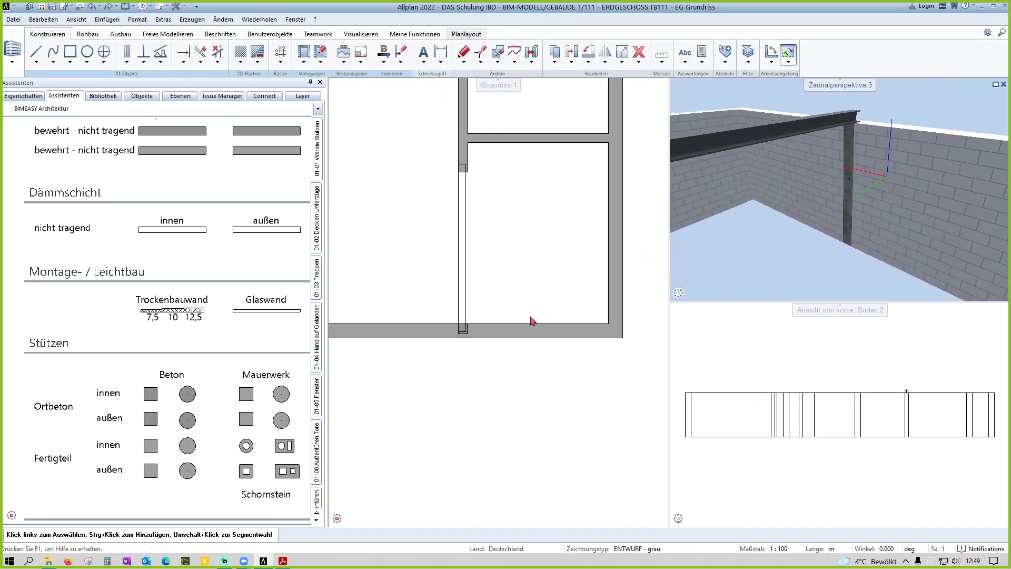
scroll(532, 320, up, 1)
scroll(477, 281, up, 1)
scroll(435, 290, up, 1)
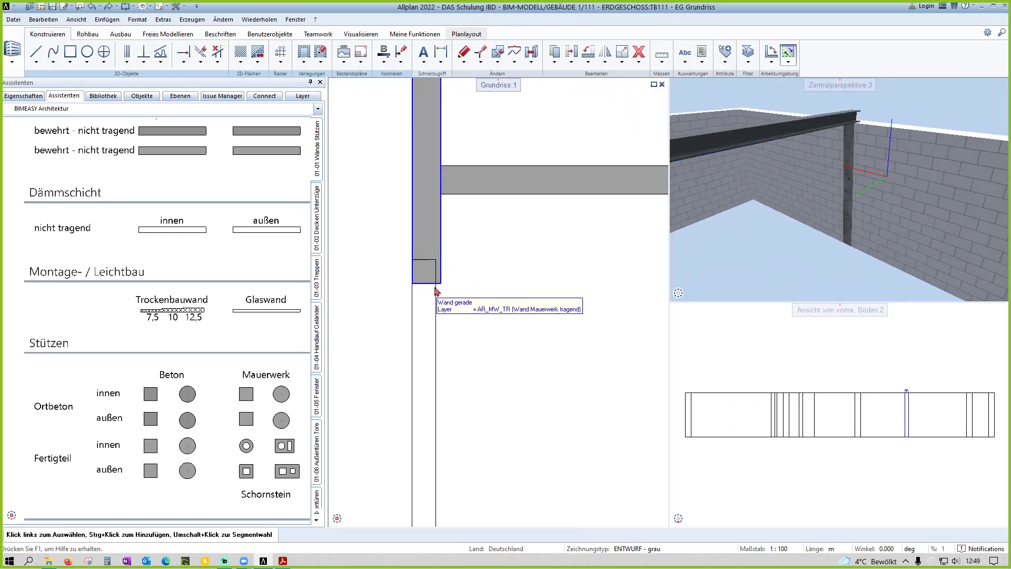
mouse_move(738, 200)
shift+middle_down()
mouse_move(956, 204)
mouse_move(757, 203)
shift+middle_up()
scroll(872, 158, up, 3)
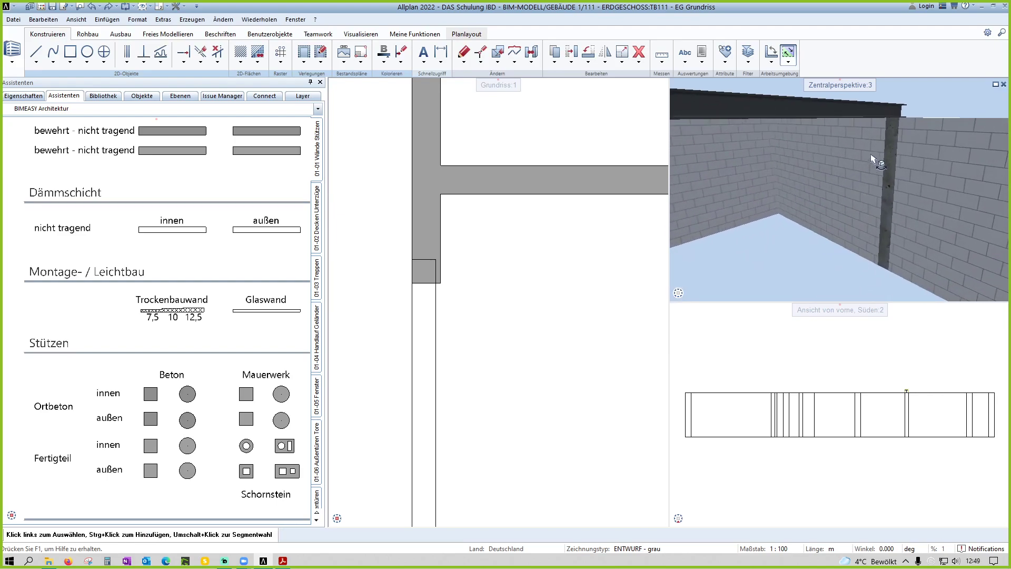
shift+middle_drag(872, 158, 886, 166)
scroll(822, 215, down, 2)
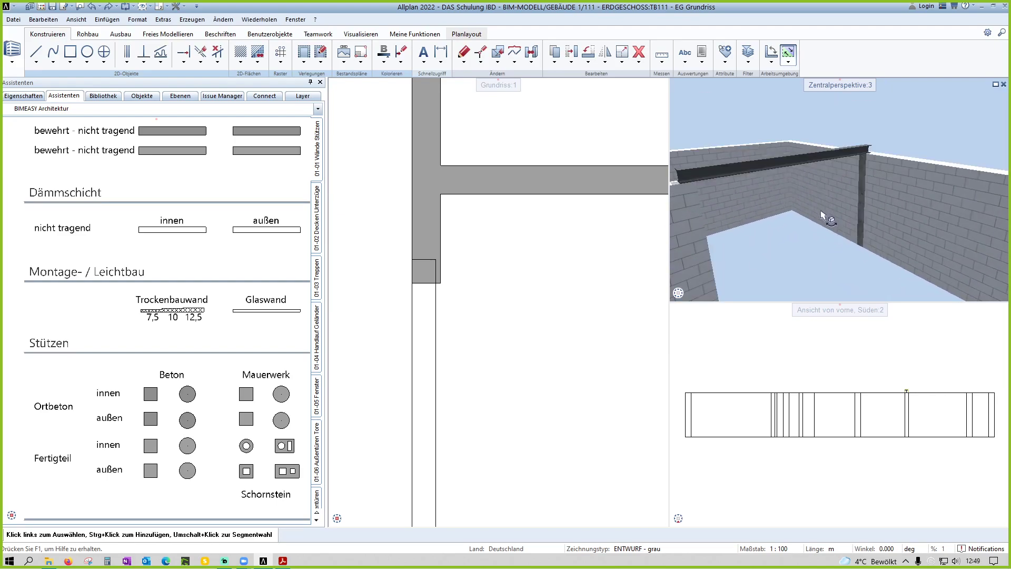
scroll(554, 262, down, 2)
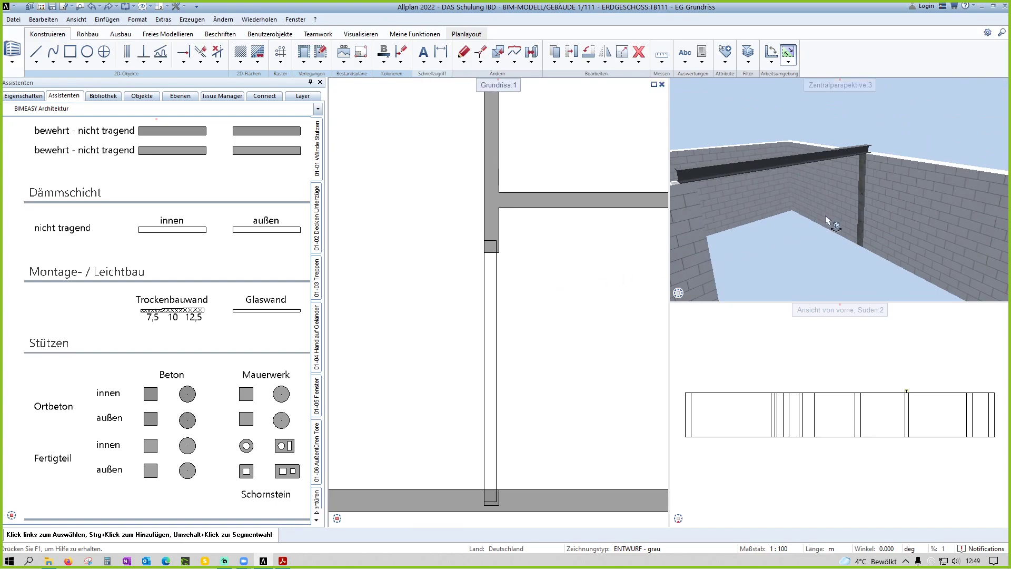
scroll(500, 509, up, 2)
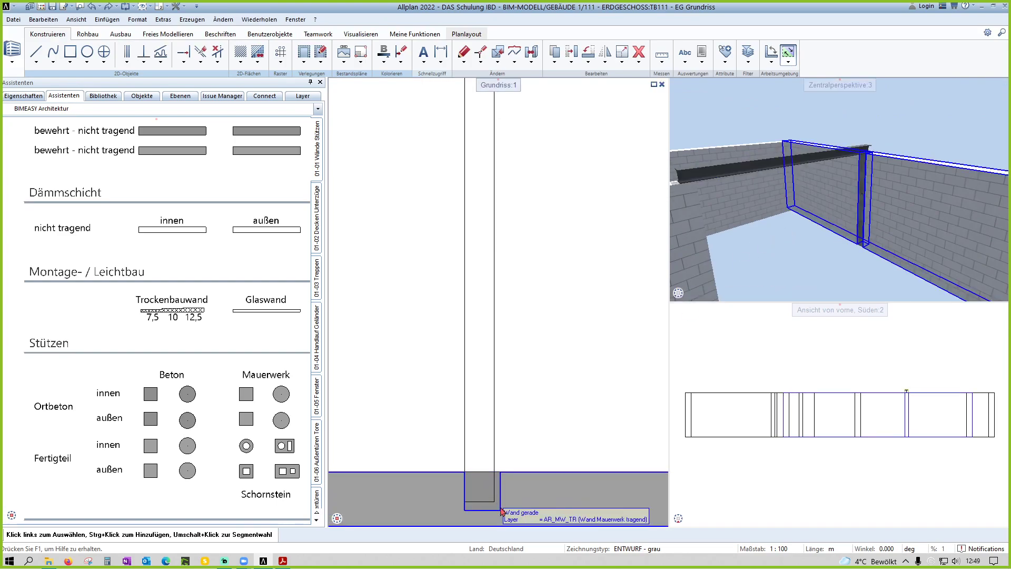
scroll(496, 487, up, 1)
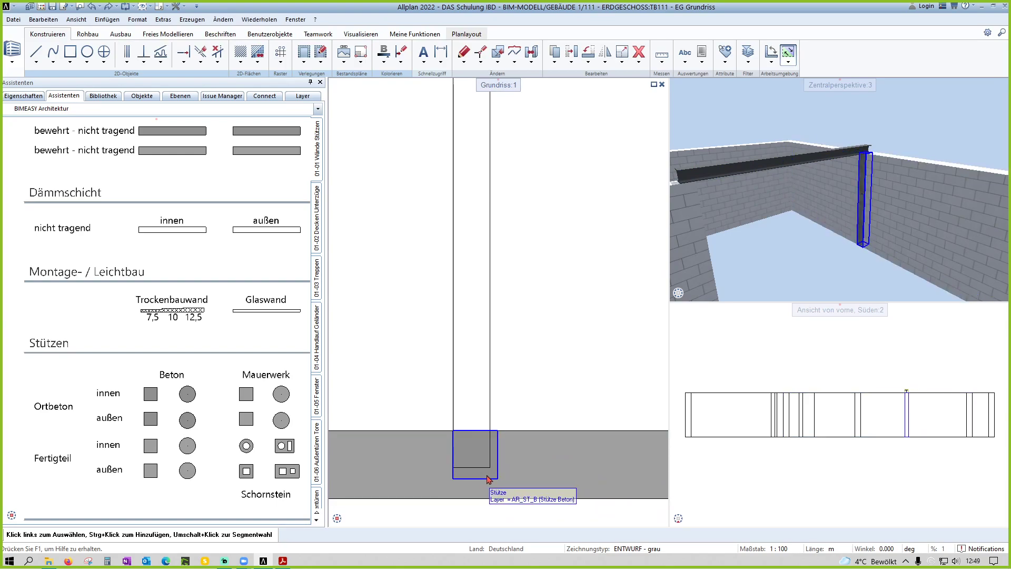
Step: Check the niche column, then switch the drawing type to ARCHITEKTUR > ENTWURF - visual
click(489, 480)
key(Escape)
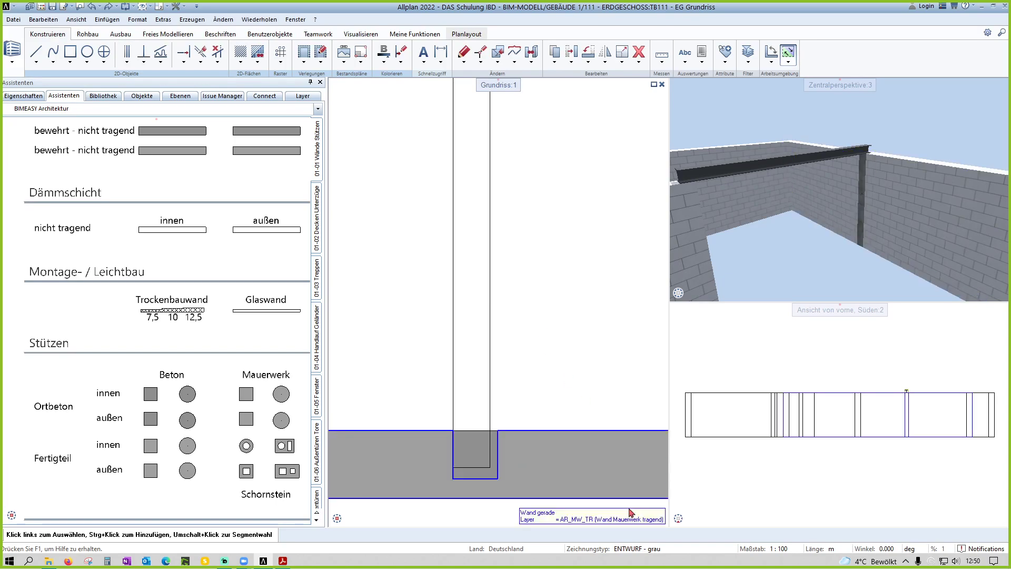
click(655, 549)
mouse_move(773, 535)
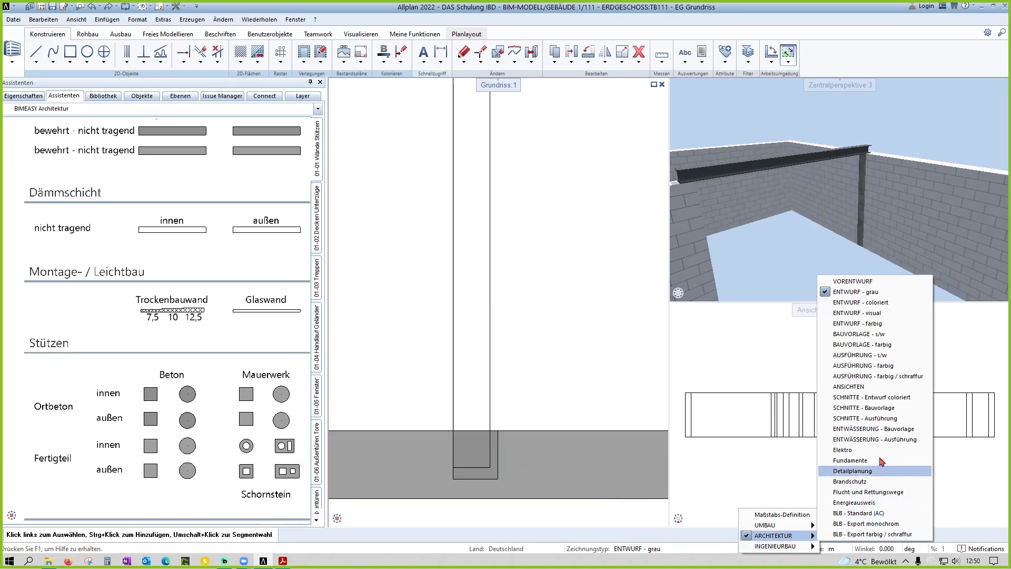
click(858, 313)
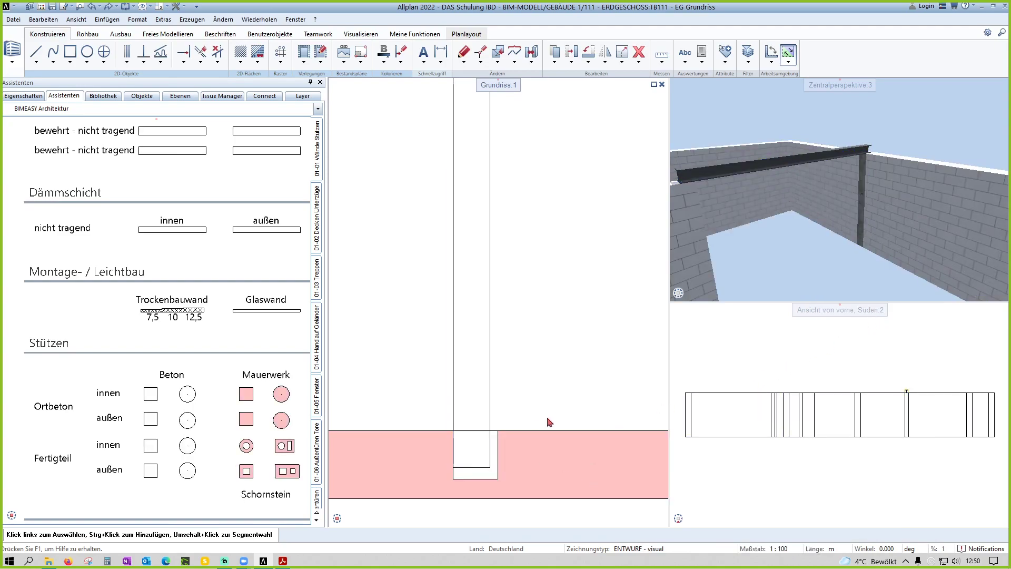
Step: Change the drawing type from ENTWURF - visual back to ARCHITEKTUR > ENTWURF - grau
click(653, 549)
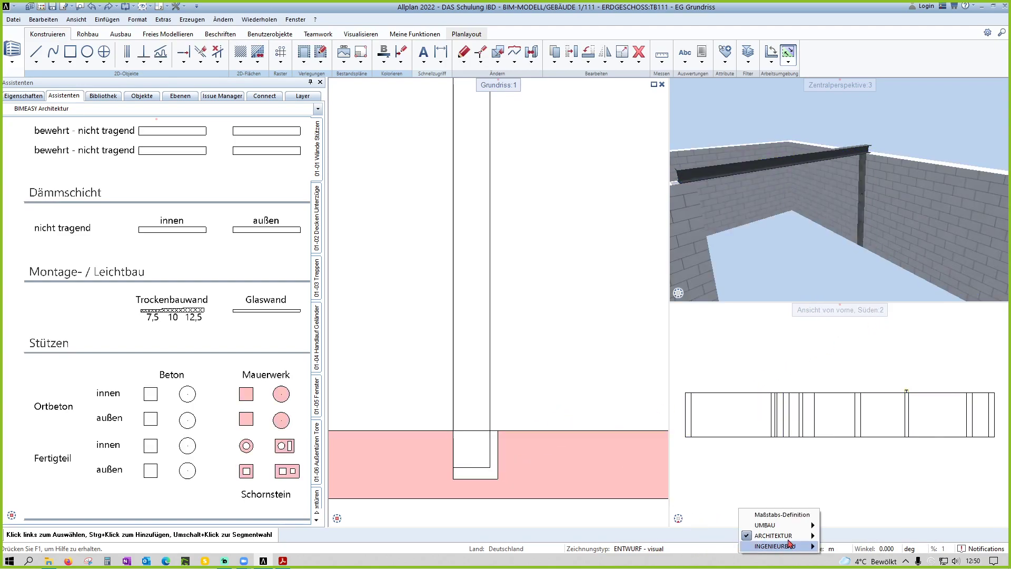
mouse_move(774, 535)
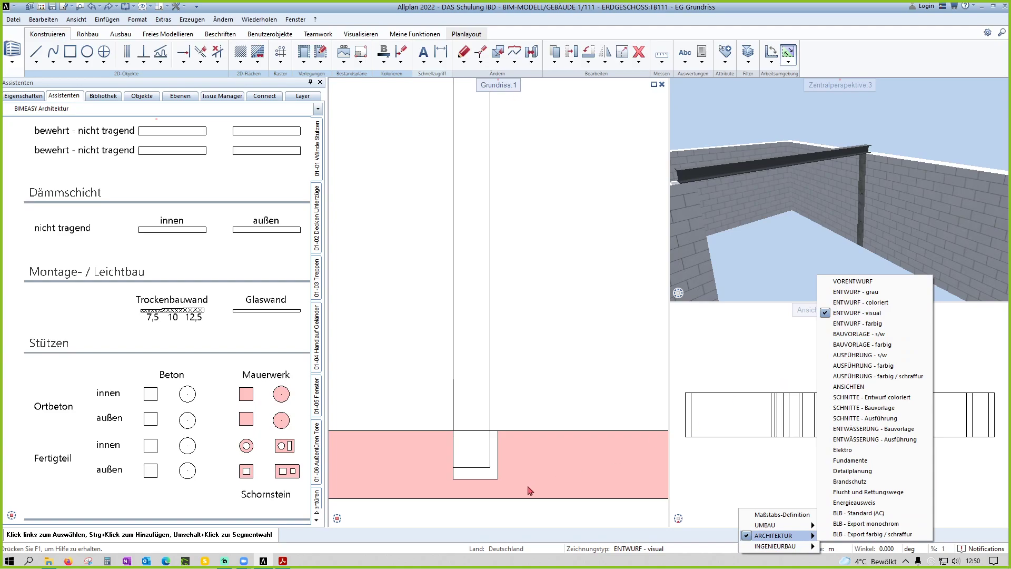
click(870, 292)
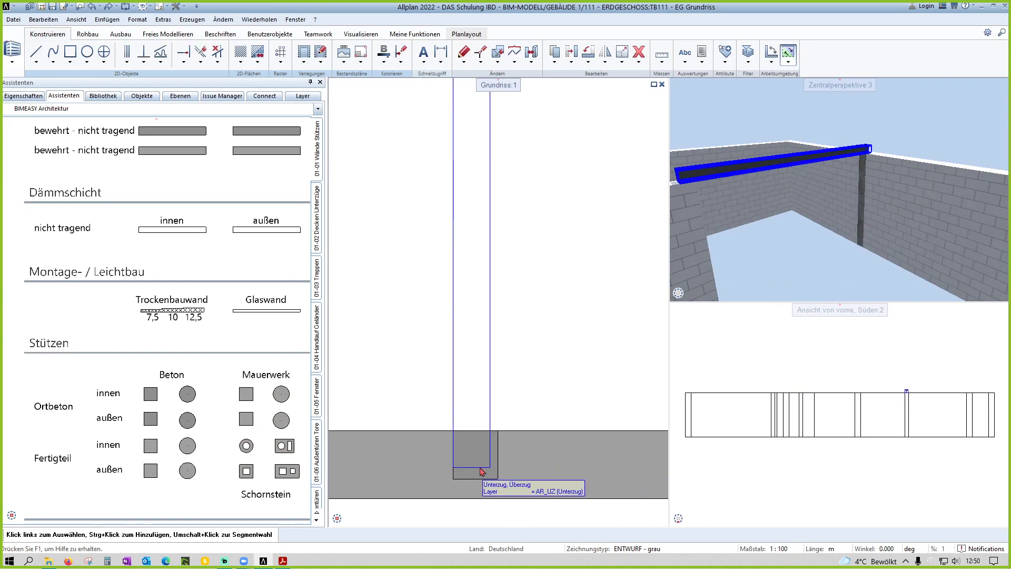
Step: Pull the niche column's edges in by -0.06 and -0.04 m with Verzerren, leaving a gap
click(481, 486)
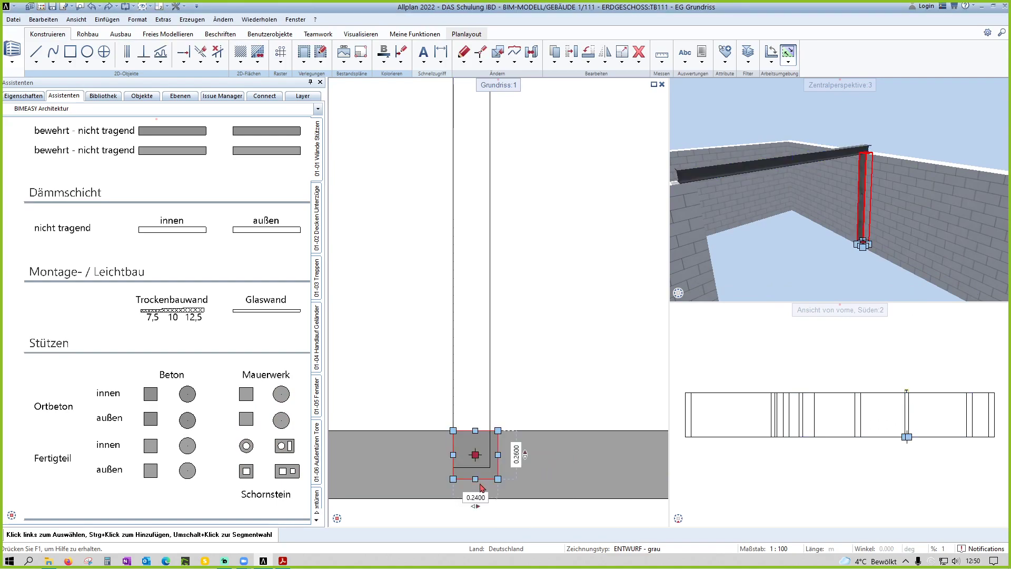
click(527, 384)
middle_drag(577, 357, 573, 335)
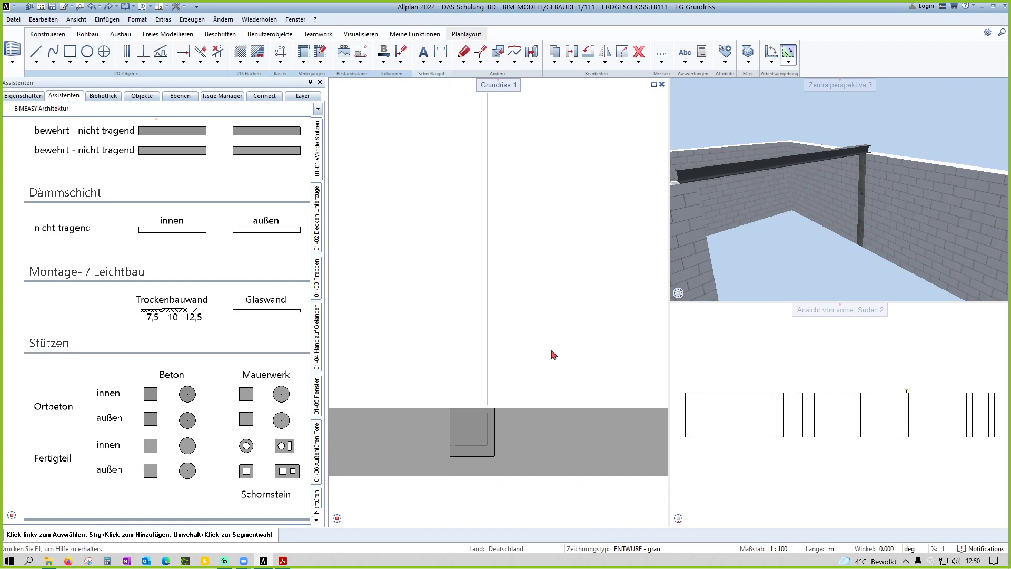
scroll(469, 468, up, 2)
click(484, 465)
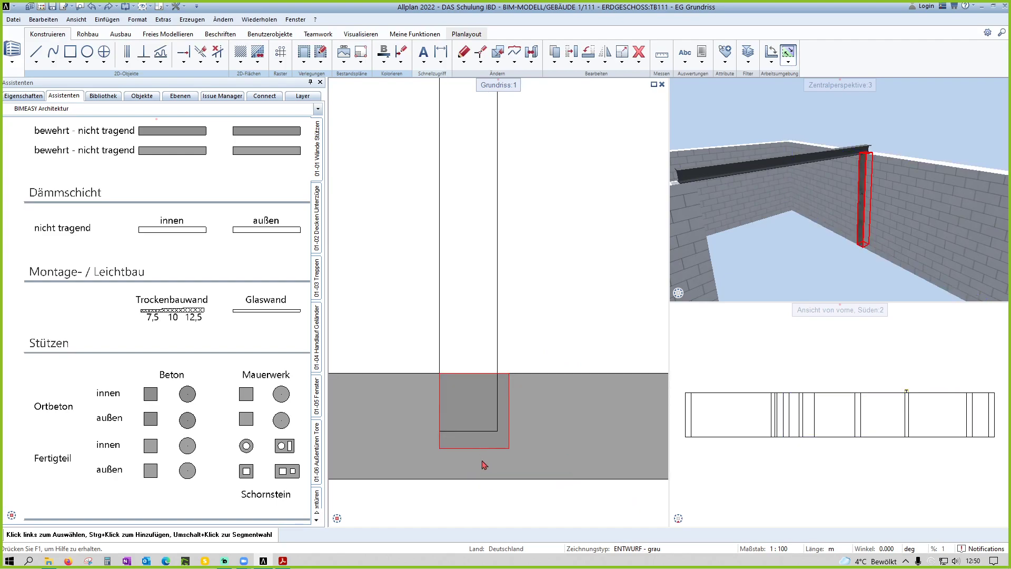
scroll(475, 456, up, 1)
click(474, 446)
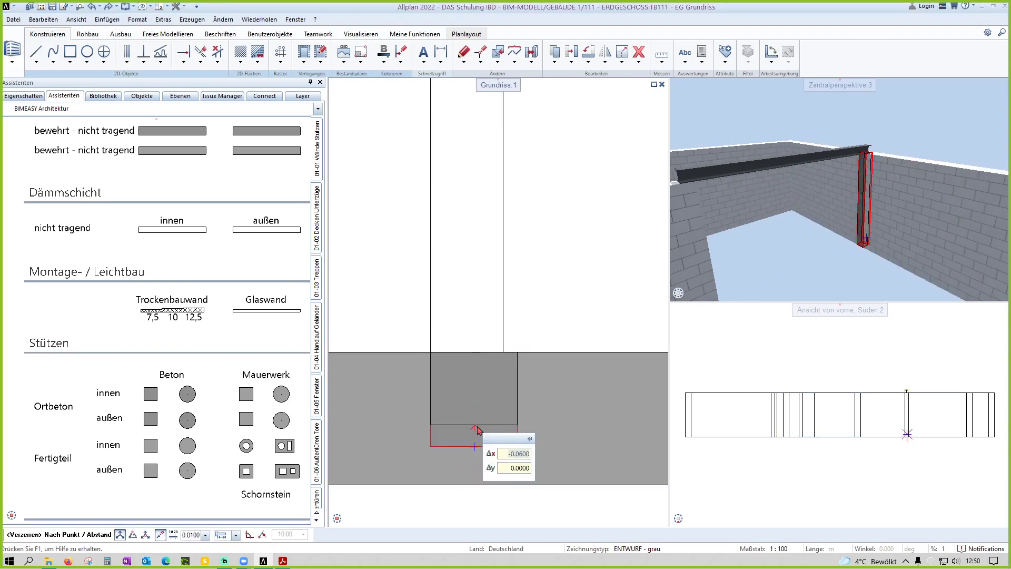
click(477, 430)
click(517, 389)
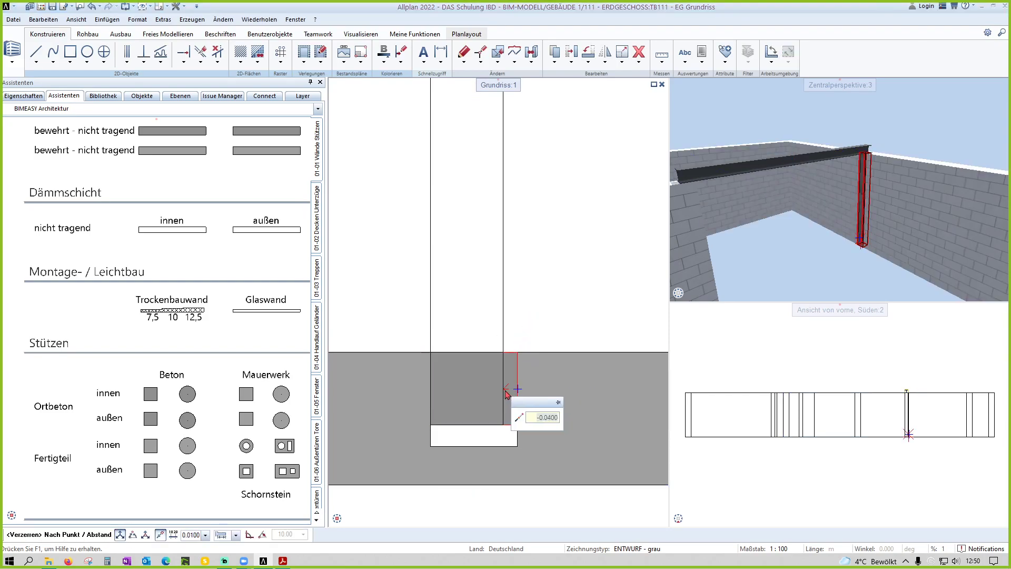
click(505, 394)
key(Escape)
scroll(506, 392, down, 1)
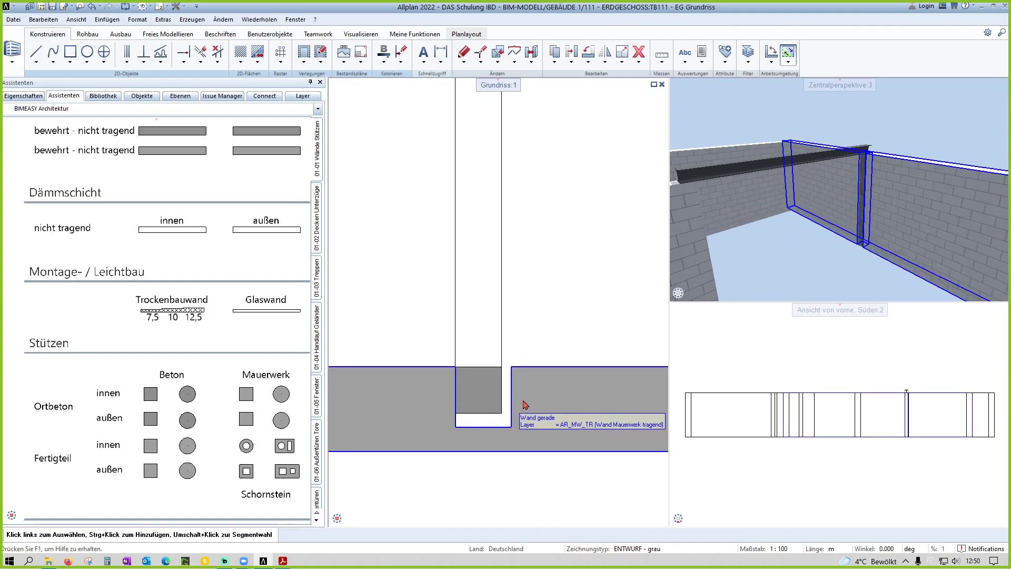
scroll(515, 421, up, 1)
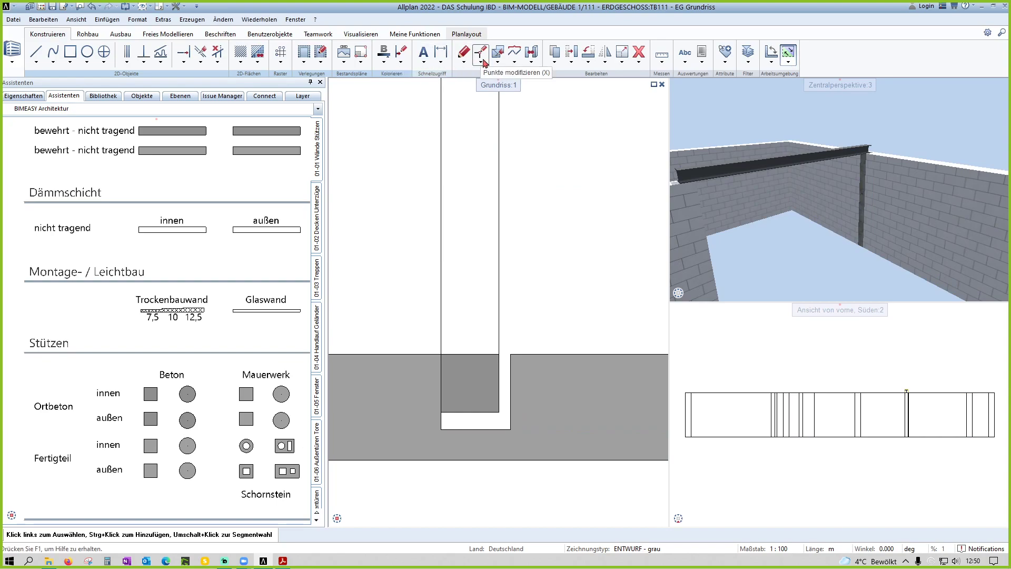
Step: Start a 3D building-part update from the shell construction tools, then cancel it
click(86, 35)
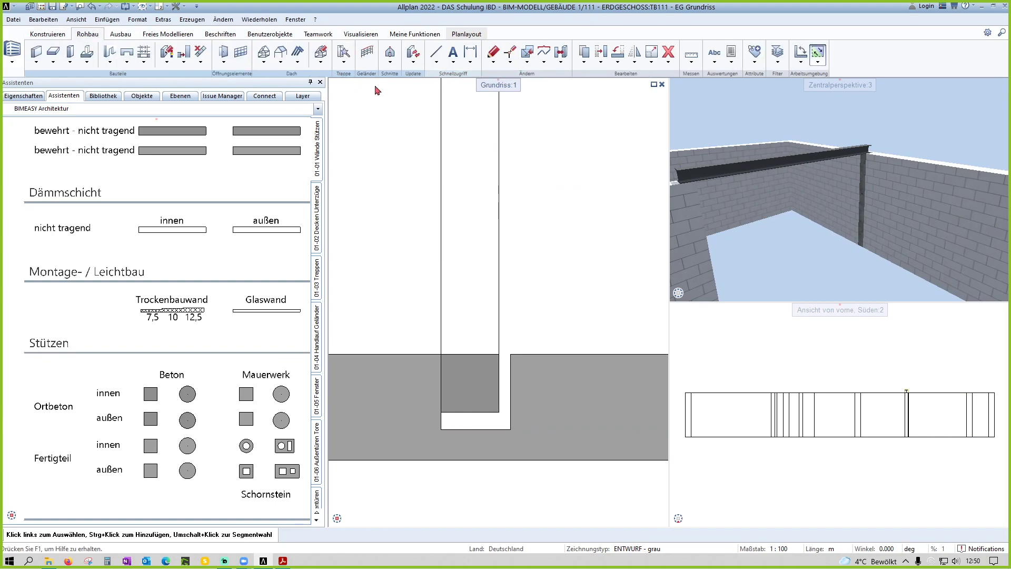
click(413, 53)
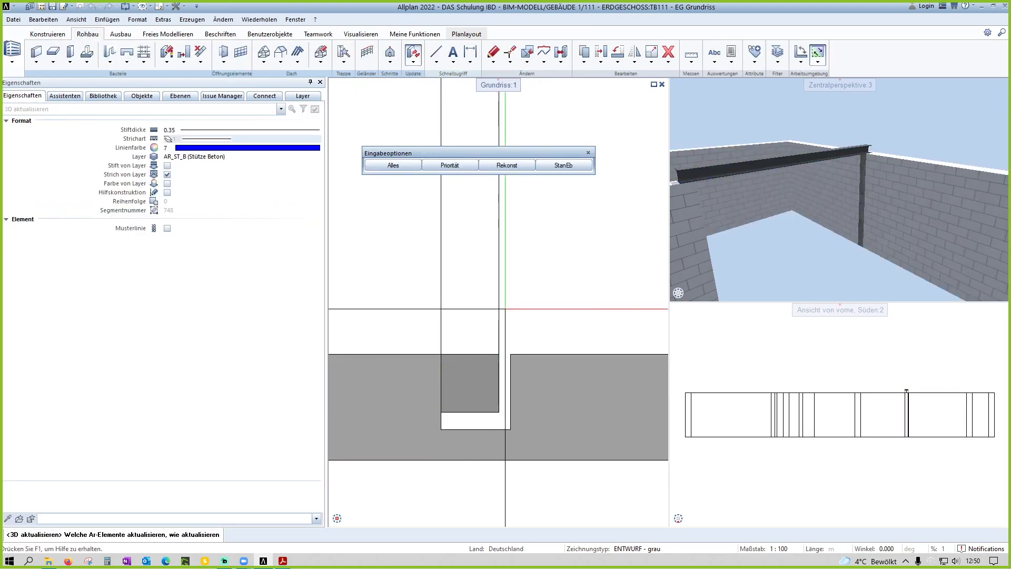
key(Escape)
scroll(527, 376, up, 1)
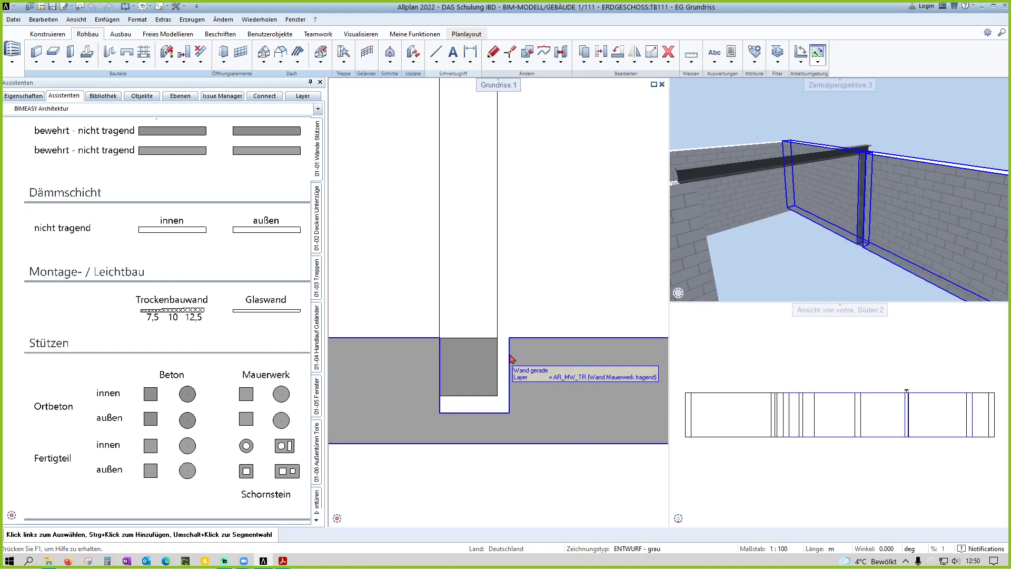
Step: Move the wall end points beside the niche with Punkte modifizieren (Ctrl+M) to close the gap
key(ctrl+m)
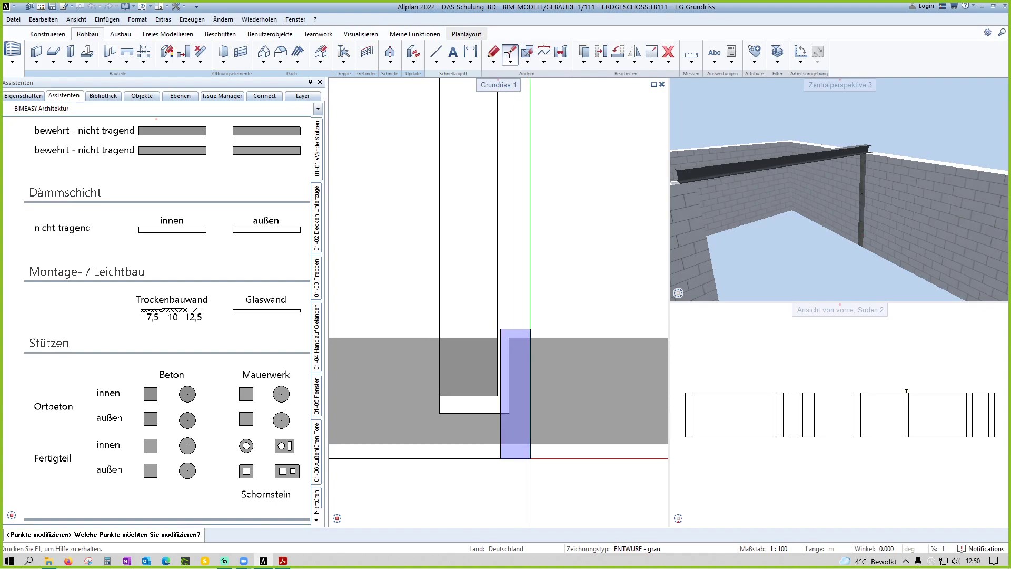
drag(499, 332, 532, 451)
click(497, 337)
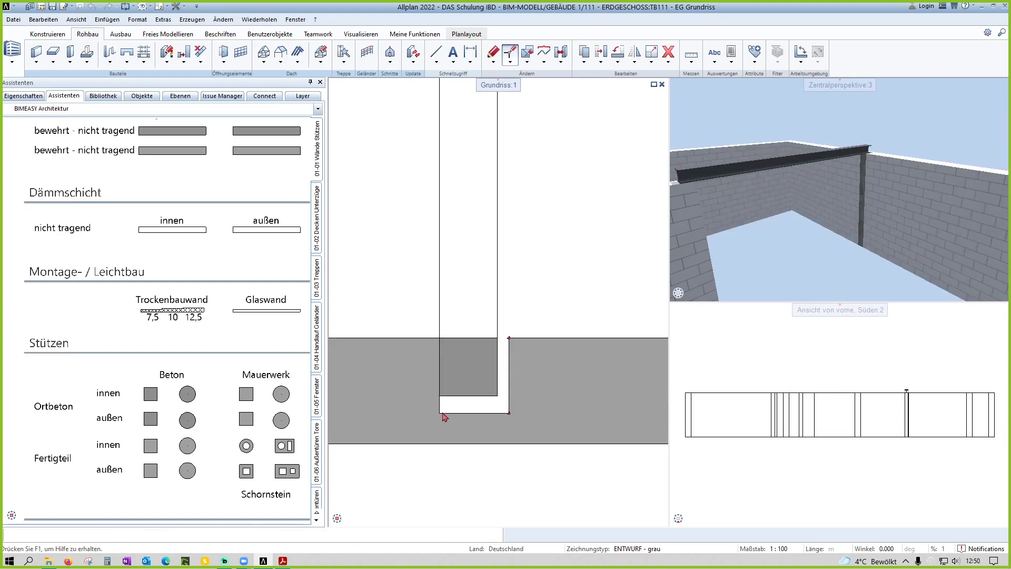
click(500, 419)
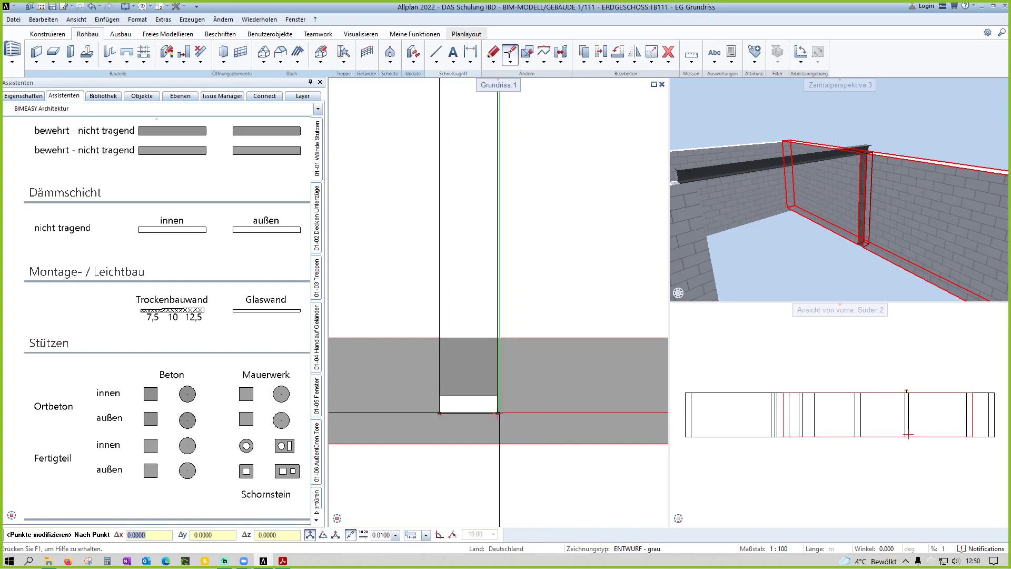
key(Escape)
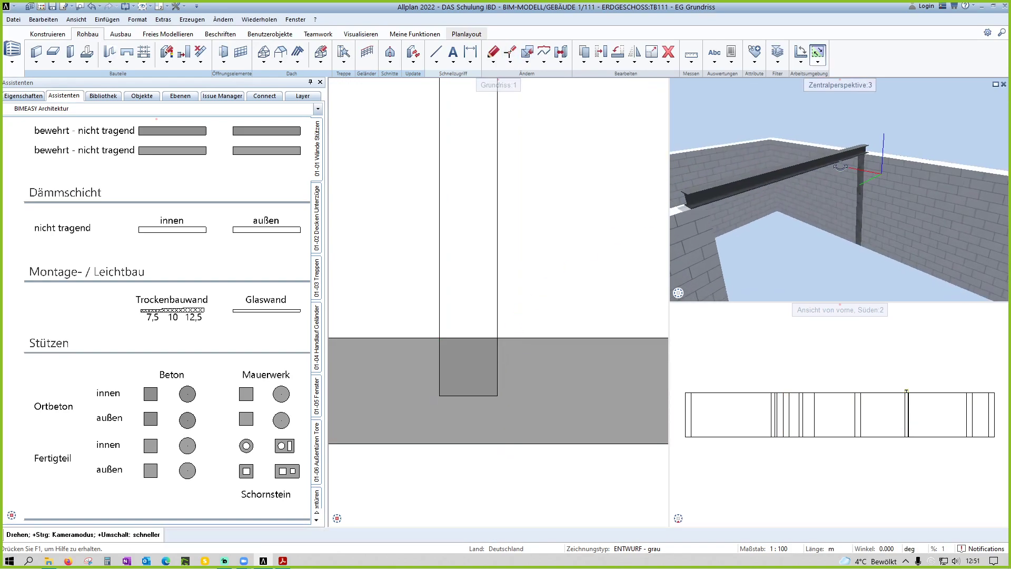
Step: Pan the 3D view over the wall corner and show the '01-02 Decken Unterzüge' assistant page
mouse_move(769, 192)
middle_down()
mouse_move(828, 226)
mouse_move(831, 203)
mouse_move(855, 200)
middle_up()
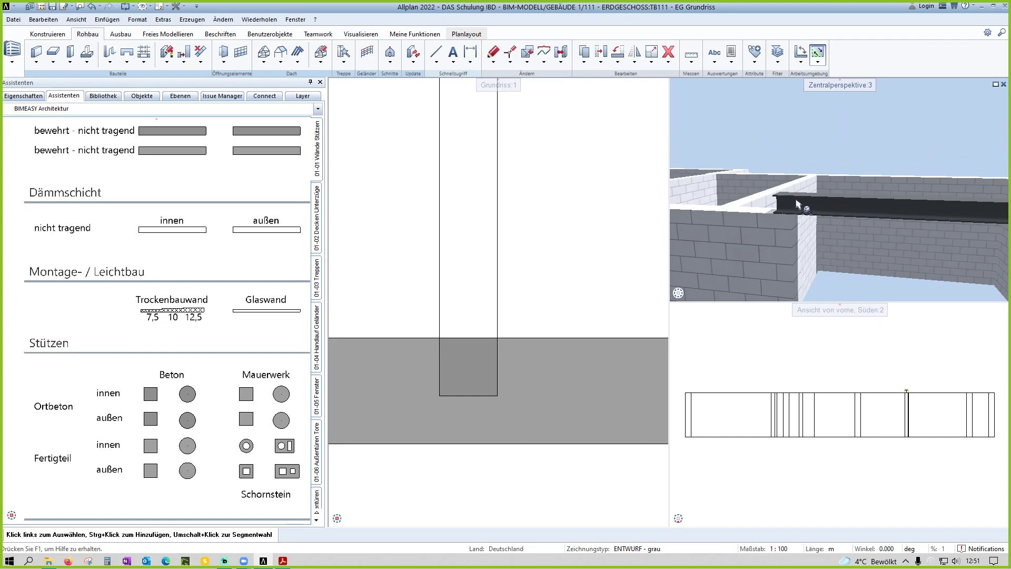
click(317, 222)
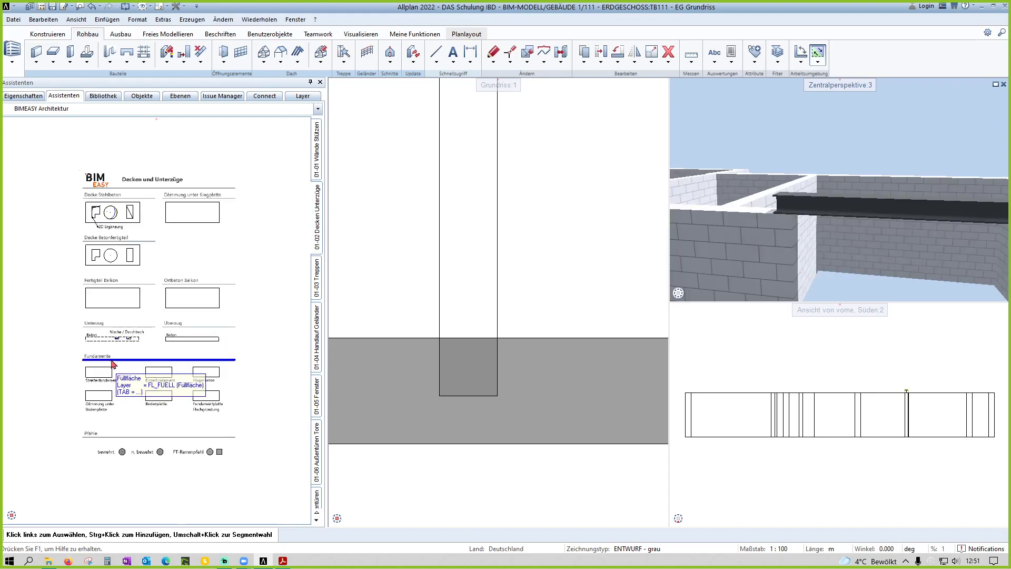
Step: Start an Unterzug beam 0.25 m high with its top edge tied to EG - OK
scroll(98, 337, up, 2)
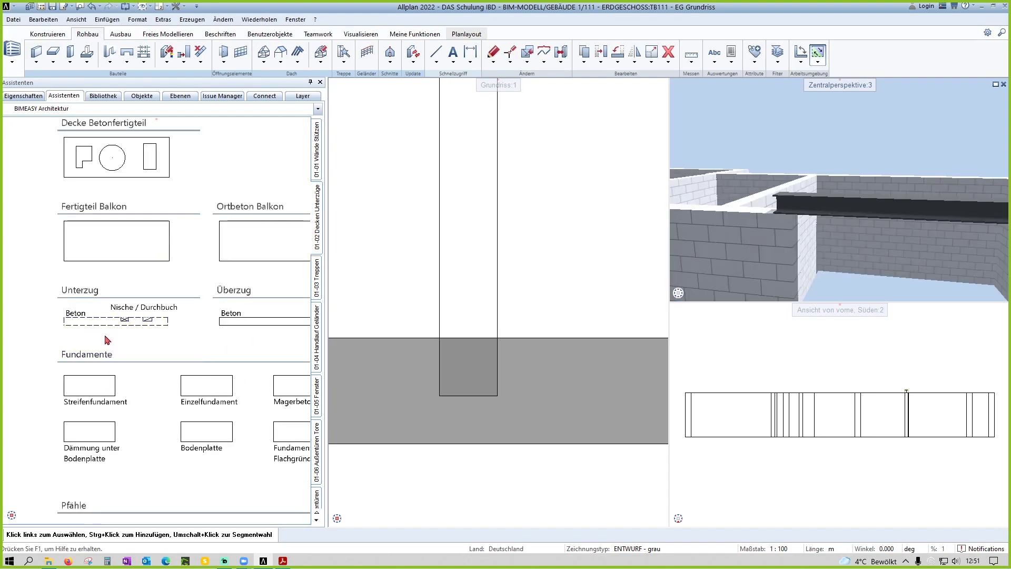
double_click(98, 324)
click(458, 125)
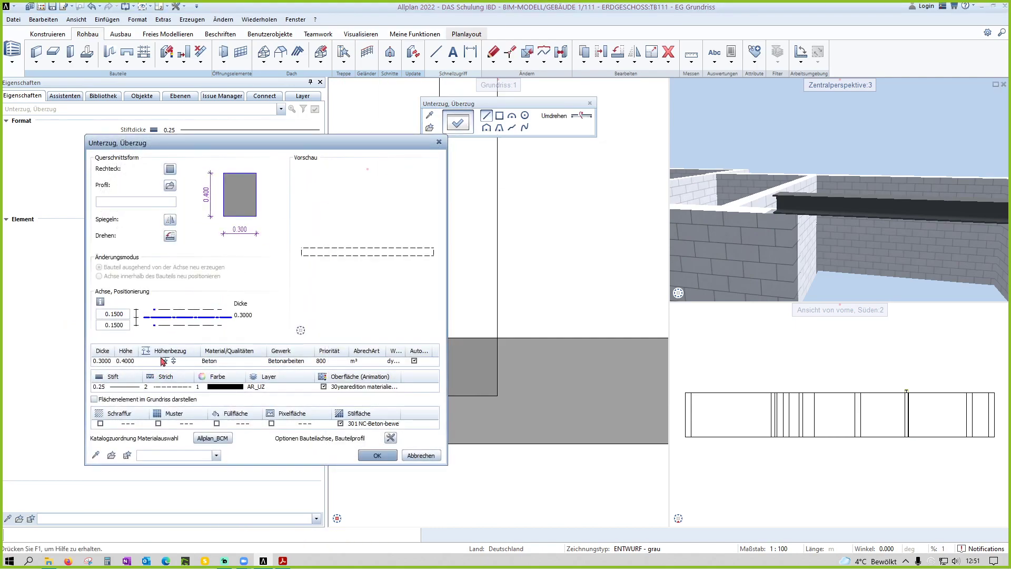
click(163, 361)
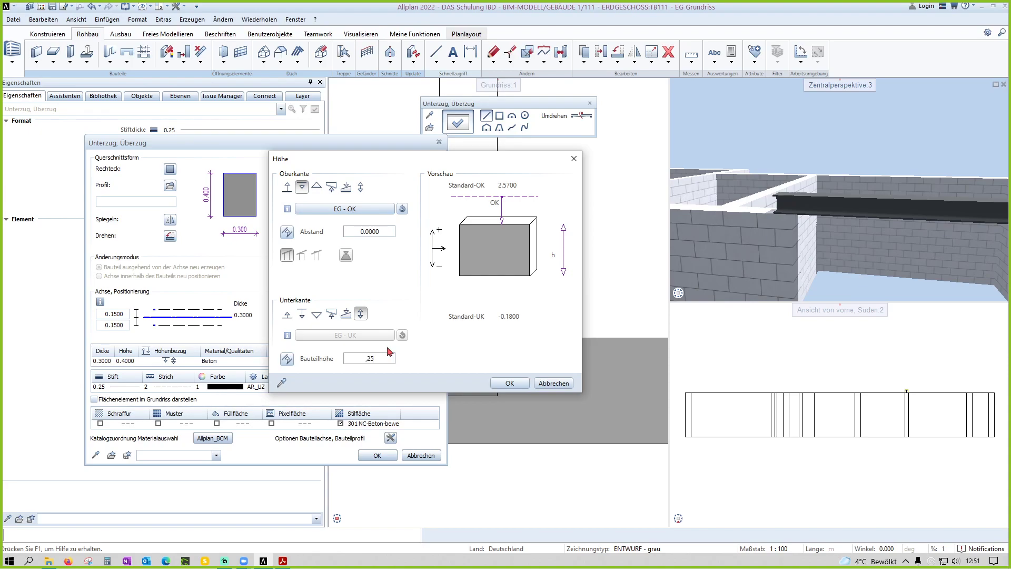
click(510, 384)
Step: Set the Unterzug beam thickness (Dicke) to 0.24 m in its properties
click(381, 454)
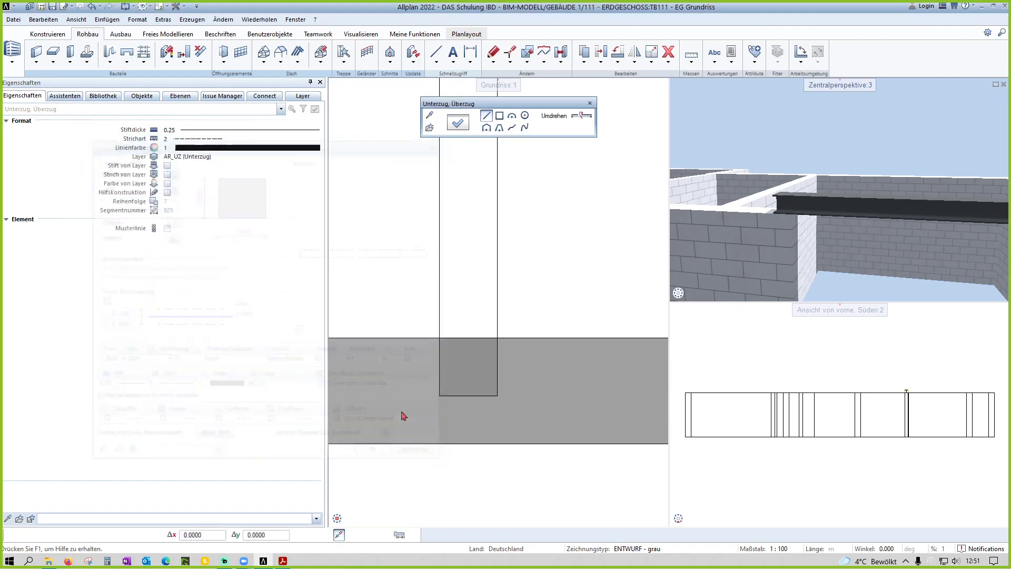
middle_drag(402, 413, 473, 411)
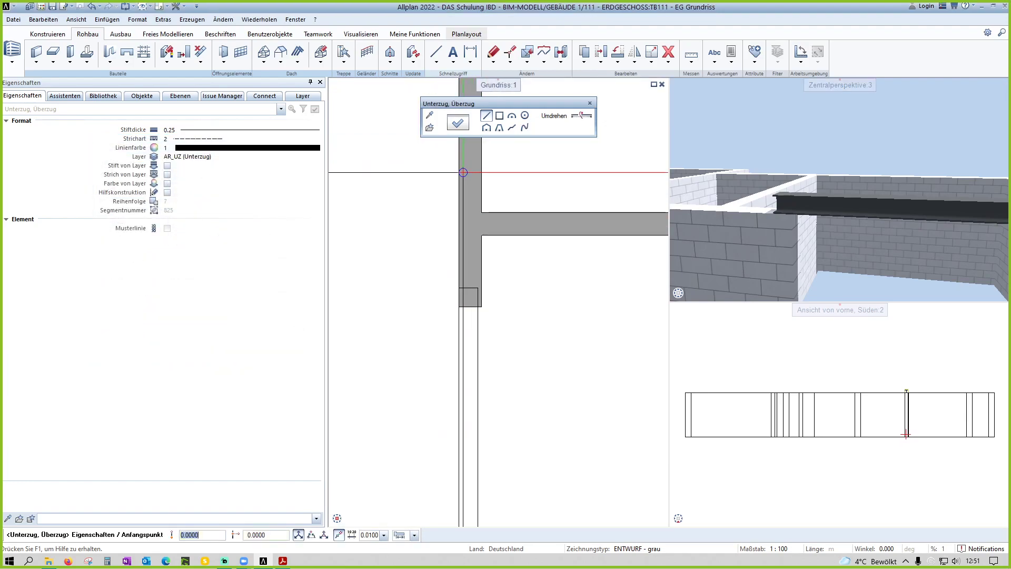
click(458, 122)
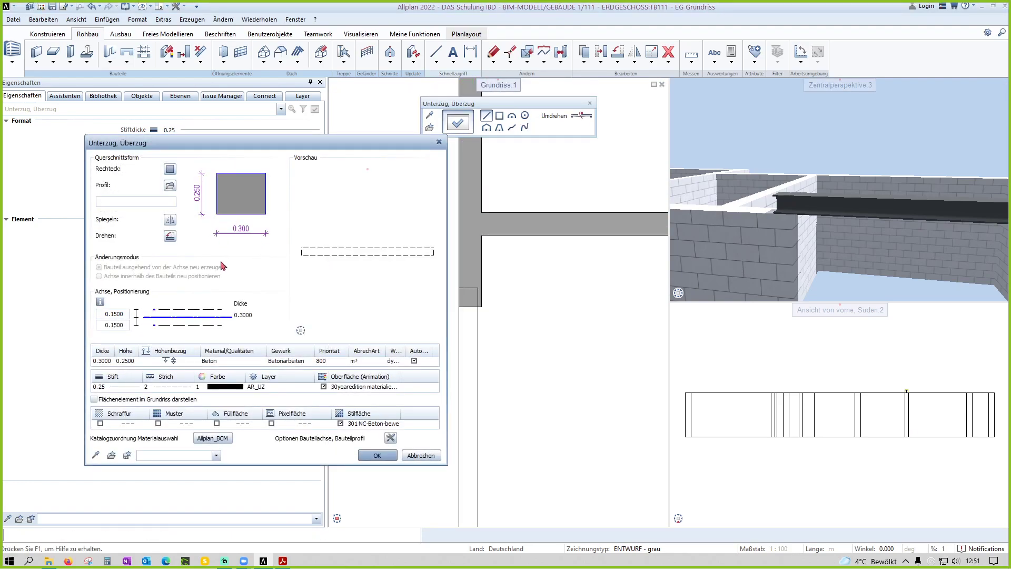
click(104, 361)
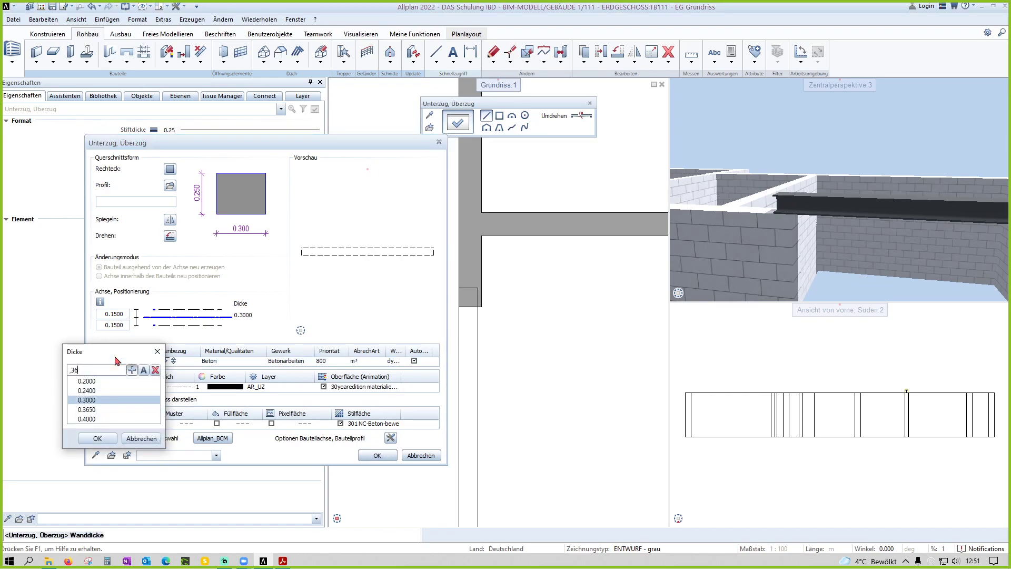
text(0.24)
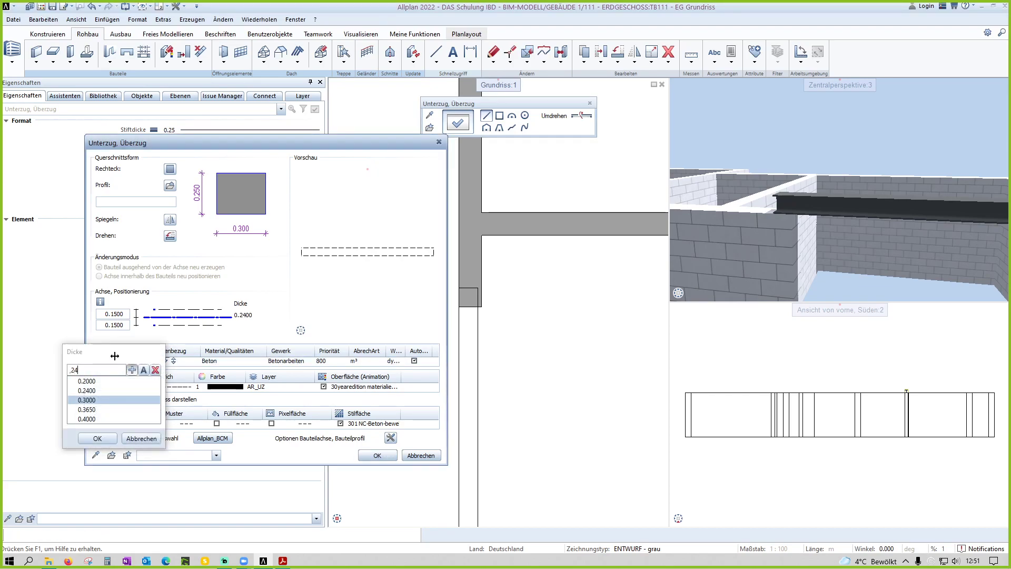
key(Return)
click(376, 456)
Step: Place the beam from the wall corner to its end point in the floor plan
scroll(462, 294, up, 1)
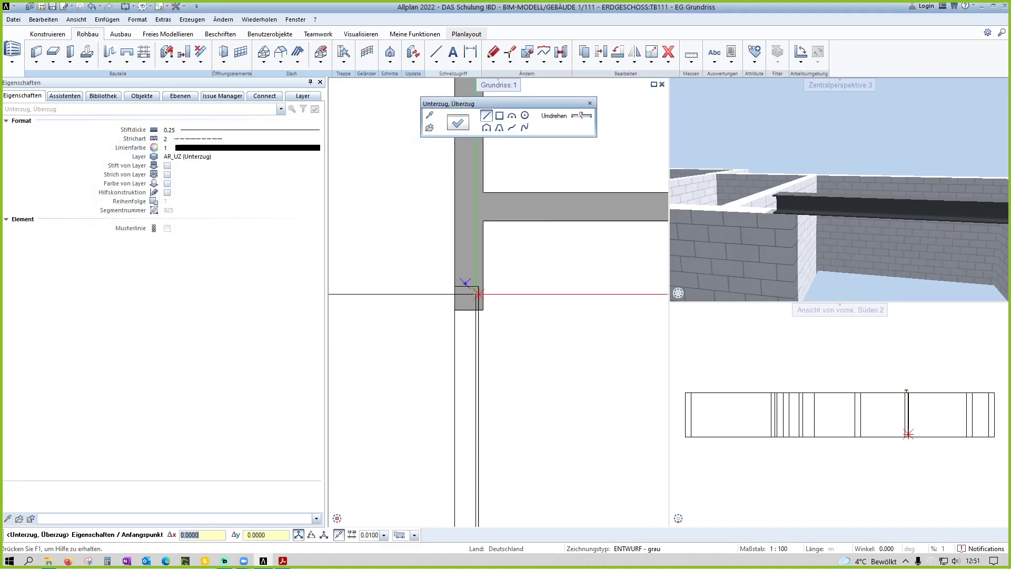
scroll(461, 296, up, 1)
click(450, 315)
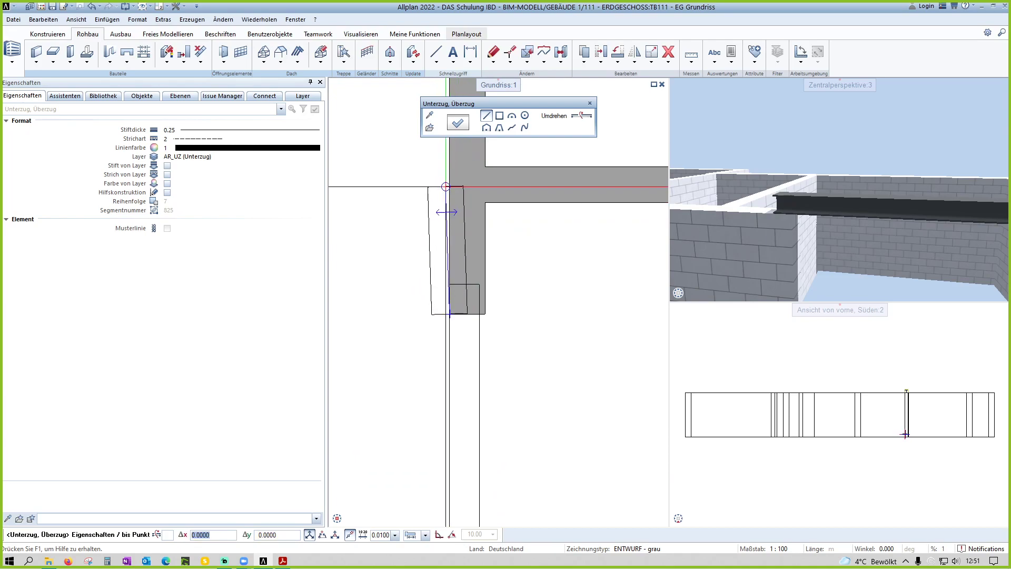
key(Escape)
click(450, 315)
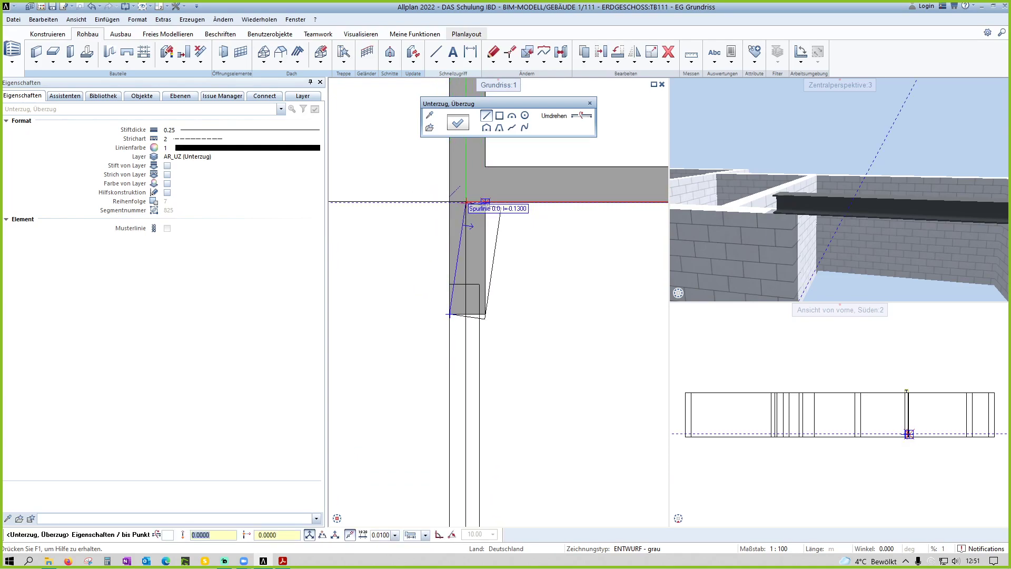
click(450, 201)
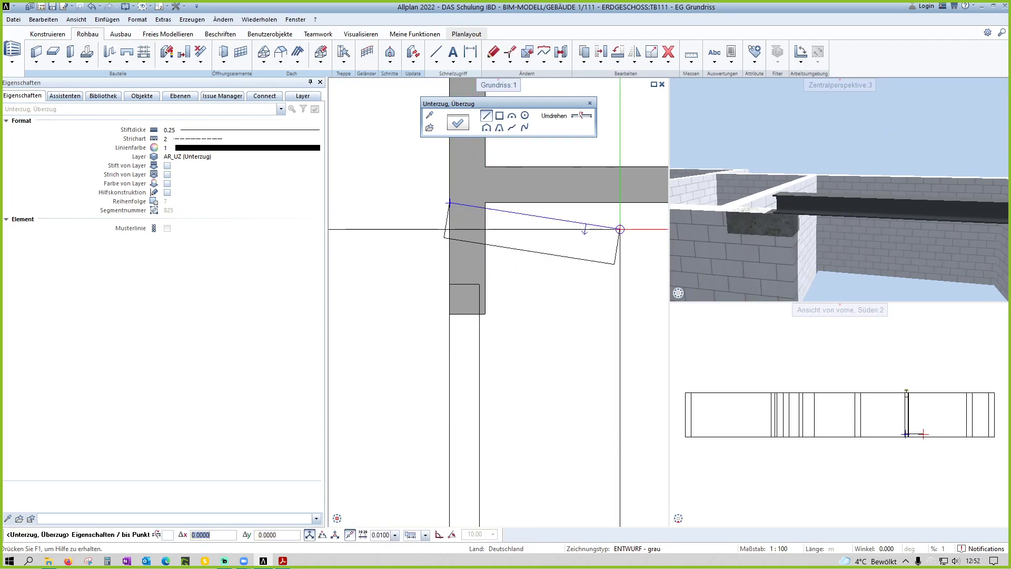
key(Escape)
key(Escape)
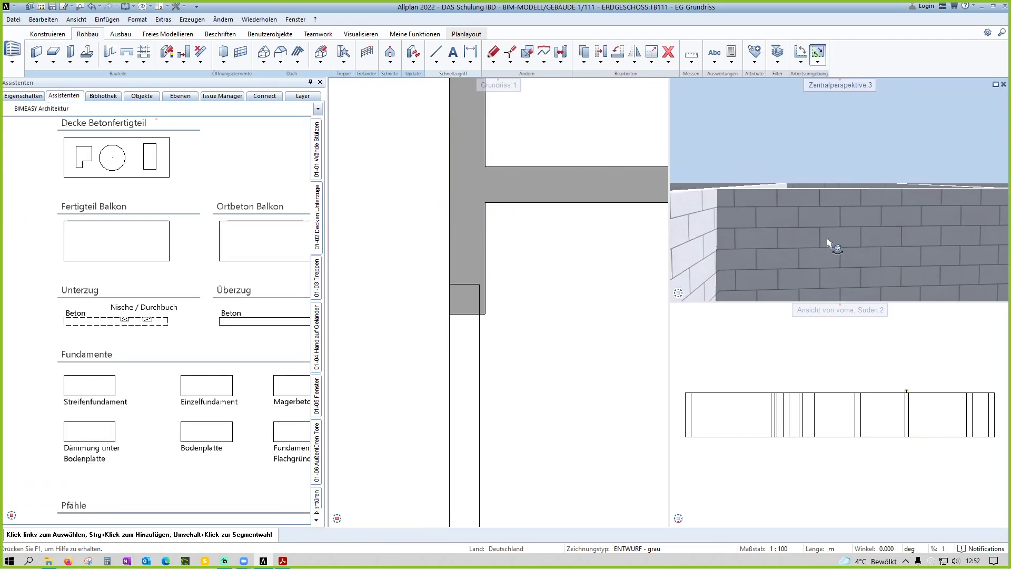
Step: Enlarge the Zentralperspektive pane and orbit it to view the 0.24 m beam on the walls
mouse_move(840, 232)
middle_down()
mouse_move(880, 223)
mouse_move(668, 229)
middle_up()
scroll(827, 211, down, 3)
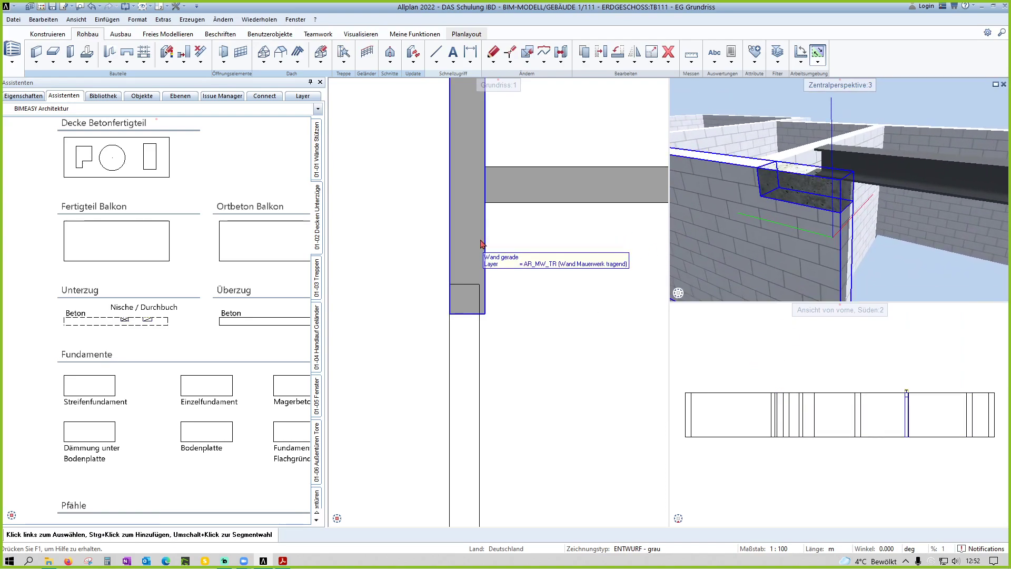
click(798, 230)
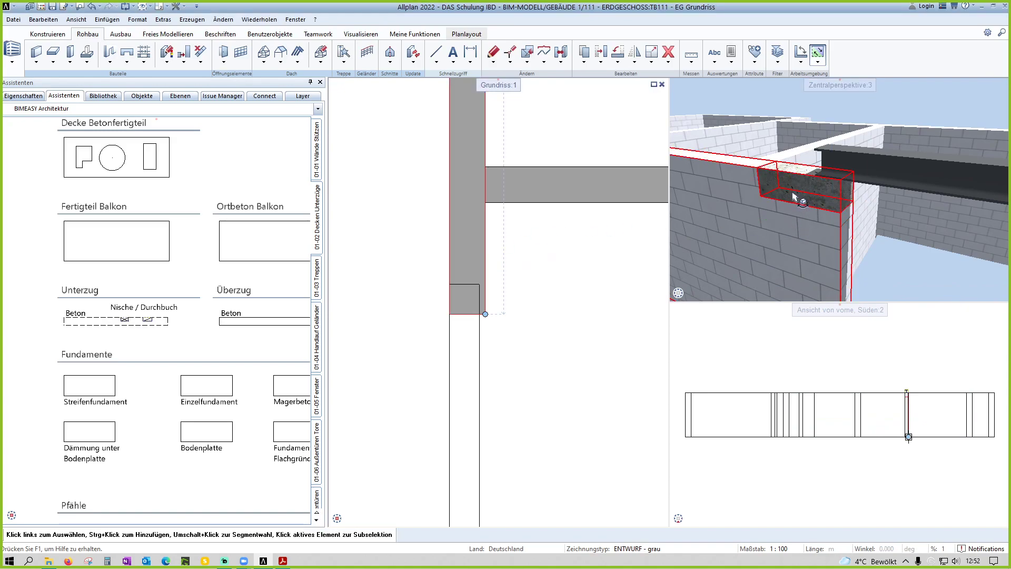
key(Escape)
scroll(787, 181, down, 3)
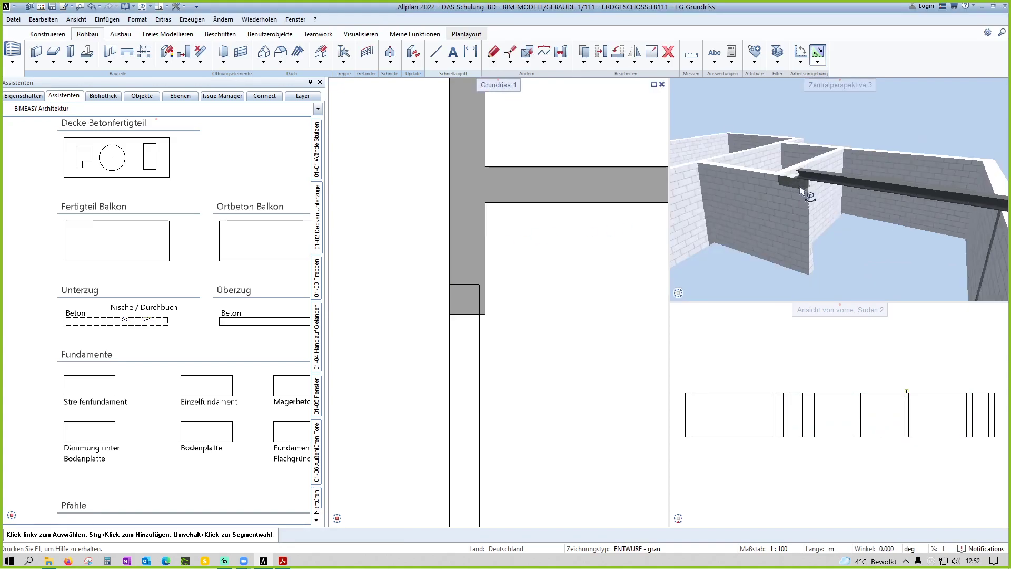
mouse_move(801, 186)
shift+middle_down()
mouse_move(889, 223)
mouse_move(810, 212)
shift+middle_up()
scroll(889, 224, down, 5)
drag(669, 302, 627, 341)
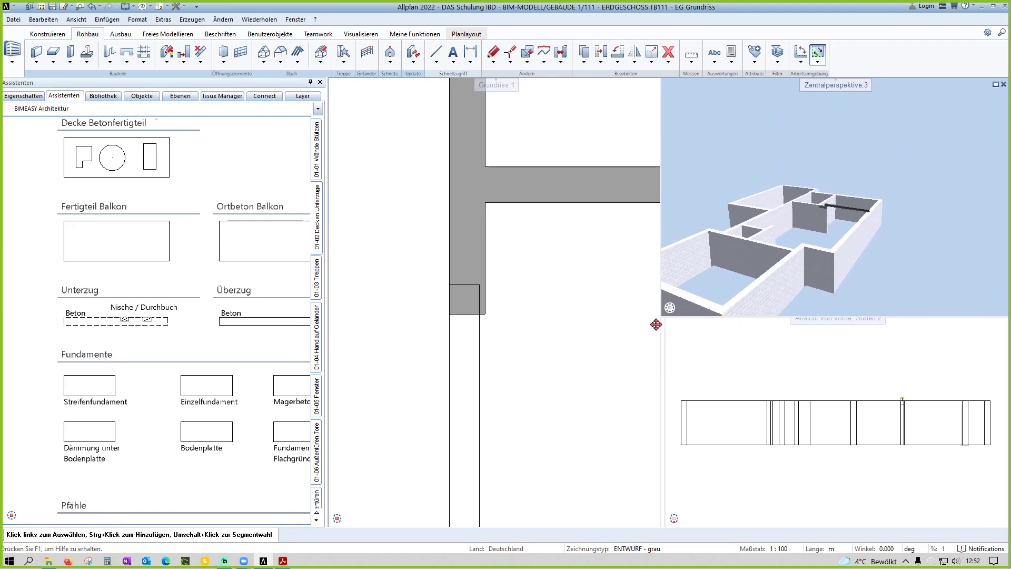
scroll(828, 228, up, 5)
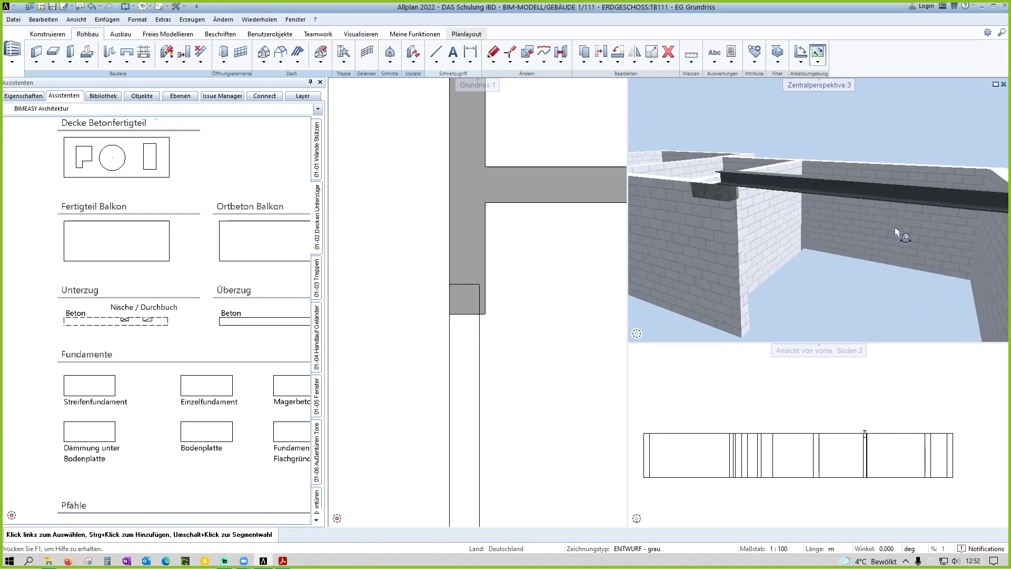
shift+middle_drag(878, 230, 767, 249)
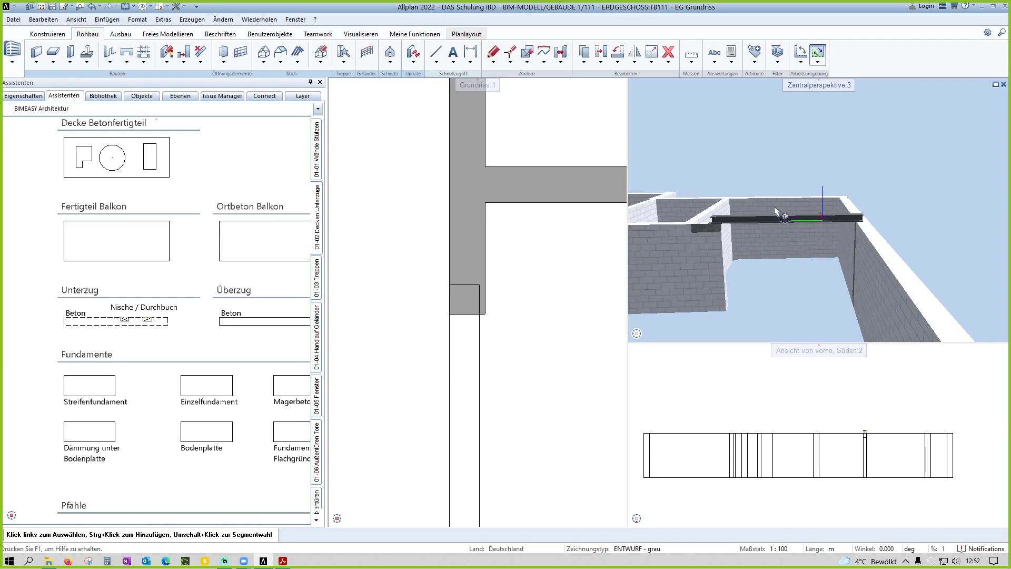
scroll(725, 245, up, 3)
mouse_move(716, 240)
middle_down()
mouse_move(710, 211)
mouse_move(774, 211)
middle_up()
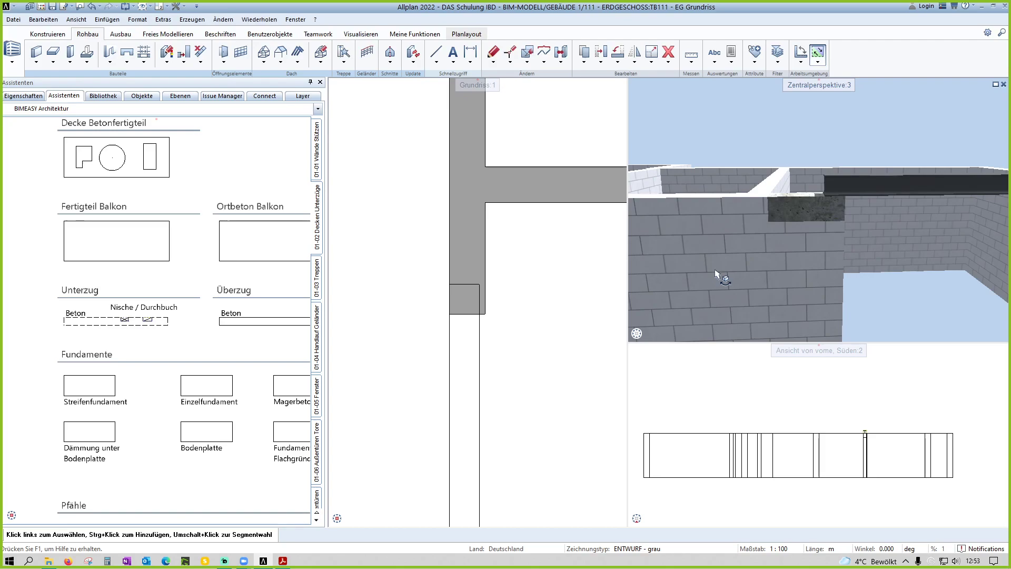
scroll(506, 304, down, 3)
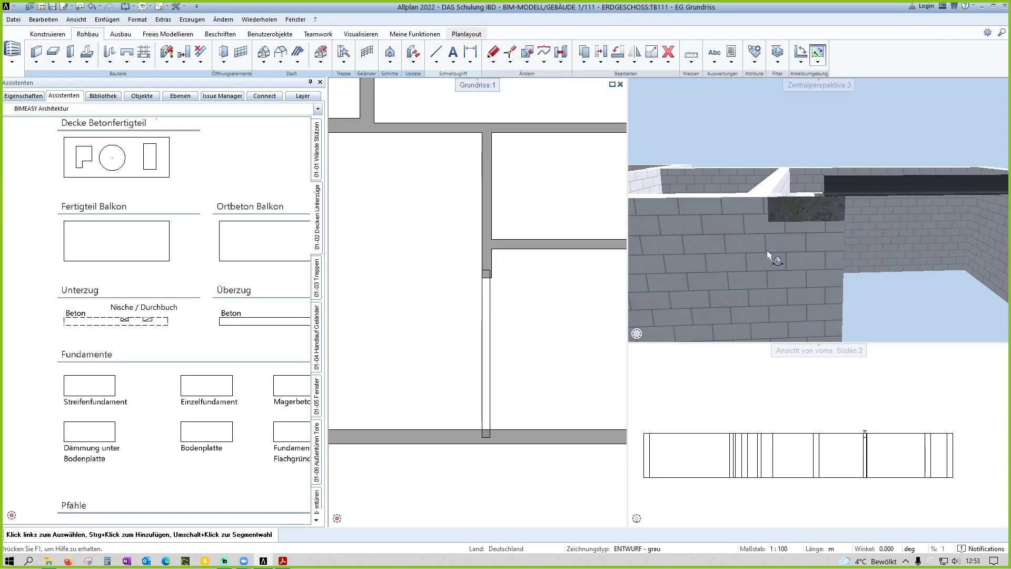
scroll(772, 253, down, 3)
scroll(801, 263, down, 3)
scroll(802, 264, up, 3)
scroll(802, 264, down, 3)
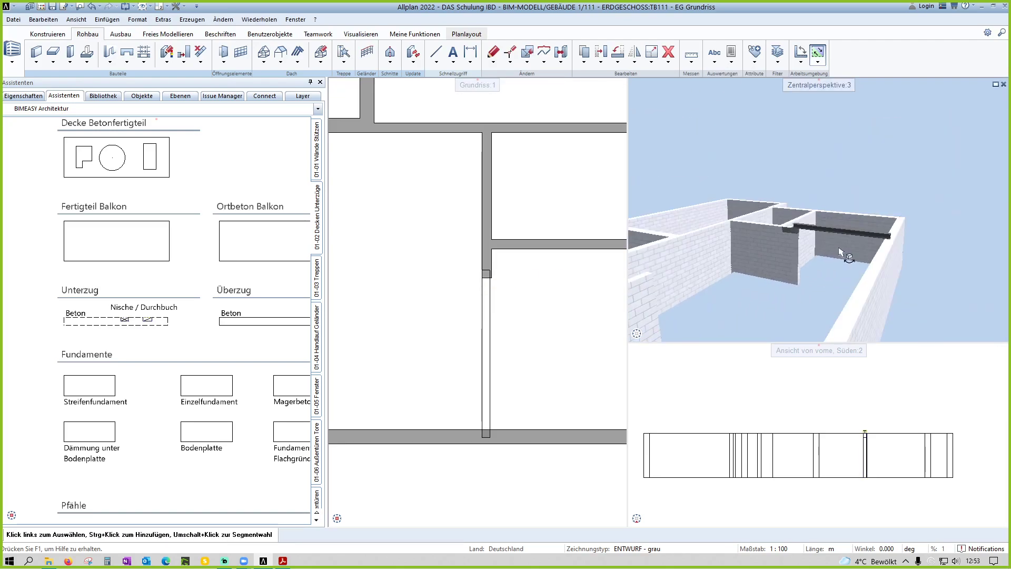
mouse_move(848, 253)
shift+middle_down()
mouse_move(937, 282)
mouse_move(943, 264)
shift+middle_up()
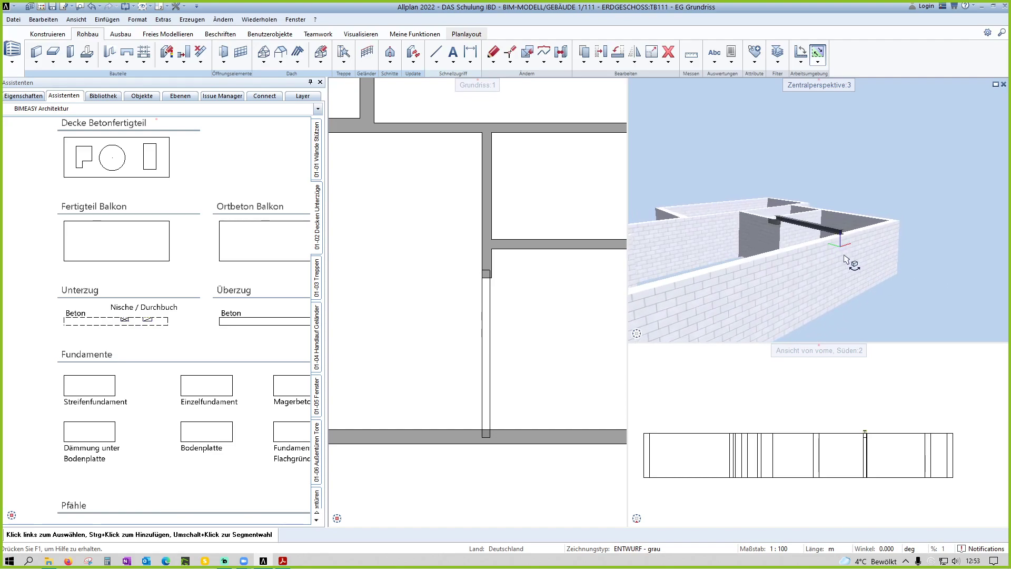
Step: Copy the column at the beam end and place the copy lower, inside the wall
middle_drag(503, 336, 498, 313)
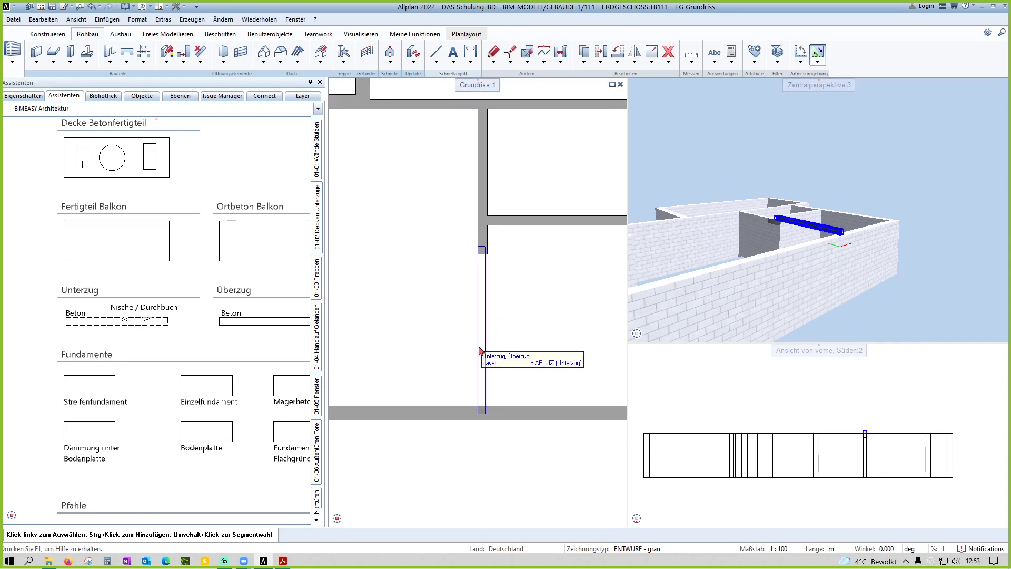
scroll(480, 409, up, 3)
click(495, 423)
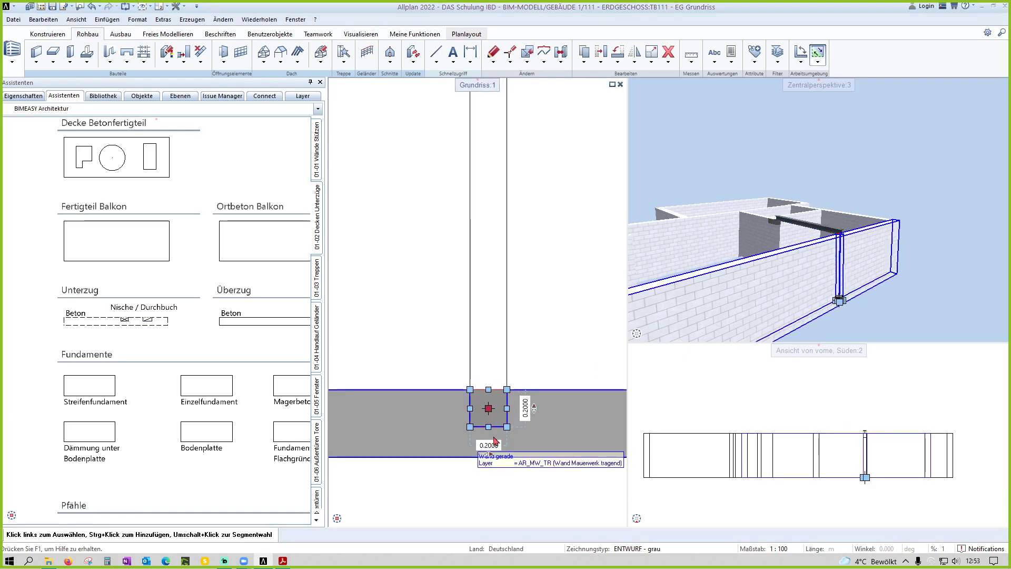
scroll(500, 421, up, 2)
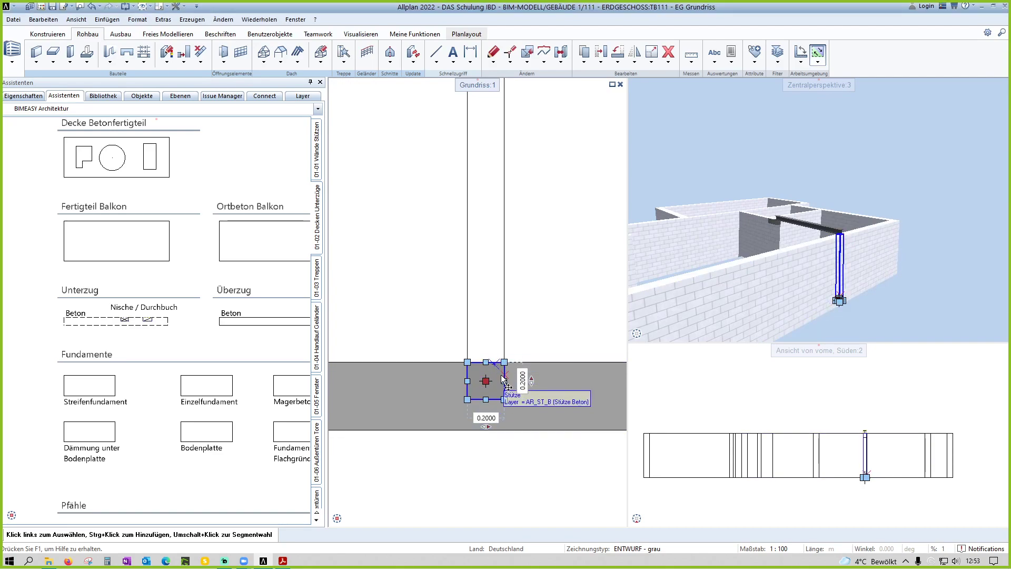
mouse_move(488, 408)
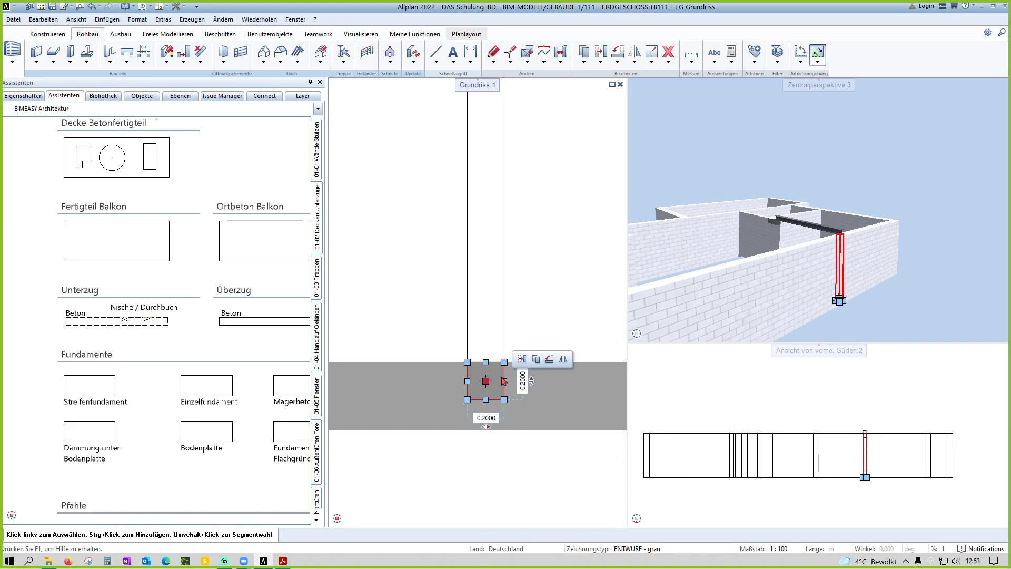
click(583, 52)
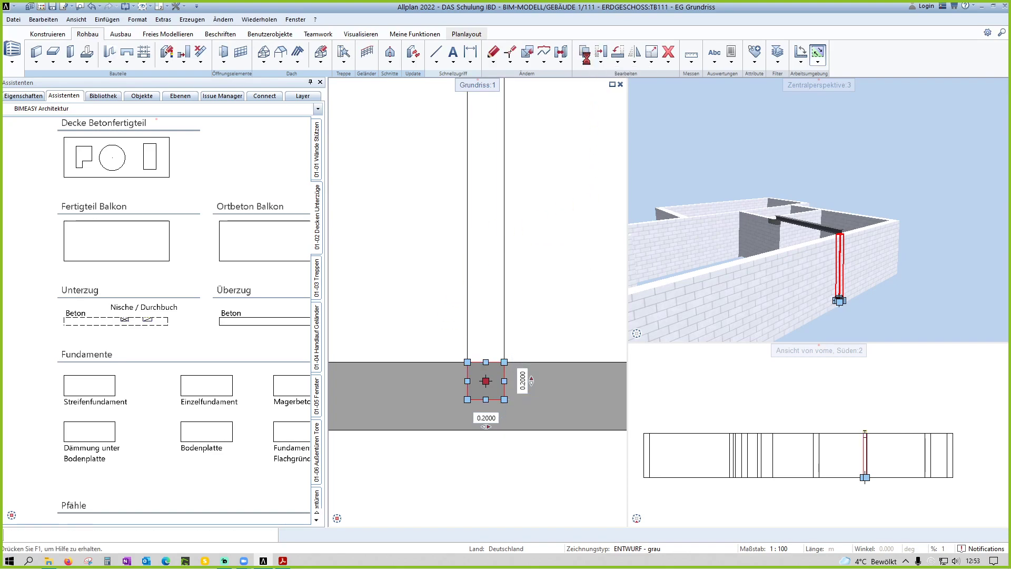
scroll(473, 386, up, 1)
click(474, 407)
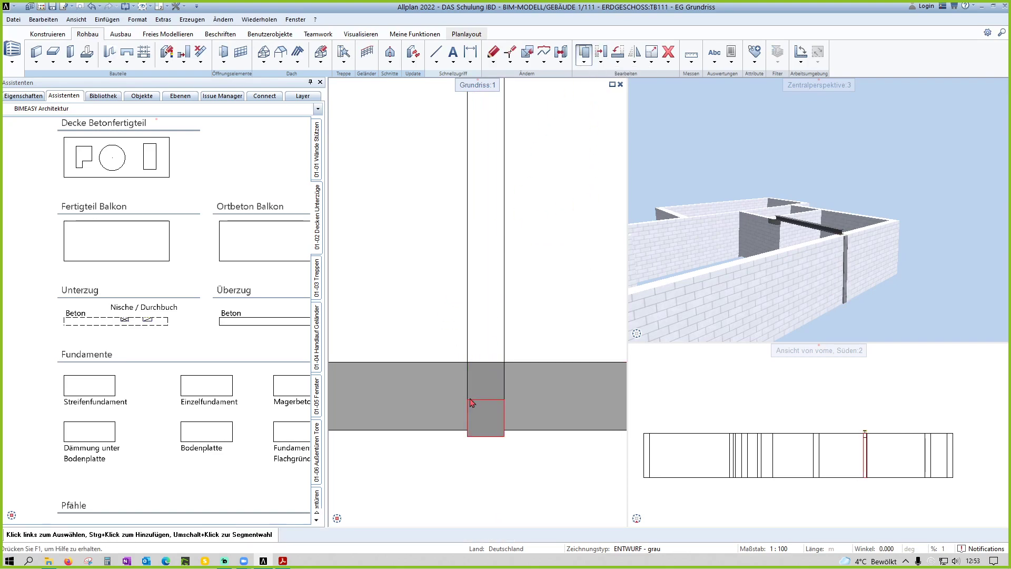
Step: Resize the copied column to 0.20 × 0.165 m so it fills the wall niche
click(474, 429)
click(517, 443)
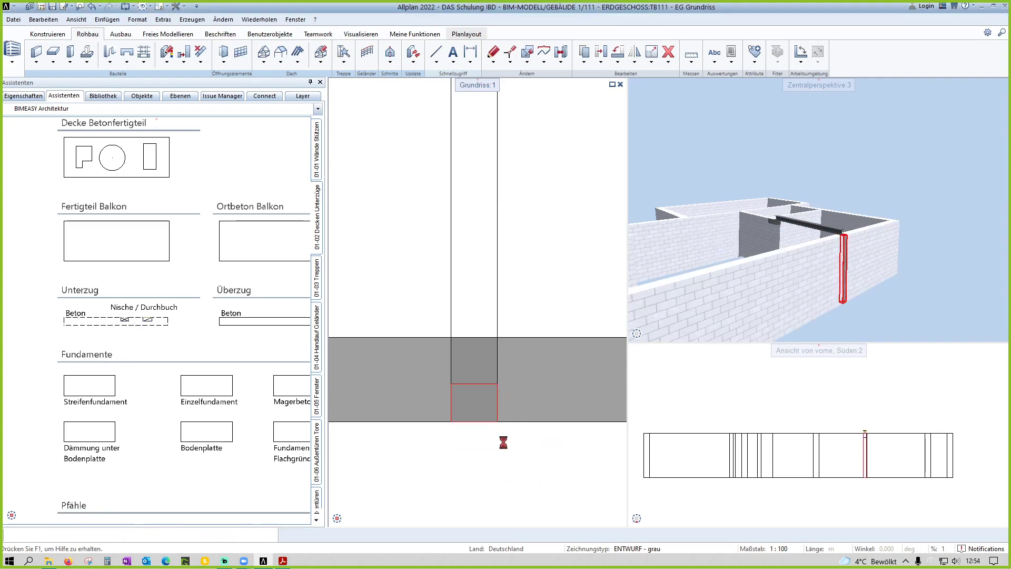
mouse_move(767, 326)
mouse_down()
mouse_move(855, 231)
mouse_move(854, 295)
mouse_up()
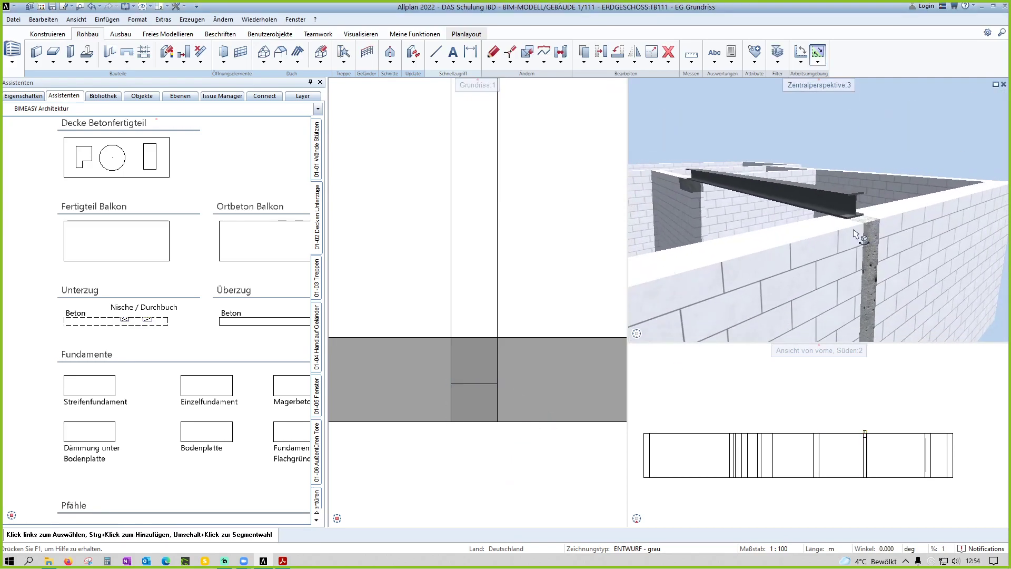
click(490, 407)
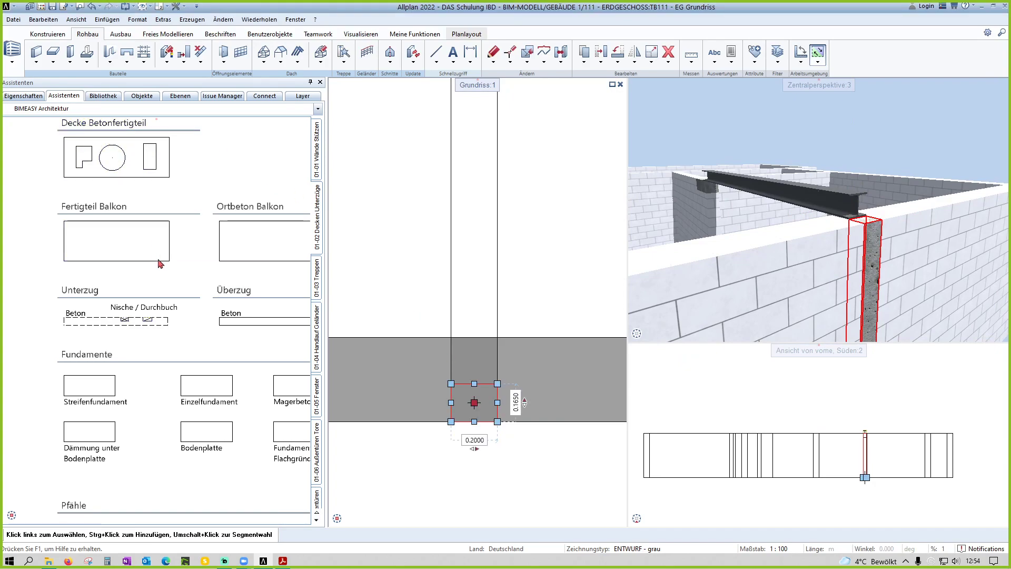
scroll(158, 264, down, 2)
click(60, 109)
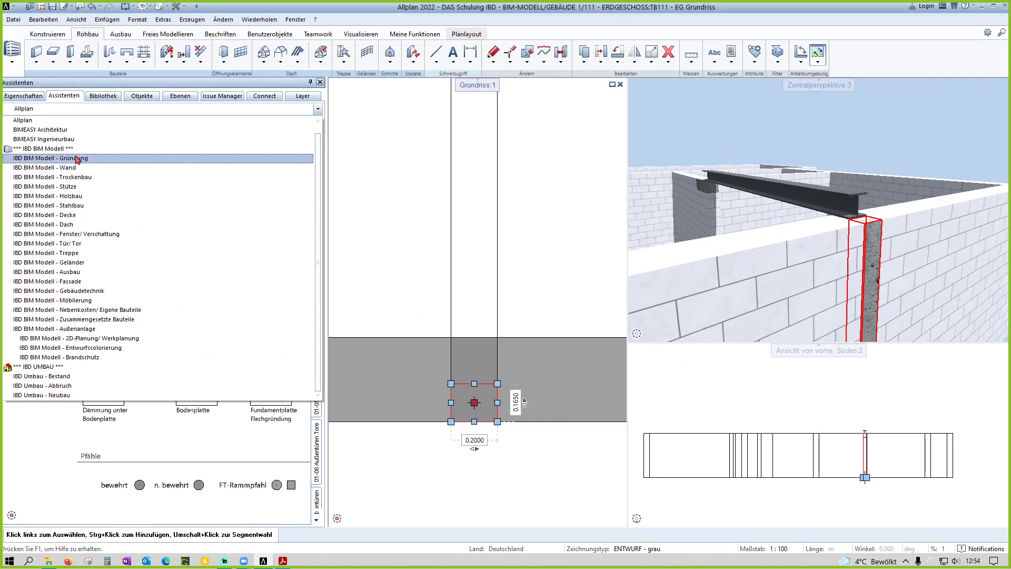
Step: Show the IBD Wand Erw. assistants at the Bimsstein walls and list Format-Eigenschaften modifizieren options
click(74, 168)
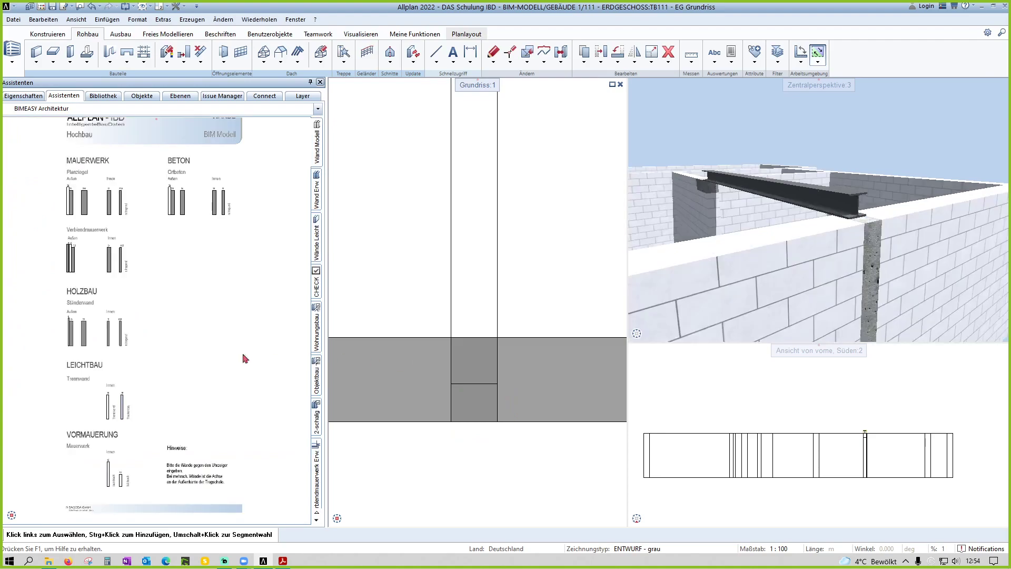
scroll(164, 322, up, 3)
scroll(210, 295, up, 2)
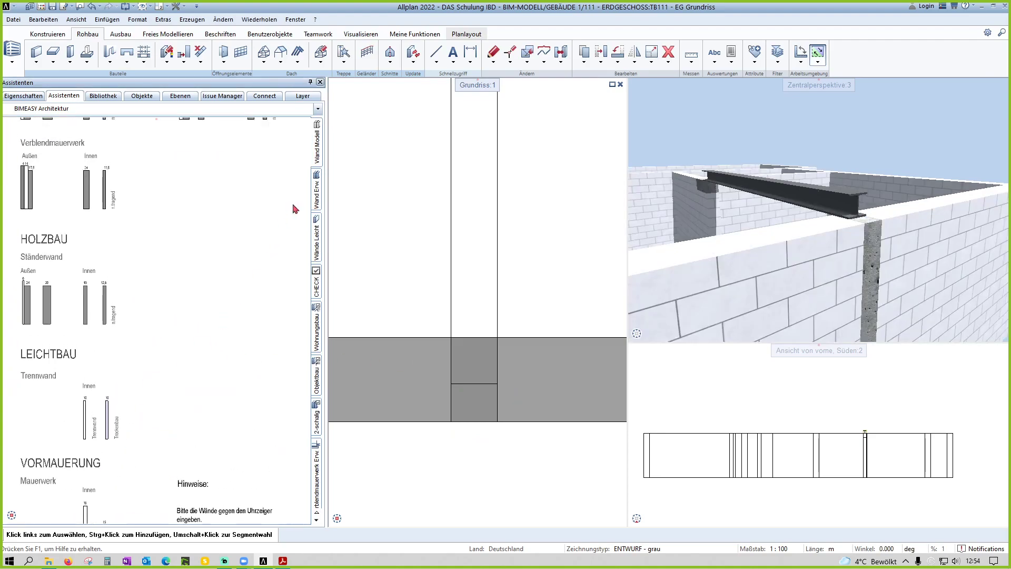
click(319, 201)
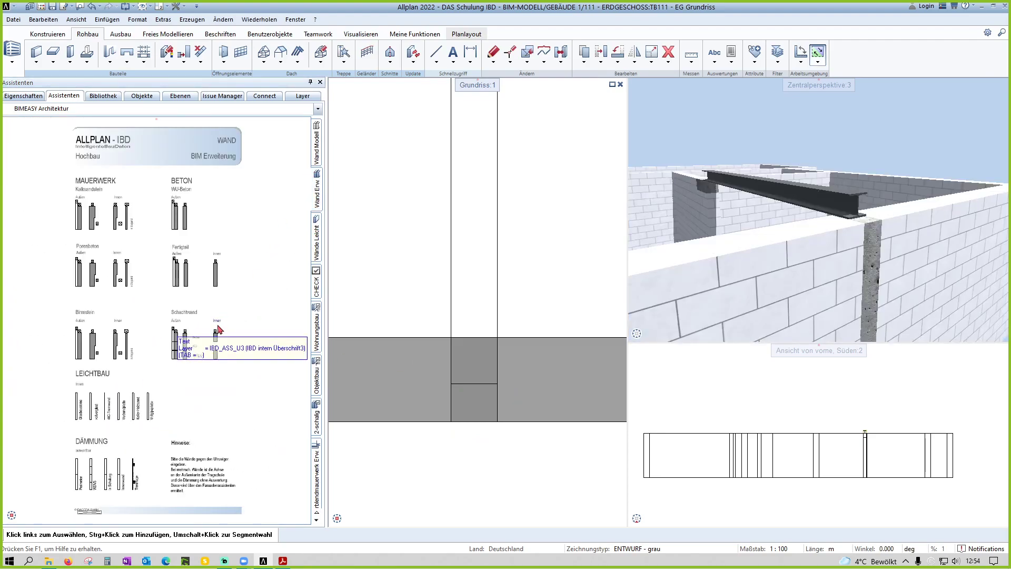
scroll(83, 369, up, 2)
scroll(77, 346, up, 1)
scroll(78, 346, up, 1)
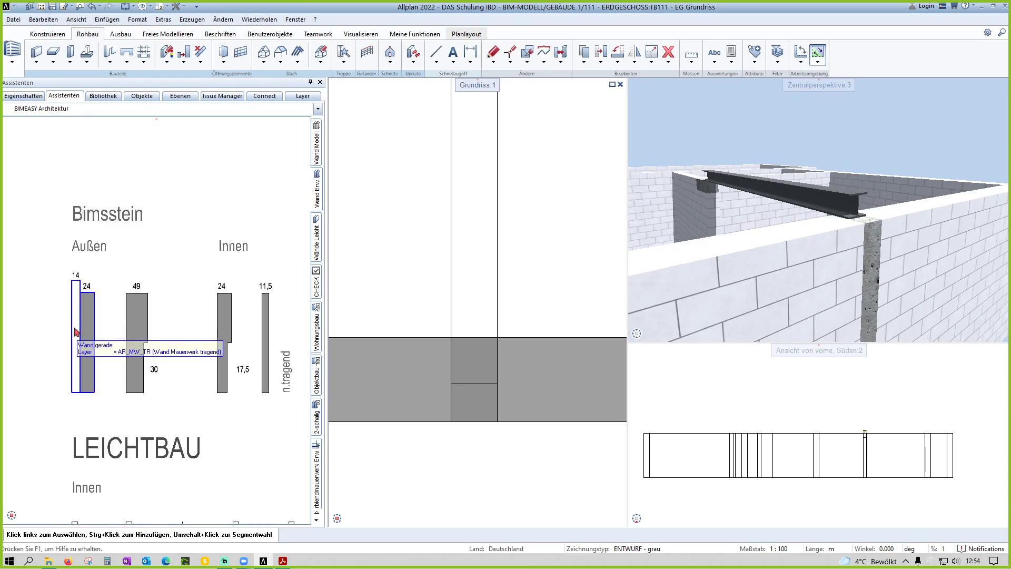
click(494, 63)
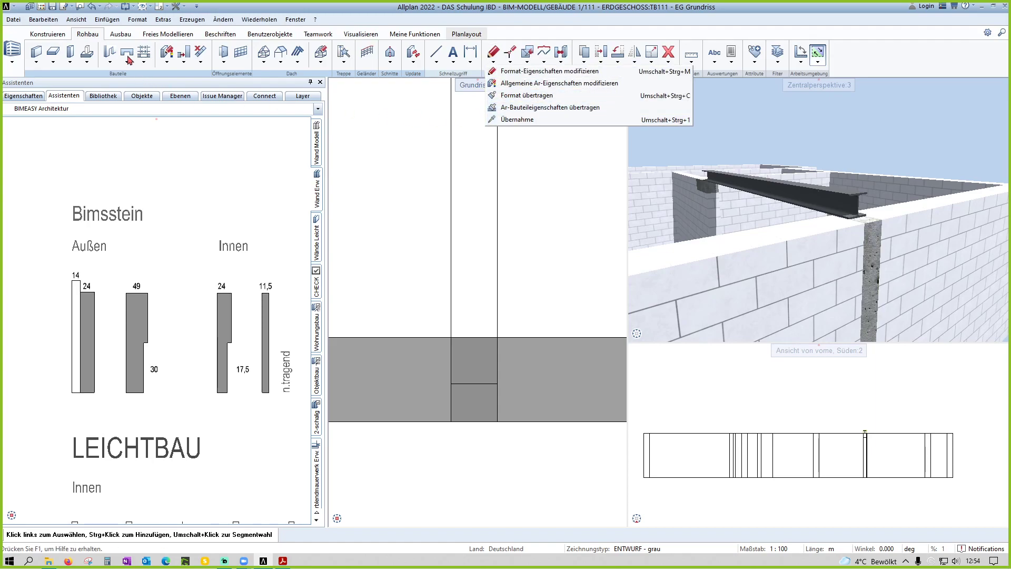
Step: Transfer the palette insulation wall's properties (Polystyrol, Dämmung hart) to the niche column, excluding Höhe
click(523, 102)
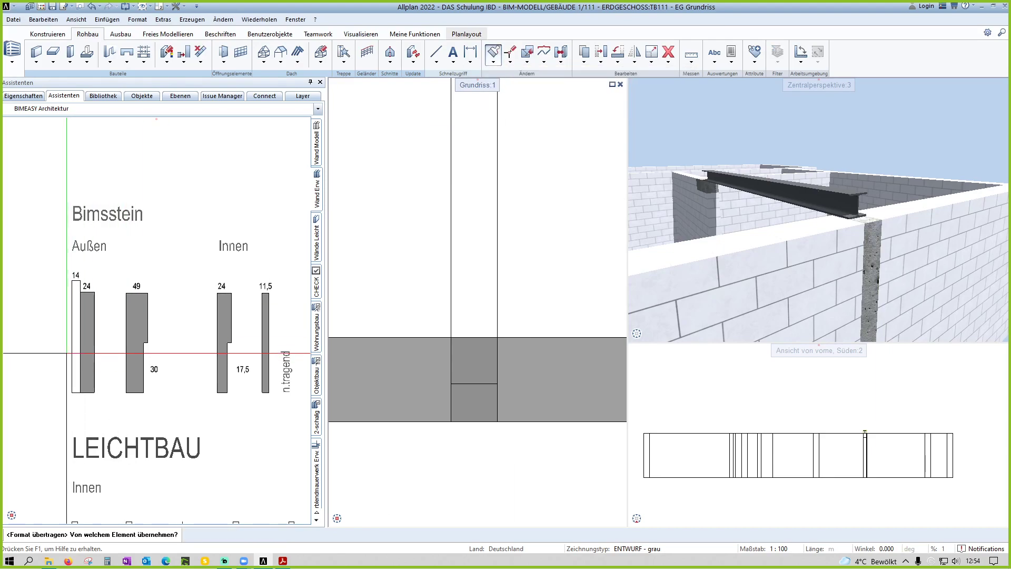
click(167, 54)
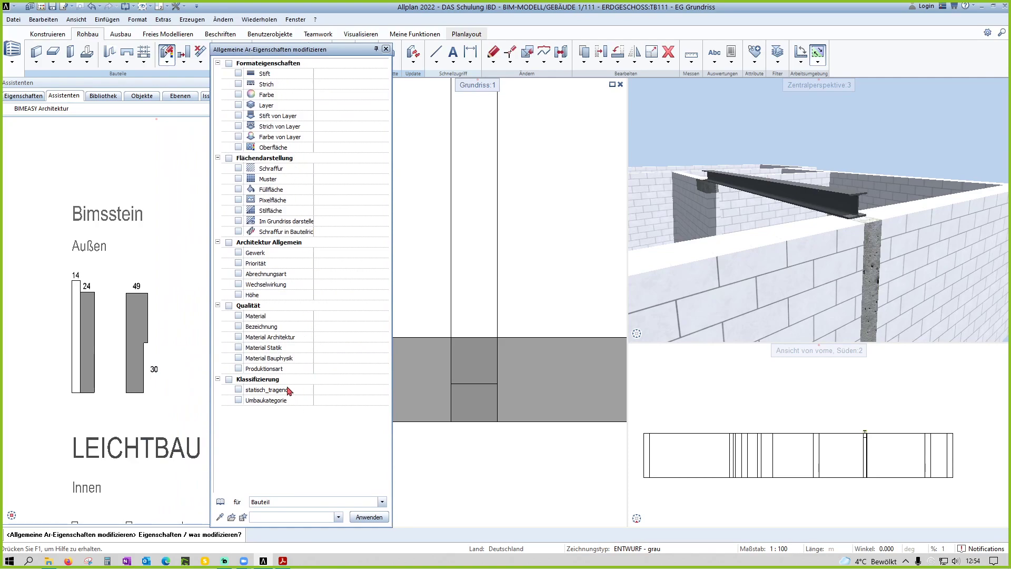
click(221, 514)
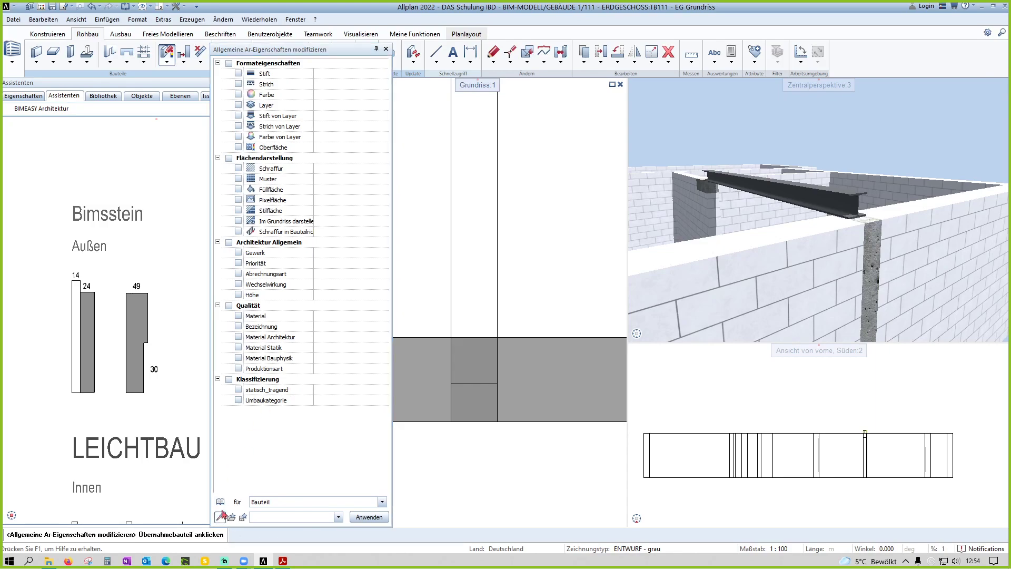
click(75, 288)
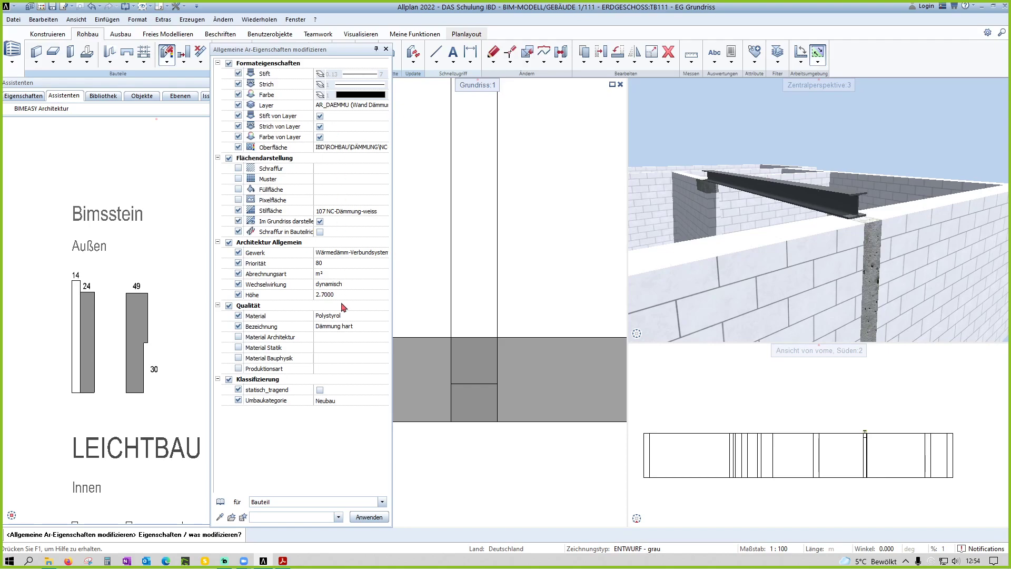
click(238, 295)
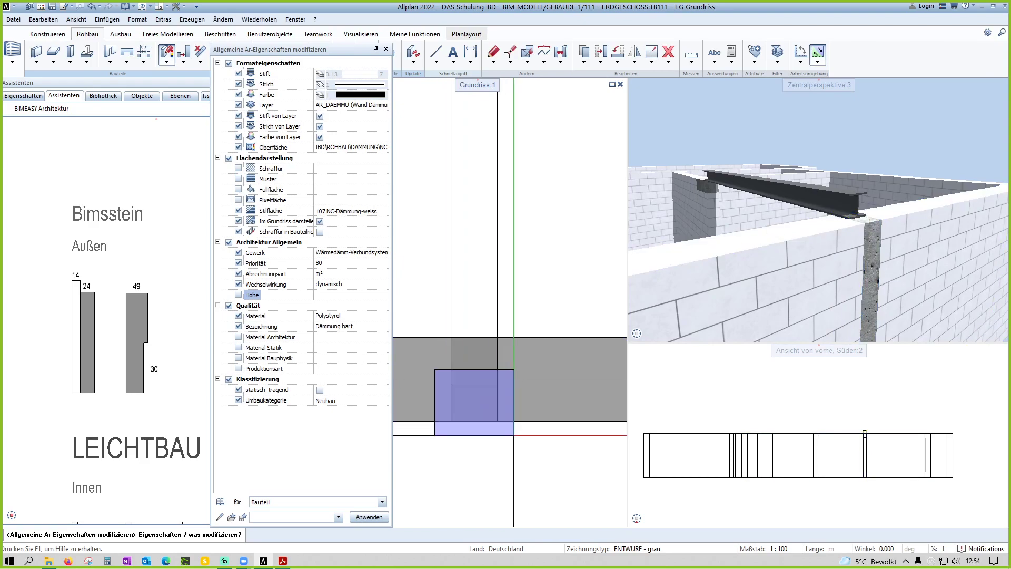
click(472, 403)
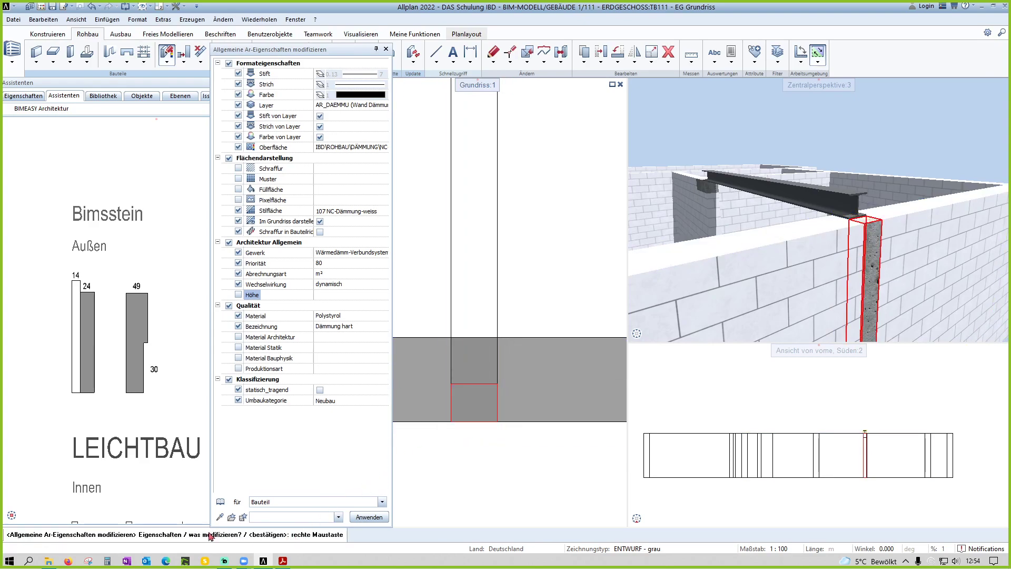
right_click(468, 479)
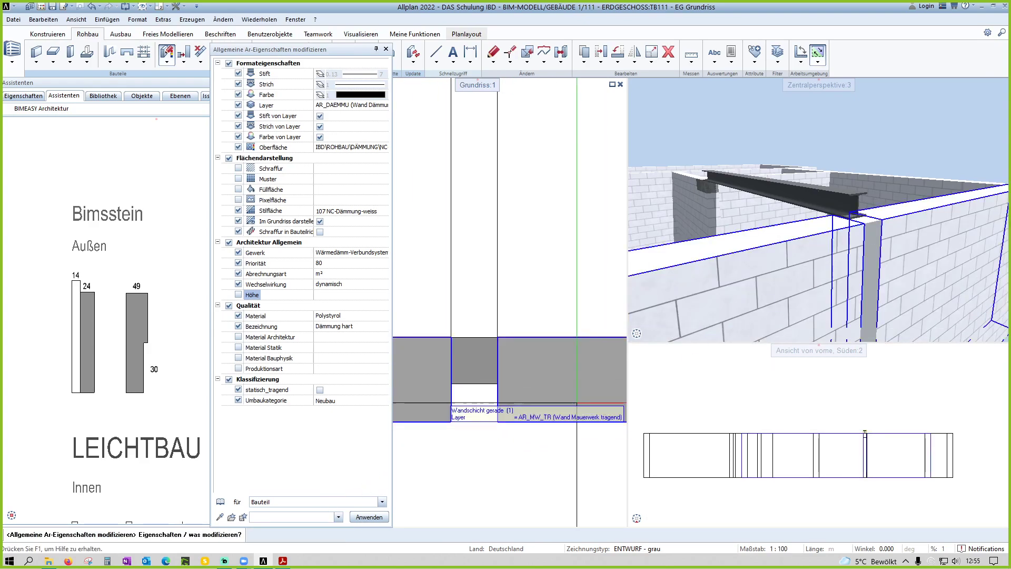
key(Escape)
click(471, 403)
drag(663, 322, 753, 248)
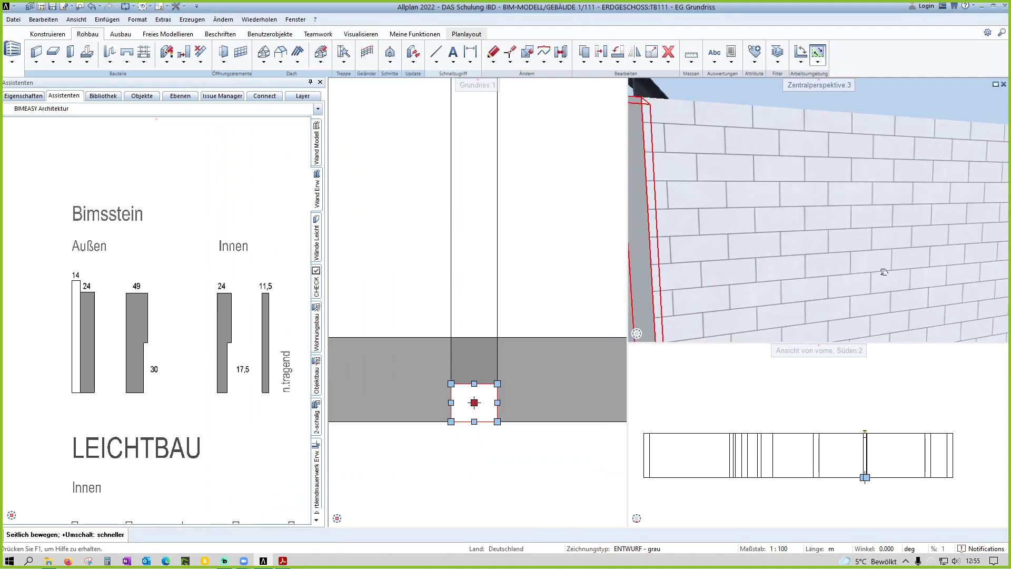
scroll(753, 247, down, 5)
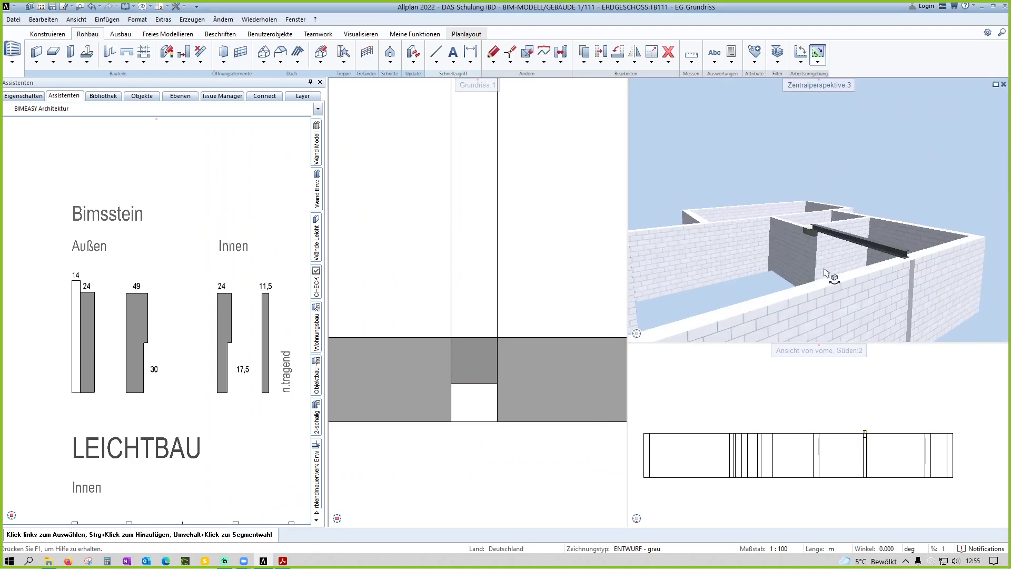
drag(822, 274, 870, 296)
scroll(870, 296, up, 5)
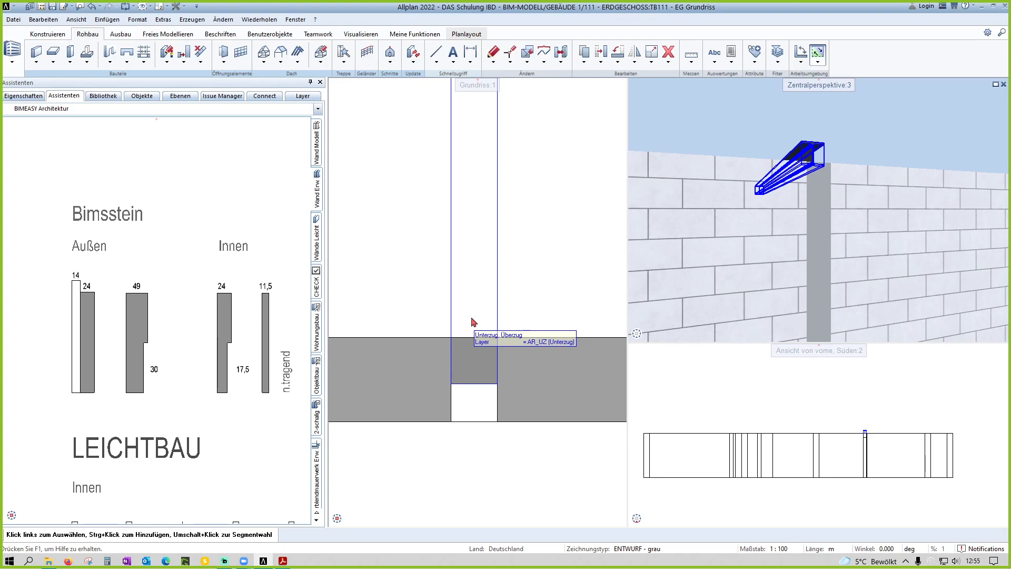
click(479, 406)
scroll(481, 410, up, 1)
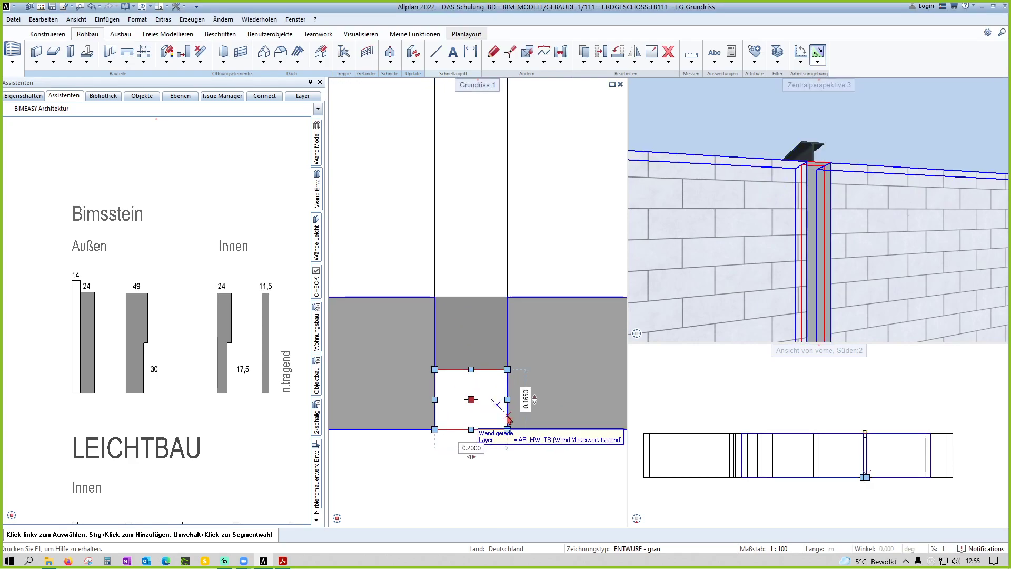
scroll(485, 416, down, 2)
key(Escape)
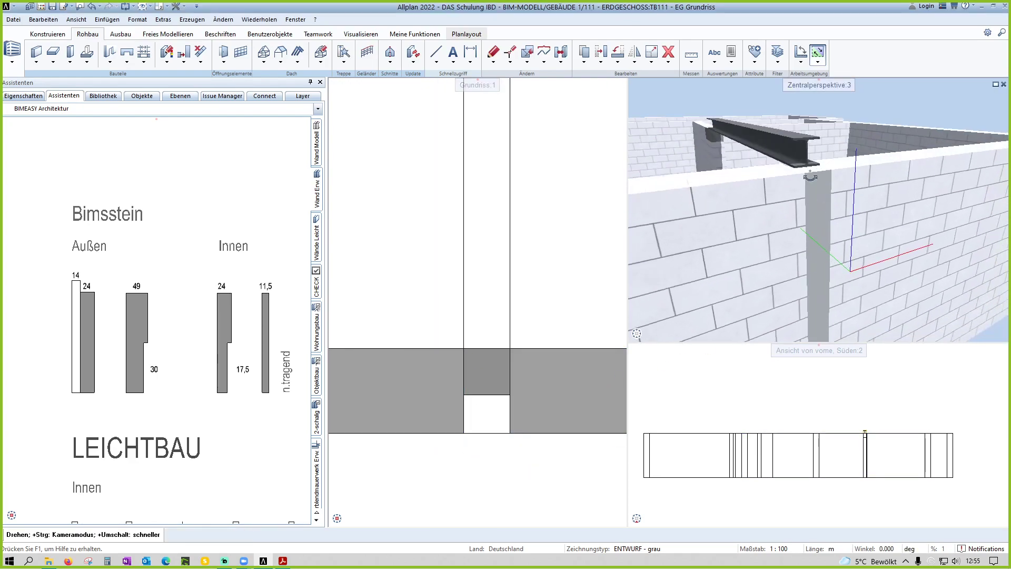
mouse_move(860, 262)
mouse_down()
mouse_move(826, 182)
mouse_move(659, 185)
mouse_move(553, 220)
mouse_up()
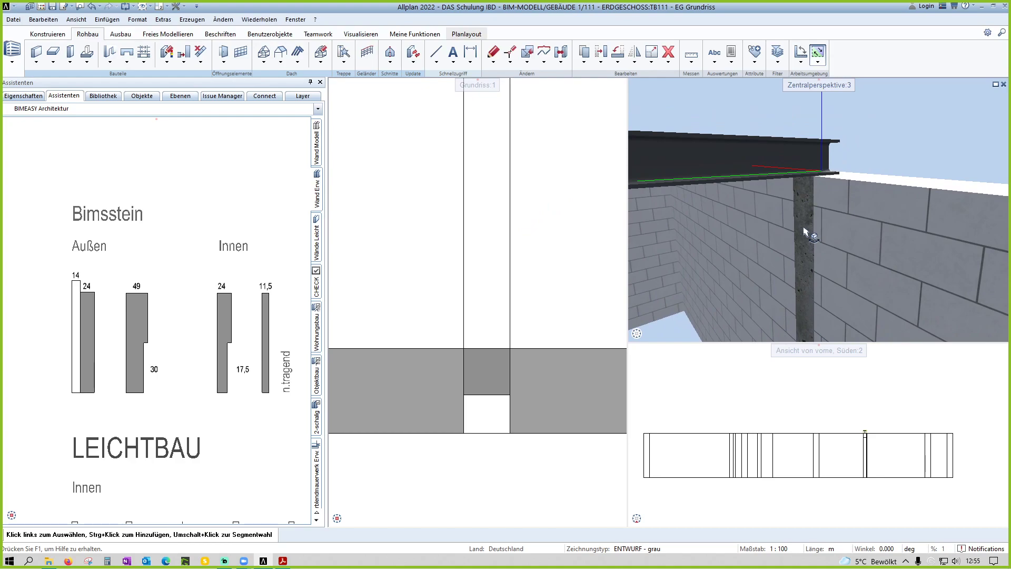
drag(765, 228, 740, 261)
mouse_move(864, 217)
mouse_down()
mouse_move(896, 276)
mouse_move(843, 264)
mouse_up()
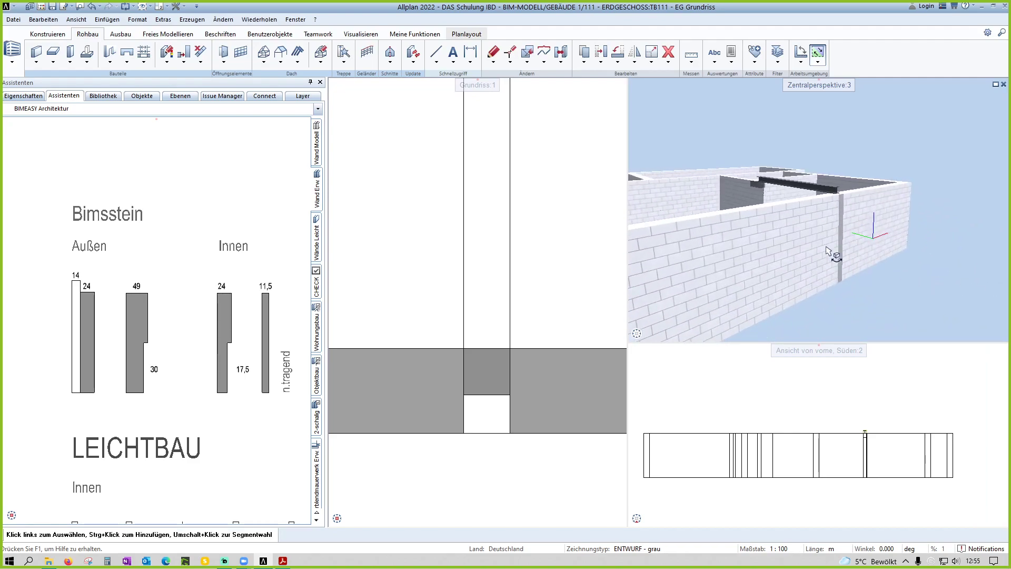
scroll(527, 349, down, 1)
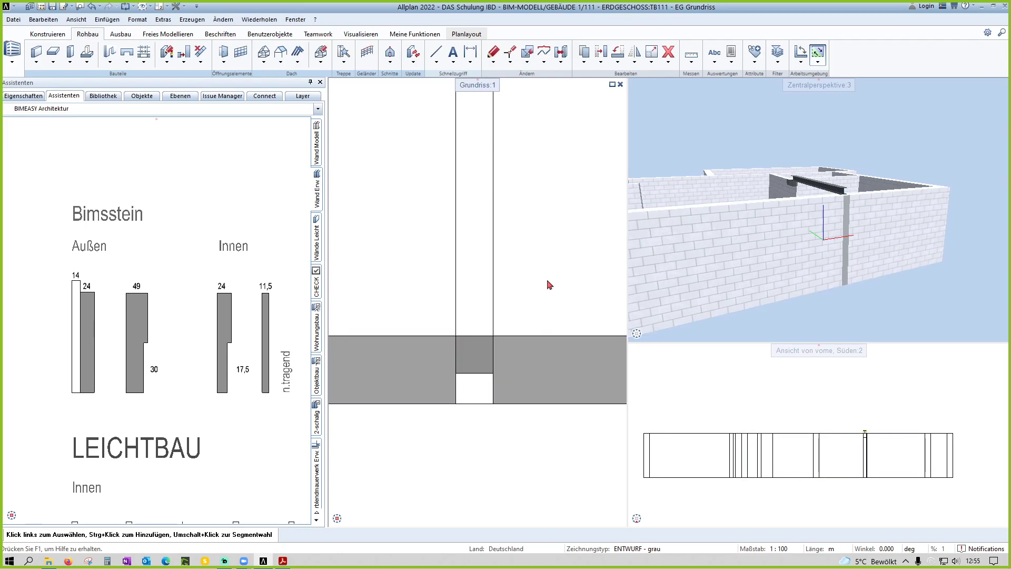
scroll(482, 290, down, 2)
scroll(505, 343, down, 2)
scroll(508, 319, down, 2)
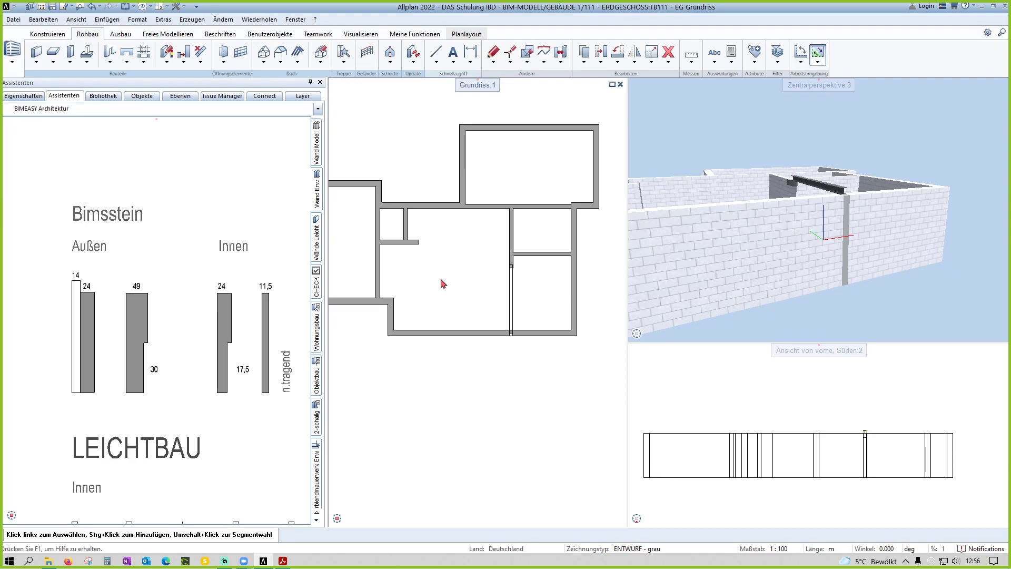
Step: Orbit and zoom the Zentralperspektive onto the steel beam sitting on the masonry walls
mouse_move(808, 158)
shift+middle_down()
mouse_move(935, 238)
mouse_move(921, 274)
mouse_move(839, 226)
mouse_move(914, 211)
mouse_move(903, 206)
shift+middle_up()
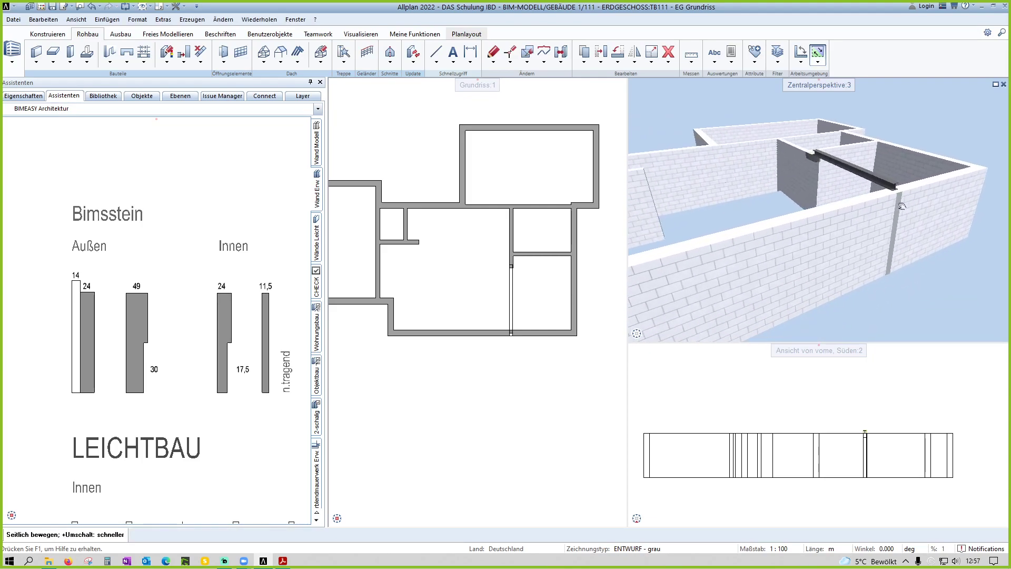
scroll(902, 206, up, 3)
scroll(903, 206, up, 3)
scroll(903, 206, up, 3)
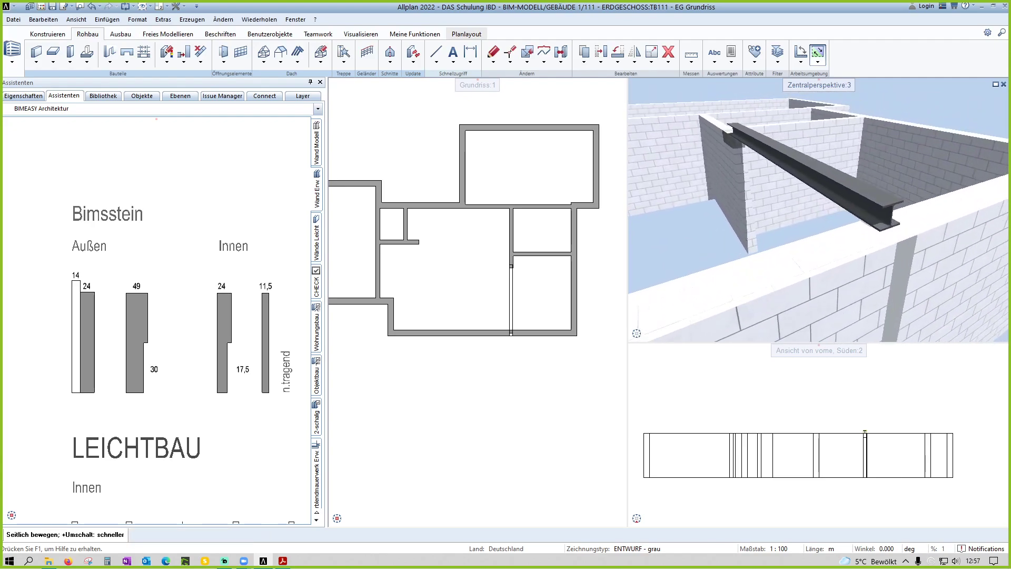
scroll(869, 193, down, 1)
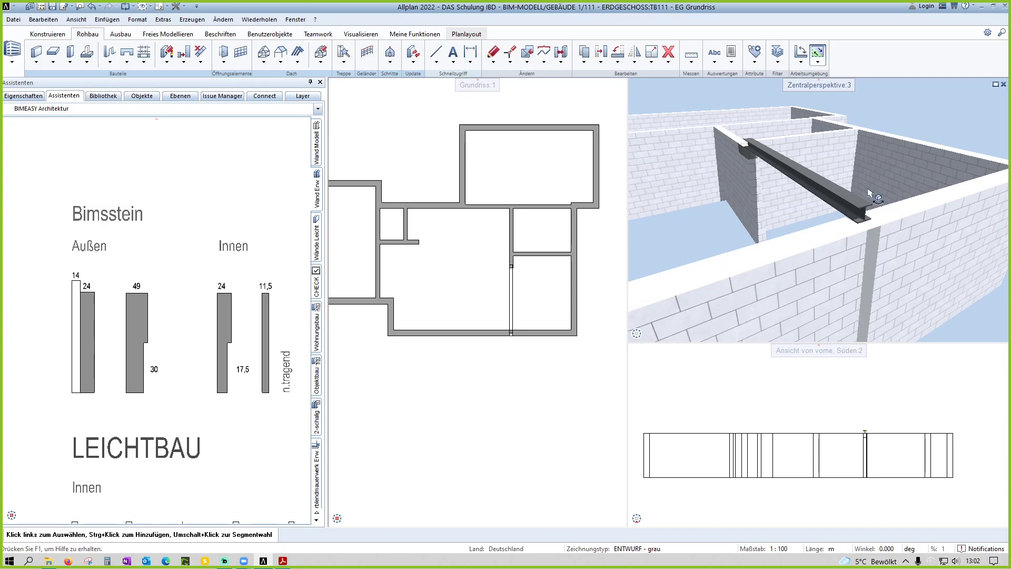
Step: Widen the Grundriss view beside the 3D views and pan the palette to the LEICHTBAU walls
middle_drag(582, 242, 614, 261)
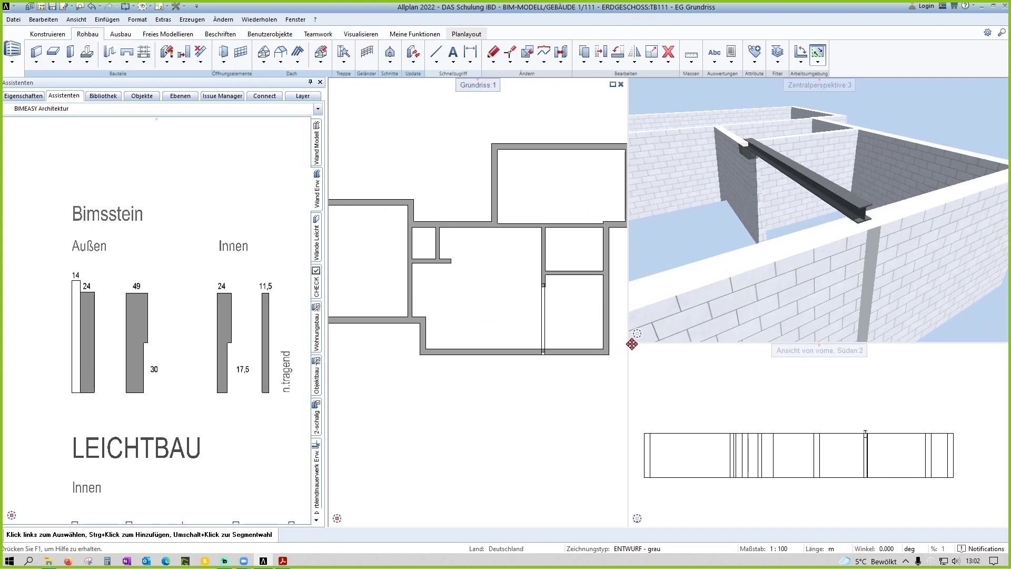
drag(628, 352, 783, 337)
middle_drag(556, 277, 601, 296)
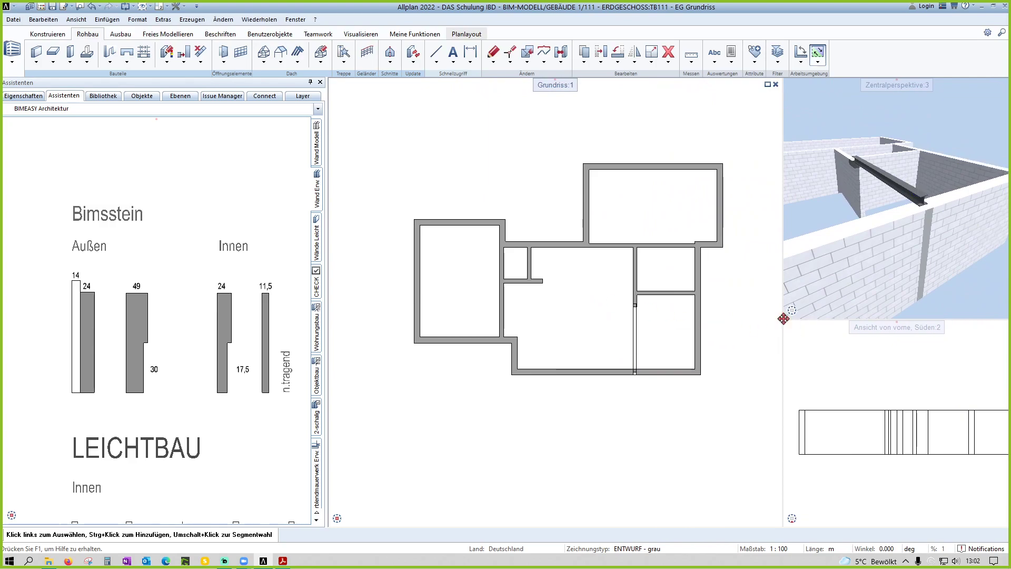
drag(783, 316, 739, 313)
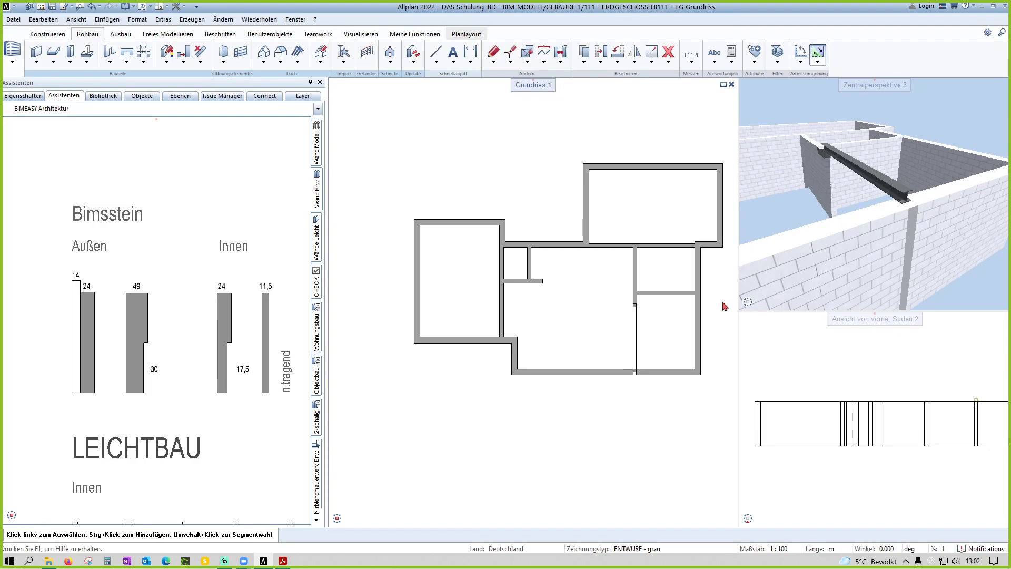
middle_drag(610, 266, 594, 284)
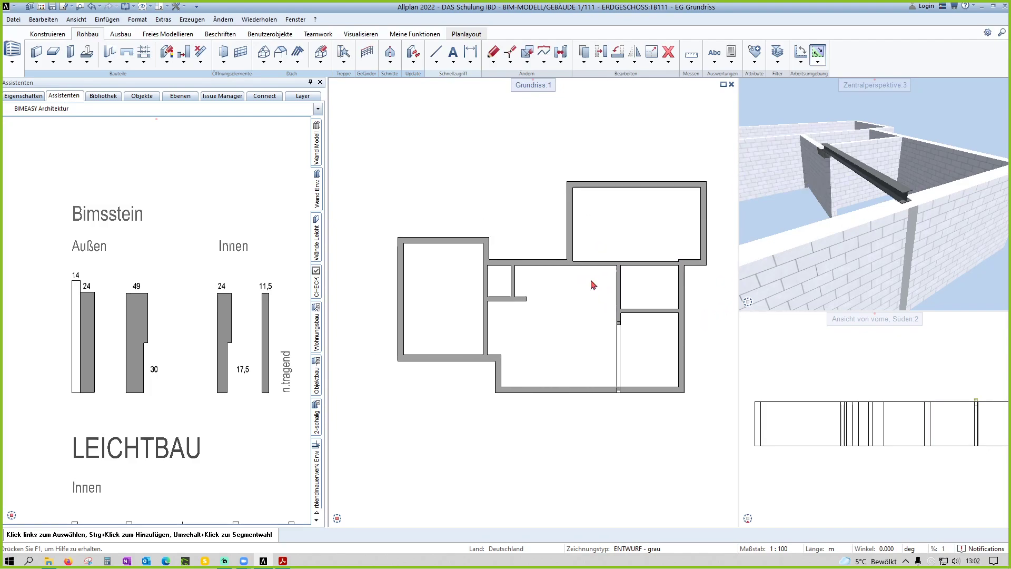
middle_drag(168, 291, 105, 172)
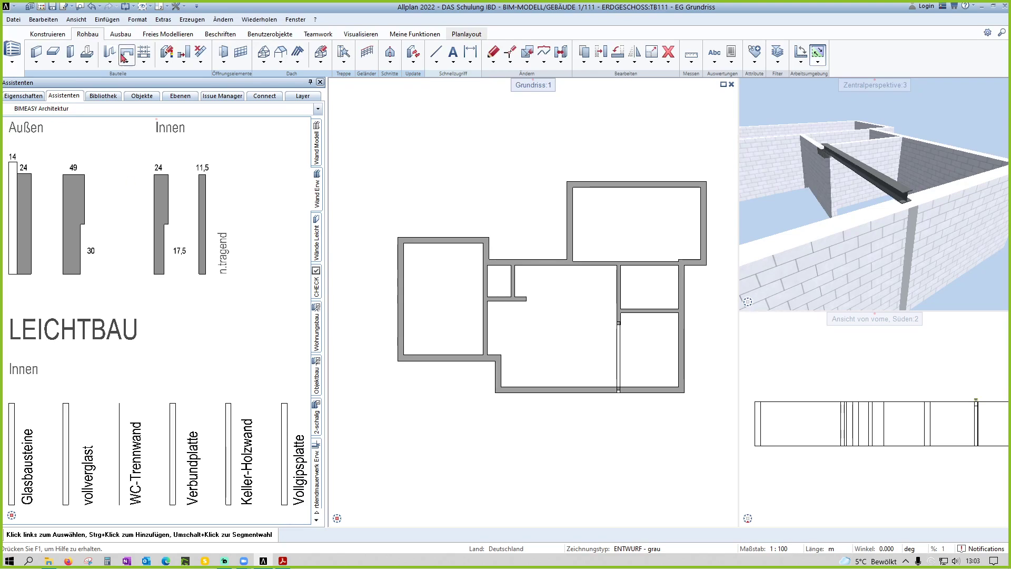
Step: Choose the BIMEASY Architektur assistant set from the Assistenten list
mouse_move(547, 348)
middle_down()
mouse_move(488, 346)
mouse_move(516, 351)
middle_up()
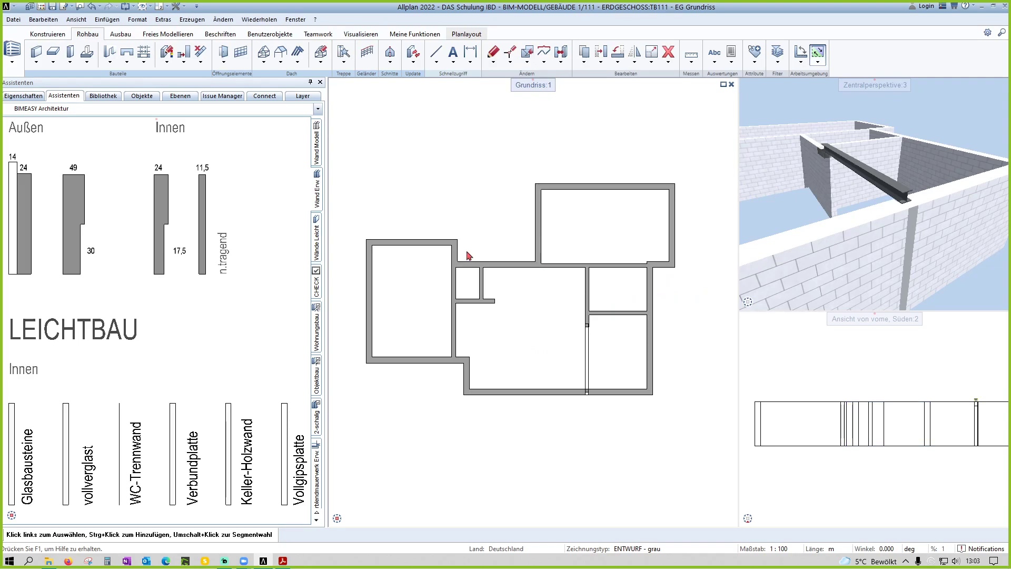
scroll(182, 271, down, 1)
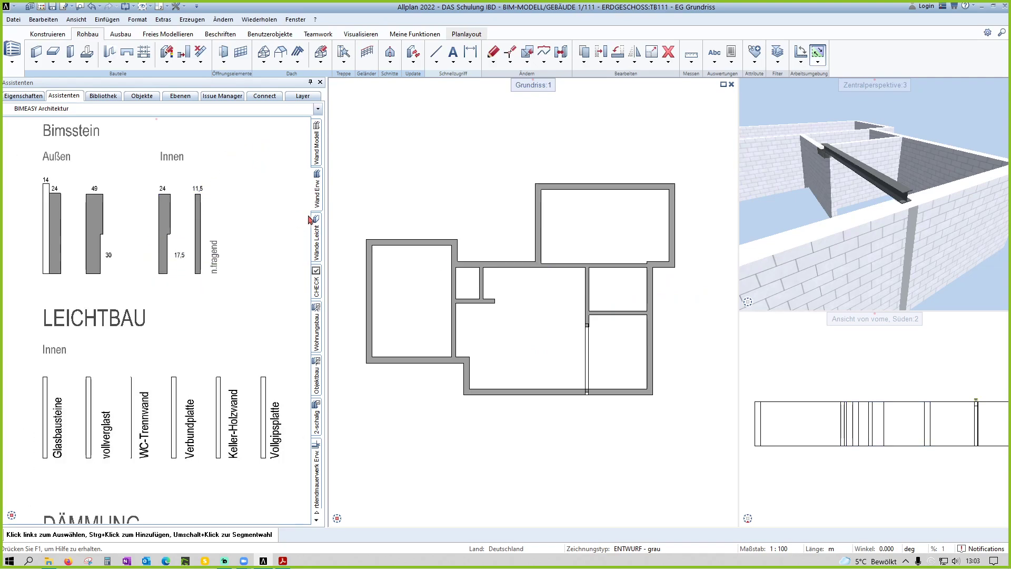
scroll(264, 247, down, 2)
scroll(214, 275, down, 1)
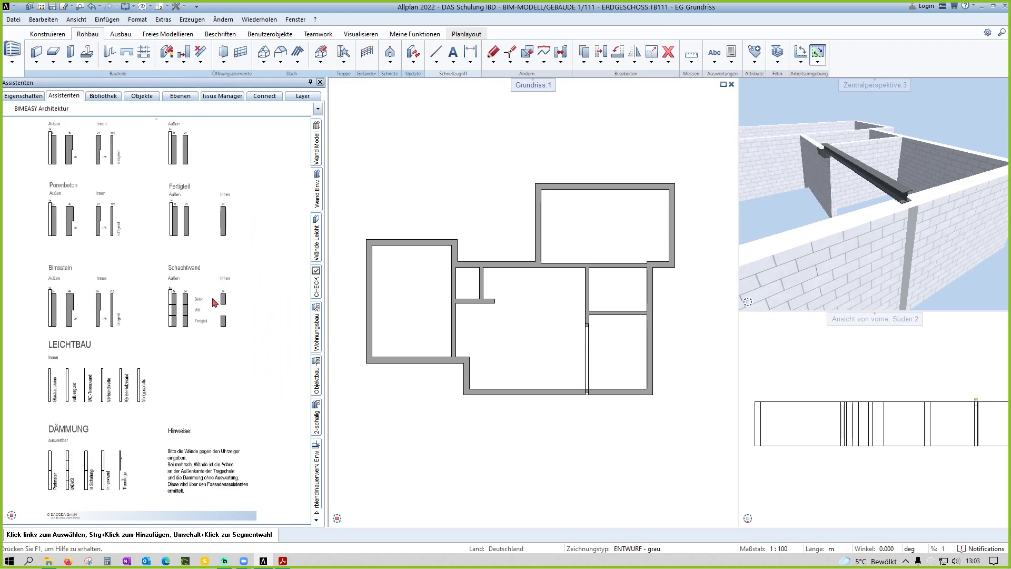
click(317, 184)
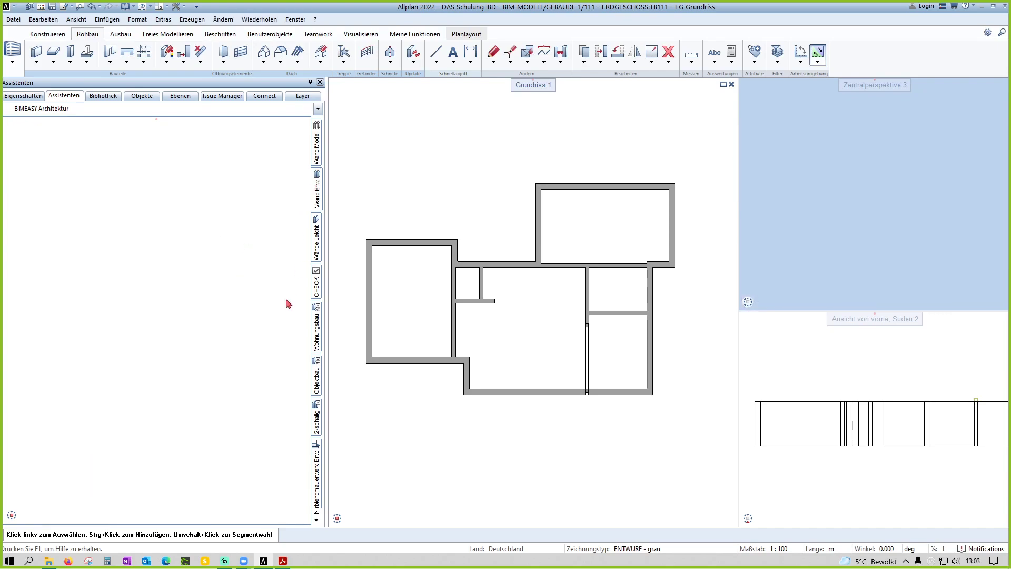
click(318, 109)
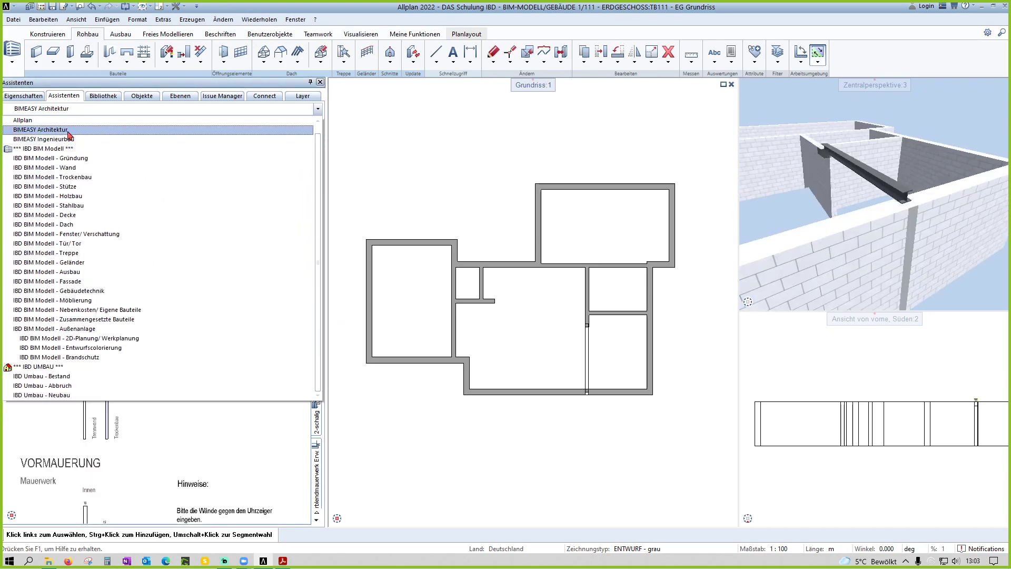
click(164, 215)
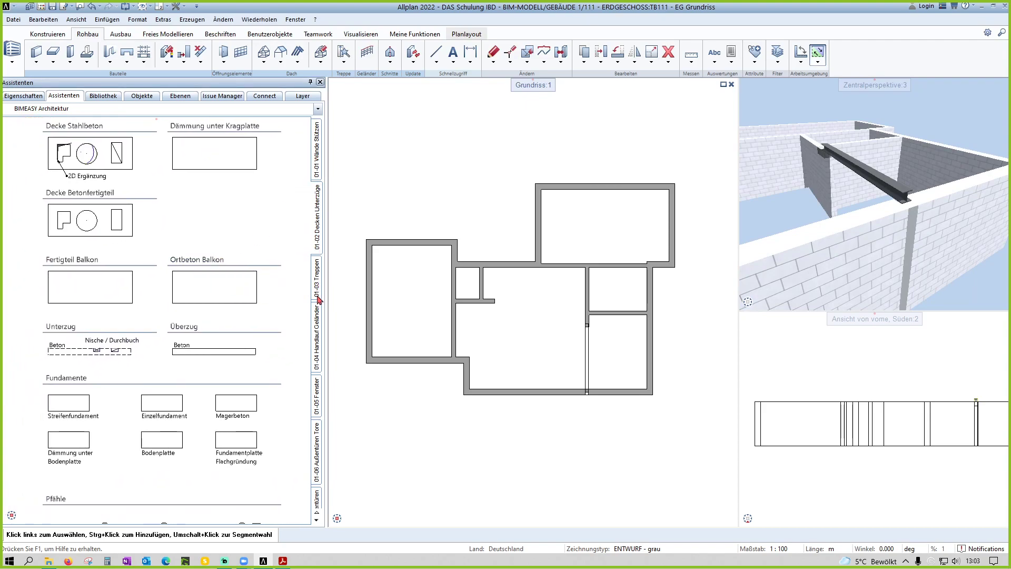
Step: Show the 01-01 Wände Stützen page zoomed to the Trockenbauwand 7.5, 10 and 12.5 samples
click(316, 145)
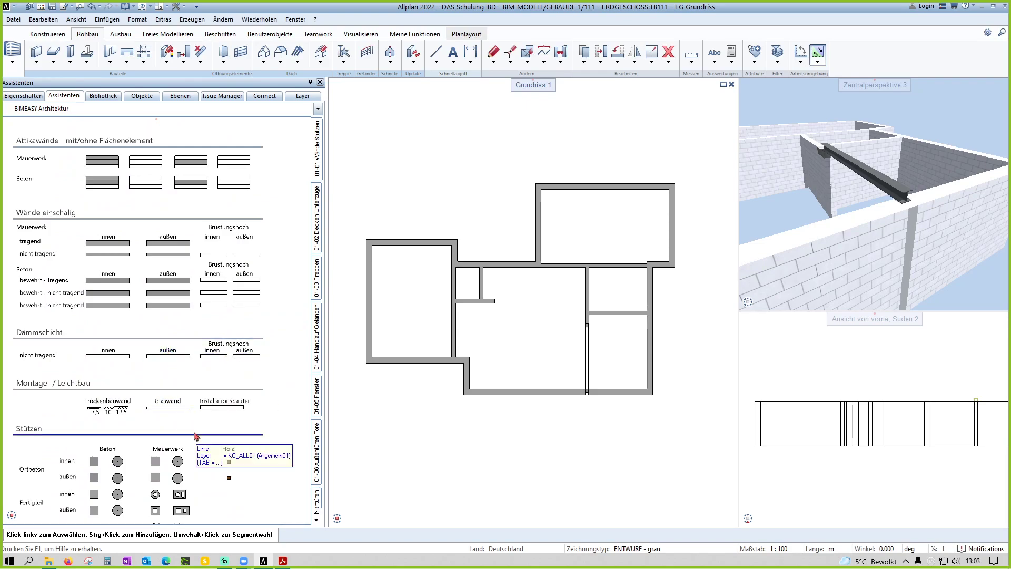
scroll(164, 371, up, 1)
scroll(162, 354, up, 1)
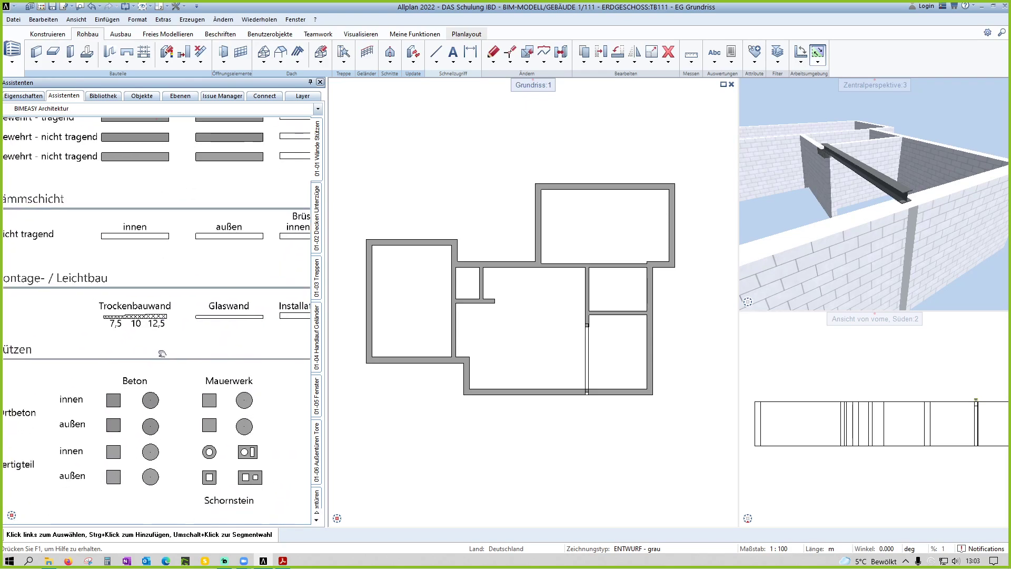
scroll(163, 354, down, 1)
scroll(143, 310, down, 1)
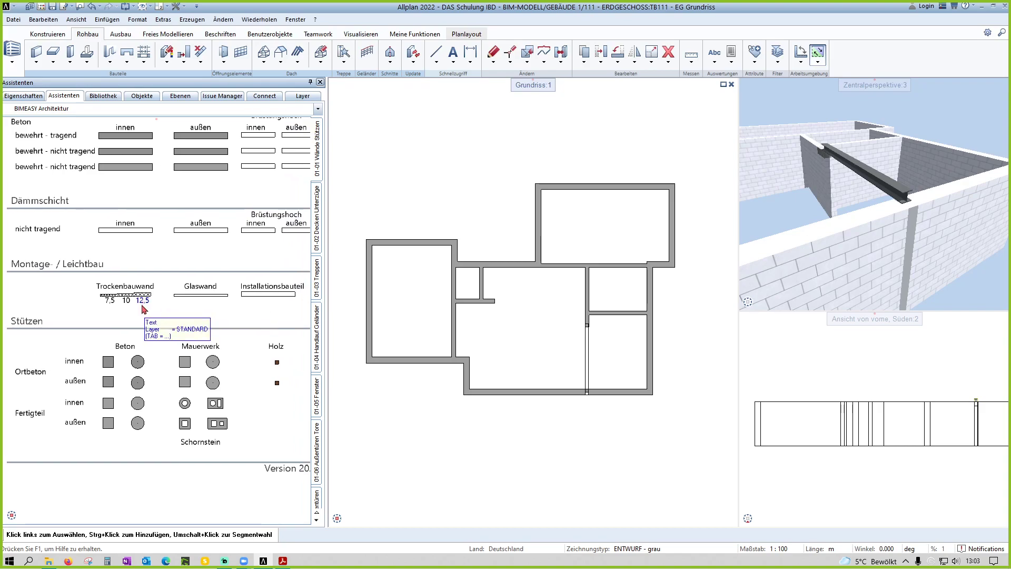
scroll(125, 300, up, 1)
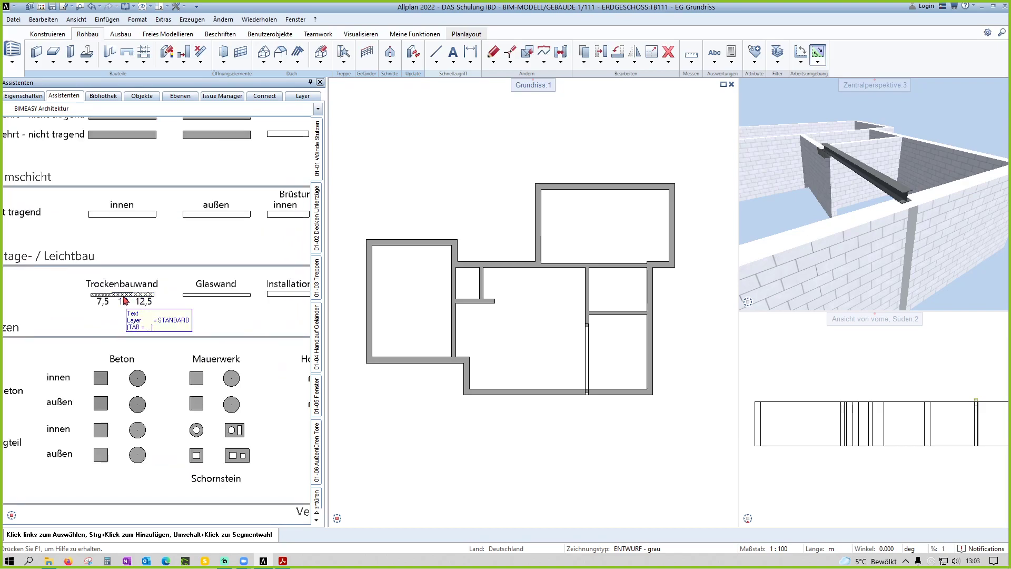
scroll(125, 300, up, 1)
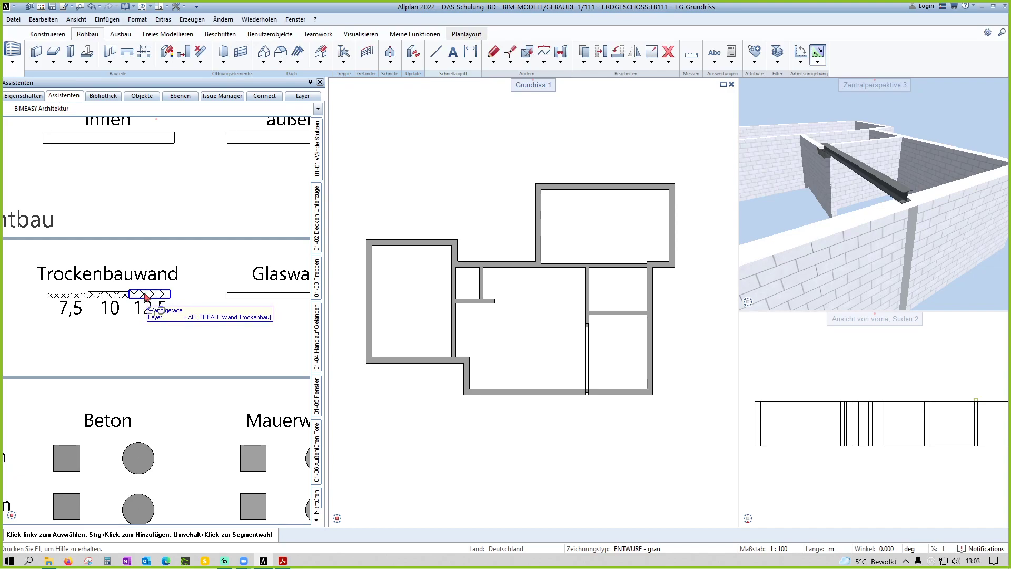
Step: Start a wall from the 12,5 Trockenbauwand sample with layer thickness 0.22 m and 2.75 m height
double_click(146, 298)
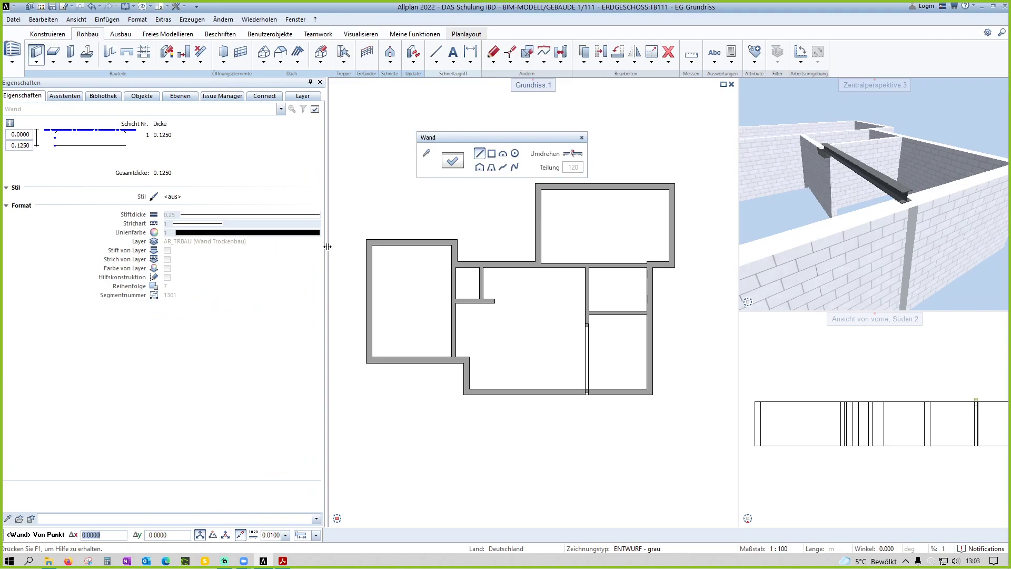
click(465, 164)
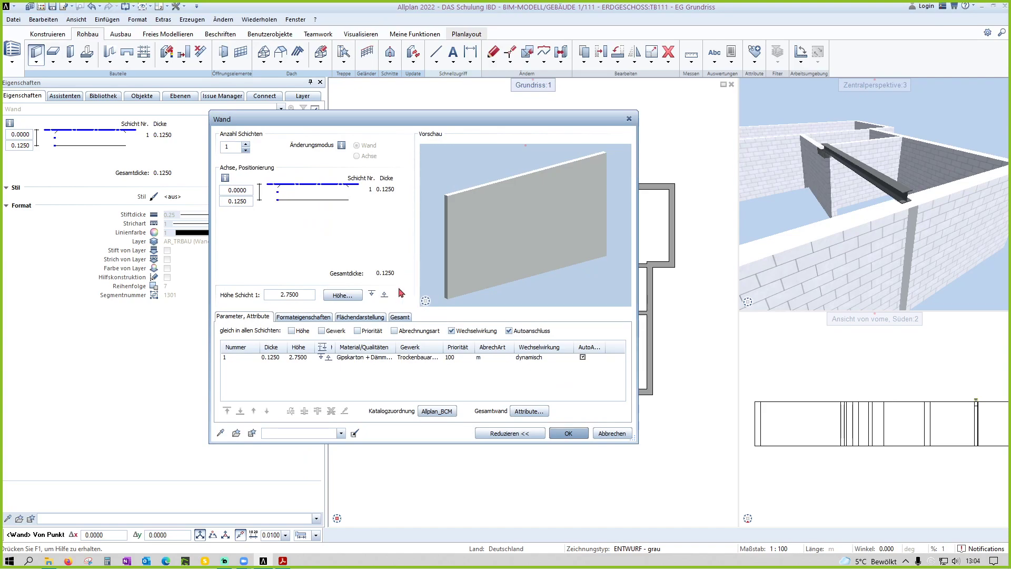
double_click(396, 347)
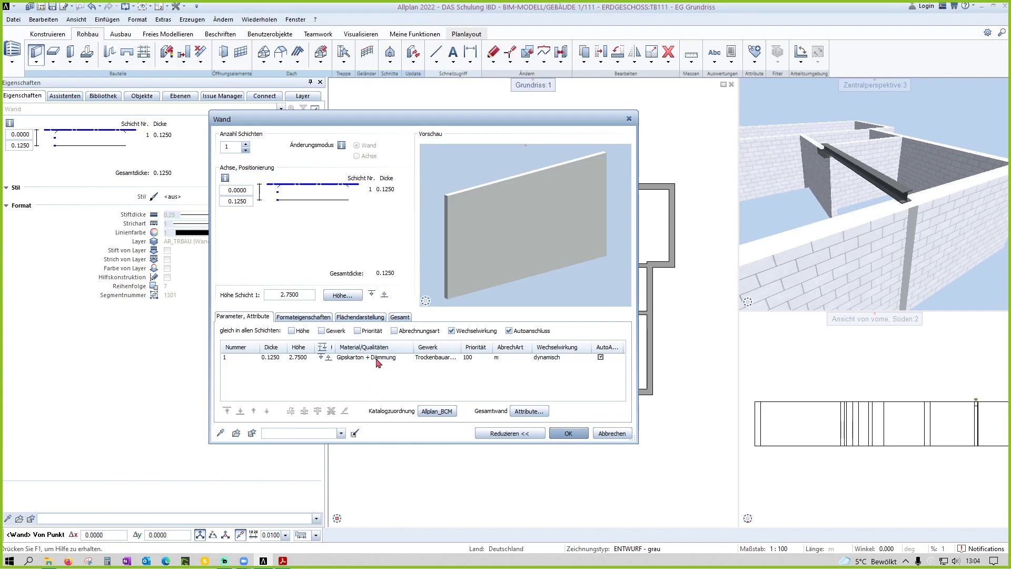
click(385, 189)
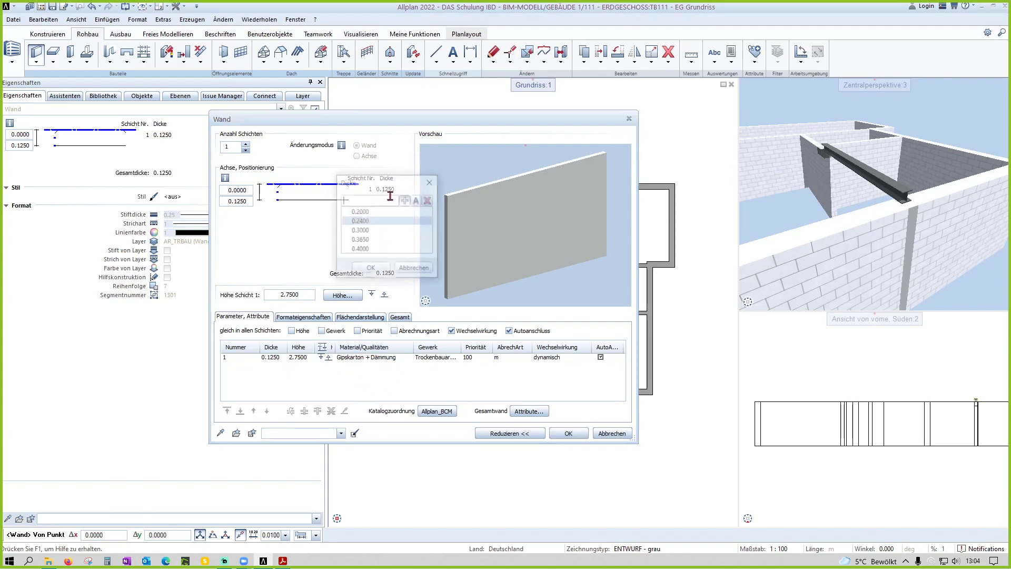
text(,22)
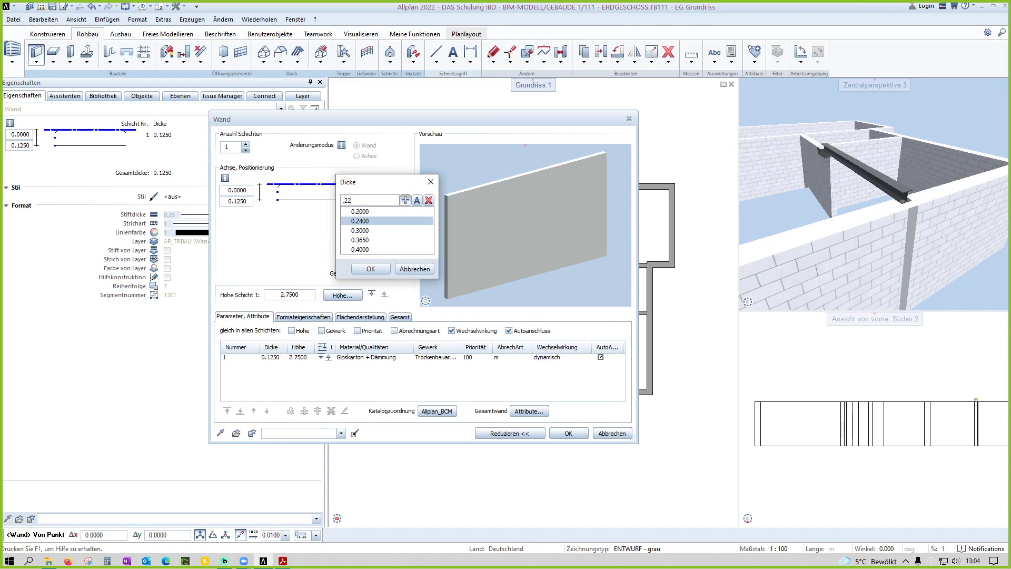
key(Return)
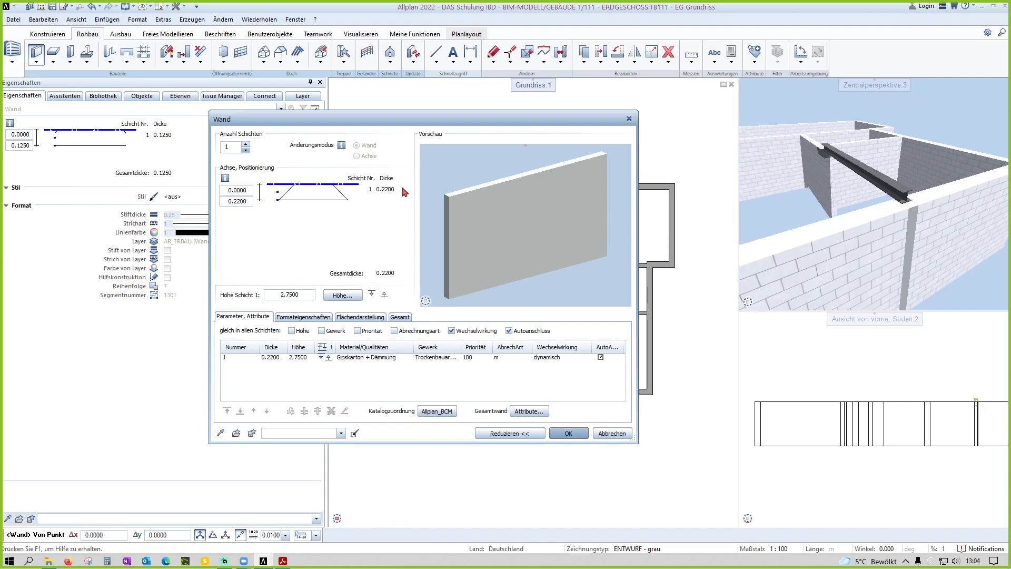
click(343, 295)
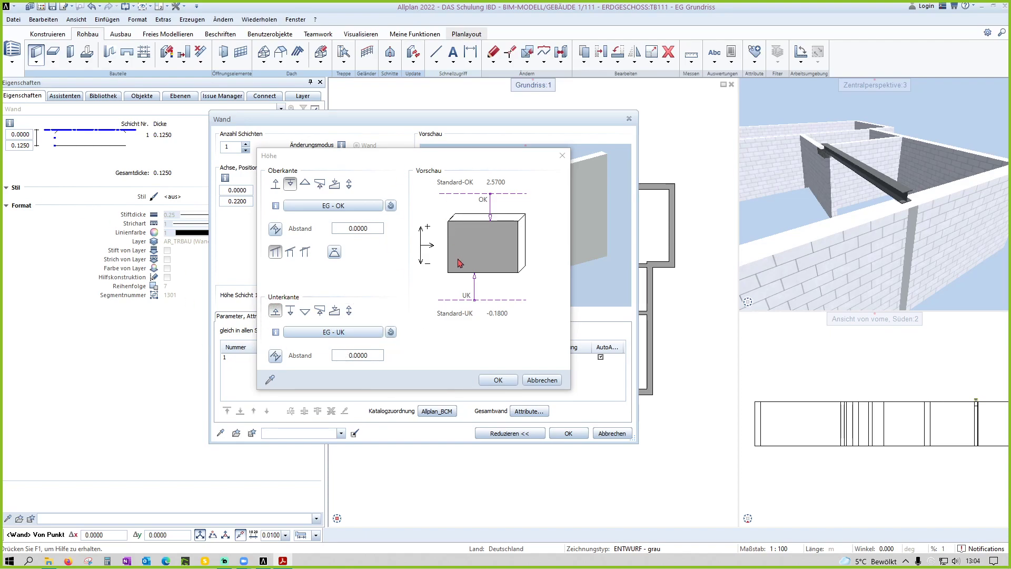
click(503, 380)
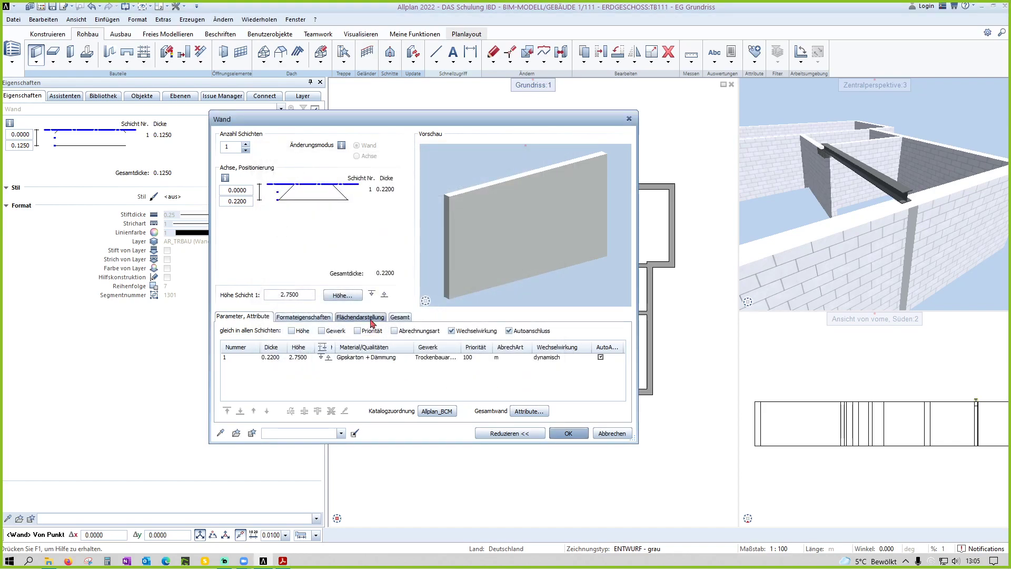
click(566, 435)
Step: Draw a 0.22 m drywall wall segment along the left side of the small room
scroll(421, 276, up, 3)
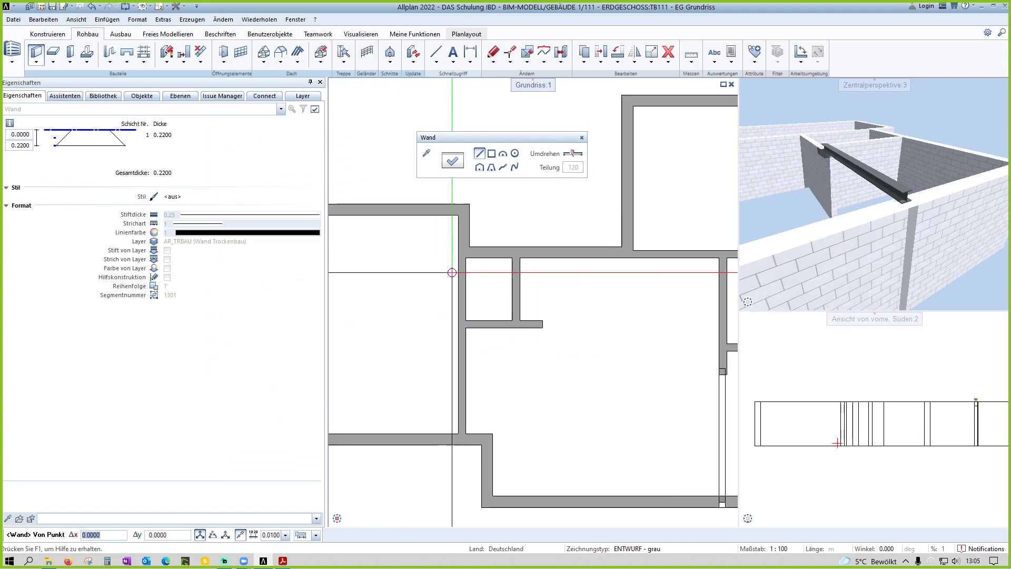
scroll(463, 258, up, 2)
click(466, 251)
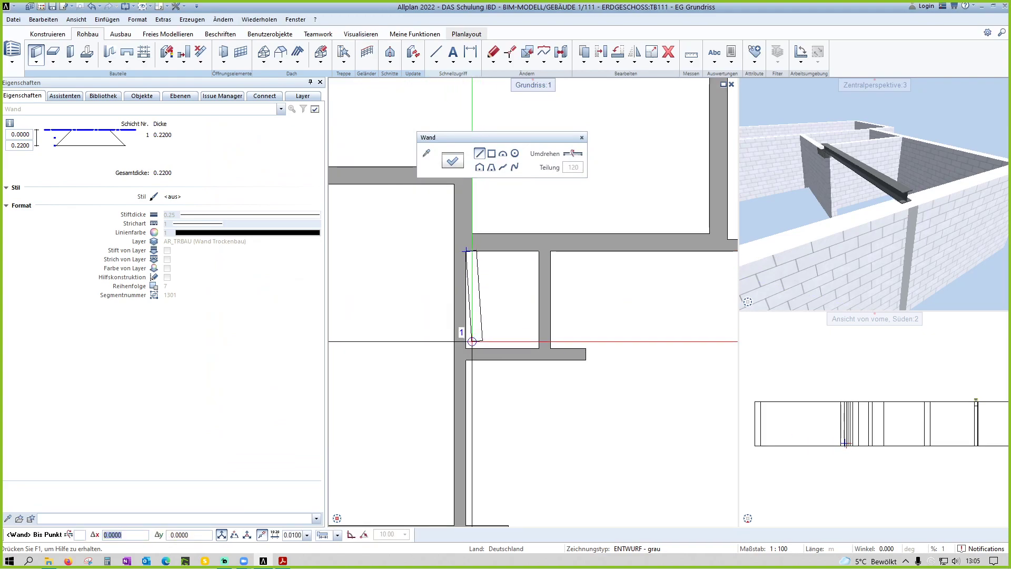
click(466, 346)
key(Escape)
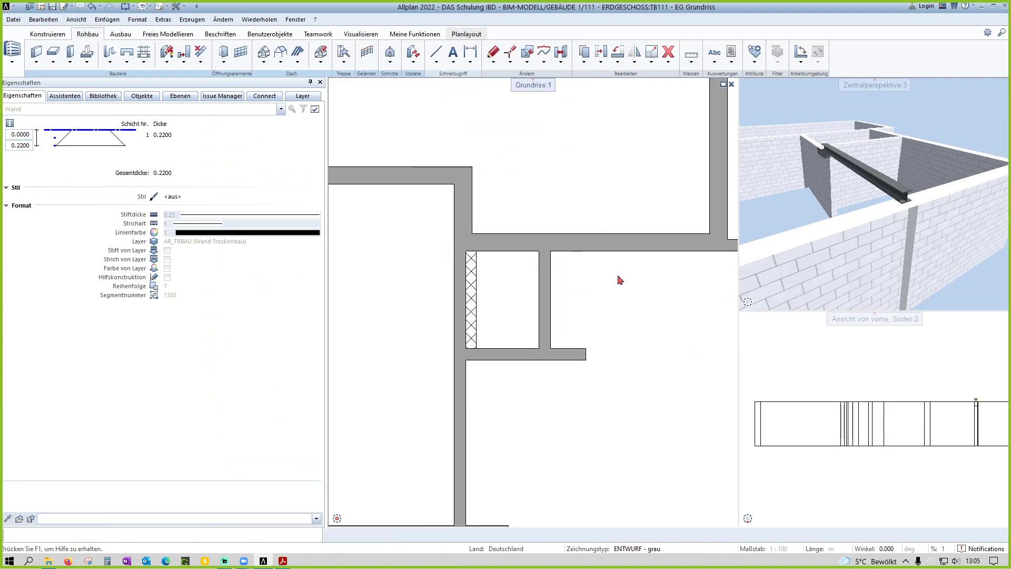
Step: Widen the 3D area and orbit the perspective to inspect the new drywall wall
drag(843, 221, 878, 244)
scroll(796, 216, up, 5)
scroll(793, 232, up, 5)
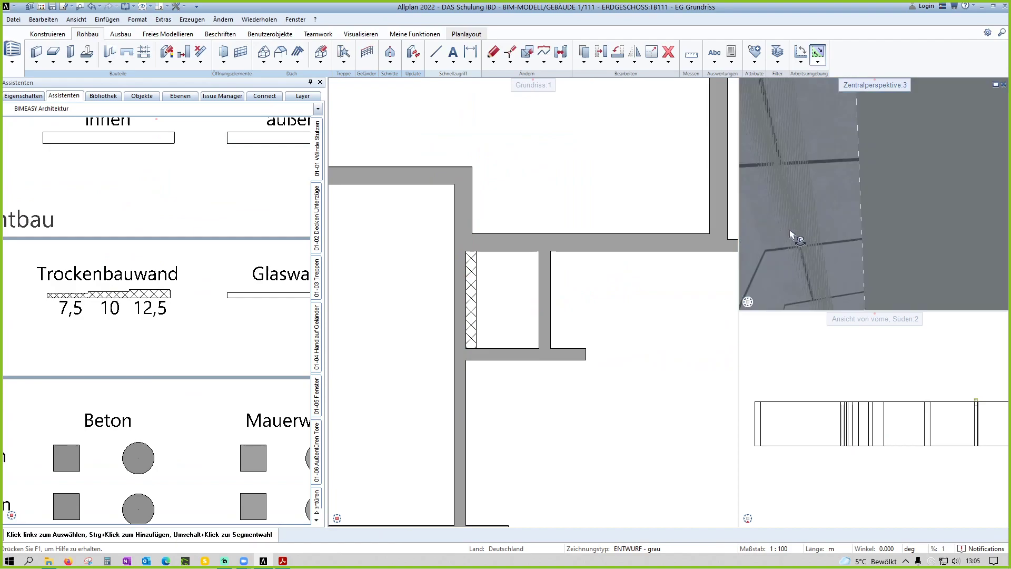
drag(803, 242, 853, 235)
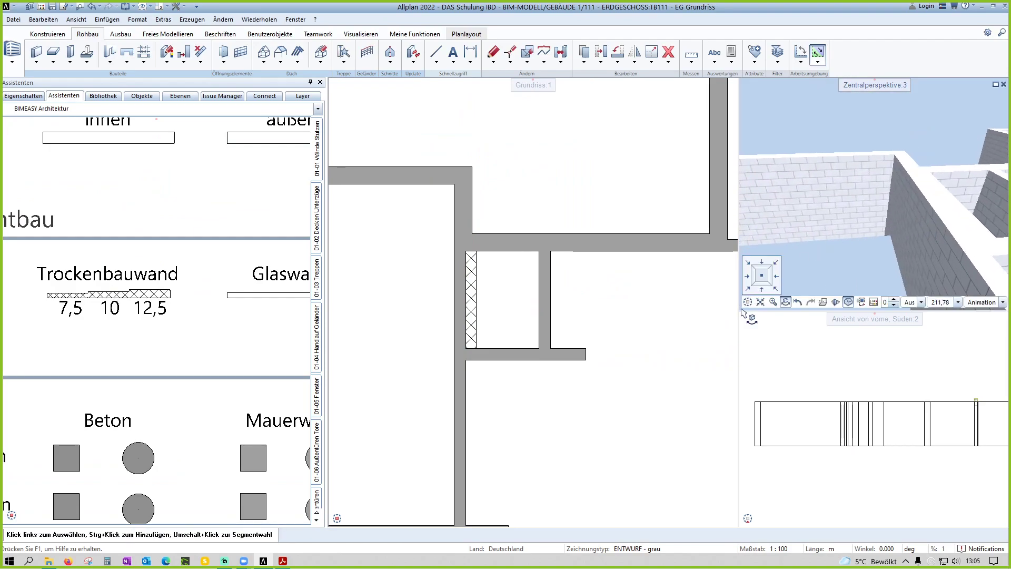
drag(740, 311, 669, 311)
mouse_move(737, 221)
mouse_down()
mouse_move(790, 207)
mouse_move(857, 152)
mouse_up()
scroll(795, 169, up, 5)
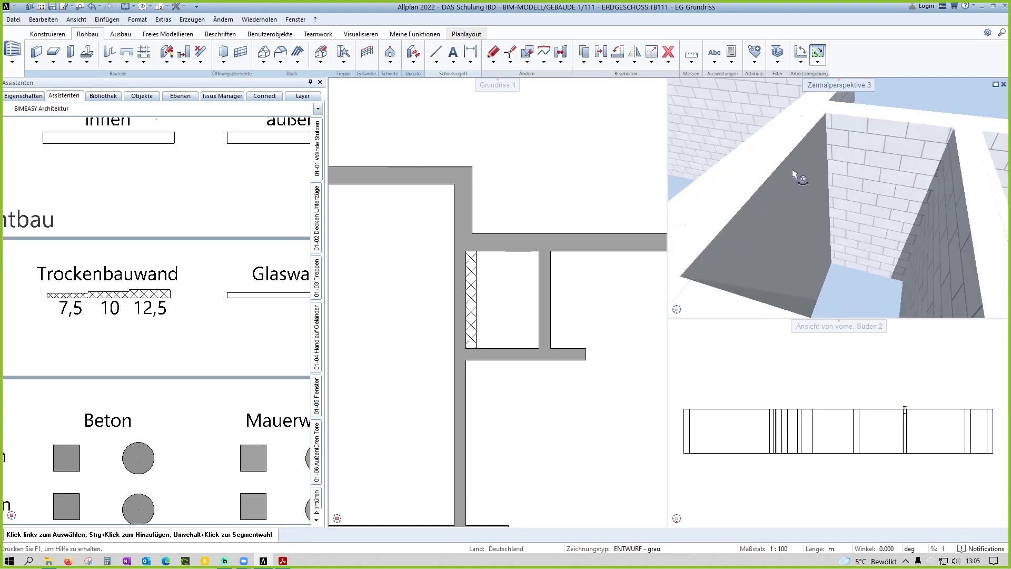
drag(795, 169, 838, 192)
scroll(838, 192, down, 5)
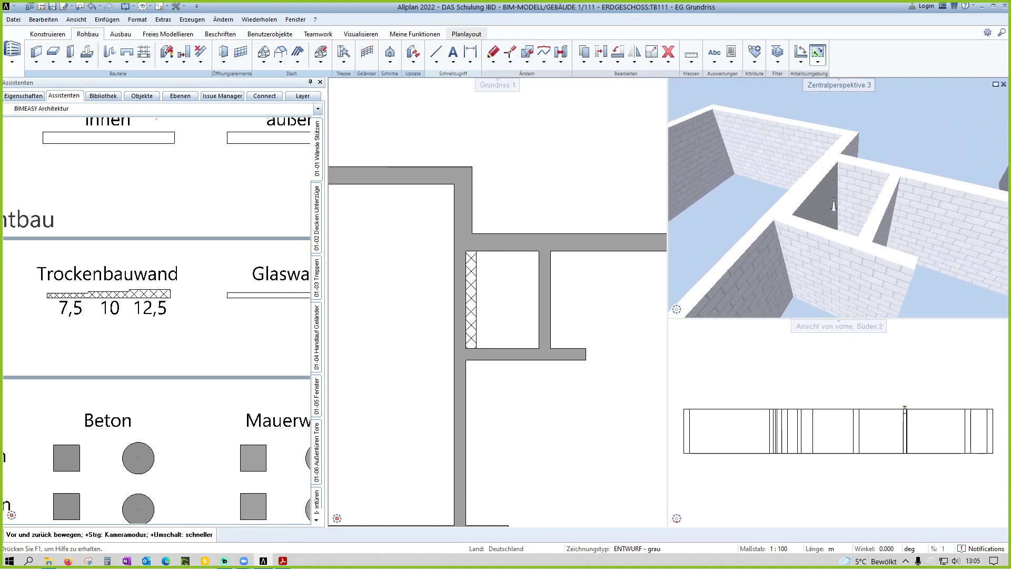
mouse_move(832, 208)
middle_down()
mouse_move(820, 198)
mouse_move(831, 207)
middle_up()
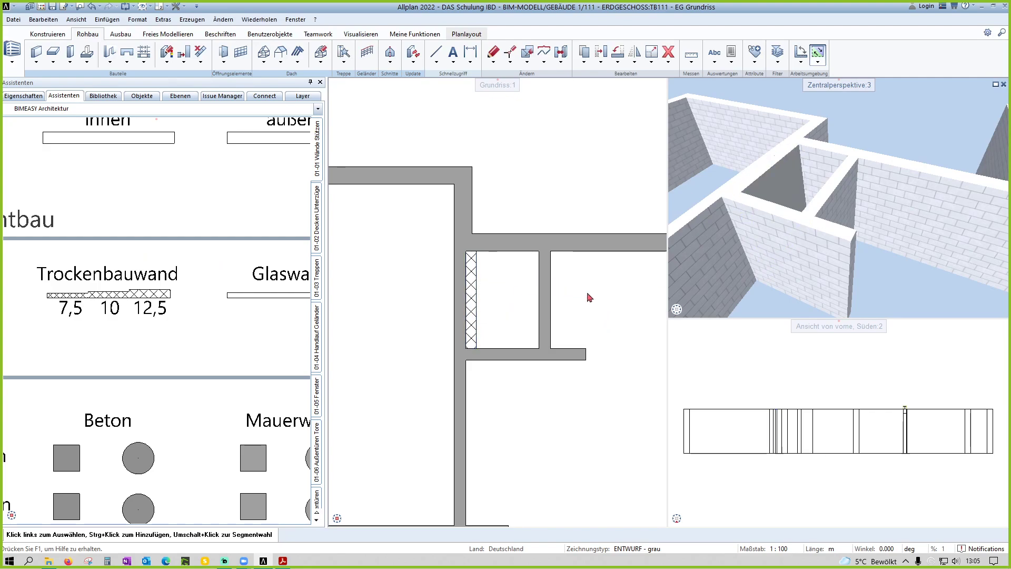
scroll(565, 284, down, 2)
scroll(566, 284, down, 1)
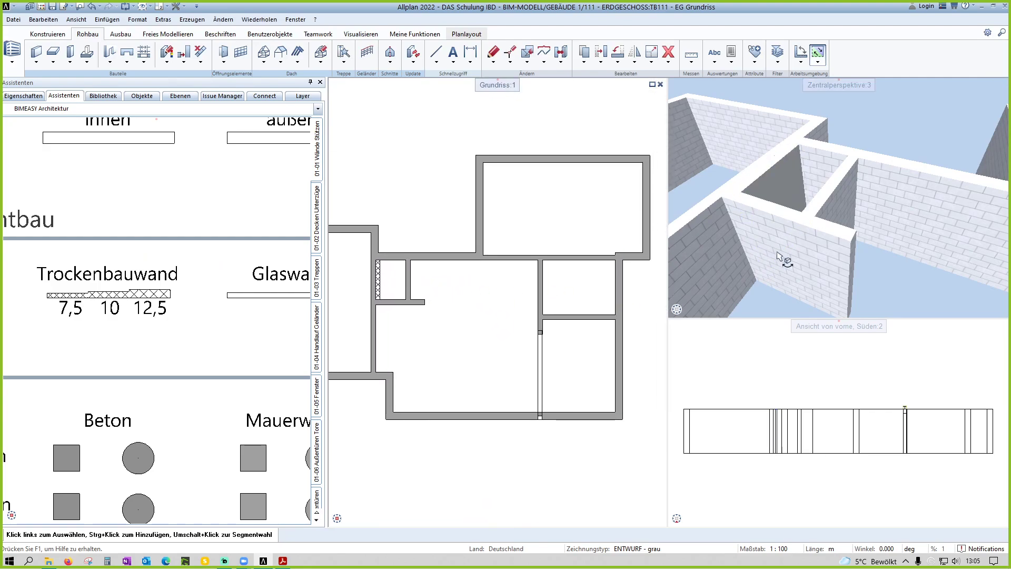
mouse_move(786, 262)
shift+middle_down()
mouse_move(768, 234)
mouse_move(866, 248)
mouse_move(794, 215)
shift+middle_up()
scroll(790, 219, up, 3)
scroll(794, 216, up, 2)
scroll(817, 216, up, 2)
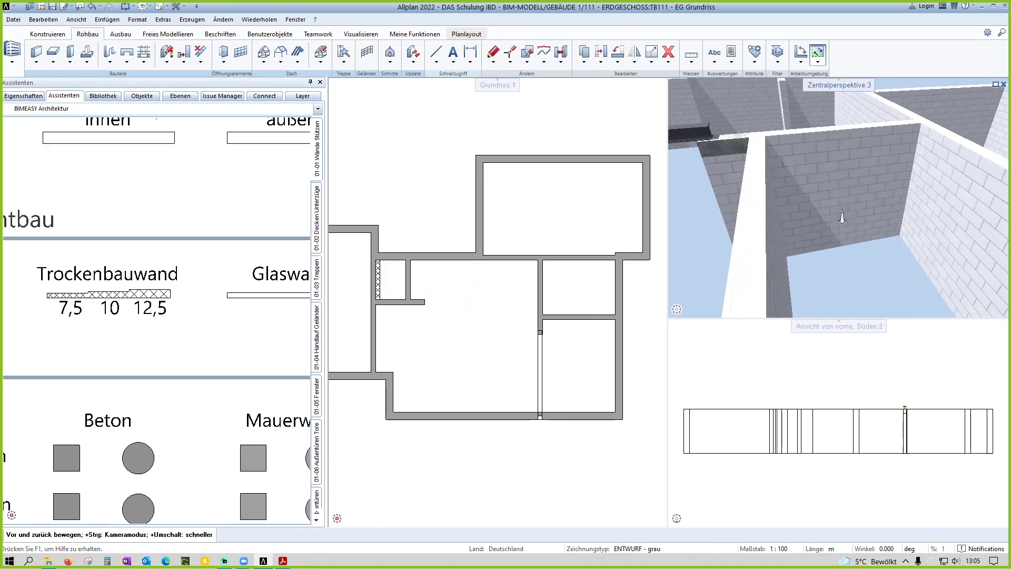
scroll(842, 216, up, 2)
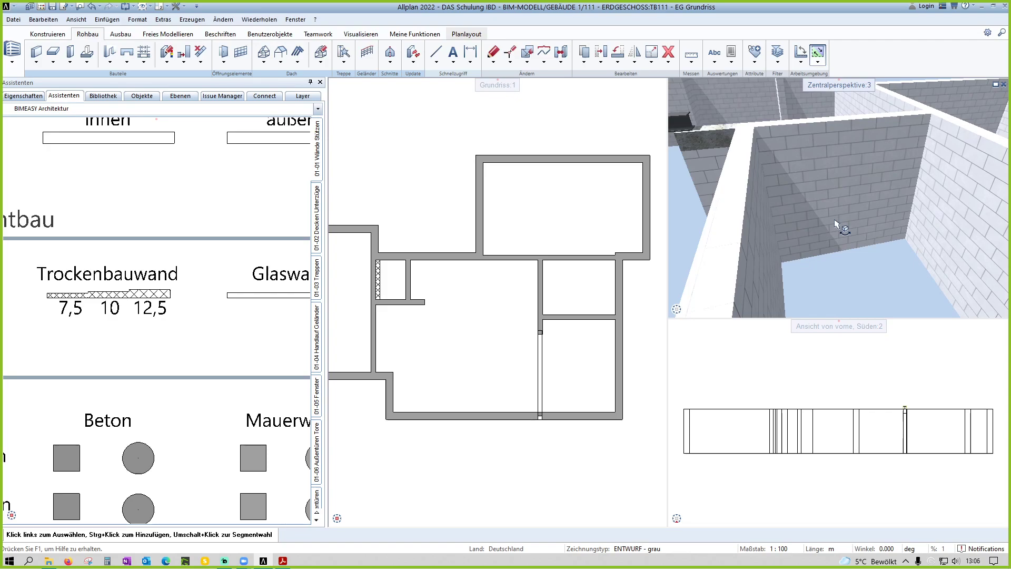
drag(835, 223, 793, 266)
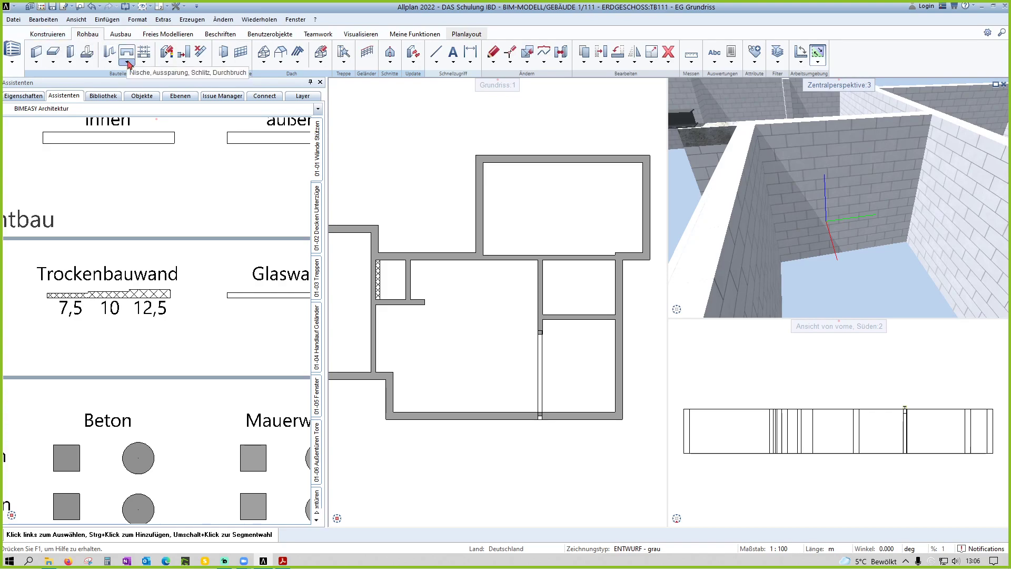
Step: Start the Nische tool and give the niche width 1.125 and depth 0.14 in its properties
click(126, 61)
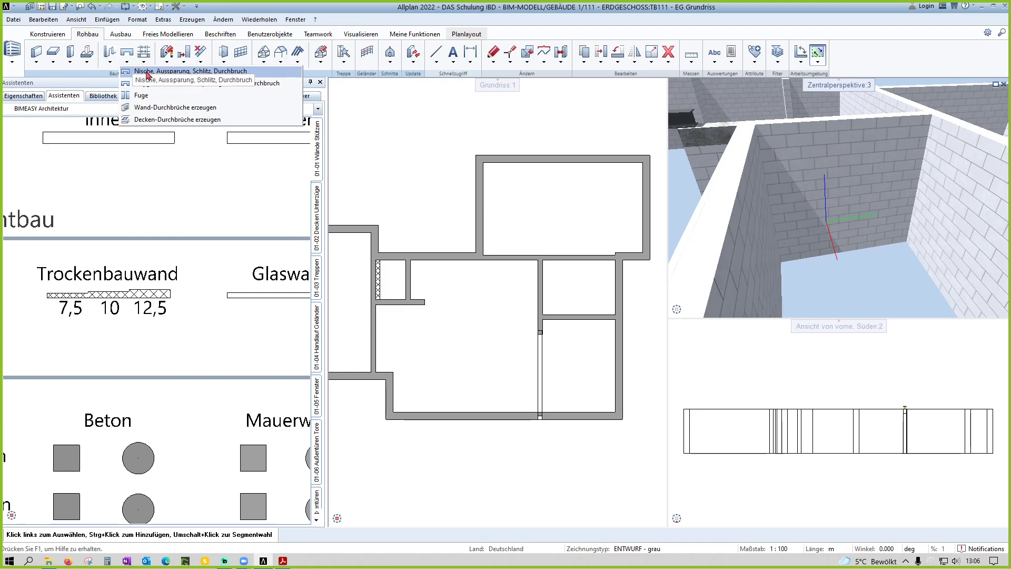
click(142, 75)
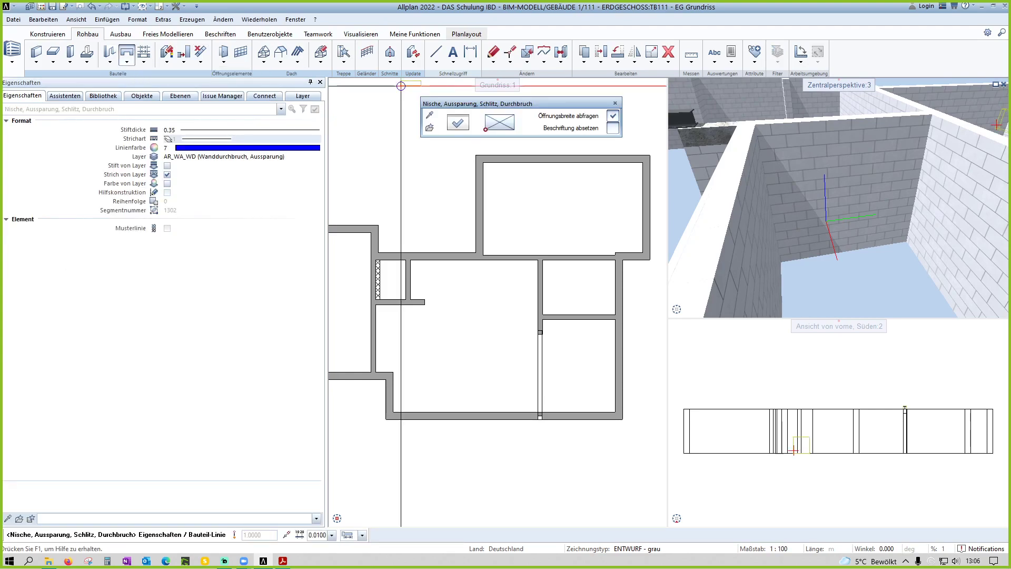
click(457, 128)
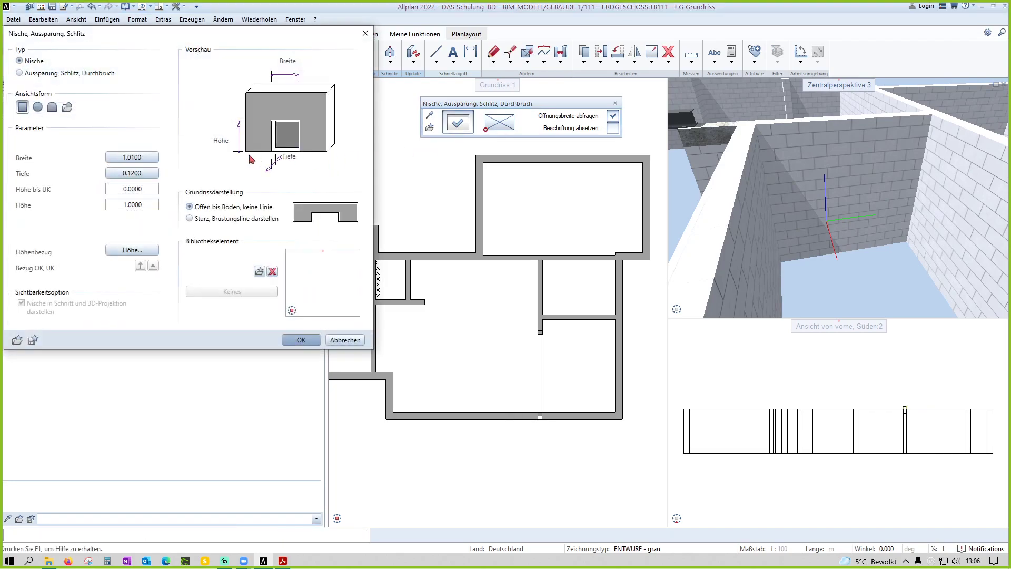
click(133, 161)
text(1,125)
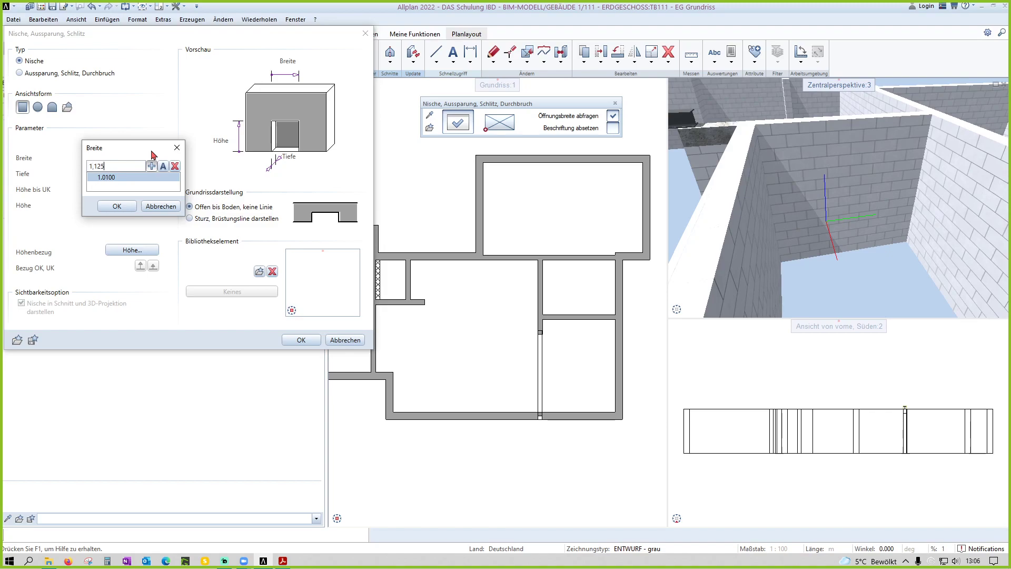
key(Return)
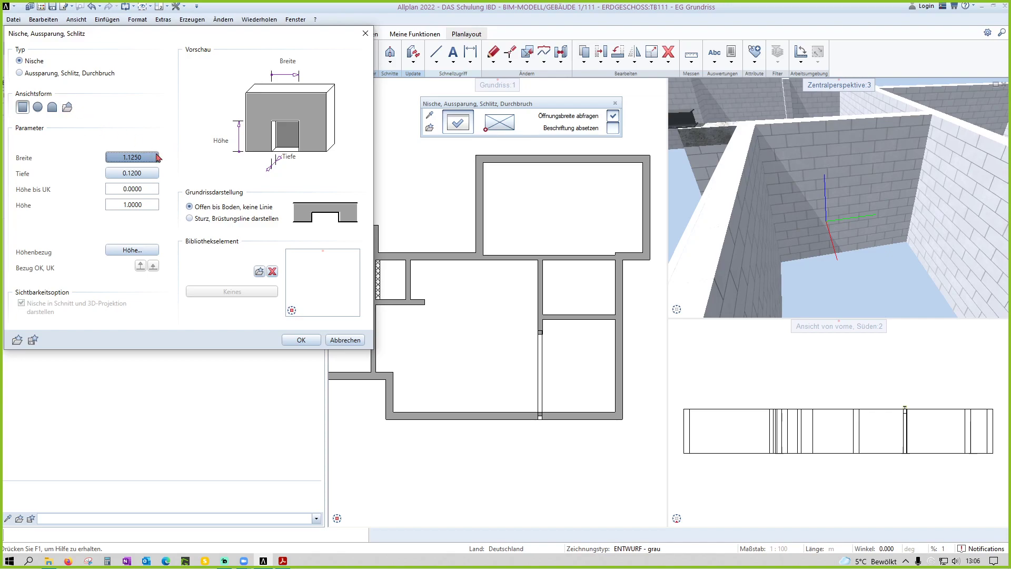
click(151, 180)
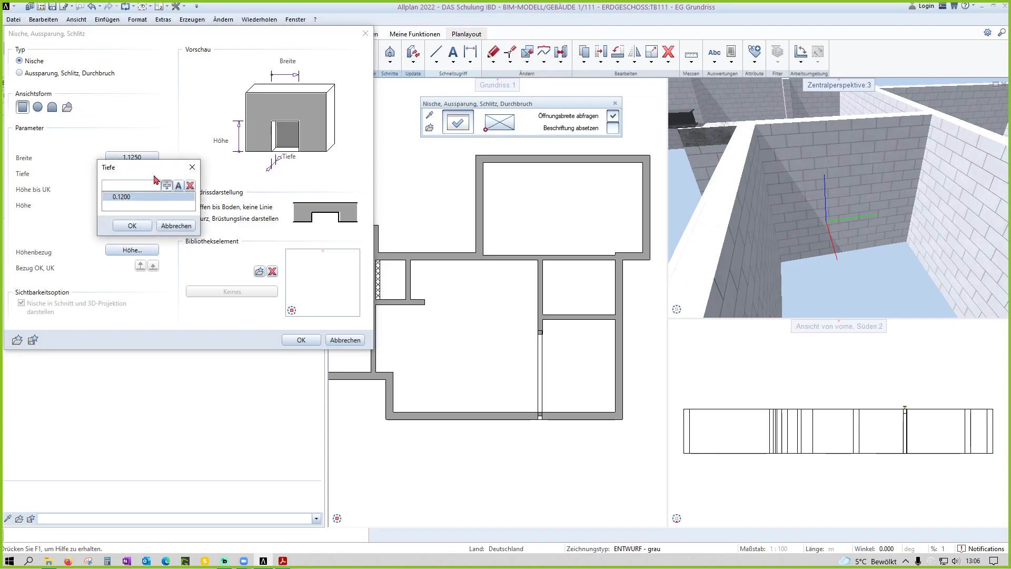
text(0.14)
key(Return)
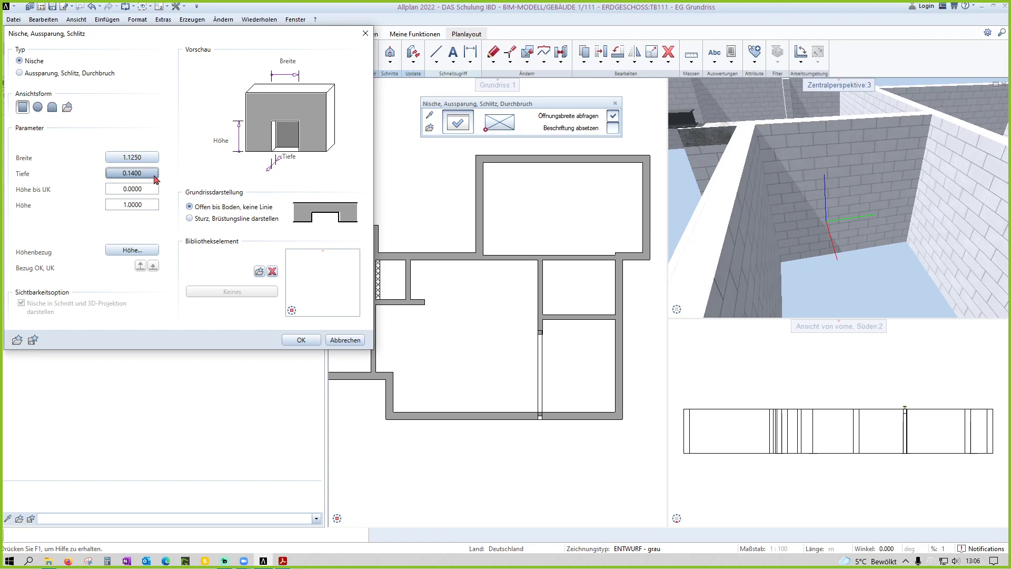
Step: Set the niche bottom 0.18 above EG - UK with a fixed 1.0 component height, confirming both dialogs
click(135, 254)
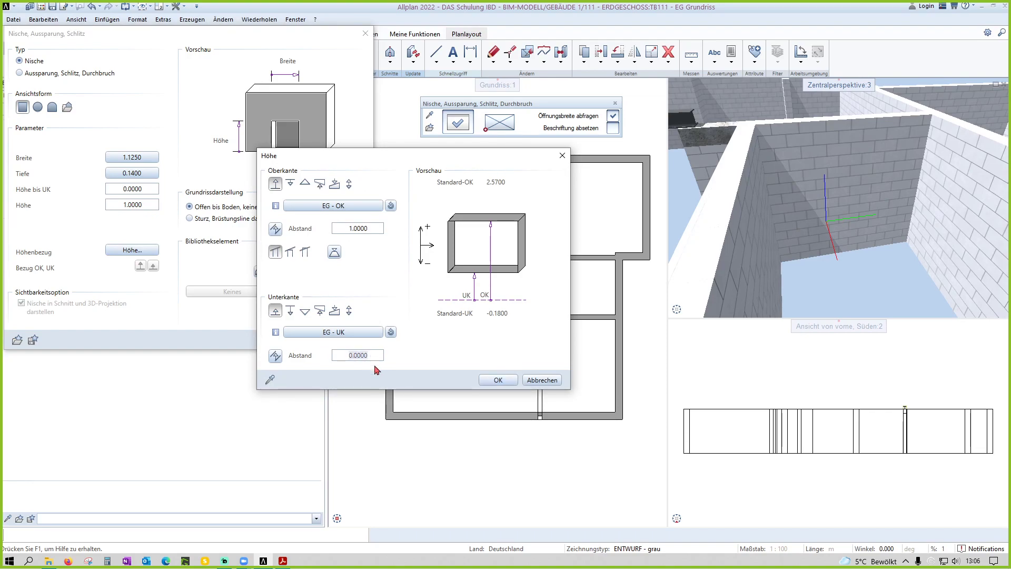
key(BackSpace)
text(,18)
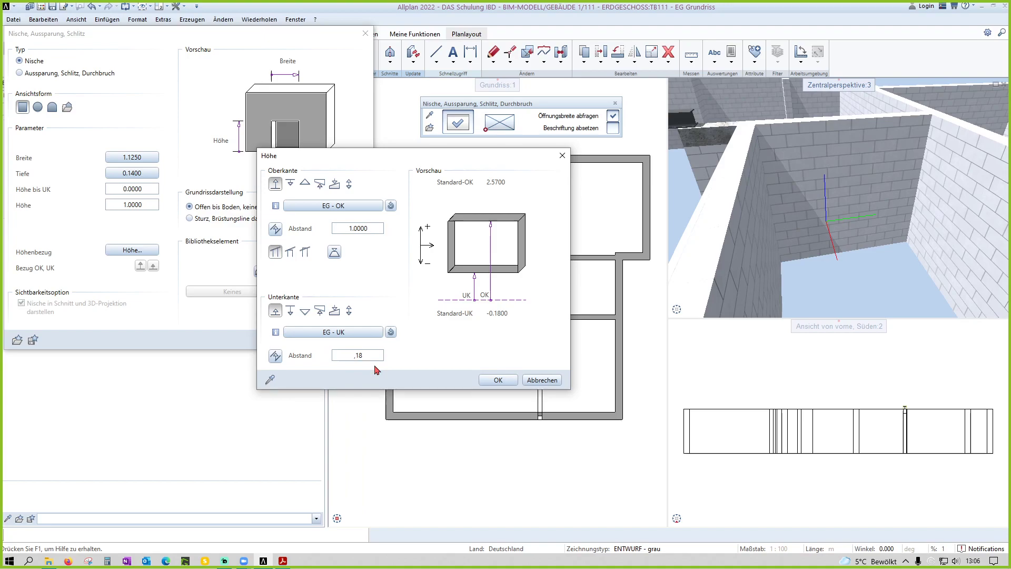
text(+)
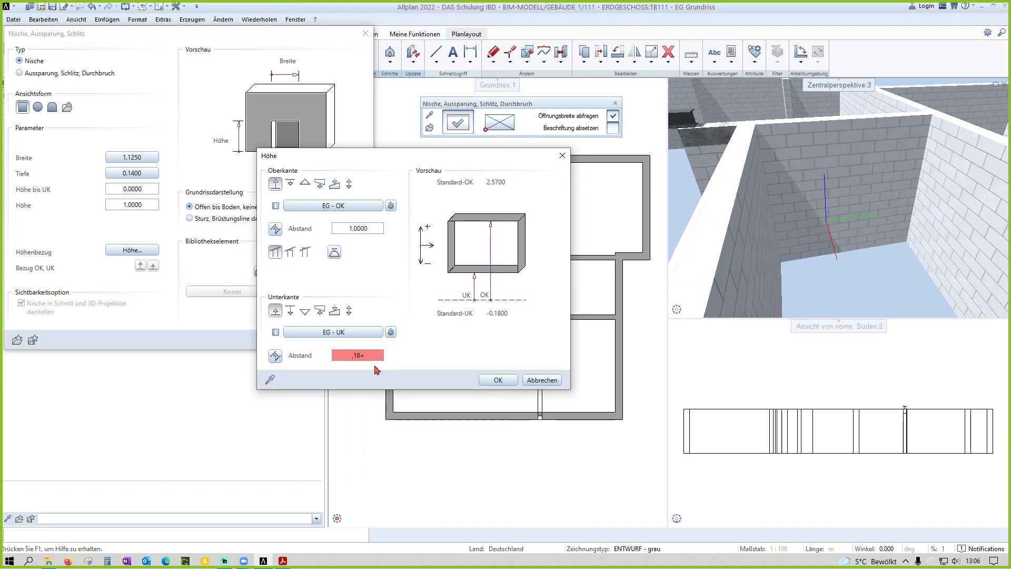
key(BackSpace)
key(Tab)
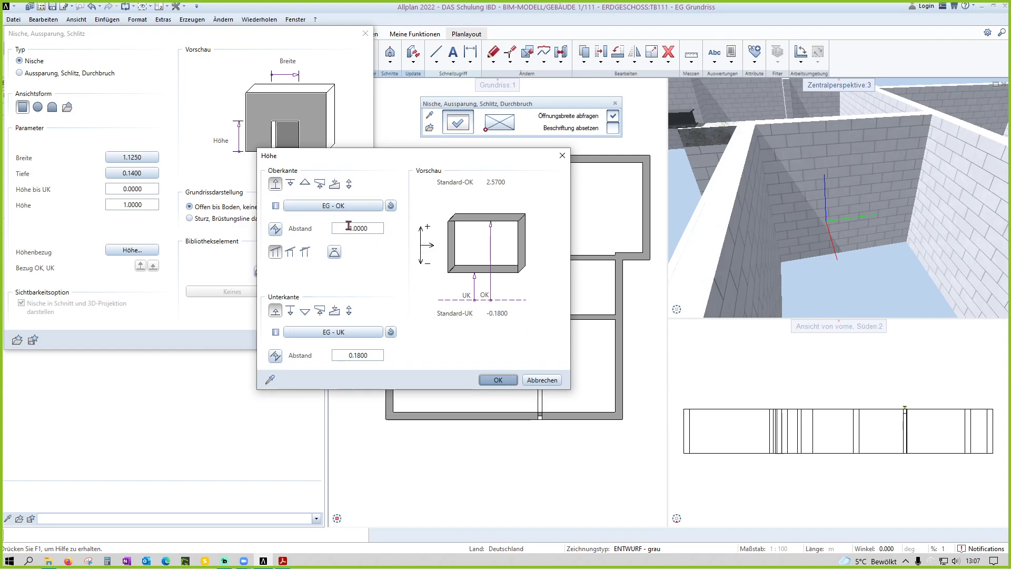
click(349, 184)
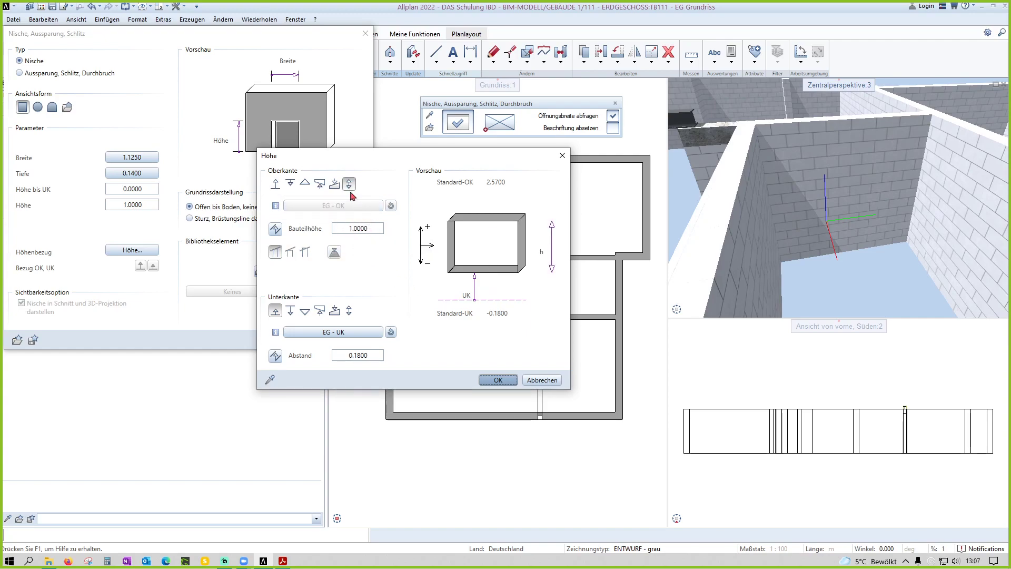
click(277, 186)
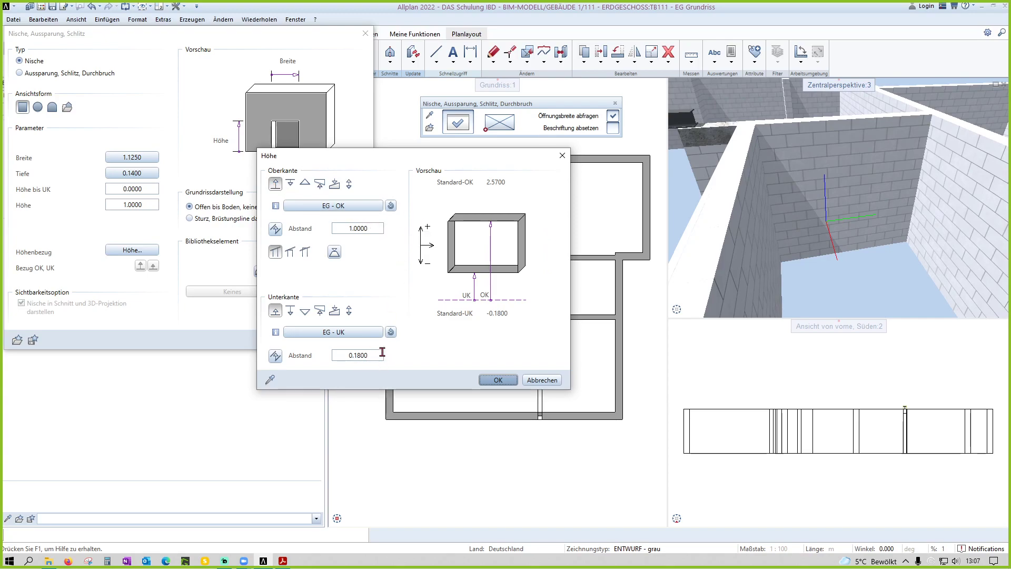
click(349, 184)
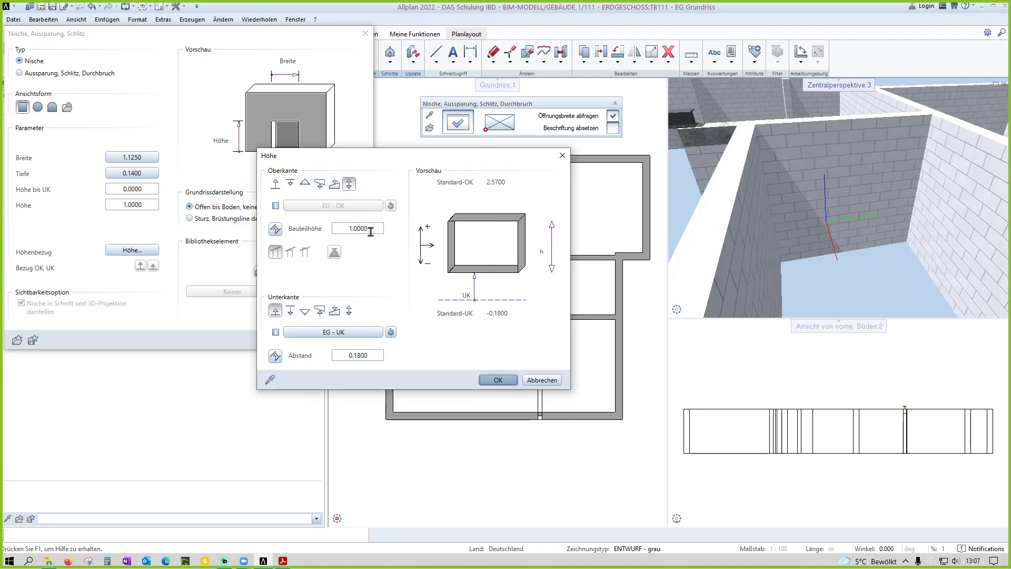
click(498, 382)
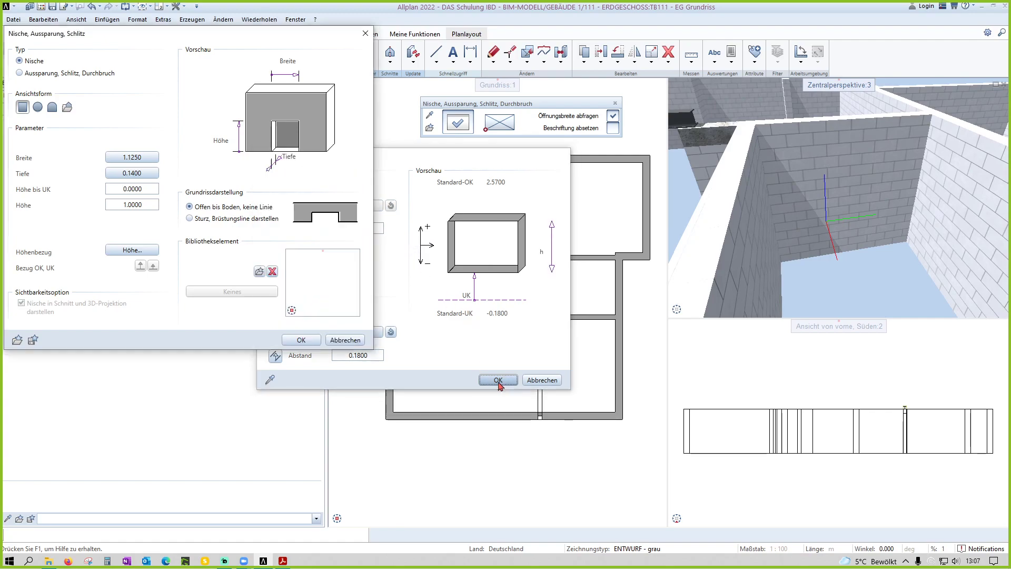
click(345, 340)
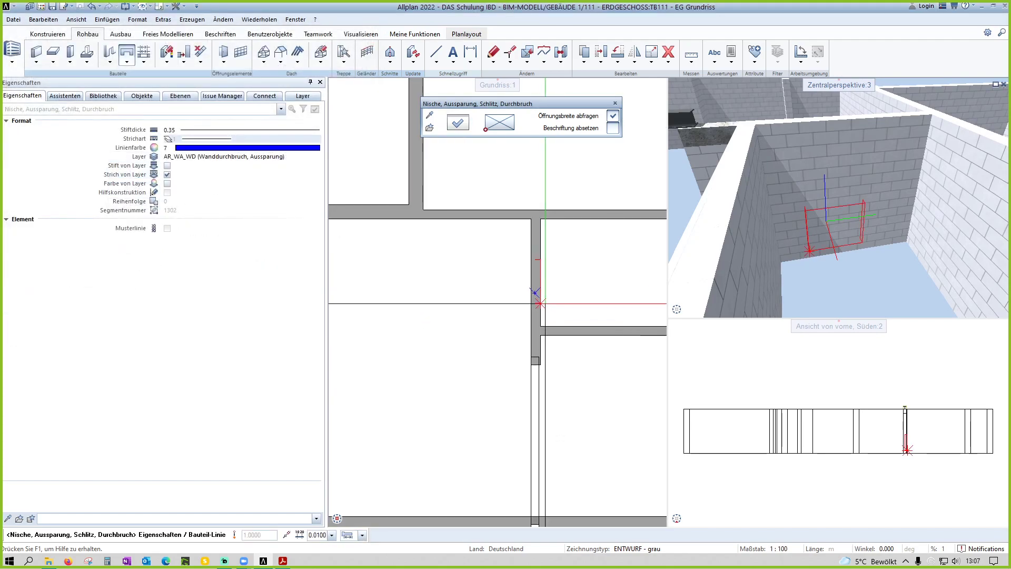
Step: Place the 1.125 × 0.14 niche in the interior wall beside the T-junction
scroll(539, 304, up, 3)
click(538, 319)
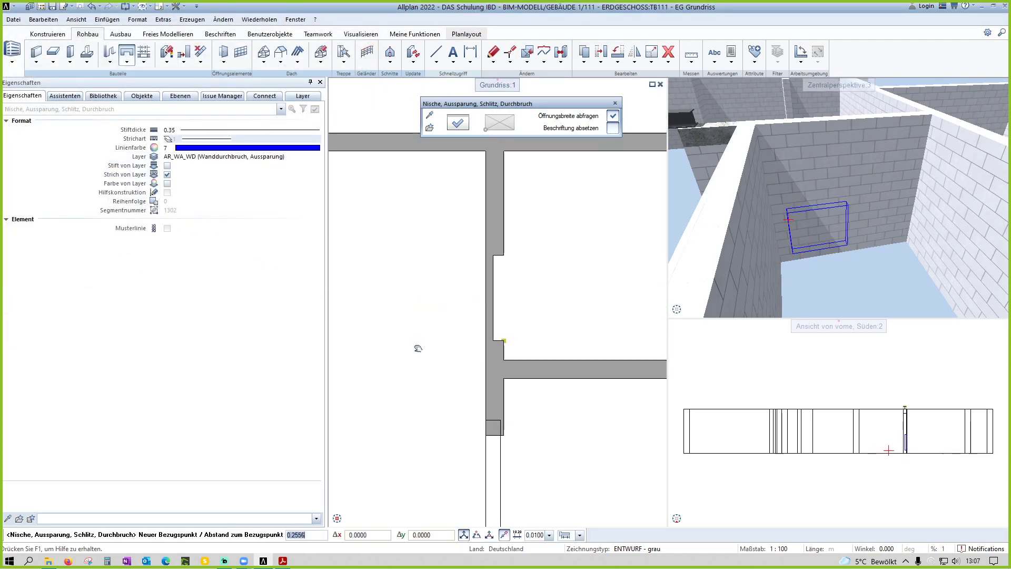
middle_drag(546, 339, 487, 363)
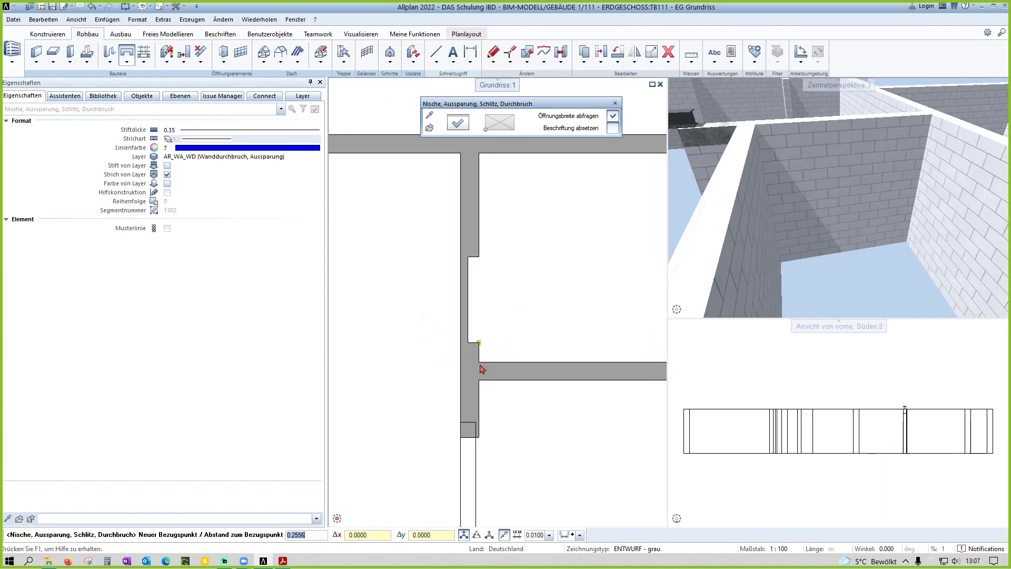
click(447, 356)
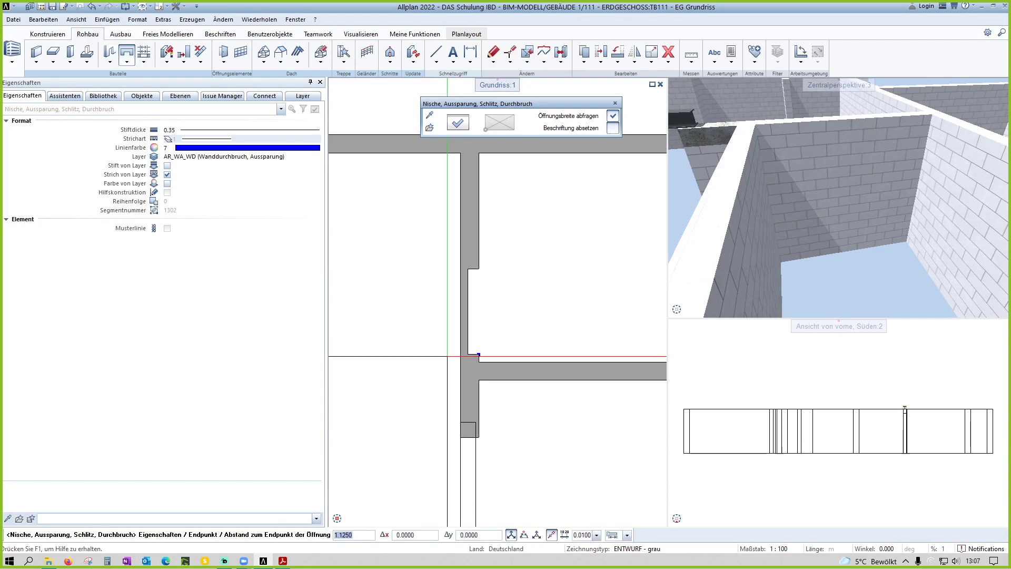
key(Return)
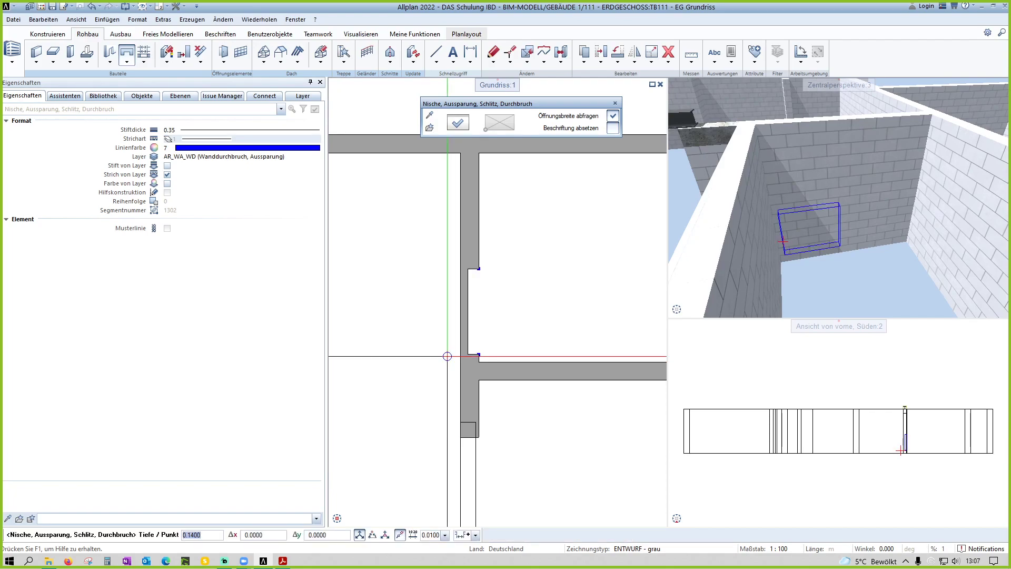
key(Return)
key(Escape)
mouse_move(821, 237)
mouse_down()
mouse_move(874, 301)
mouse_move(820, 275)
mouse_move(868, 254)
mouse_move(803, 211)
mouse_move(743, 209)
mouse_move(776, 204)
mouse_move(785, 232)
mouse_up()
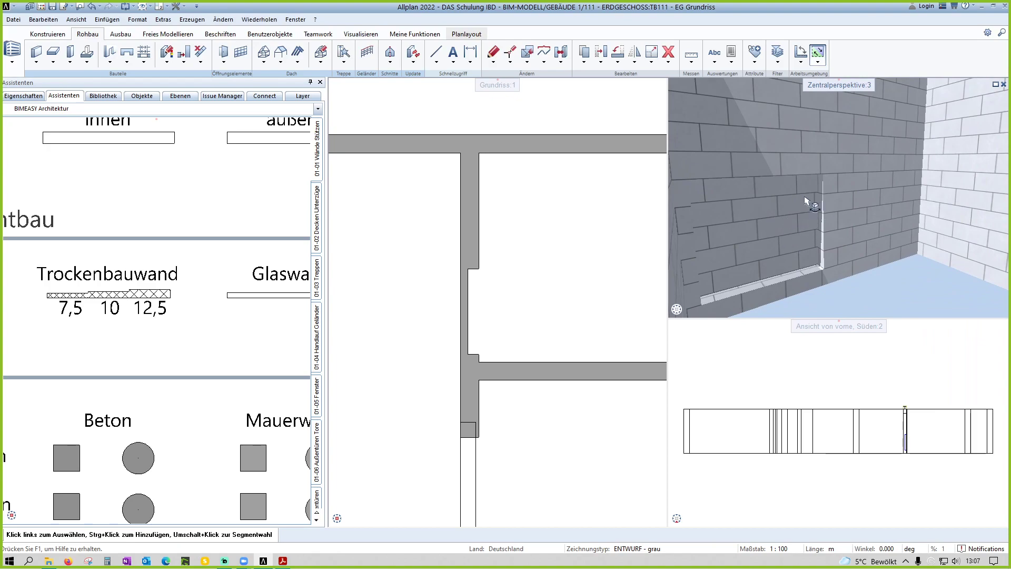
Step: Select the new niche to check its dimensions, then deselect it
click(474, 295)
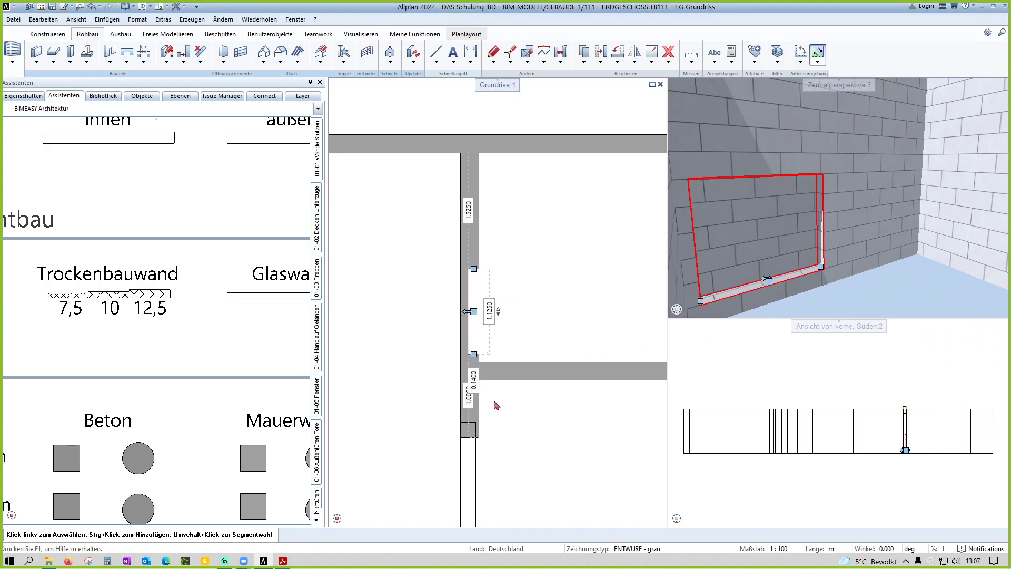
scroll(500, 390, down, 2)
scroll(519, 362, down, 1)
scroll(527, 343, down, 1)
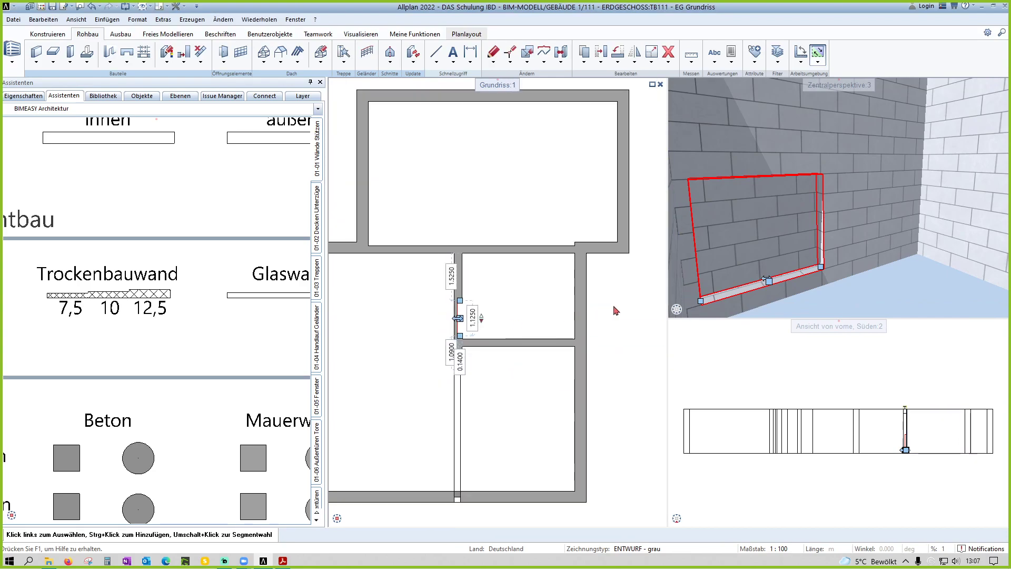
click(610, 301)
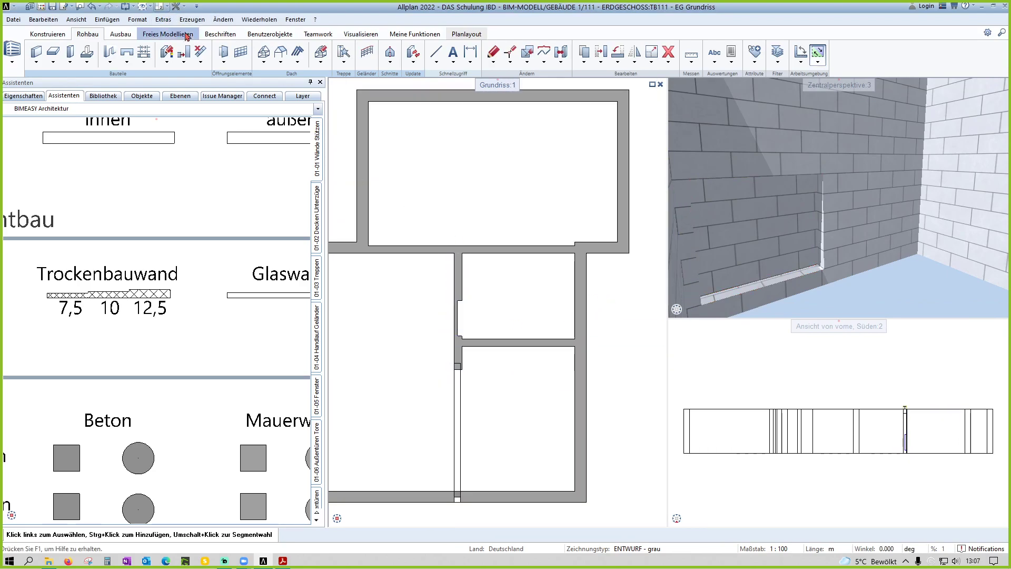
Step: Browse the niche tools list, then switch to the Freies Modellieren ribbon tab
click(125, 63)
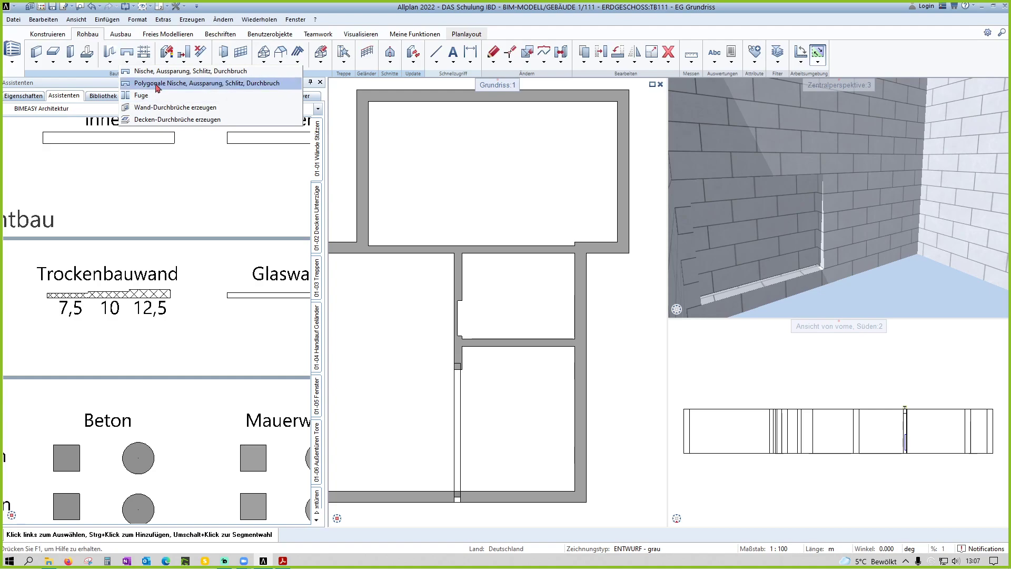
scroll(548, 274, down, 2)
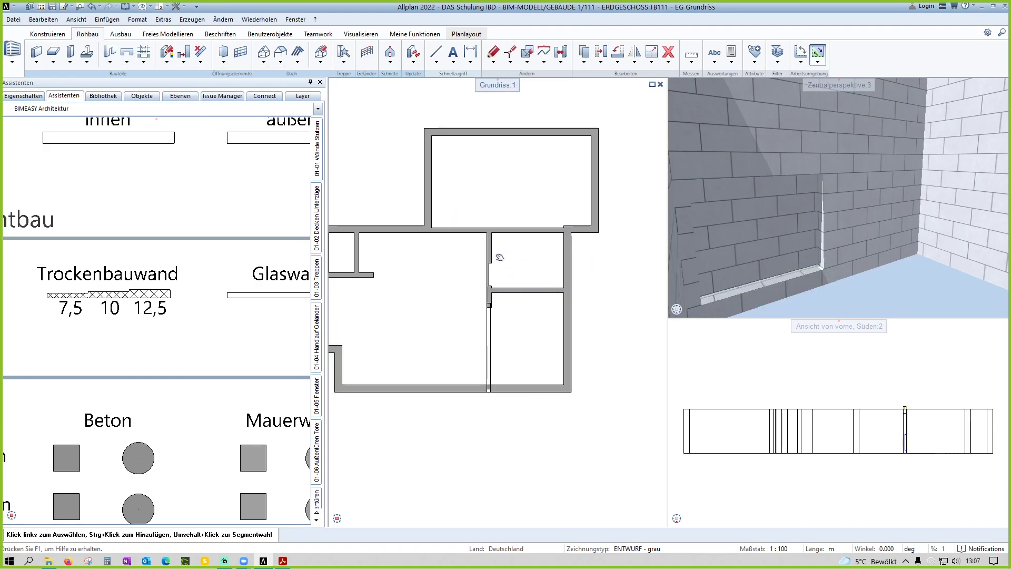
scroll(532, 278, down, 2)
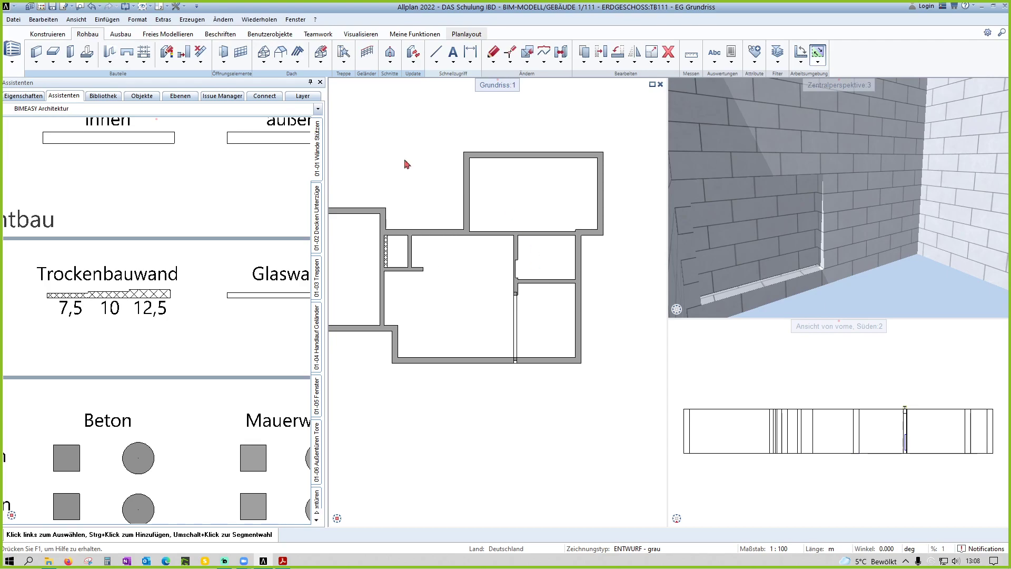
click(180, 37)
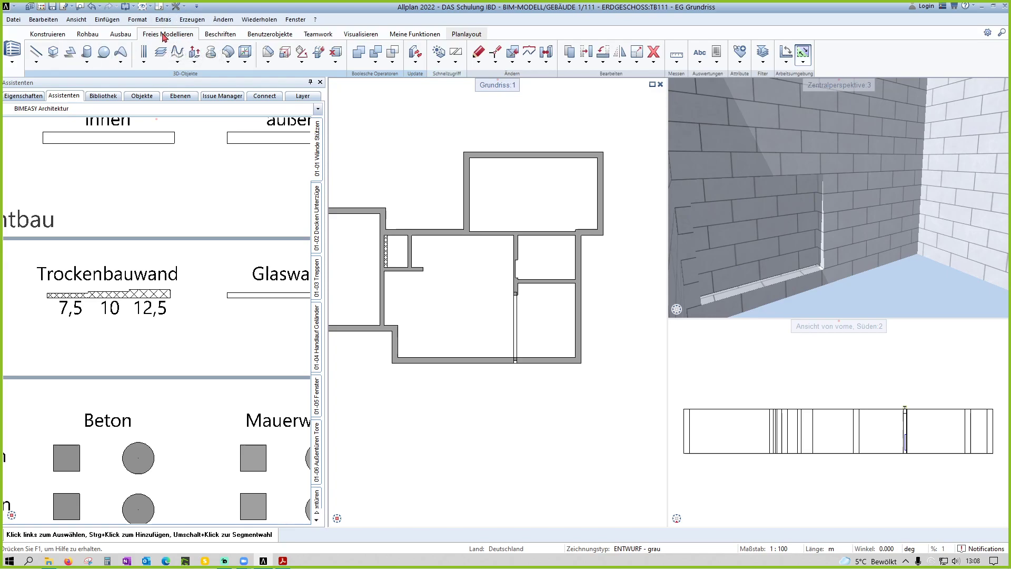
Step: Draw a Quader box corner to corner across the niche, accepting the default height
click(52, 52)
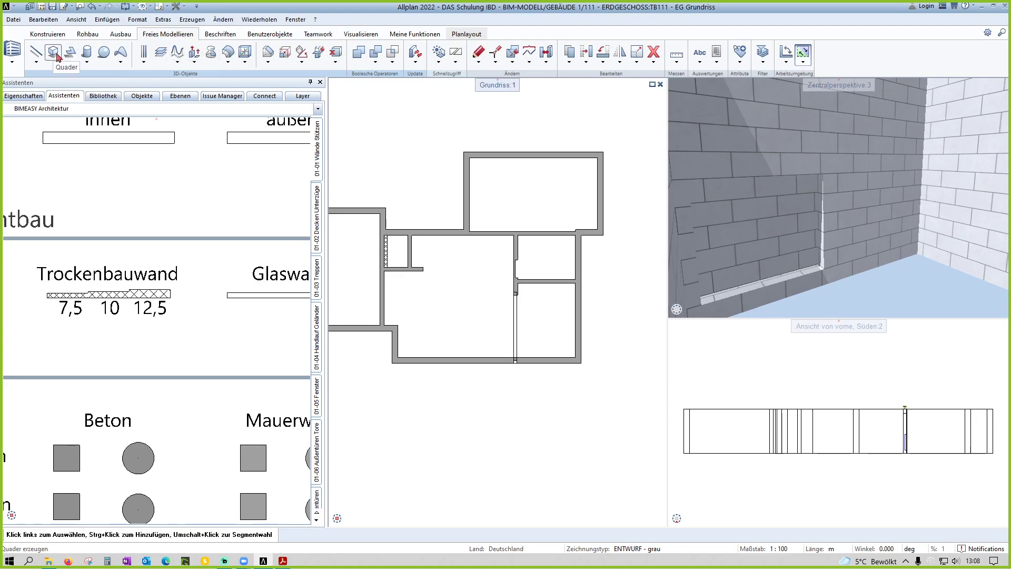
scroll(521, 276, up, 5)
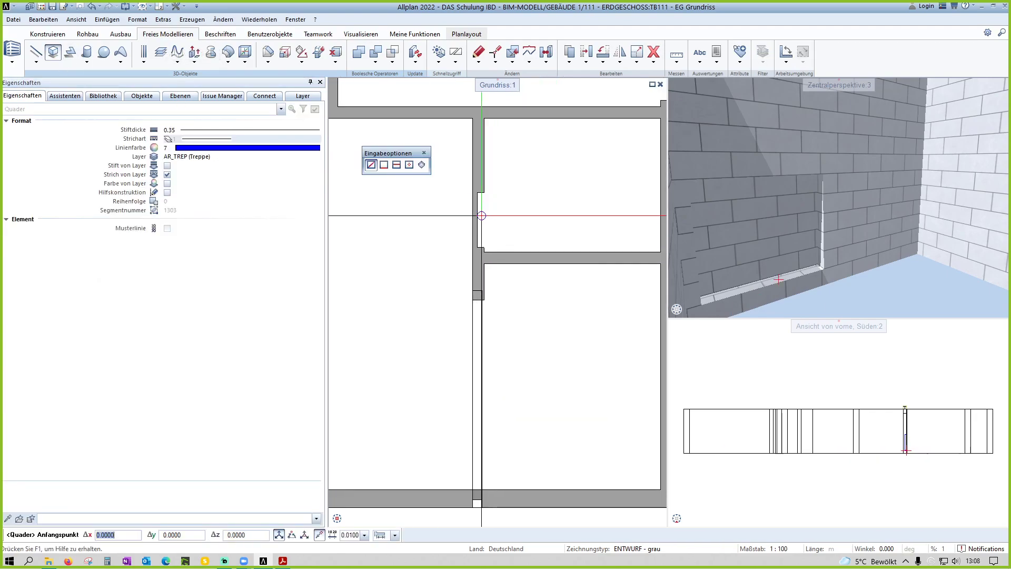
click(483, 187)
click(476, 289)
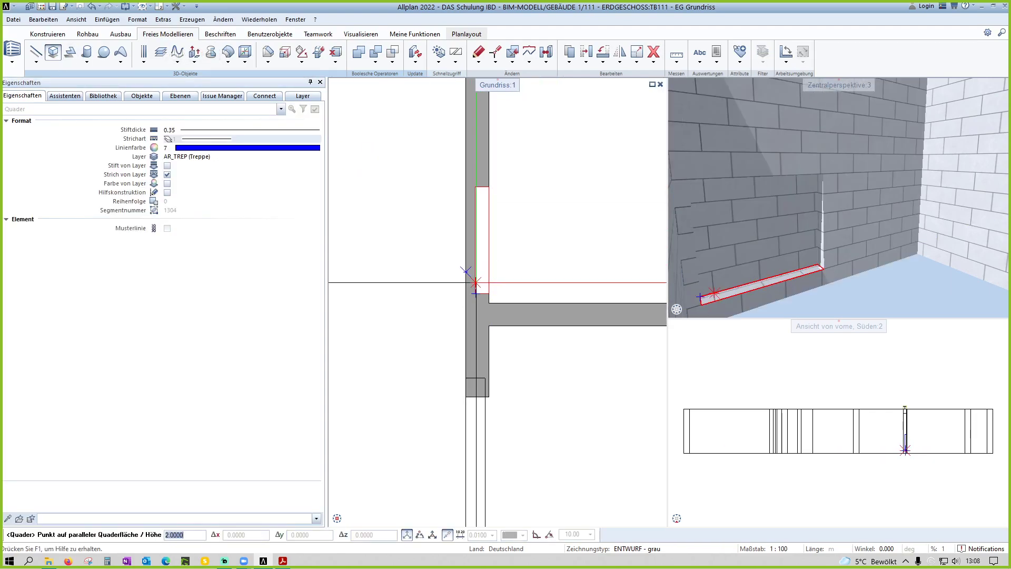
key(Return)
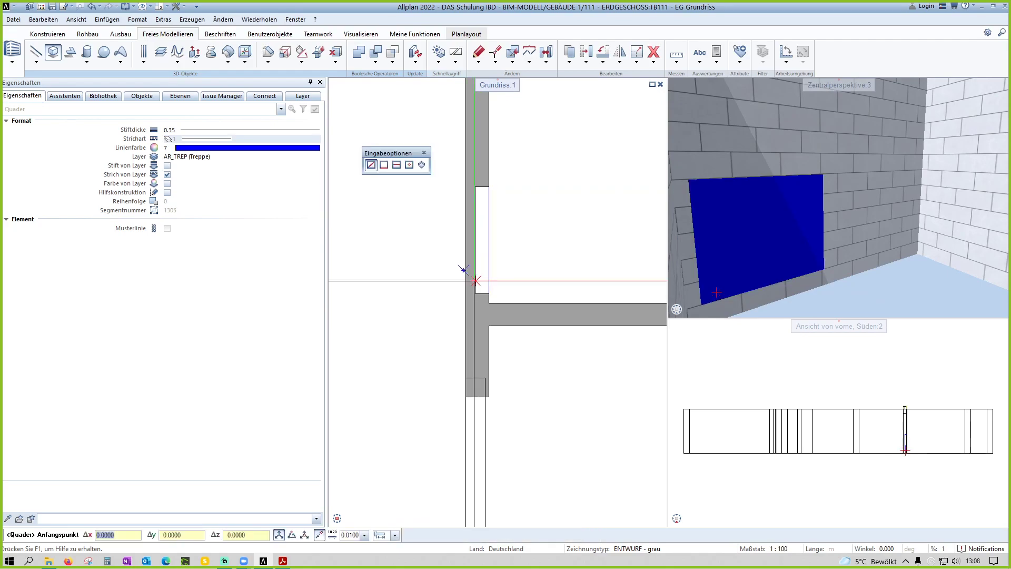
key(Escape)
shift+middle_drag(785, 221, 711, 248)
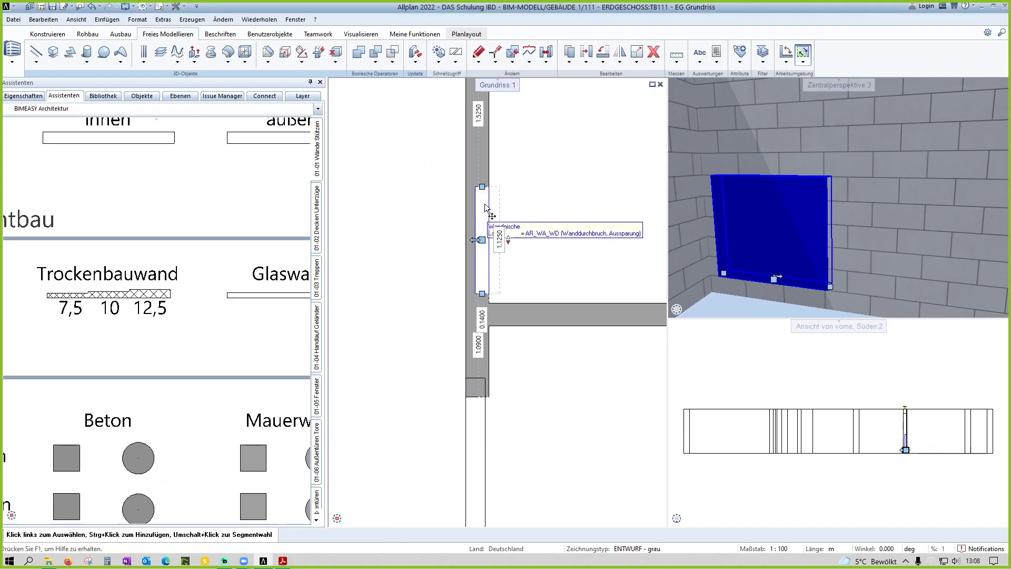
mouse_move(843, 211)
shift+middle_down()
mouse_move(806, 207)
mouse_move(817, 222)
mouse_move(837, 205)
shift+middle_up()
scroll(840, 203, up, 3)
scroll(839, 200, down, 3)
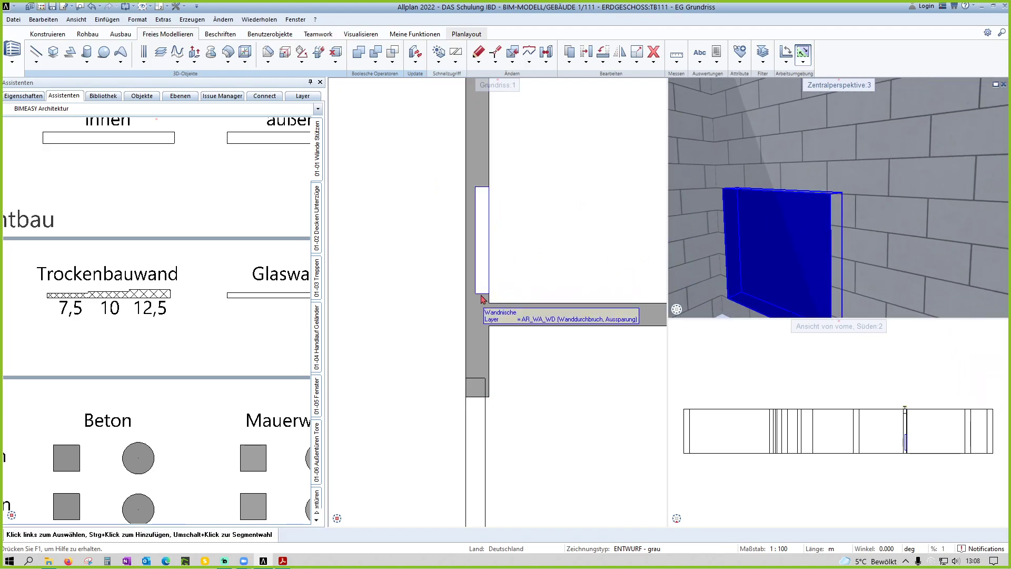
Step: Switch the front elevation to the south-east isometric (Isometrie von vorne/rechts Südosten)
click(480, 289)
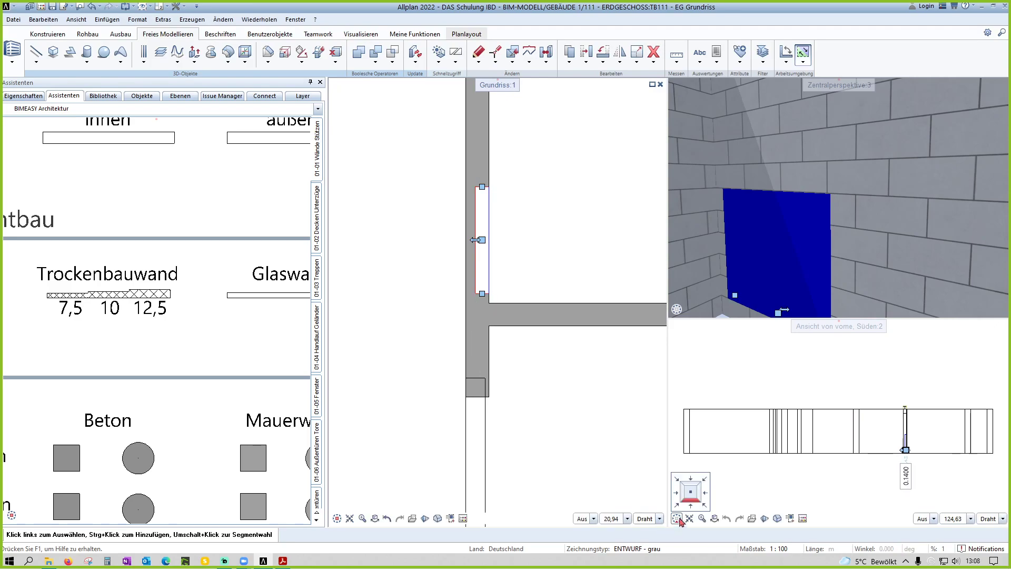
click(706, 507)
scroll(896, 477, up, 4)
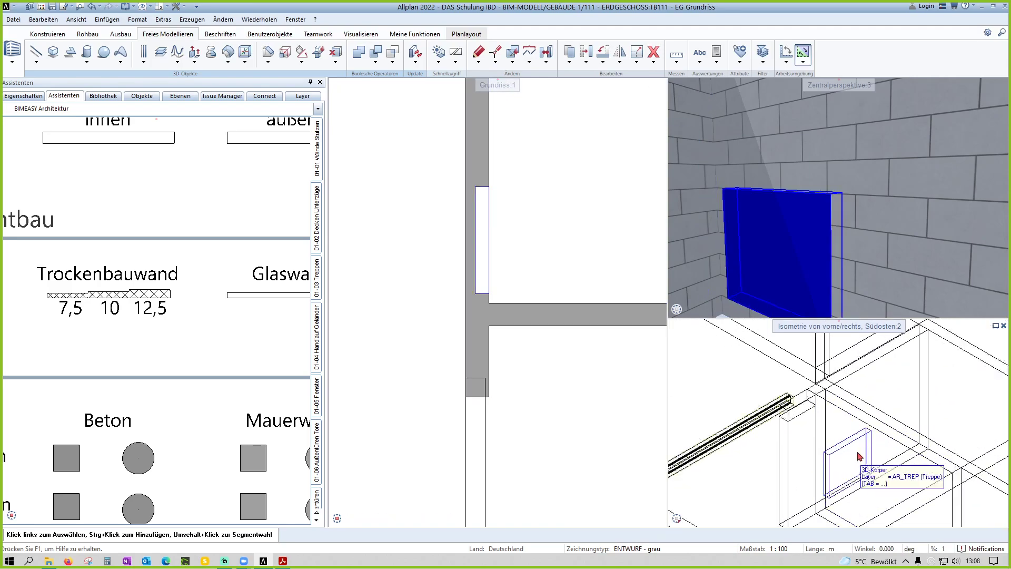
Step: Select the box and orbit and zoom the perspective to inspect it in the niche
click(856, 446)
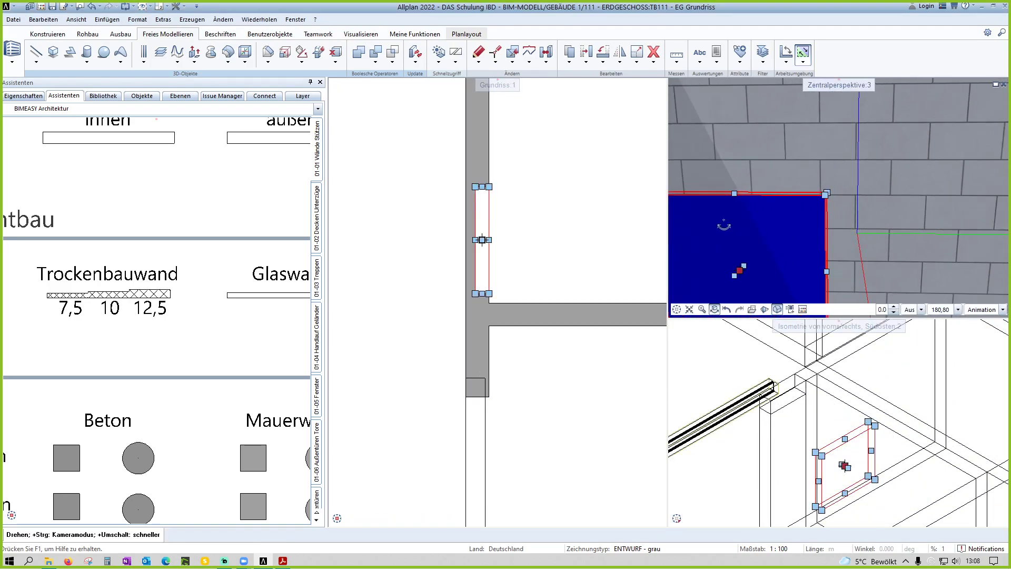
scroll(790, 210, down, 5)
shift+middle_drag(798, 207, 803, 235)
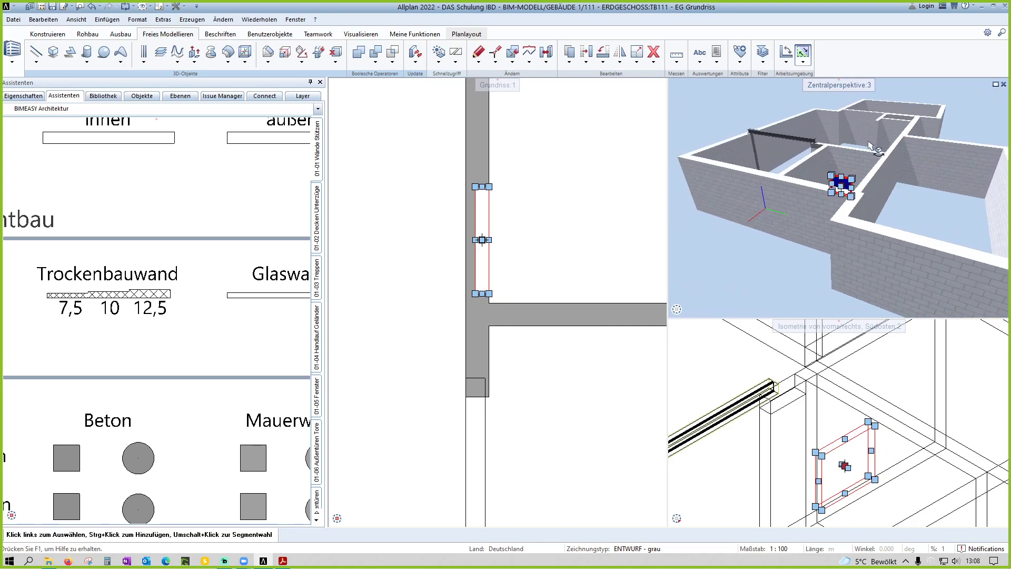
scroll(821, 248, up, 3)
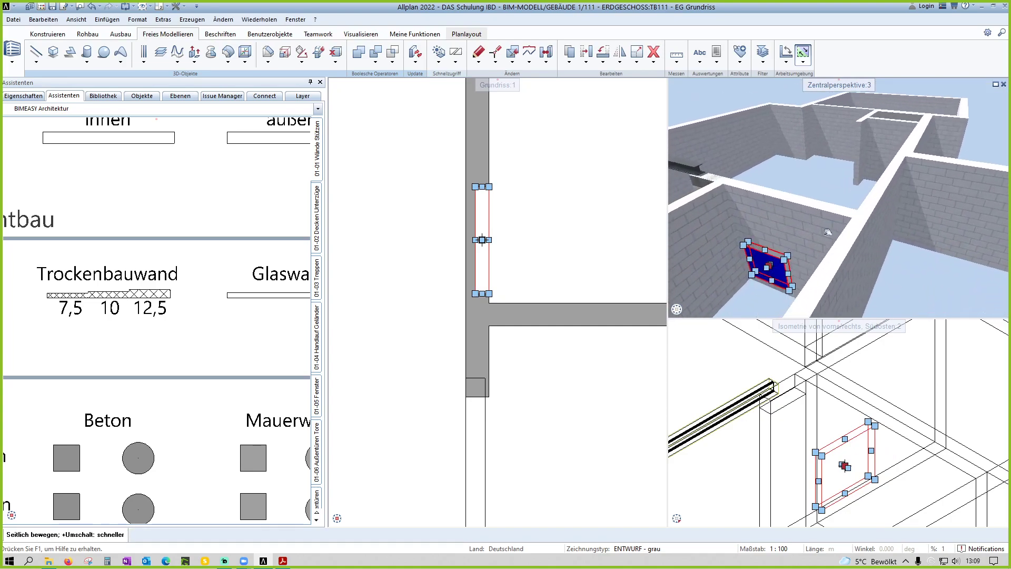
scroll(869, 253, up, 3)
scroll(898, 263, up, 2)
scroll(899, 262, up, 2)
scroll(898, 262, up, 2)
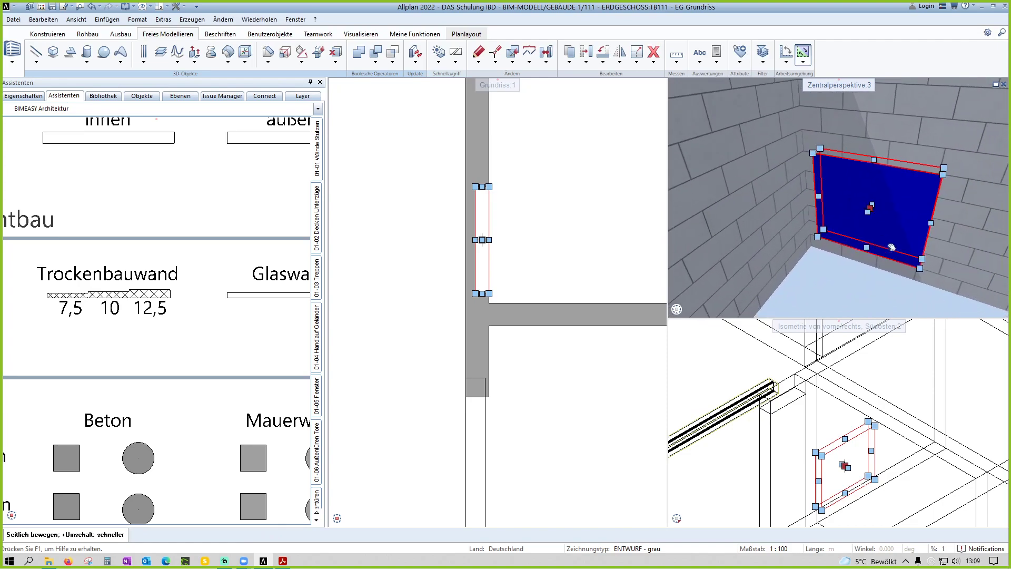
scroll(898, 262, up, 2)
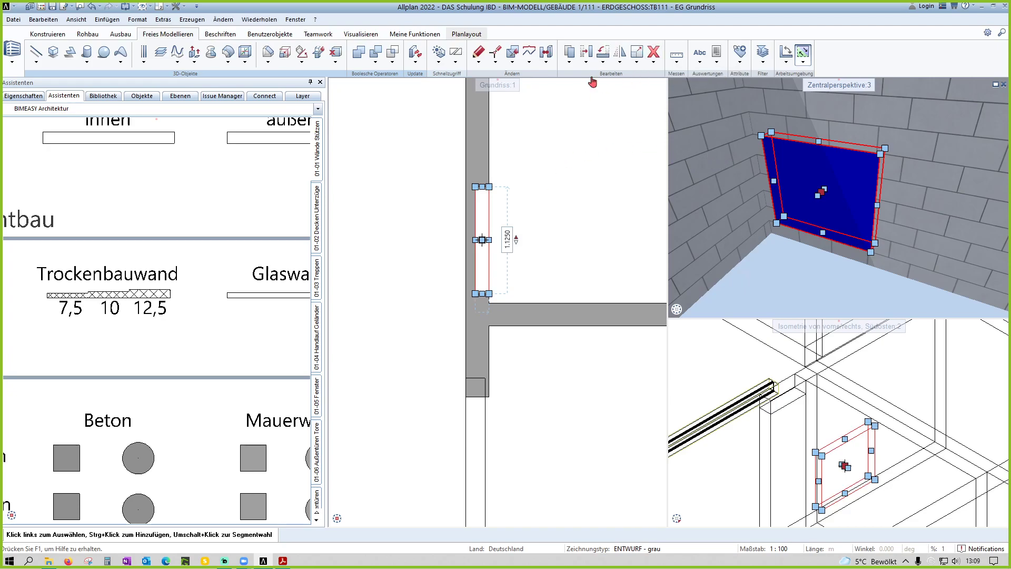
Step: Run element conversion on the box body, then pan and zoom onto the niche
click(550, 54)
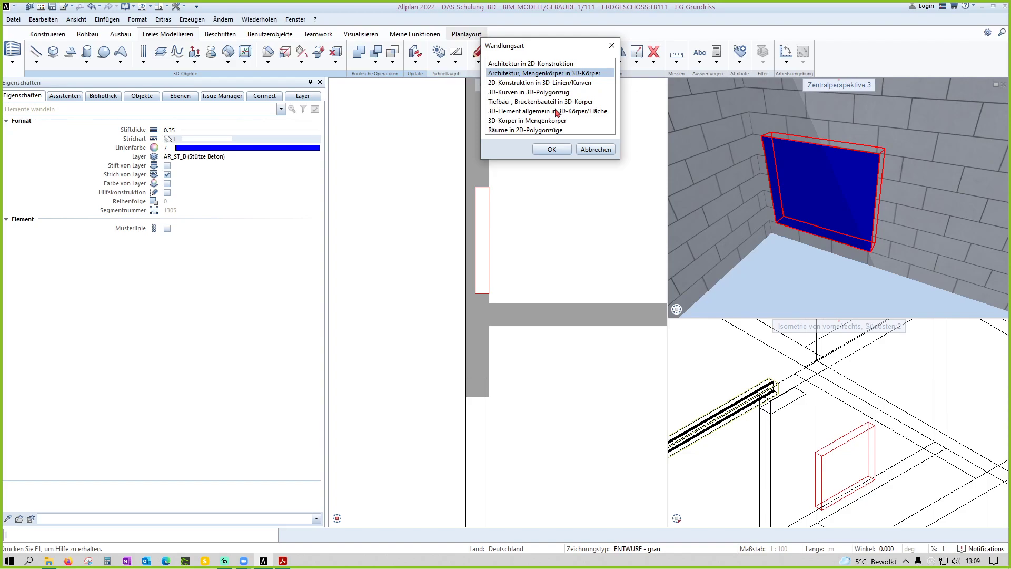
double_click(566, 121)
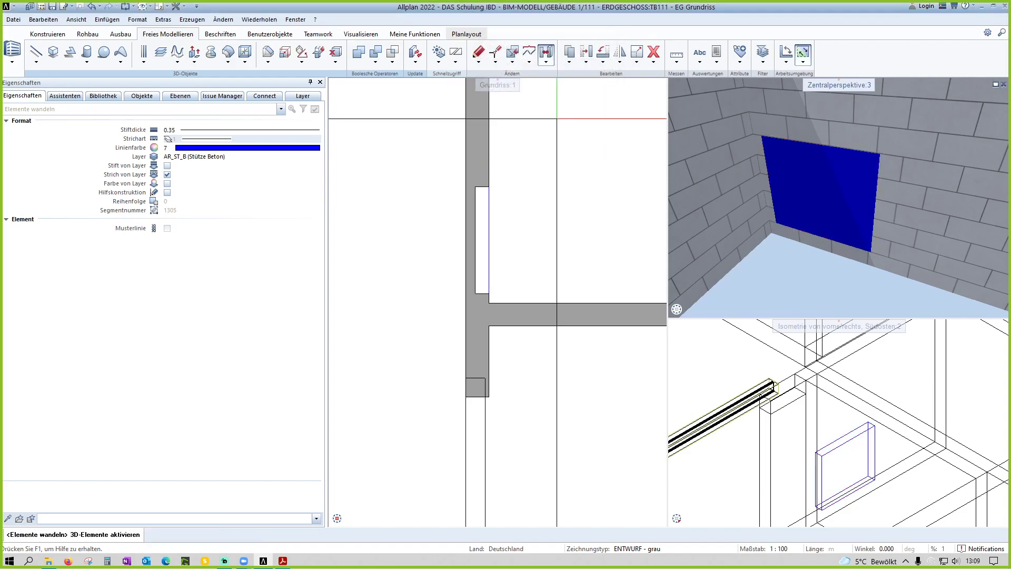
click(845, 449)
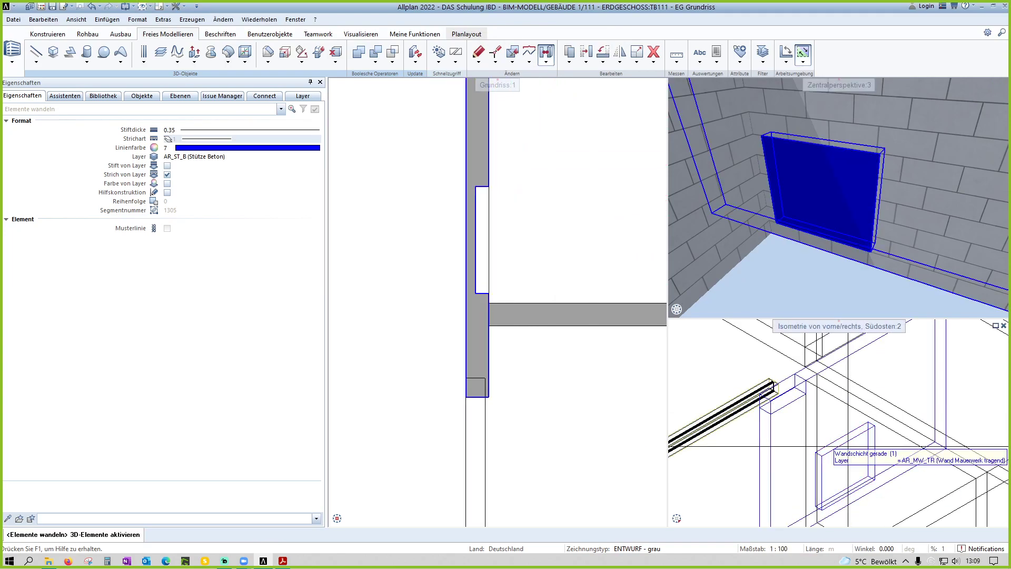
key(Escape)
click(846, 448)
key(Escape)
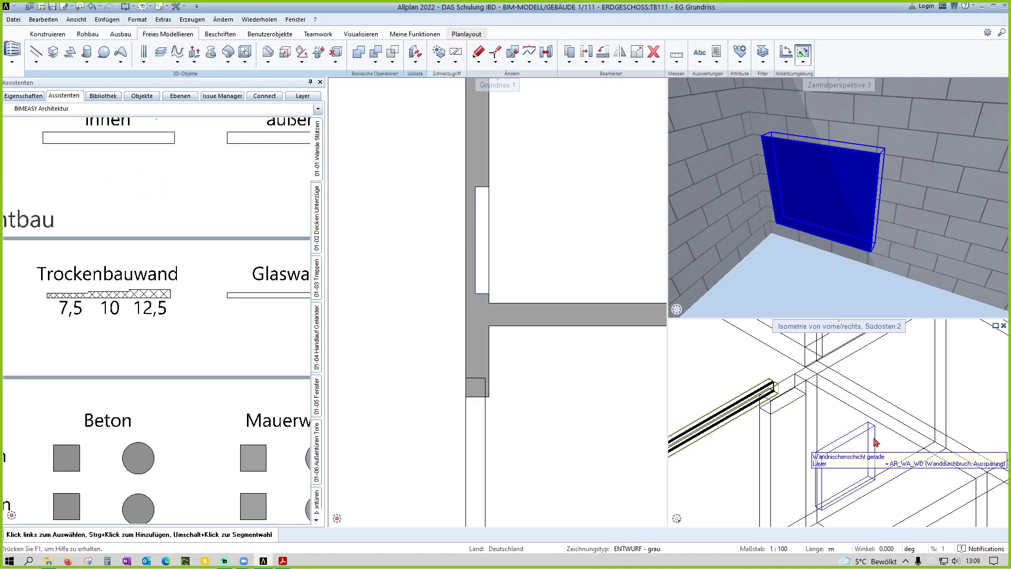
middle_drag(849, 452, 843, 436)
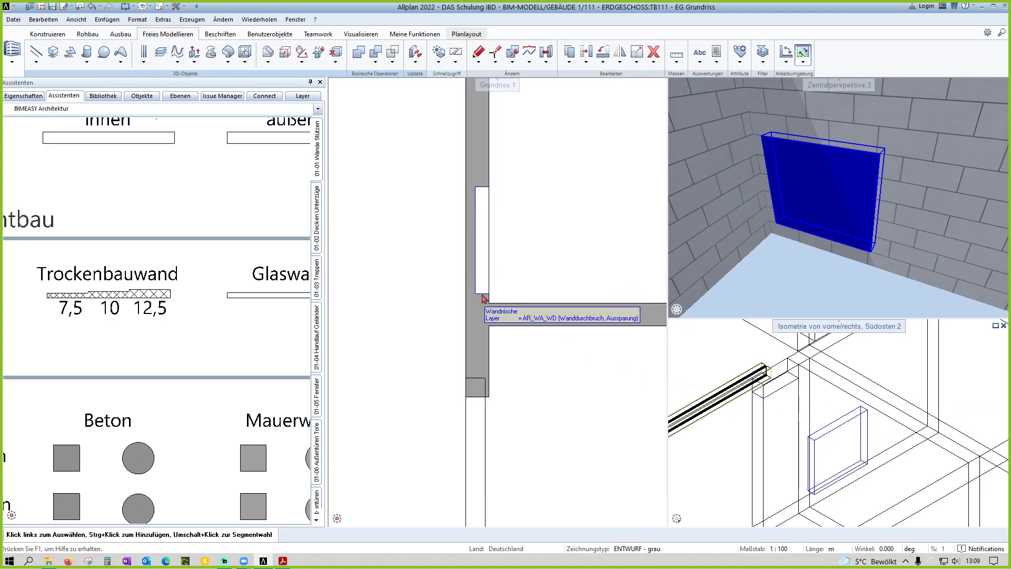
scroll(781, 421, up, 2)
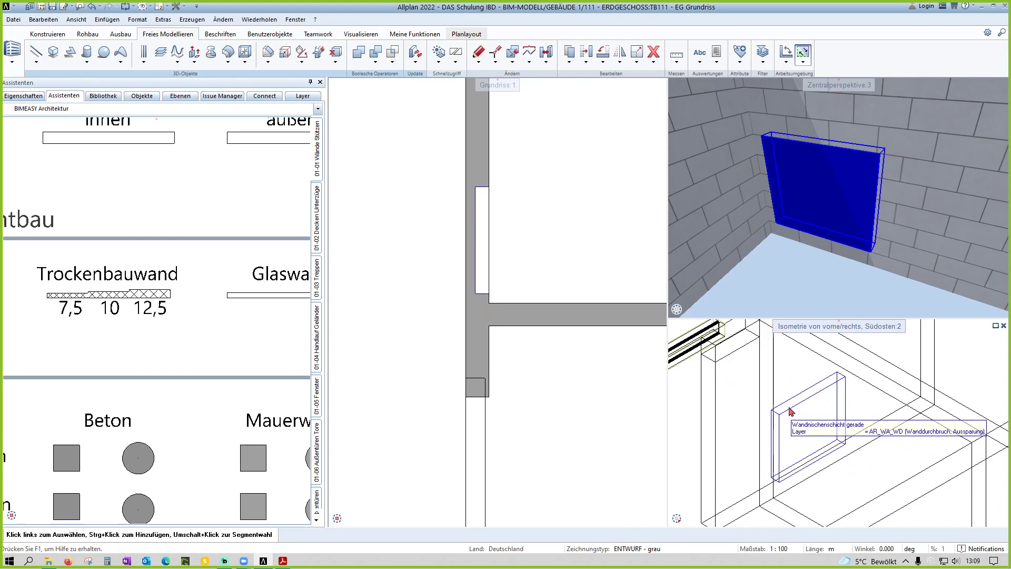
Step: Enable 'Selektionsmöglichkeit bei Mehrdeutigkeit' in the selection-mode options
click(785, 416)
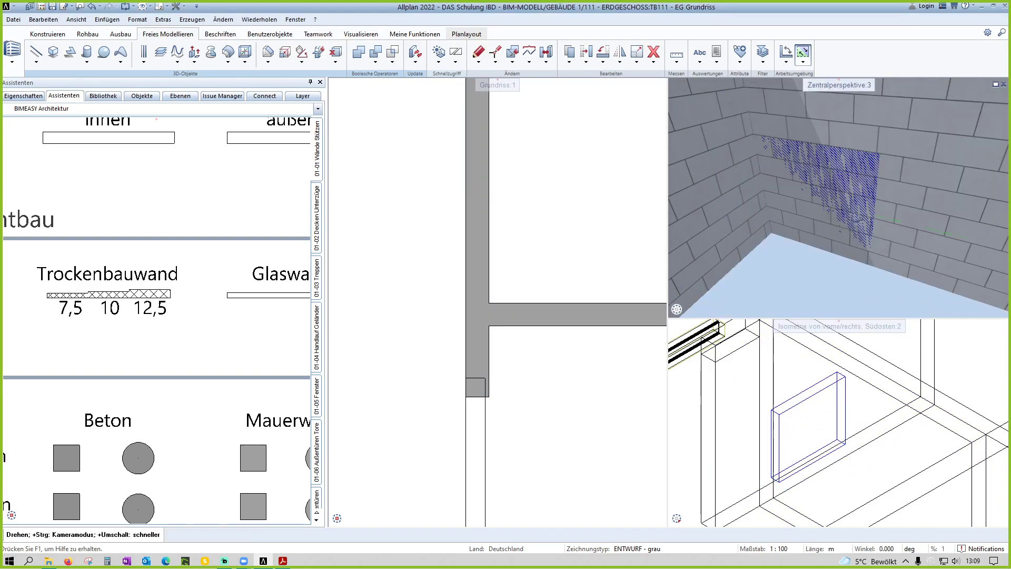
click(816, 400)
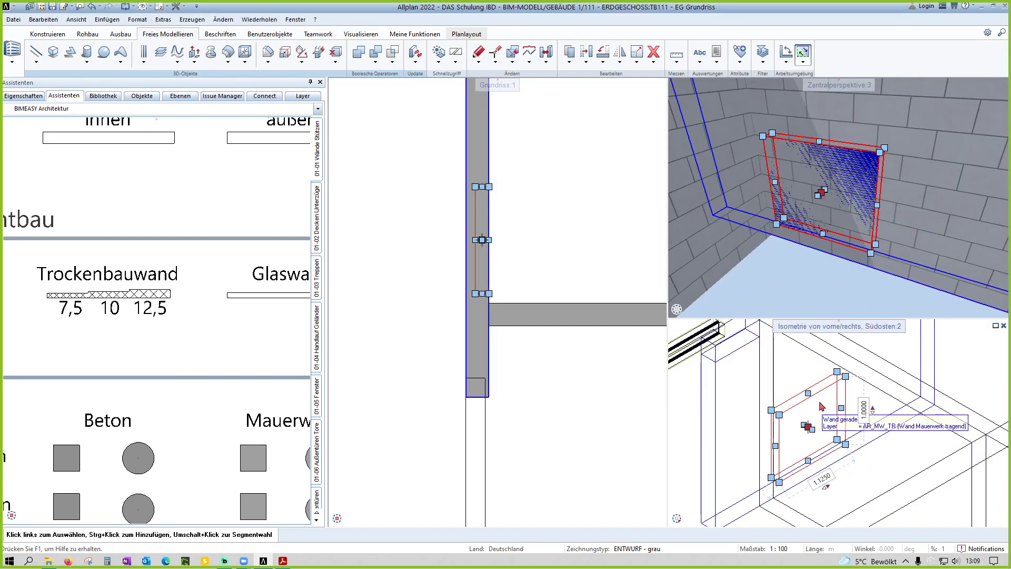
key(Escape)
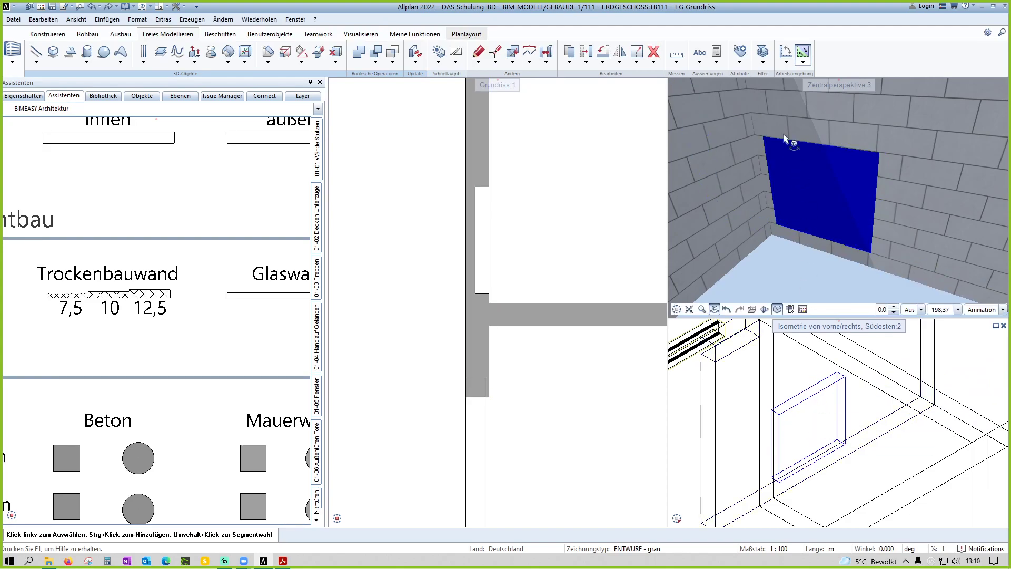
click(802, 62)
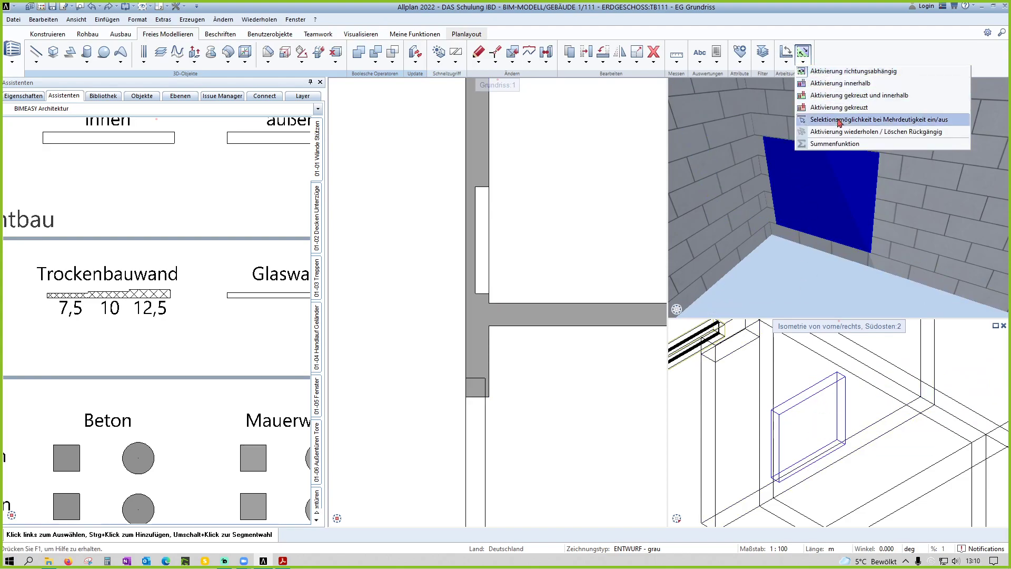
click(870, 122)
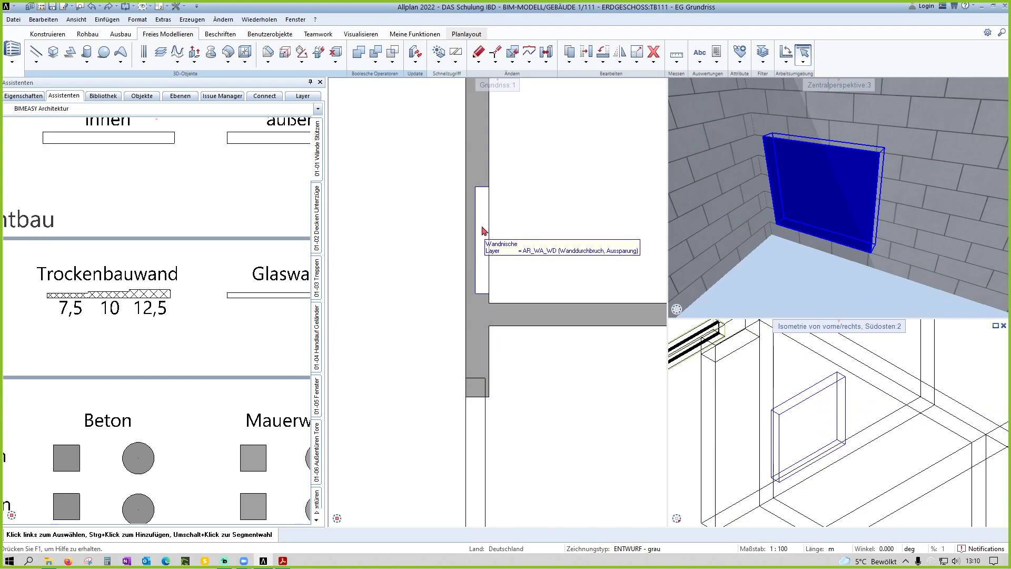
Step: Pick the niche spot and choose Mengenkörper from the list of overlapping elements
click(495, 241)
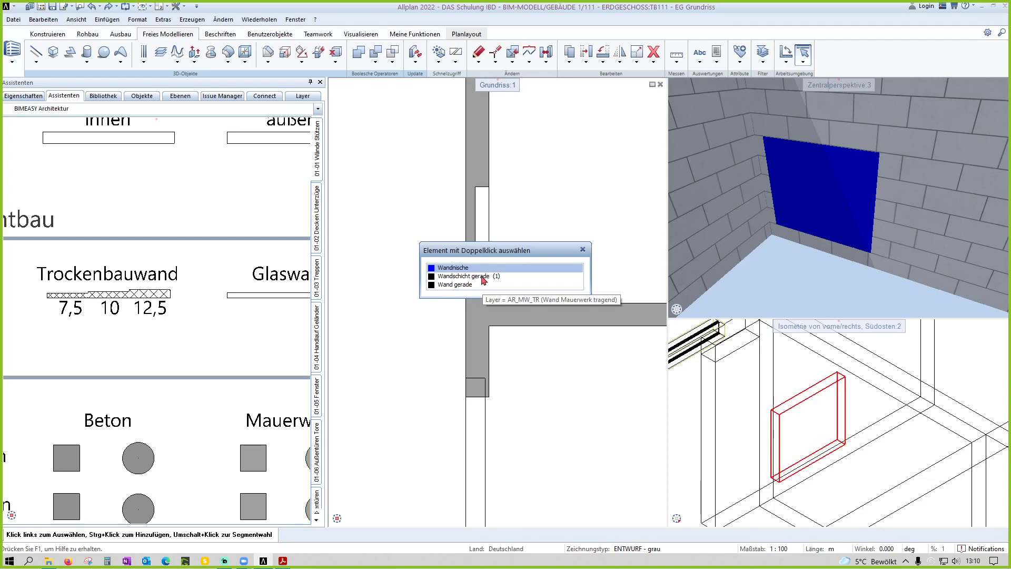
click(482, 277)
double_click(483, 278)
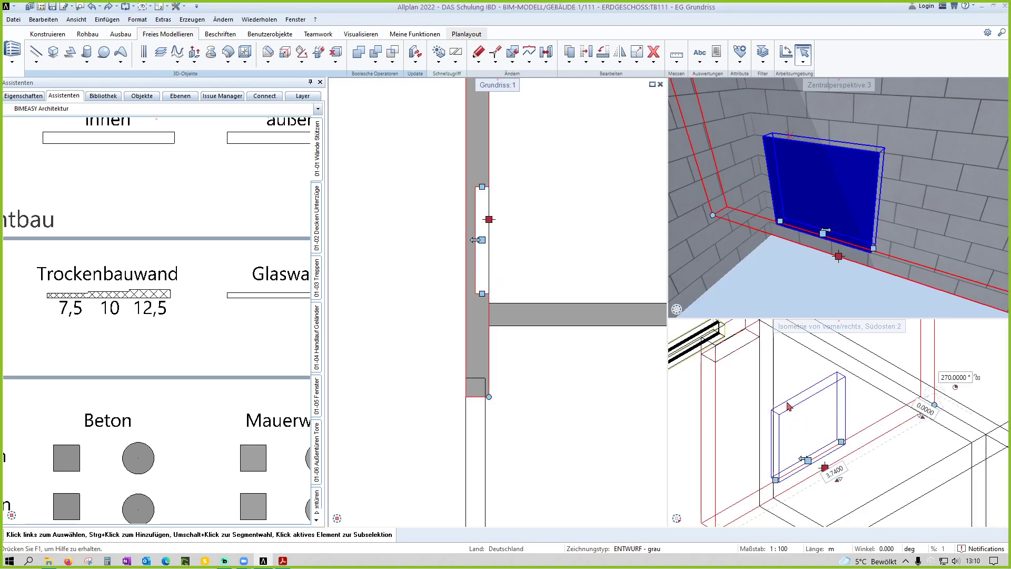
click(773, 416)
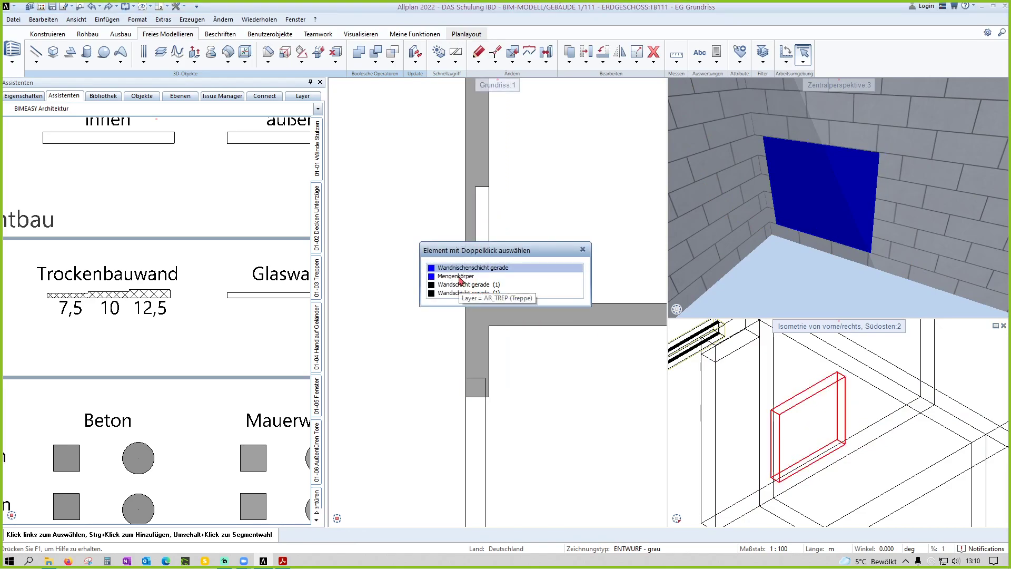
double_click(460, 279)
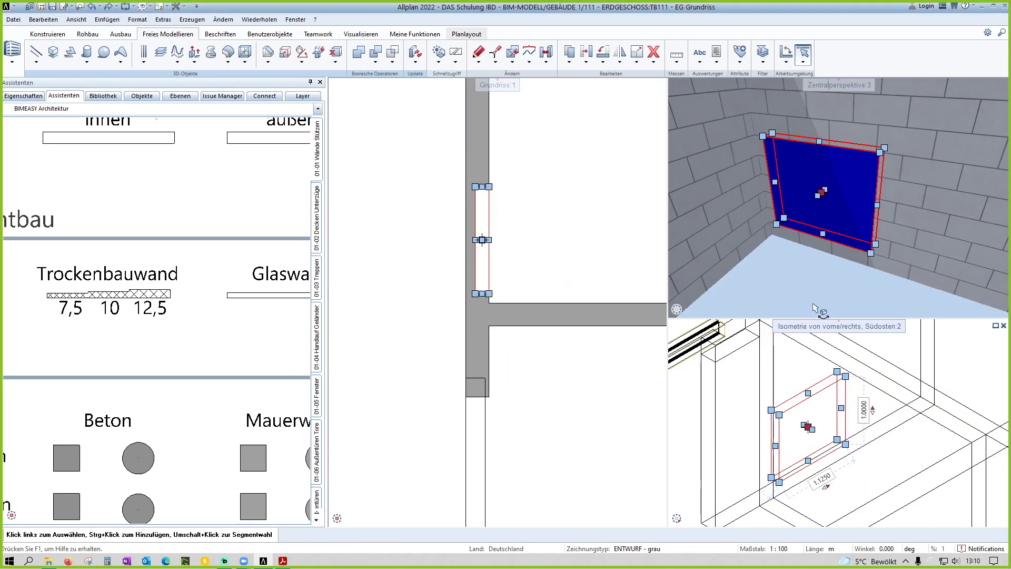
Step: Set the quantity body's Material attribute to Heizkreisverteiler via Attribute modifizieren
right_click(805, 413)
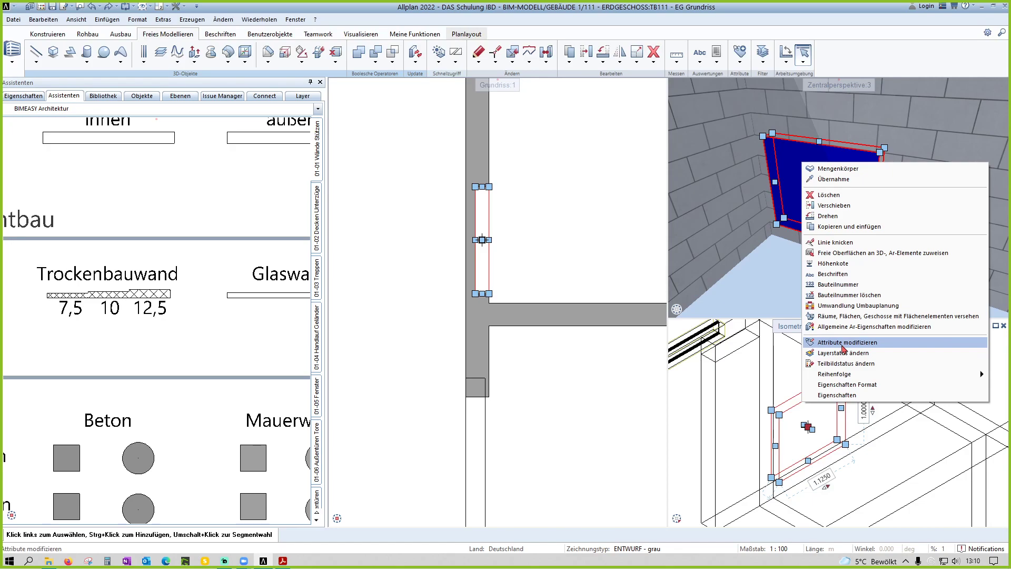
click(843, 342)
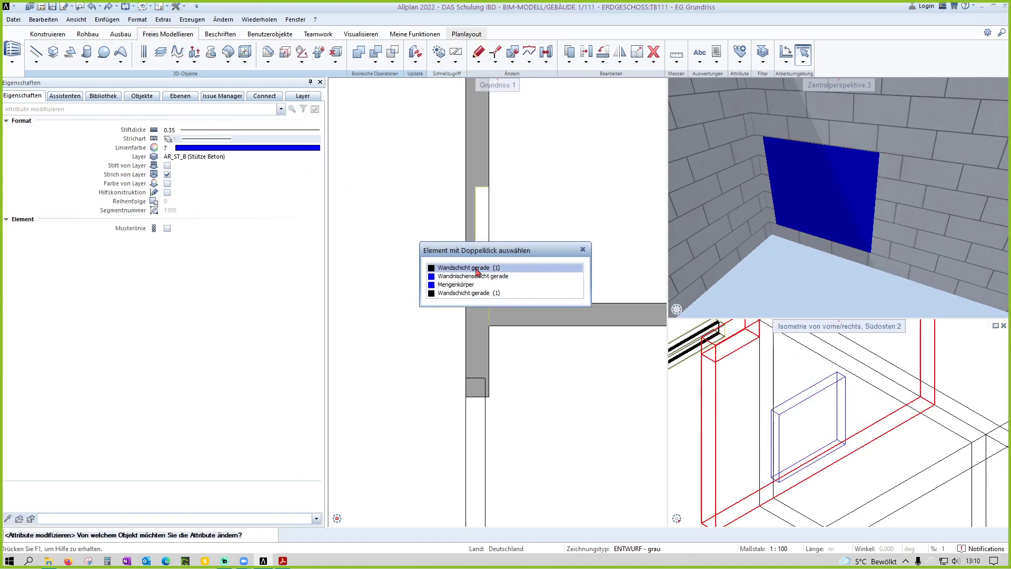
double_click(472, 285)
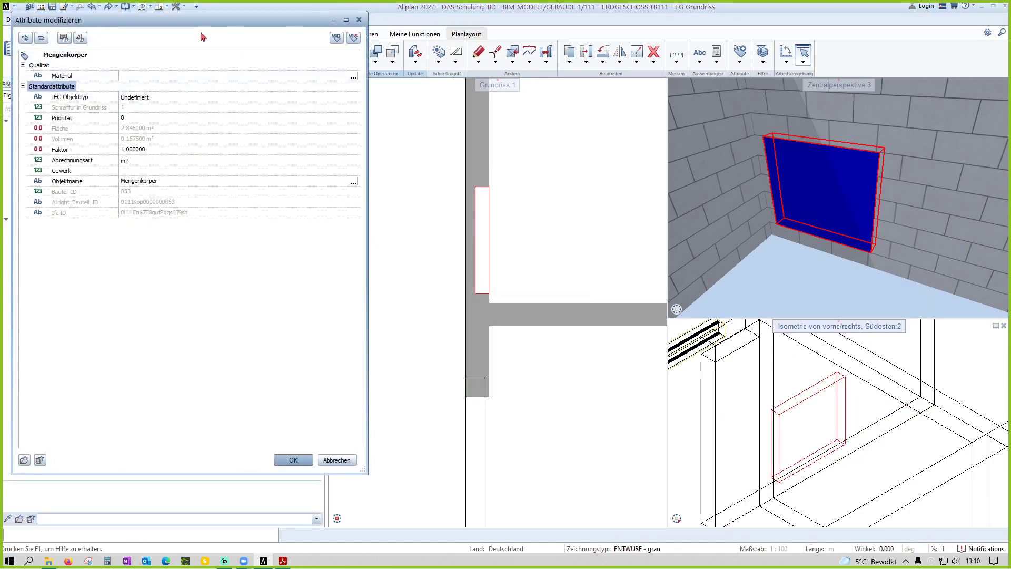
drag(202, 21, 284, 60)
click(234, 114)
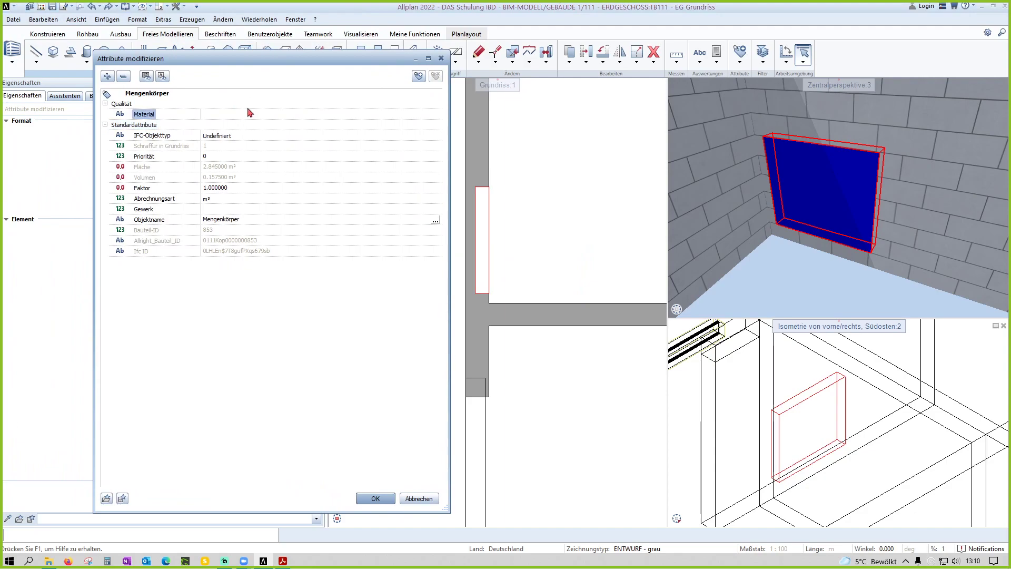
text(Heizkreisverteiler)
key(Return)
click(374, 498)
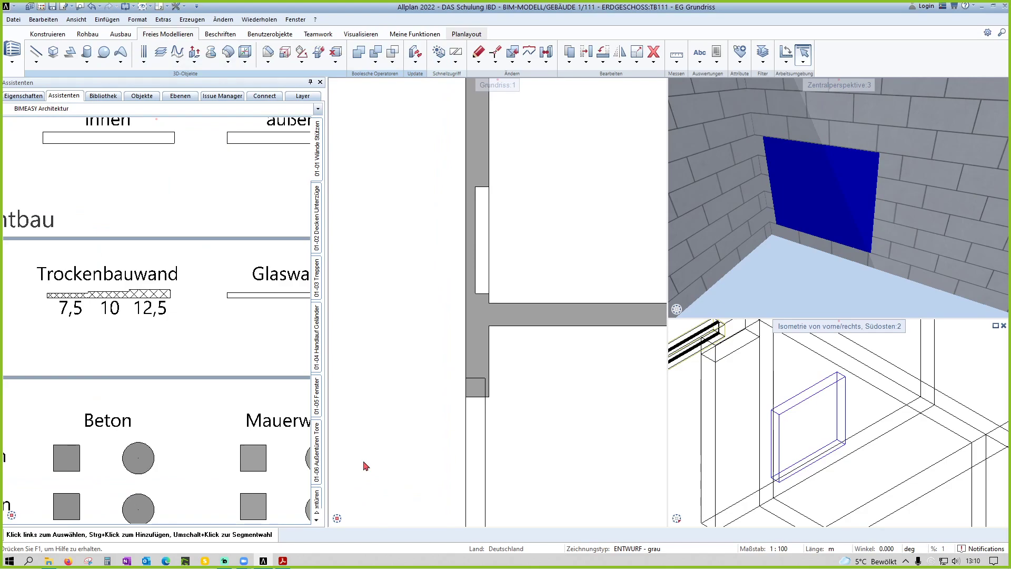
Step: Generate the Mengenübersicht.rdlc quantity report for the niche area, then close it
click(717, 55)
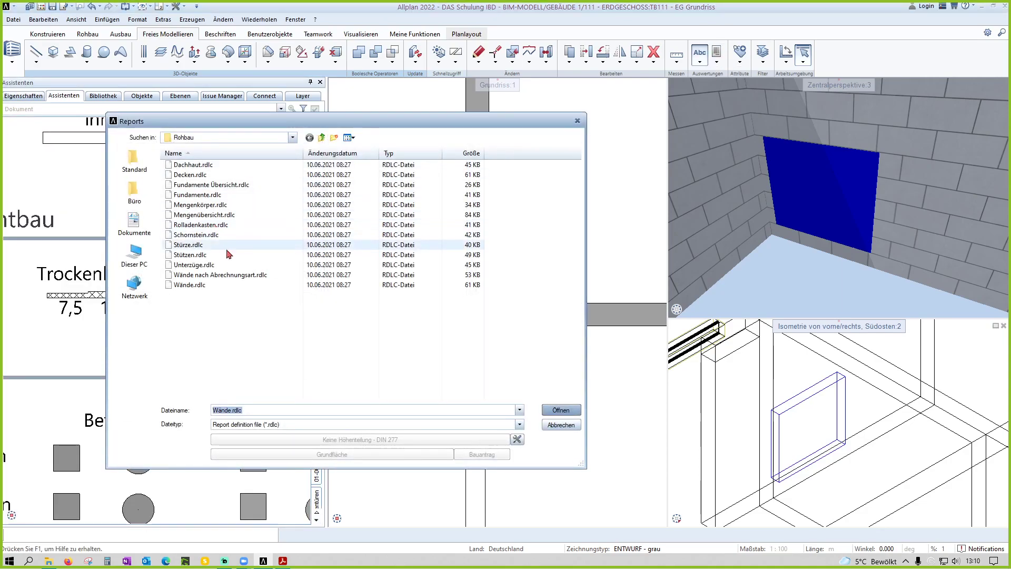
double_click(227, 216)
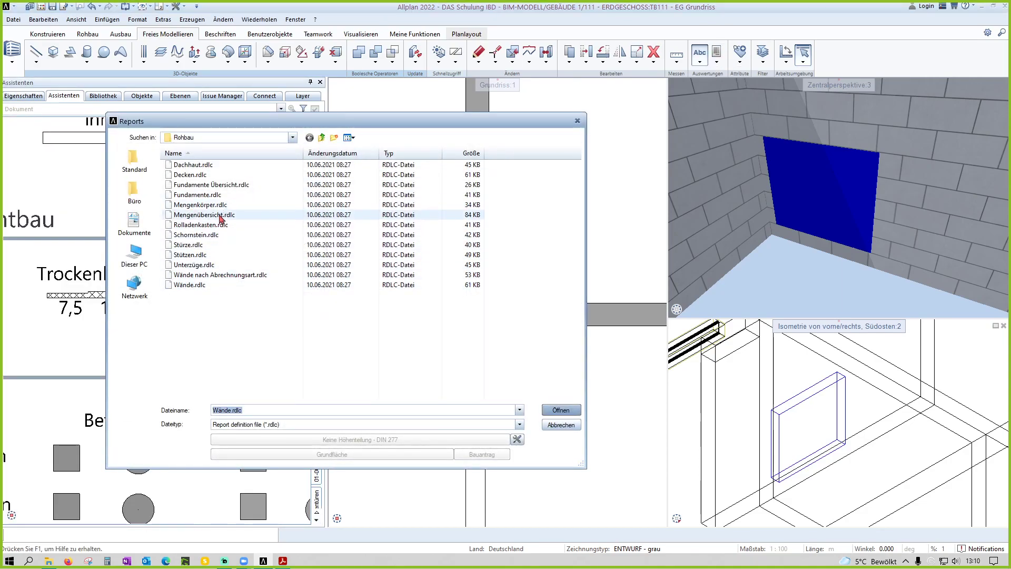
drag(390, 222, 474, 340)
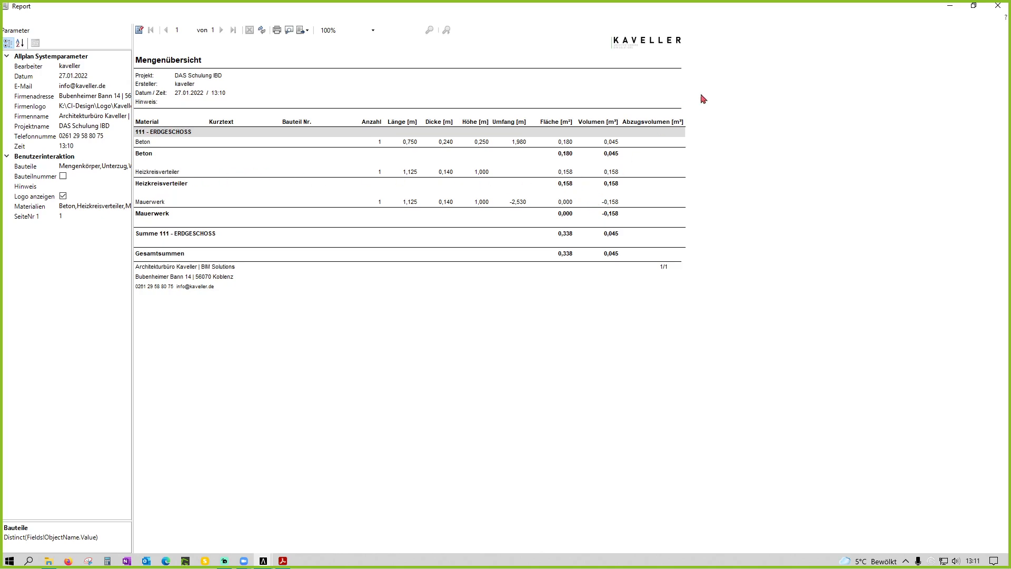
click(999, 7)
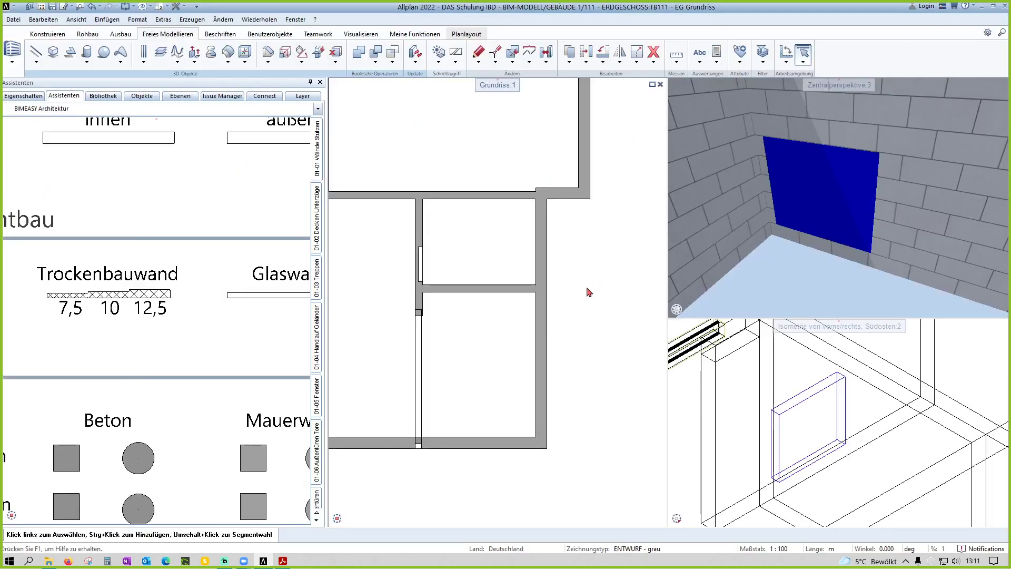
Step: Zoom the plan out to the whole ground floor and narrow the Assistenten panel
middle_drag(587, 289, 555, 285)
scroll(534, 267, down, 2)
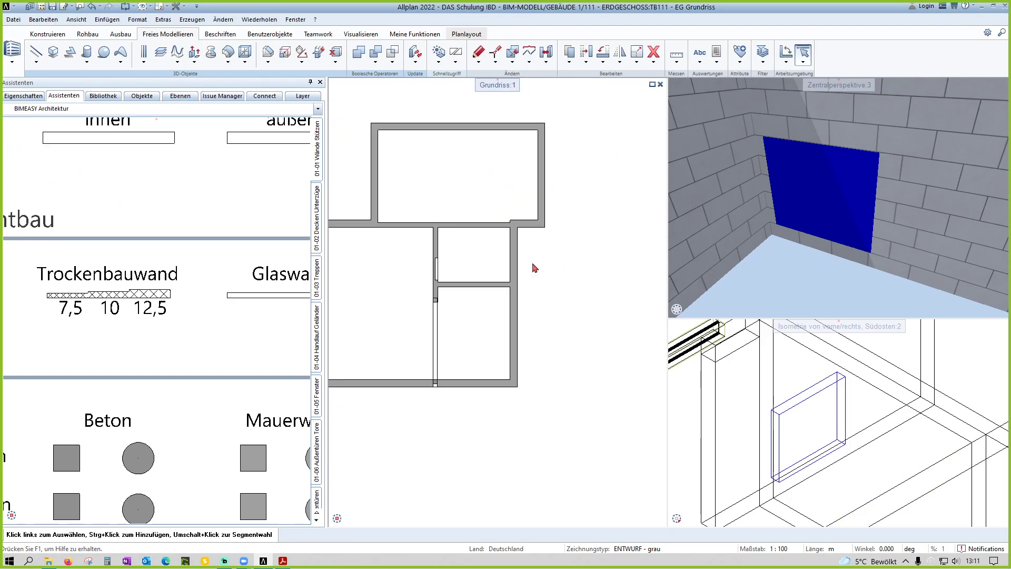
scroll(525, 279, down, 3)
scroll(521, 279, up, 2)
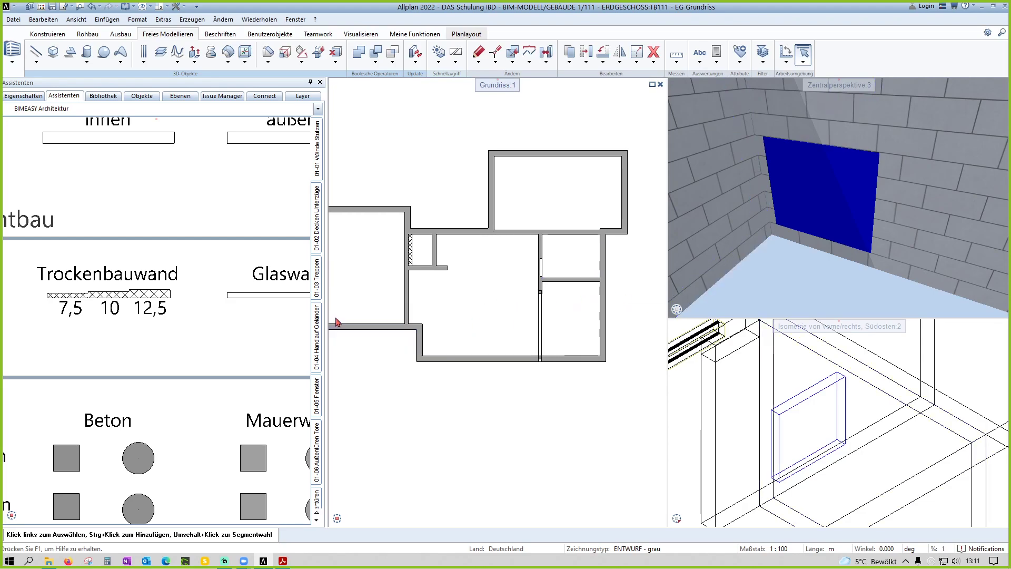
drag(324, 315, 301, 322)
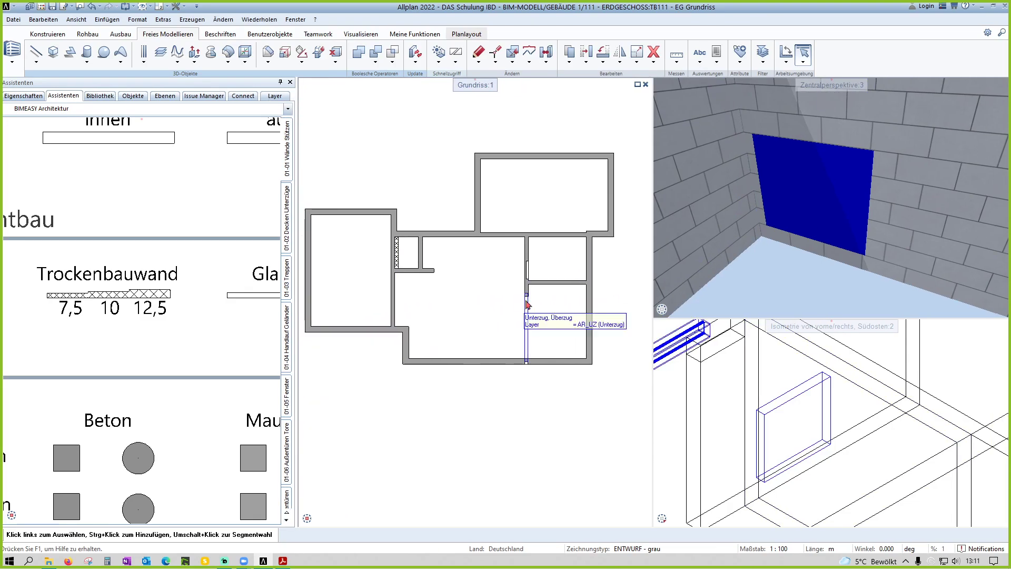
scroll(527, 304, down, 1)
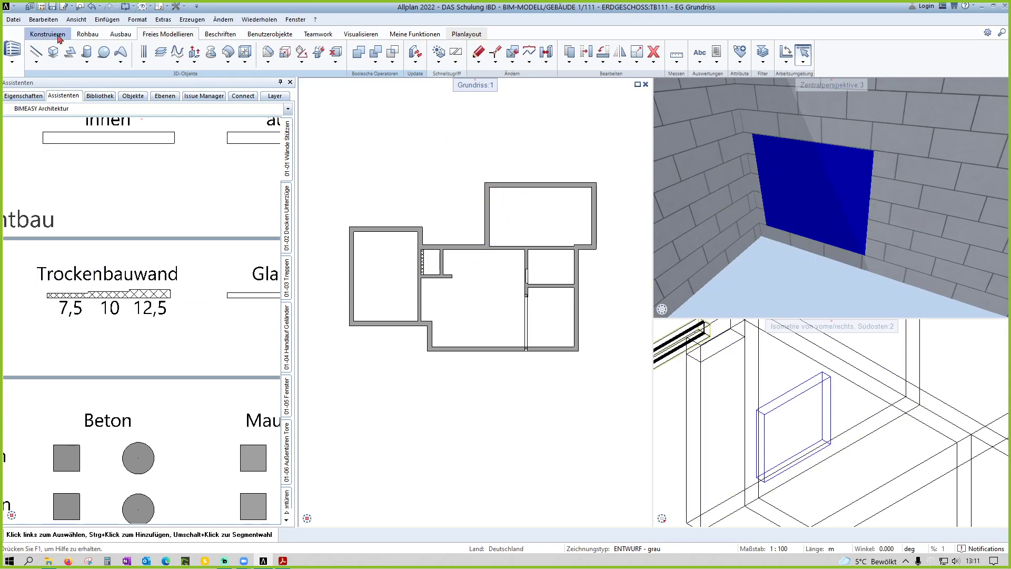
Step: Launch the Treppenmodellierer from the Unterbau - Stahlbeton template in the Treppen sheet
click(88, 36)
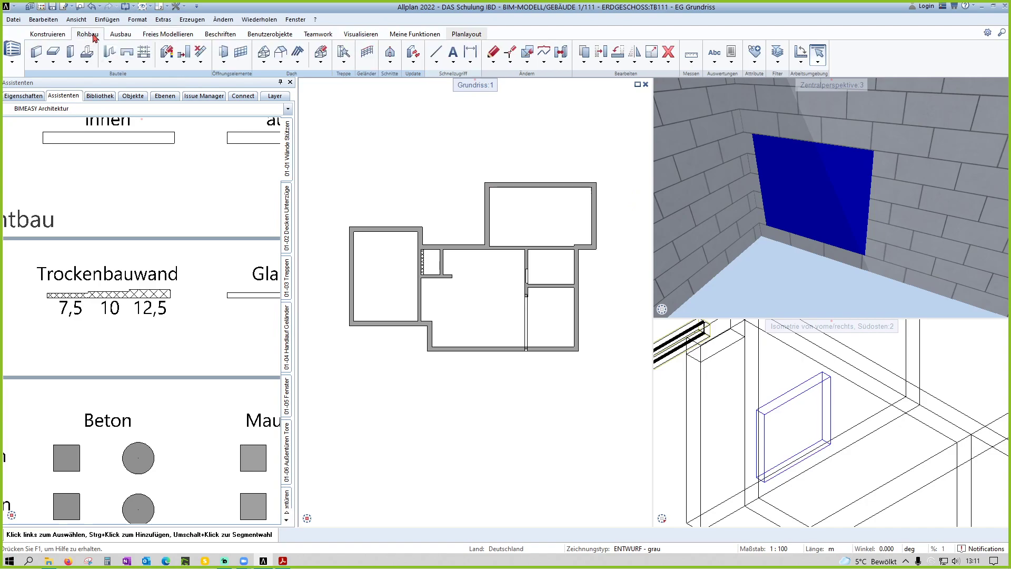
scroll(174, 216, down, 1)
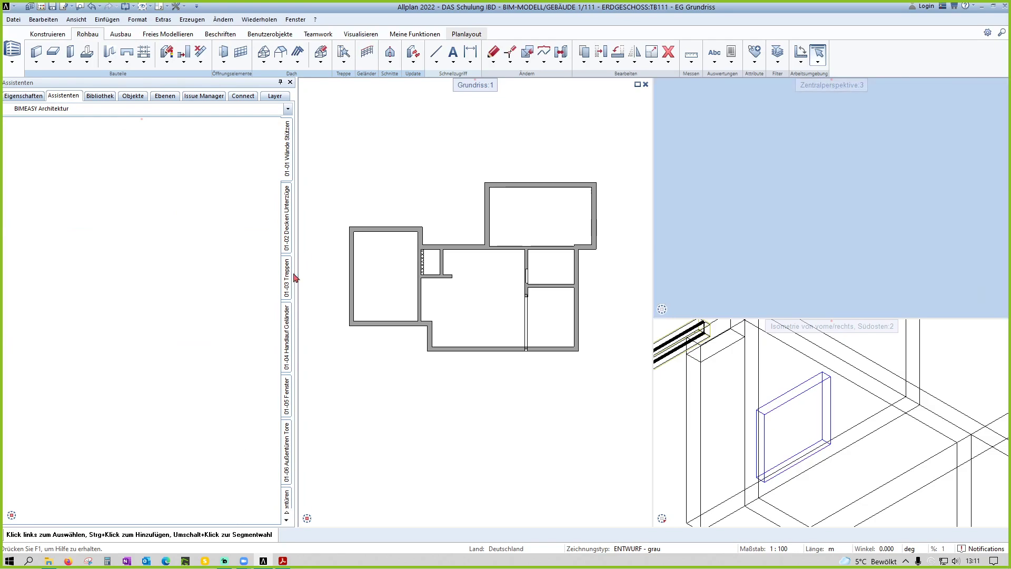
scroll(132, 243, up, 2)
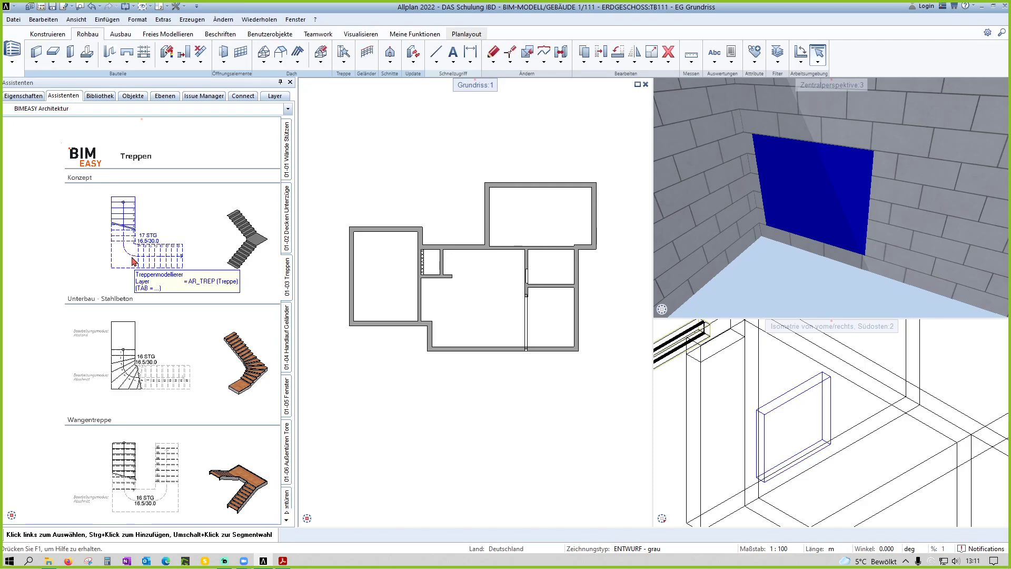
scroll(123, 300, down, 1)
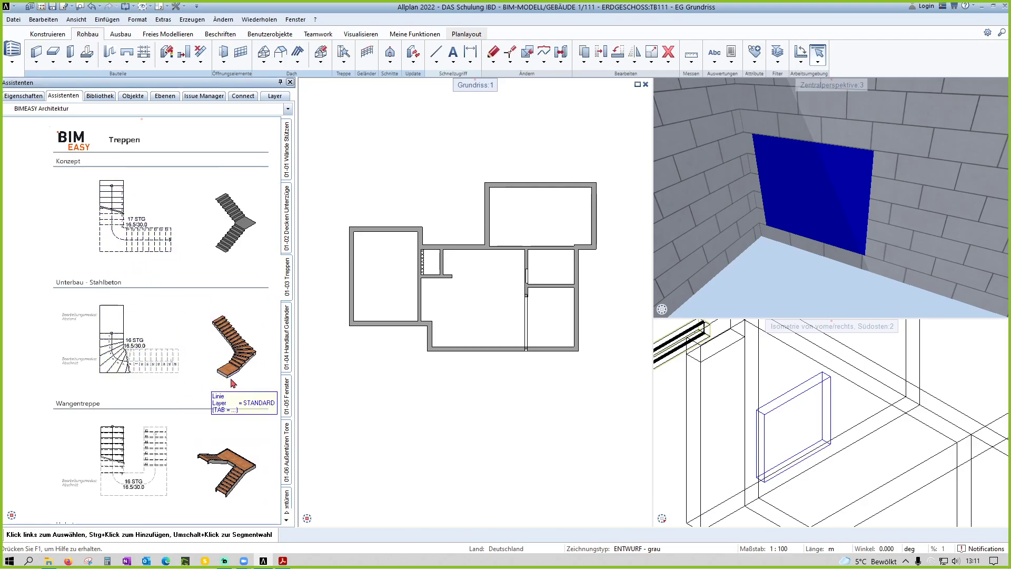
scroll(233, 384, up, 1)
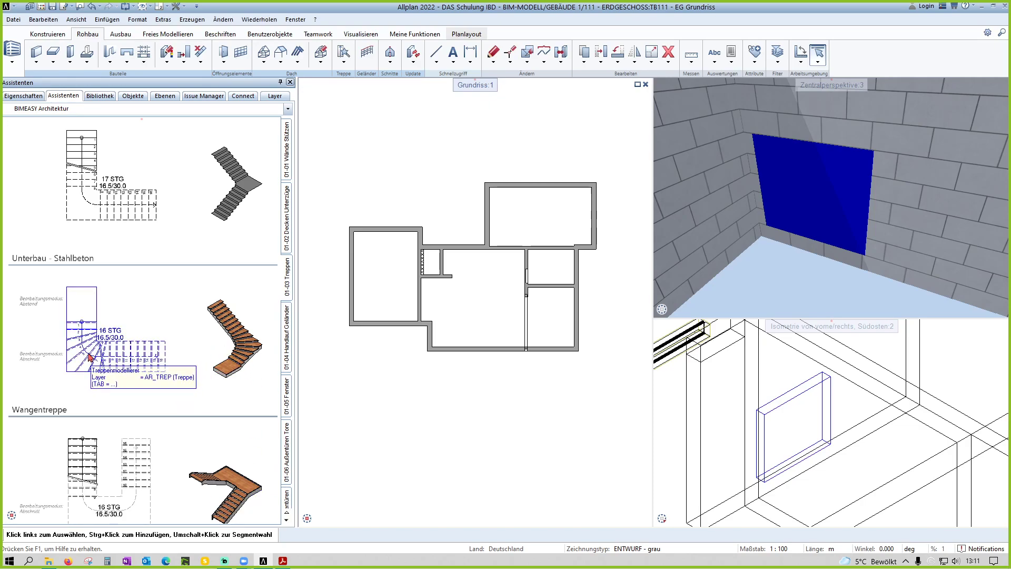
double_click(90, 357)
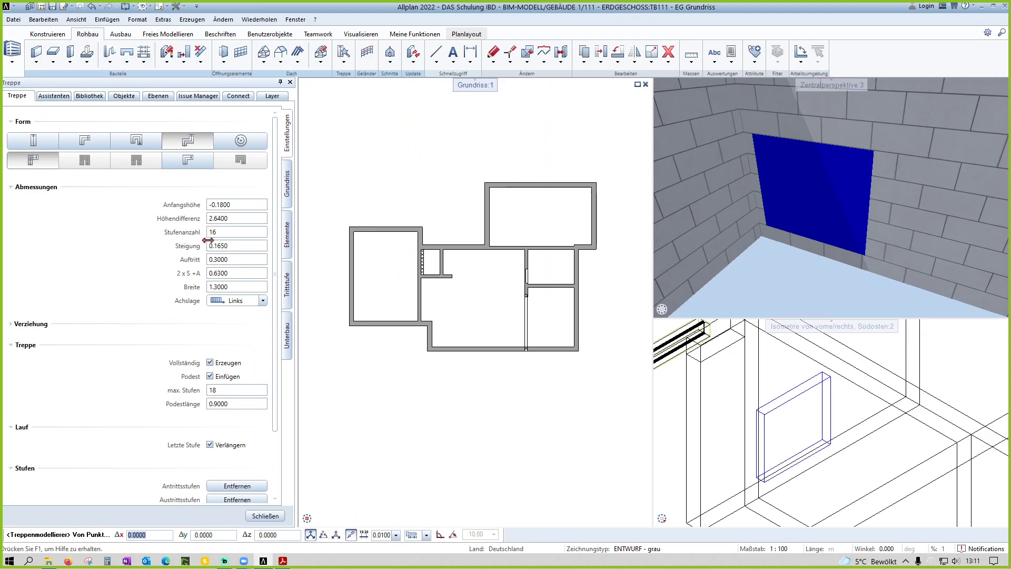
Step: Make the stair U-shaped after trying L, and pick the third U-shaped layout variant
click(144, 145)
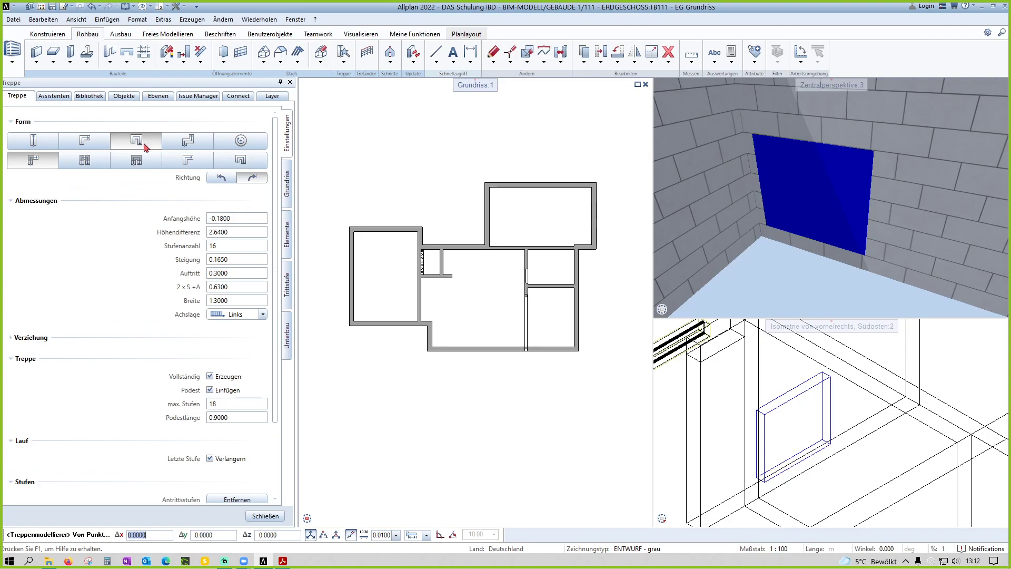
click(100, 141)
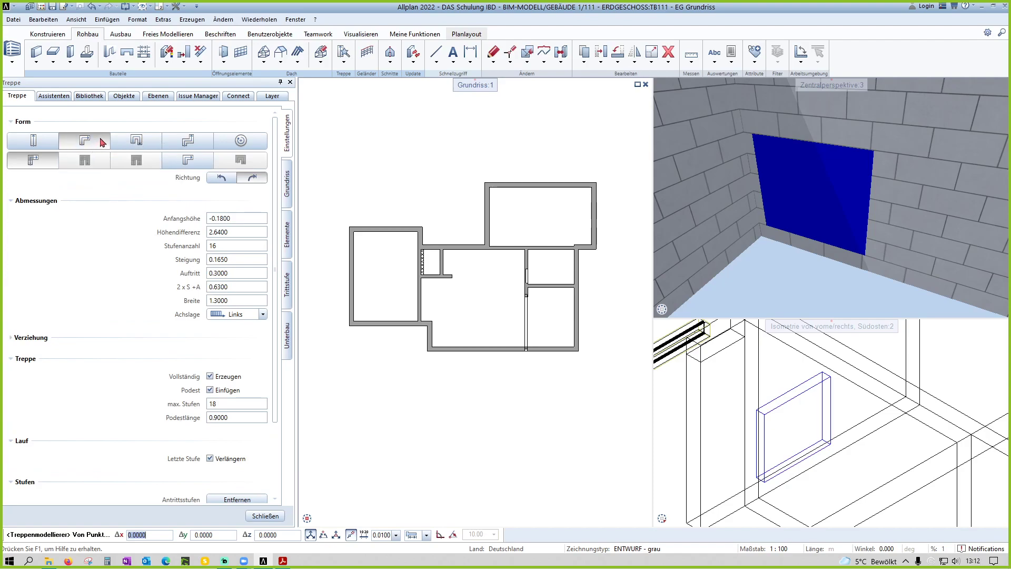
click(136, 146)
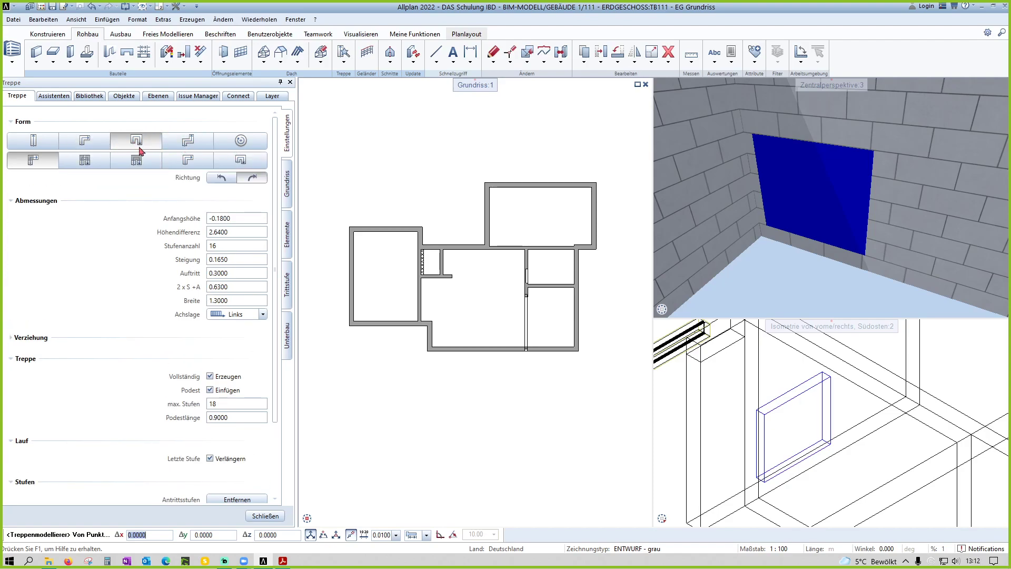
click(138, 162)
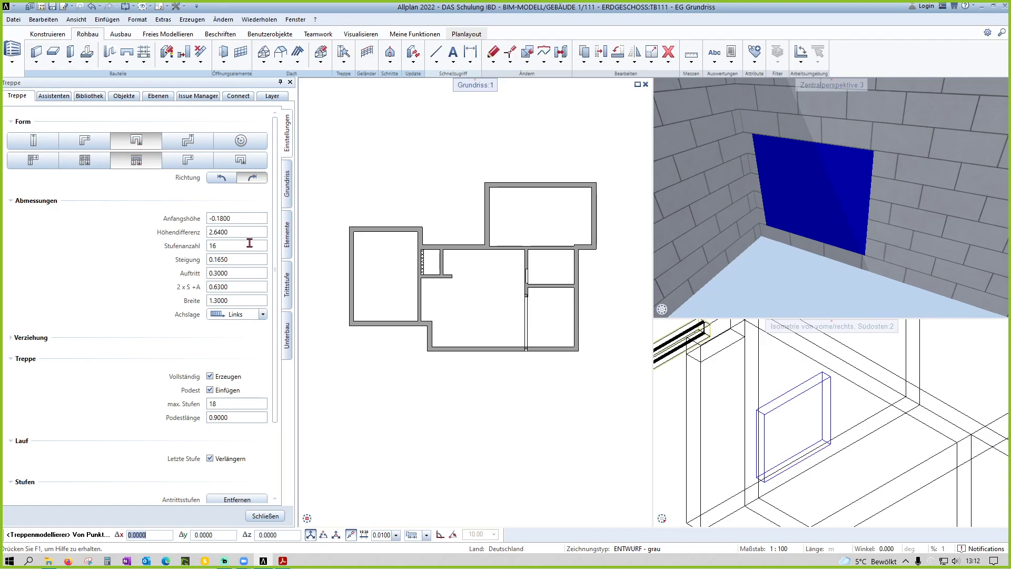
click(242, 220)
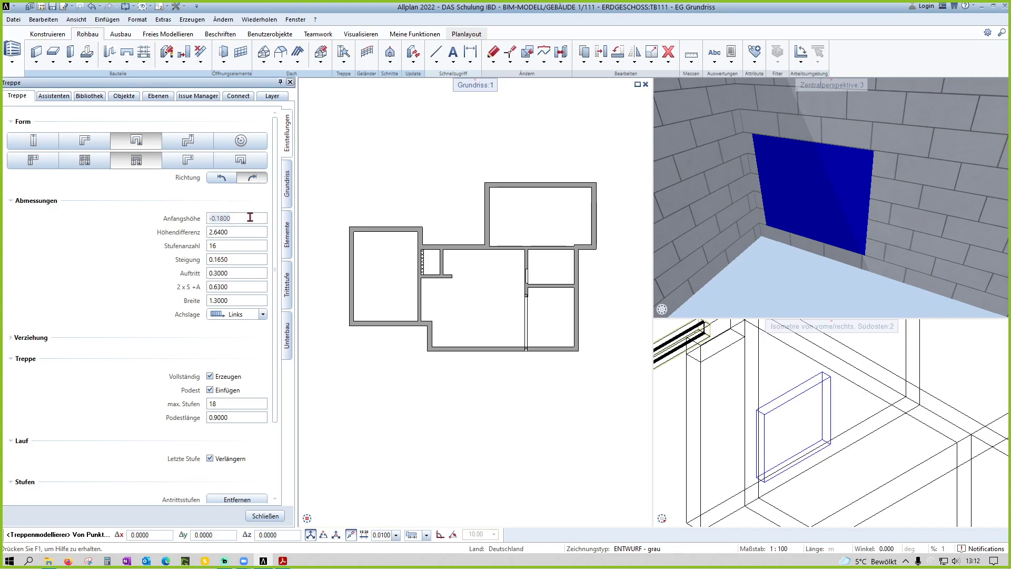
Step: Set the stair's start height to 0 and height difference to -,18+2,75+,22+,22 (3.0100)
text(00)
click(240, 232)
text(-,18)
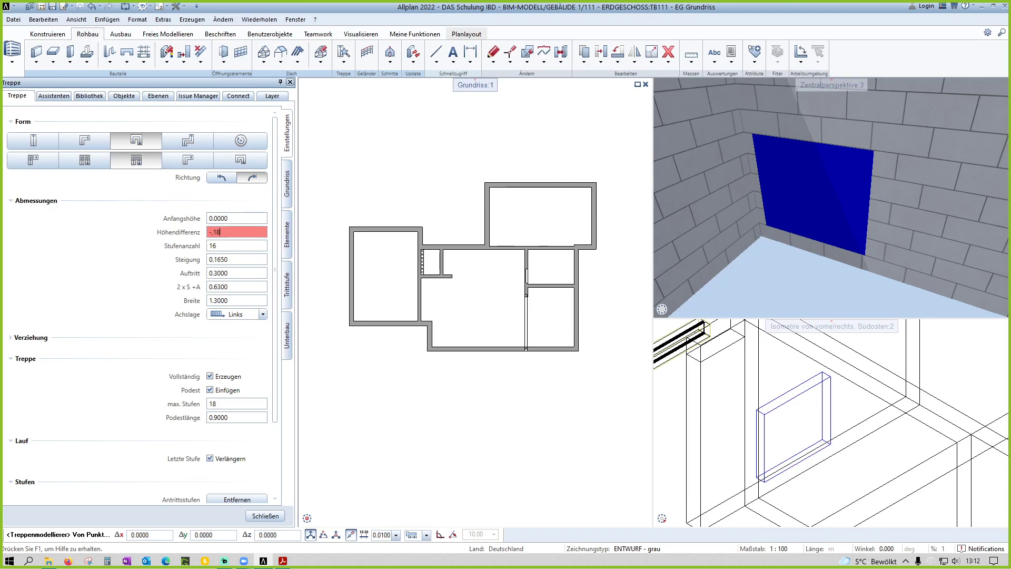
text(+2,75)
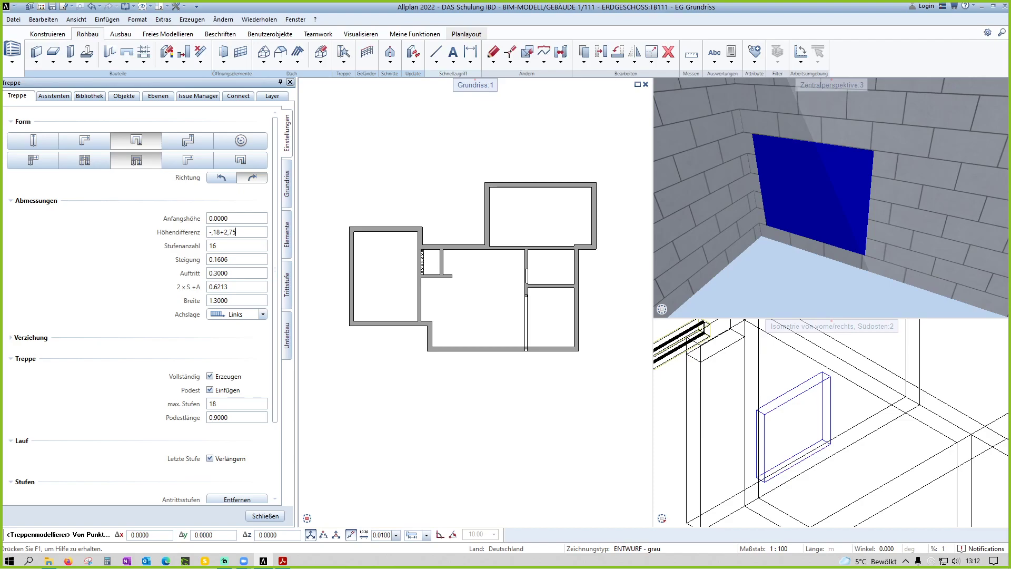
text(+,22)
text(+,)
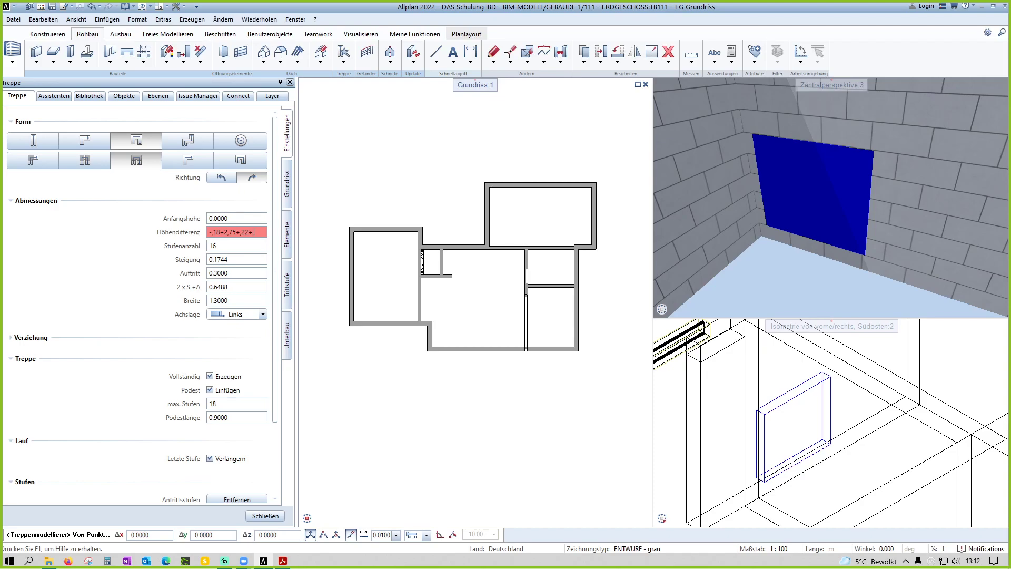
text(22)
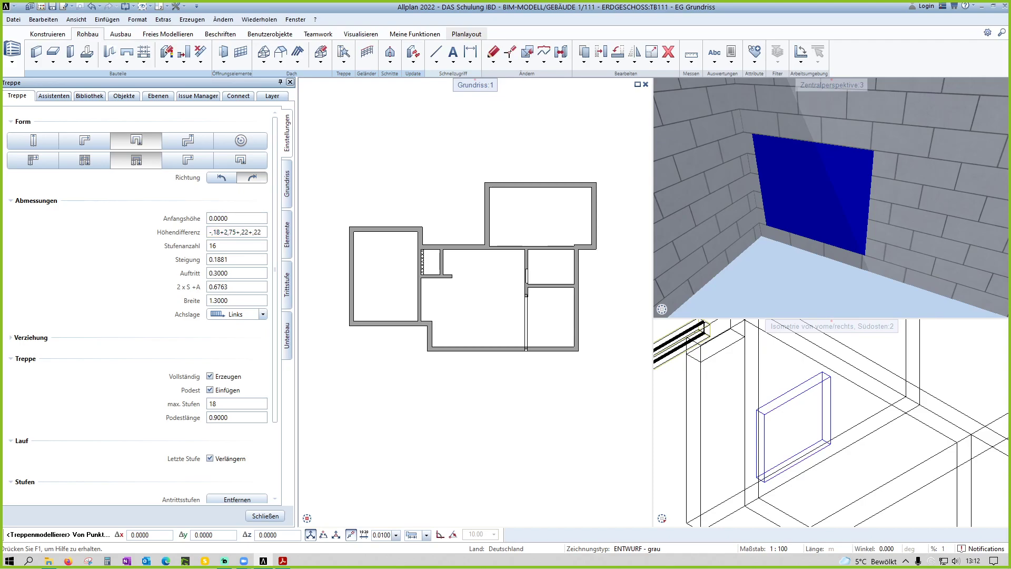
key(Return)
Step: Set the stair's number of steps to 17
click(255, 250)
text(18)
key(BackSpace)
text(7)
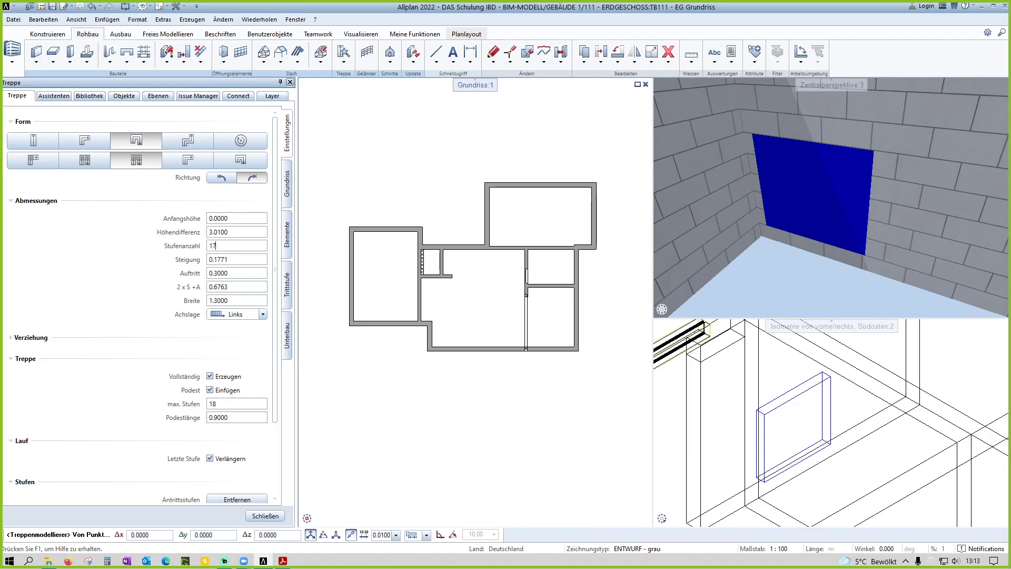
key(BackSpace)
text(8)
key(BackSpace)
text(8)
Step: Set the tread depth to 0.2800, after briefly trying 0.2600
click(264, 275)
text(0.28)
key(Return)
text(0.26)
key(Return)
text(0.28)
key(Return)
Step: Set the stair width to 1.0500
click(253, 272)
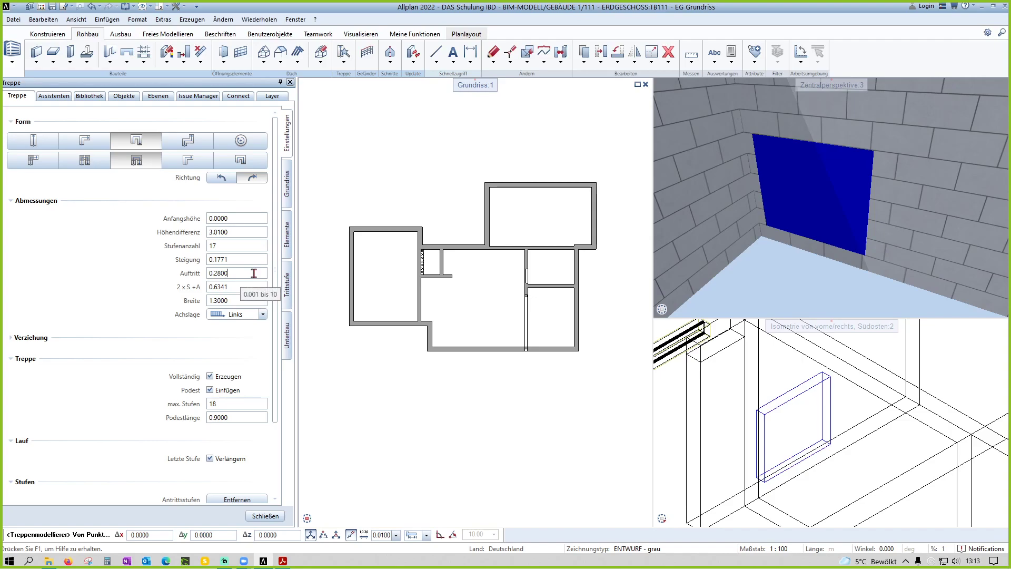
click(239, 302)
text(1,05)
scroll(136, 418, down, 2)
scroll(150, 303, down, 1)
Step: Keep Gleichmäßig (numerisch) as the winding method under Verziehung
click(13, 244)
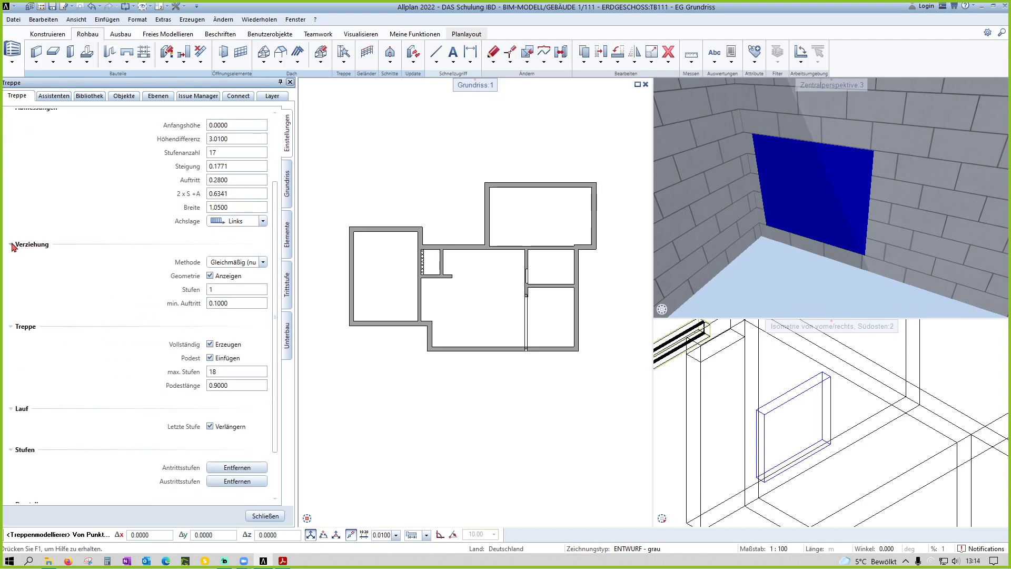
click(252, 263)
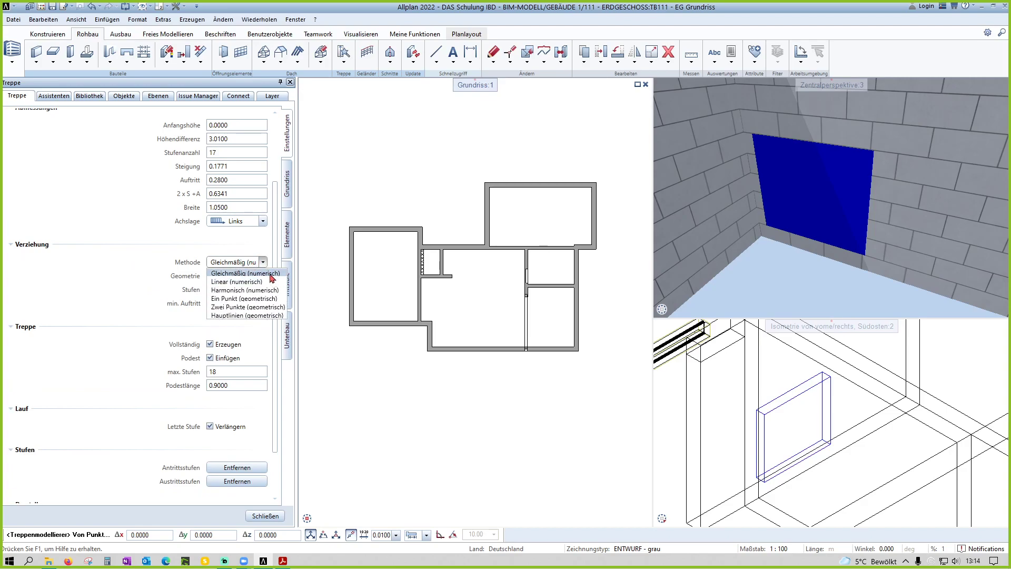
click(271, 277)
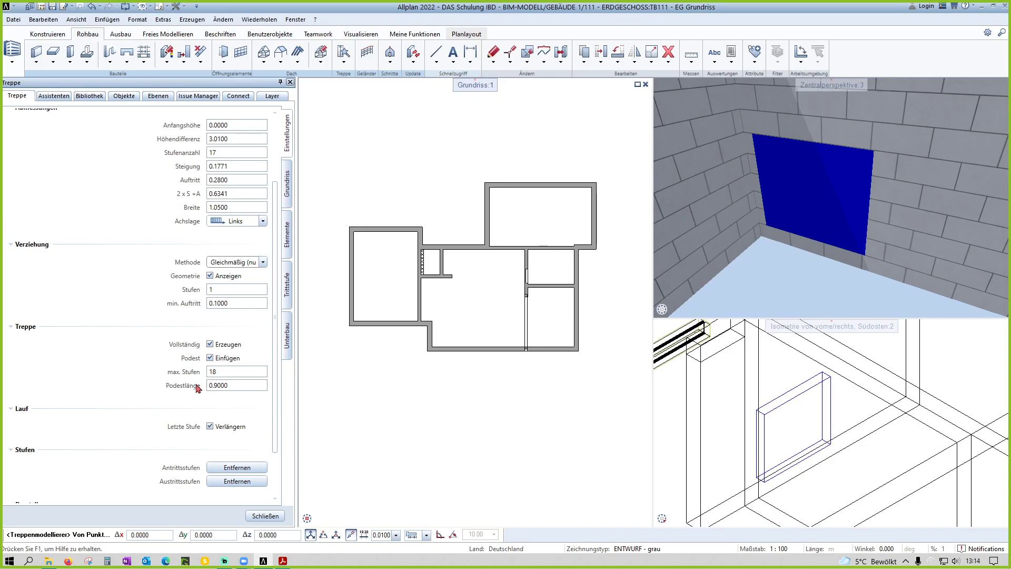
scroll(215, 345, down, 2)
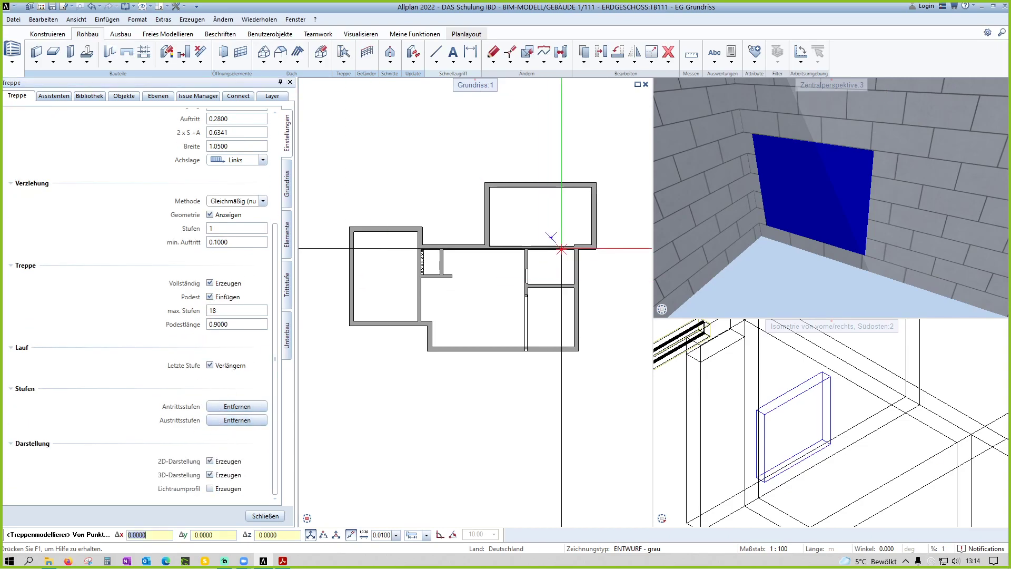
scroll(481, 300, up, 2)
scroll(482, 301, up, 1)
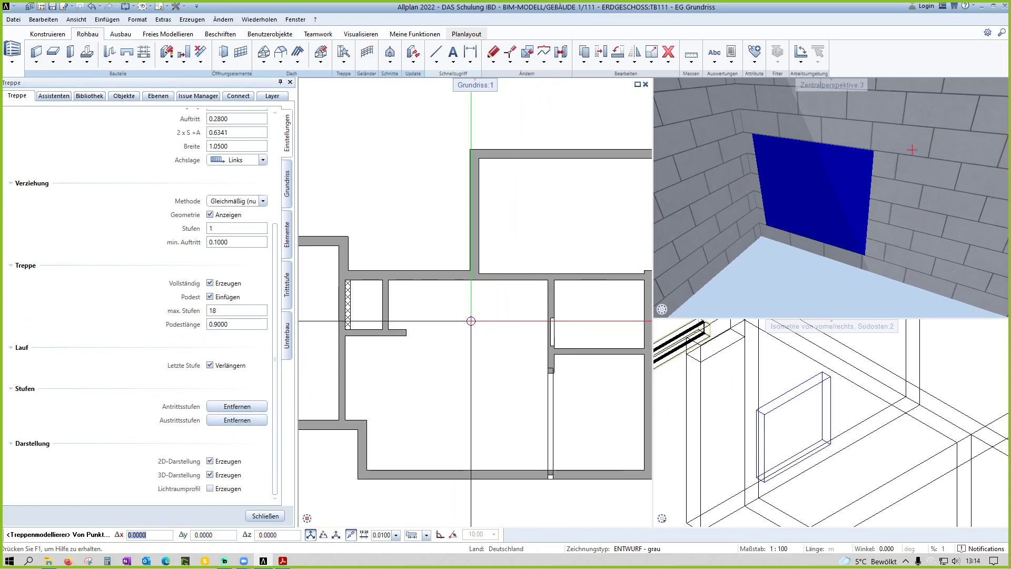
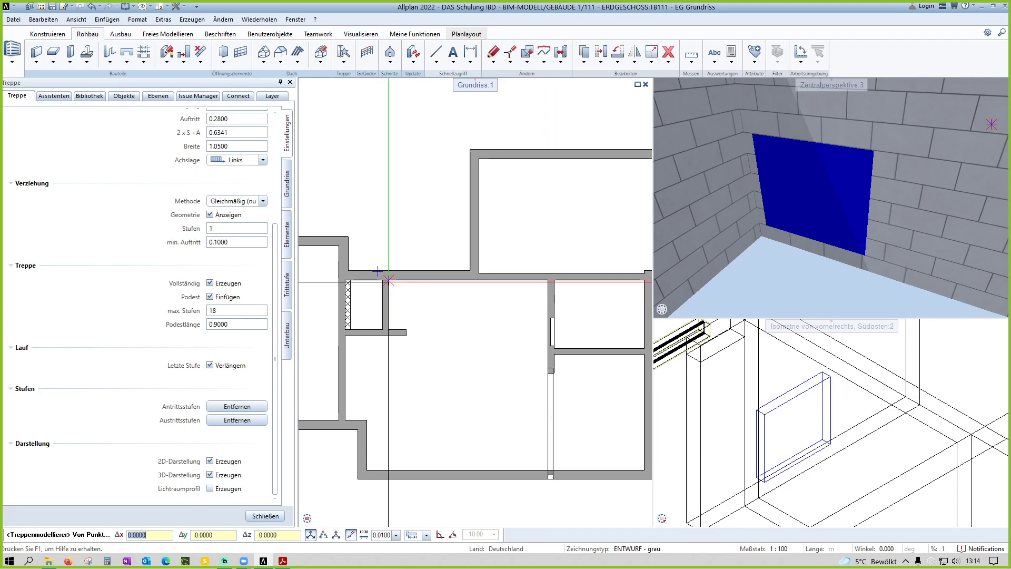
Step: Enter a 2.75 offset along the wall for the stair start
text(2,7)
text(5)
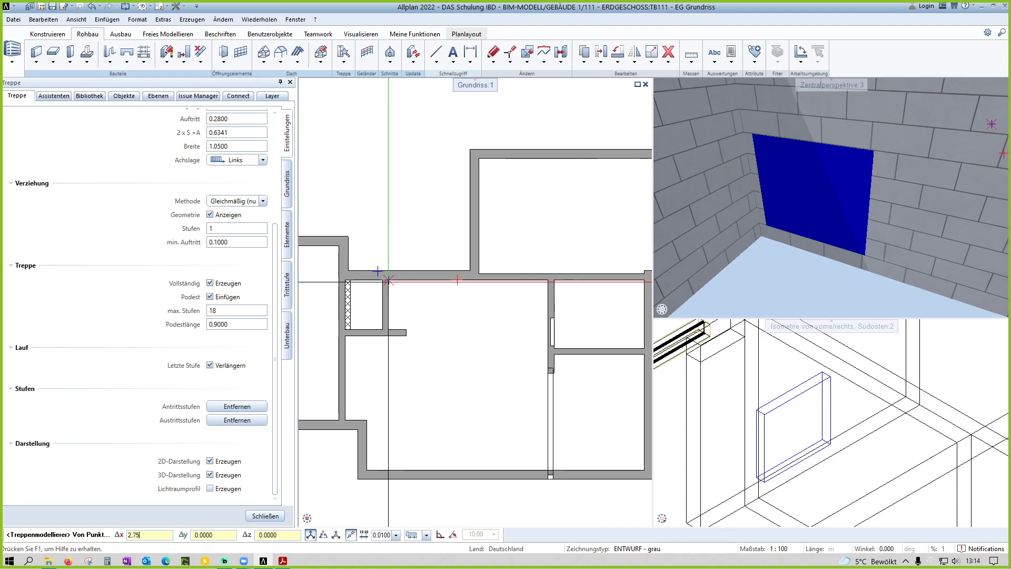
key(Return)
scroll(455, 274, up, 1)
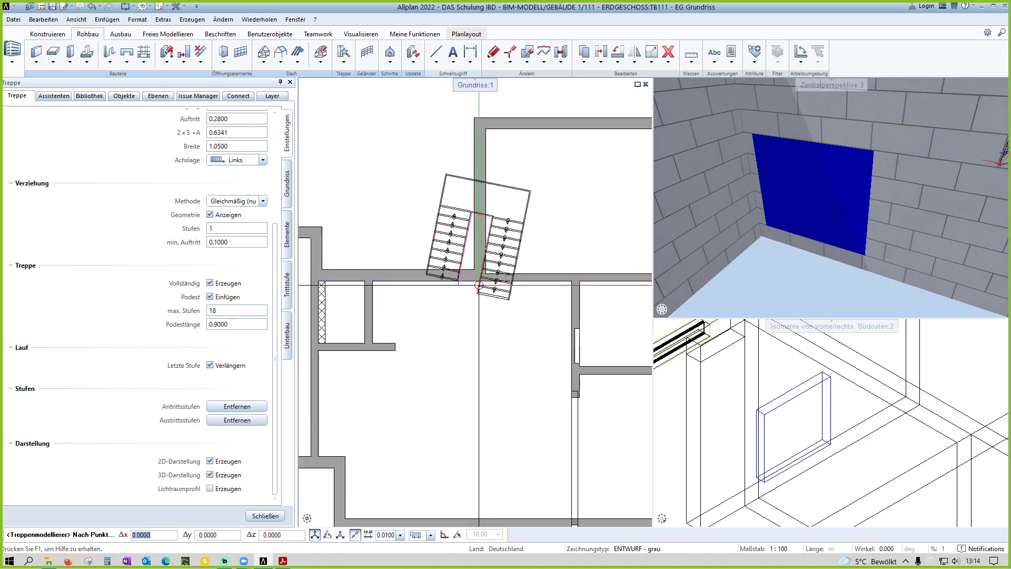
scroll(463, 316, up, 1)
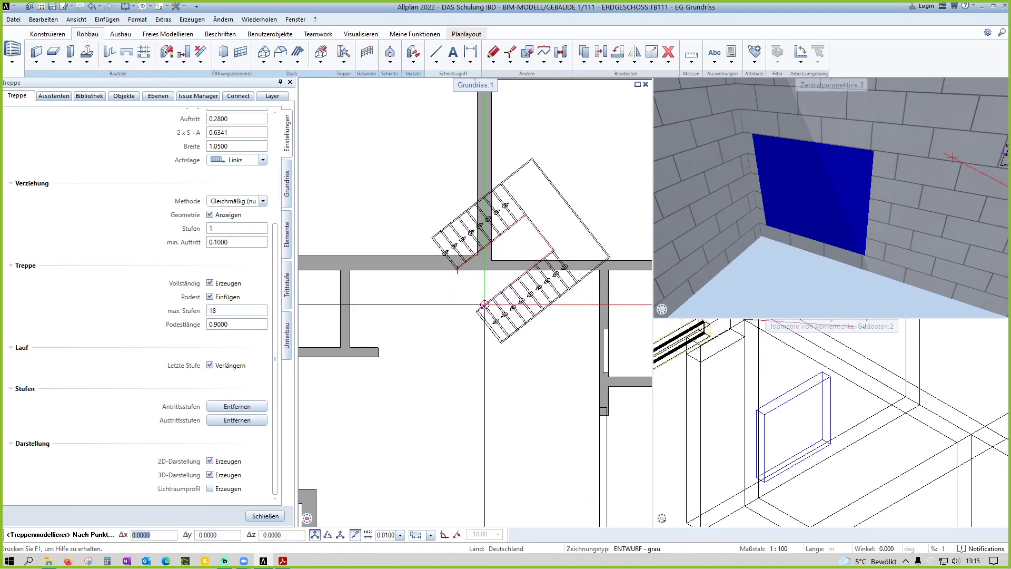
Step: Set the axis position to Rechts and place the 17-step stair in the plan
click(263, 160)
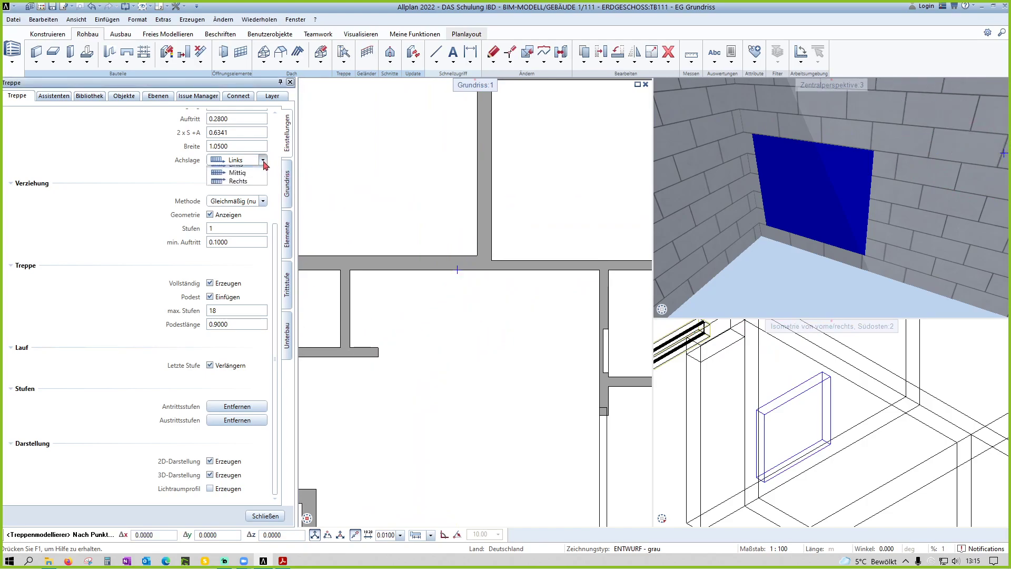
click(231, 178)
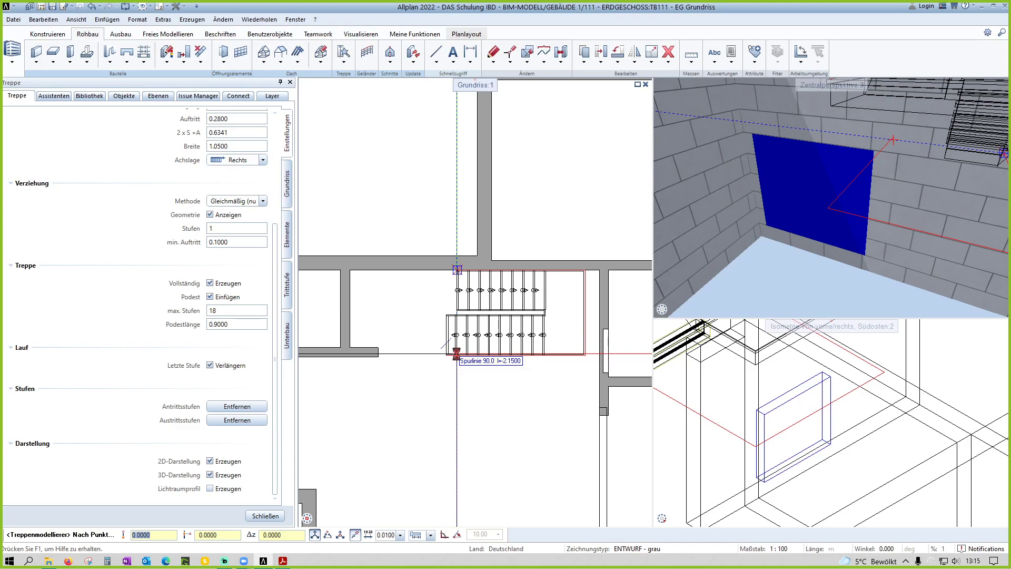
click(457, 353)
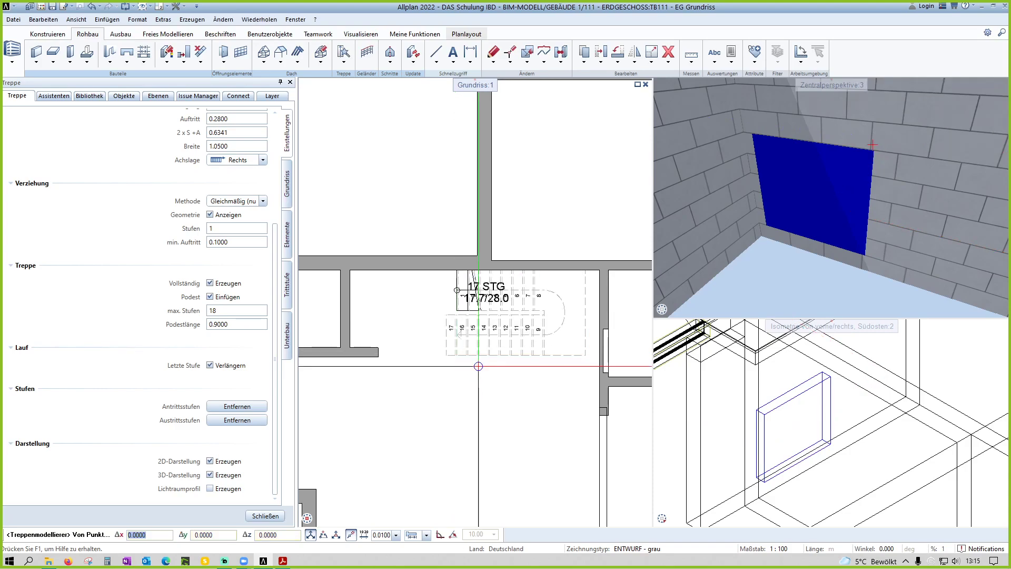
key(Escape)
scroll(716, 256, down, 5)
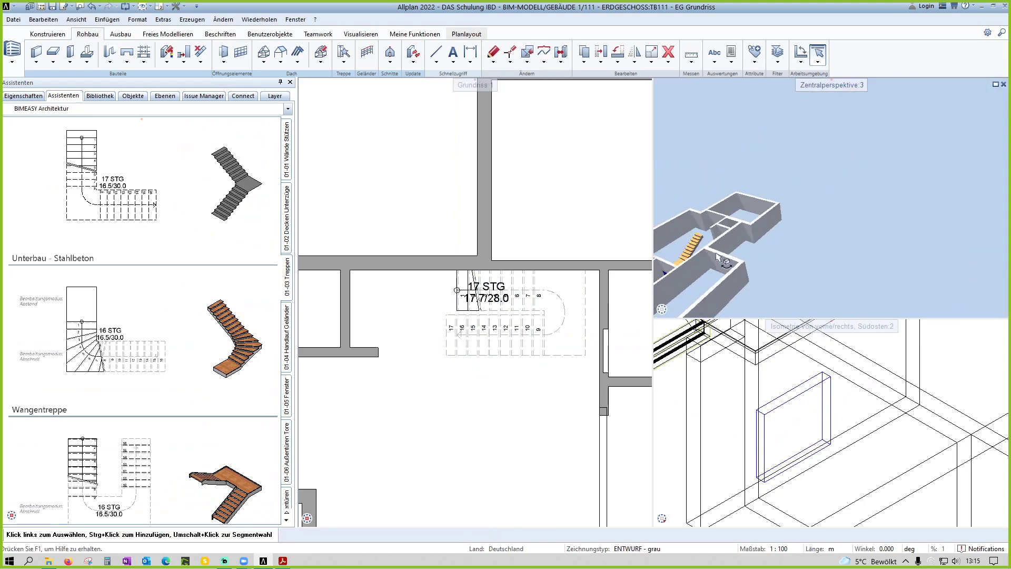
scroll(719, 258, down, 3)
Step: Delete the placed half-turn stair and start a new stair from the Assistenten catalogue template
scroll(835, 260, down, 3)
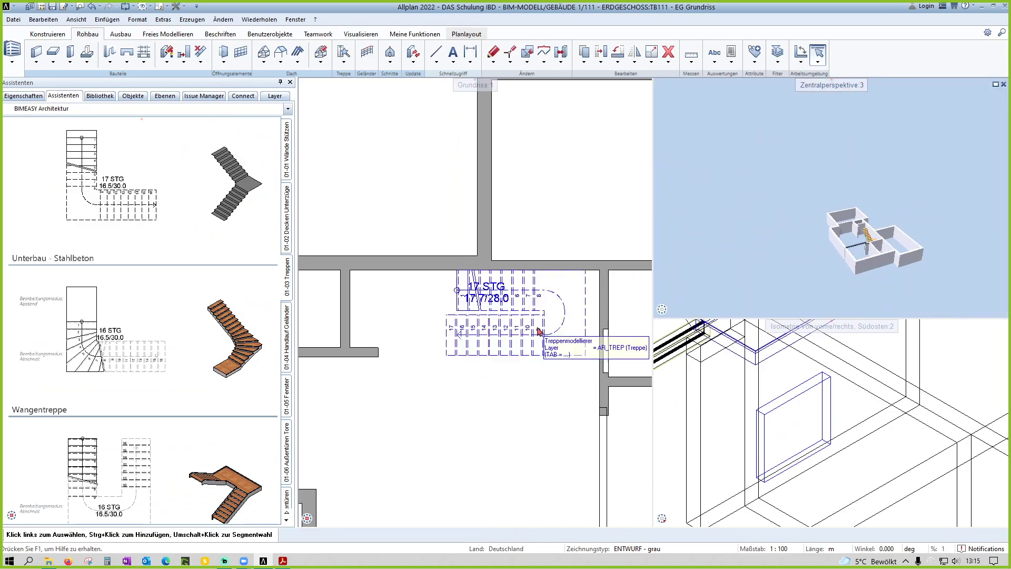
click(552, 302)
key(Delete)
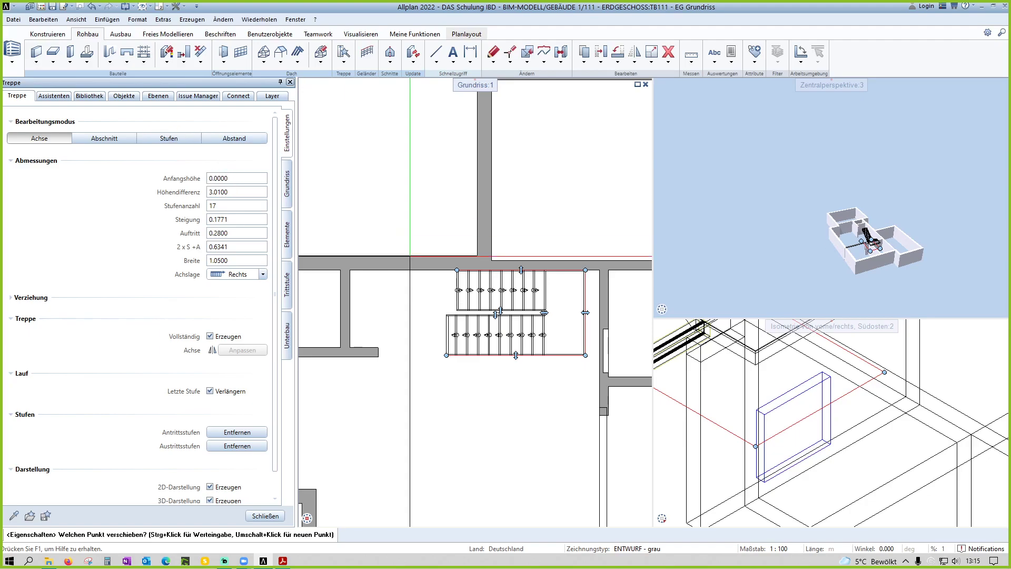
key(Escape)
click(558, 306)
key(Delete)
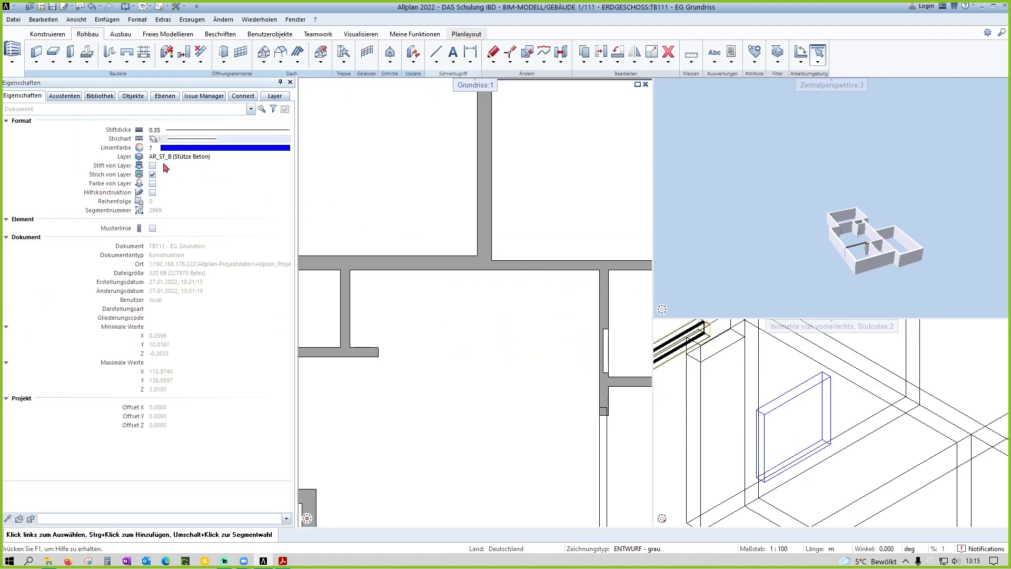
click(62, 96)
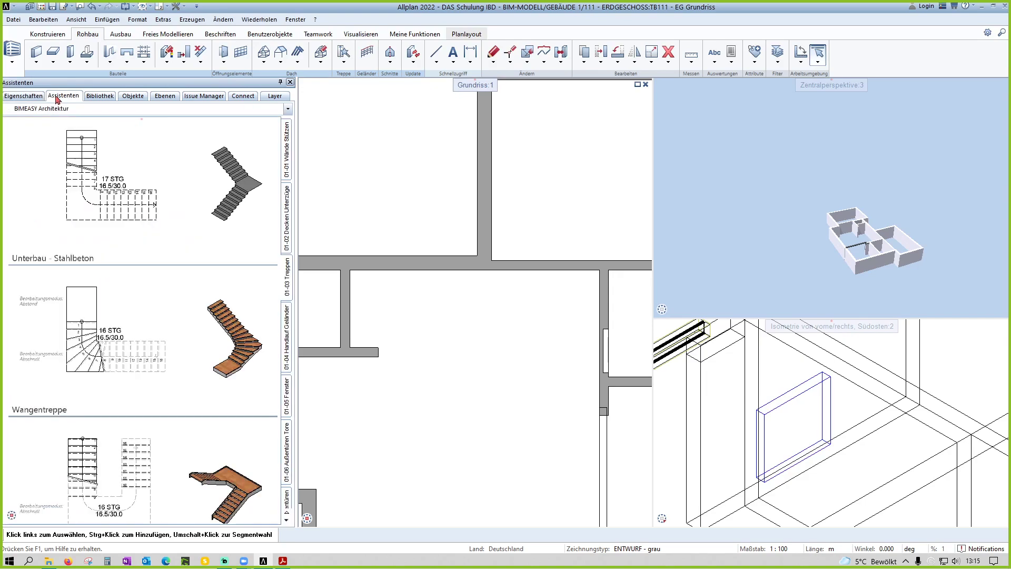
double_click(127, 358)
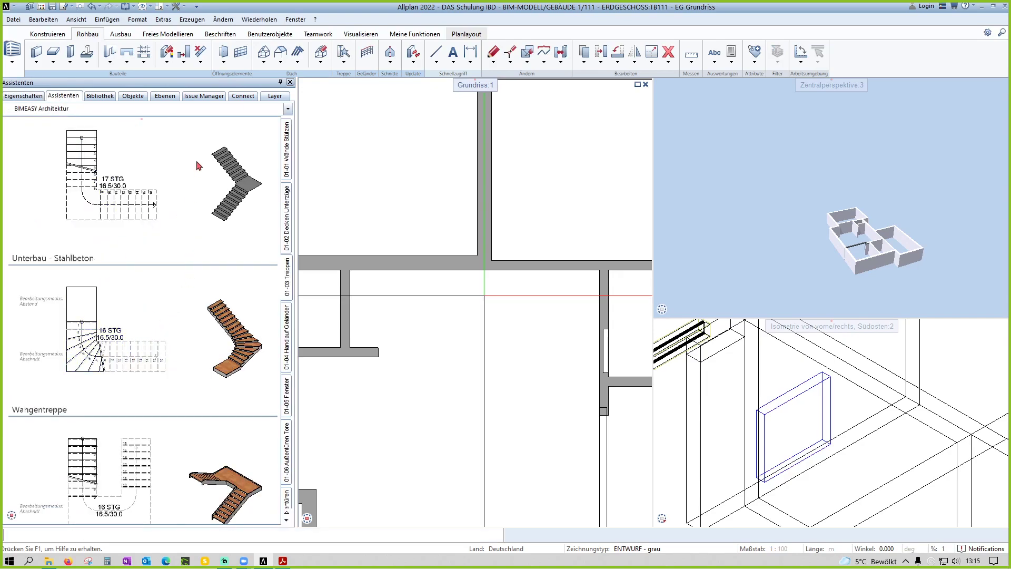
Step: Make the stair U-shaped with start height 0.0000, height difference 3.0100 and 17 steps
click(141, 147)
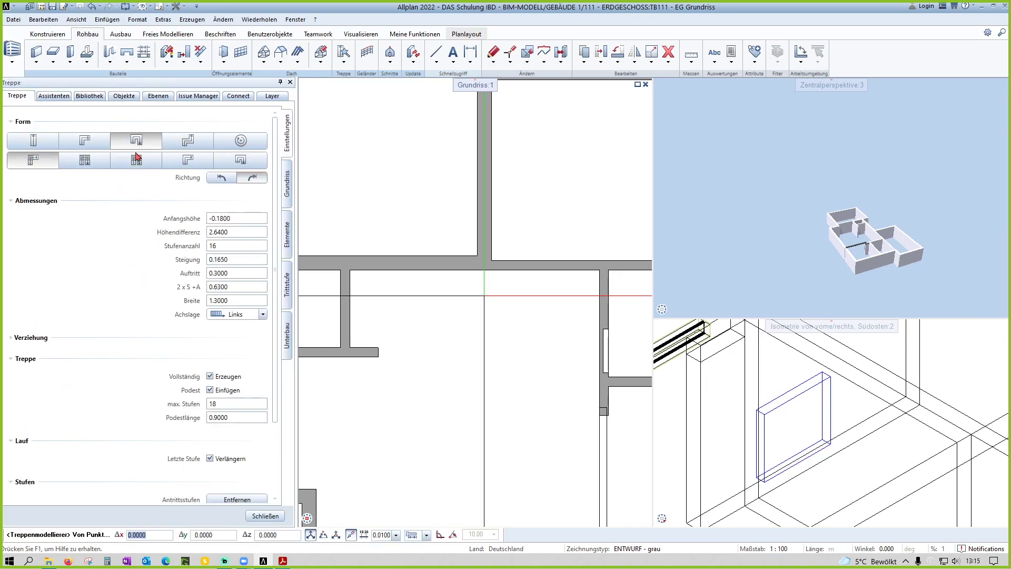
click(240, 217)
text(0.0000)
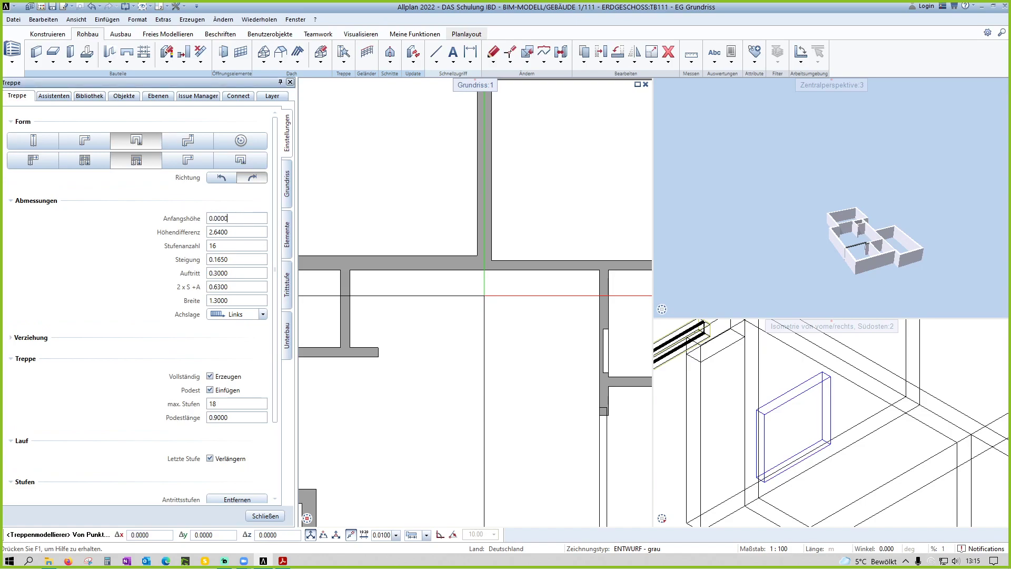
click(239, 231)
text(3.0100)
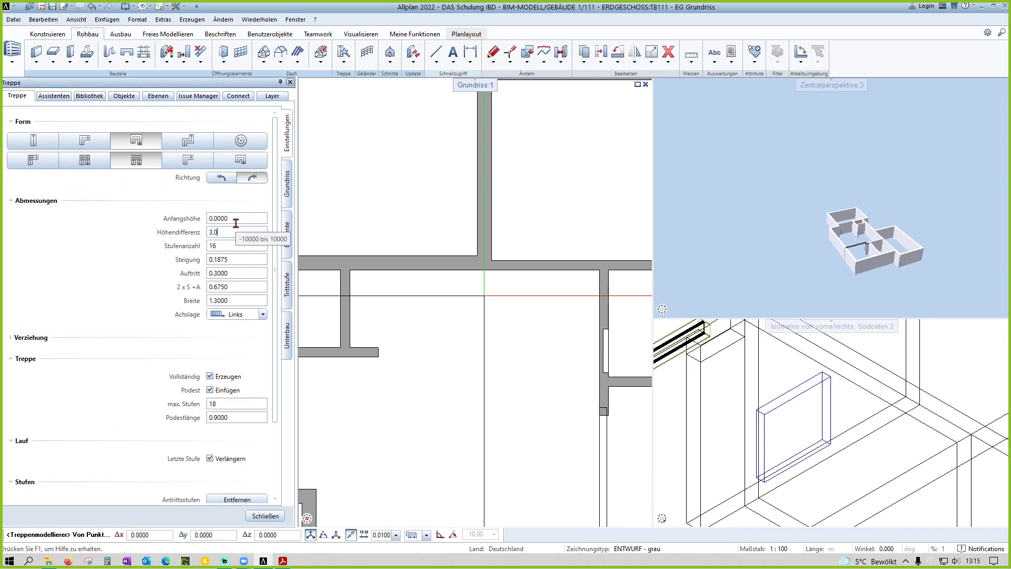
click(232, 246)
text(17)
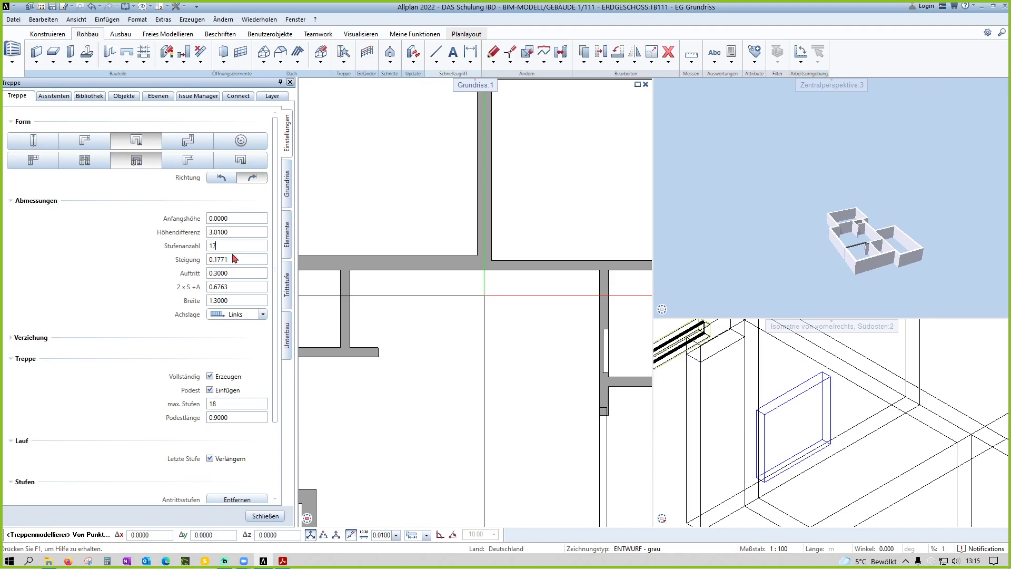
Step: Set tread depth 0.28 and stair width 1.05, leaving the axis position unchanged
double_click(216, 272)
text(0.28)
double_click(235, 300)
text(1,05)
click(252, 314)
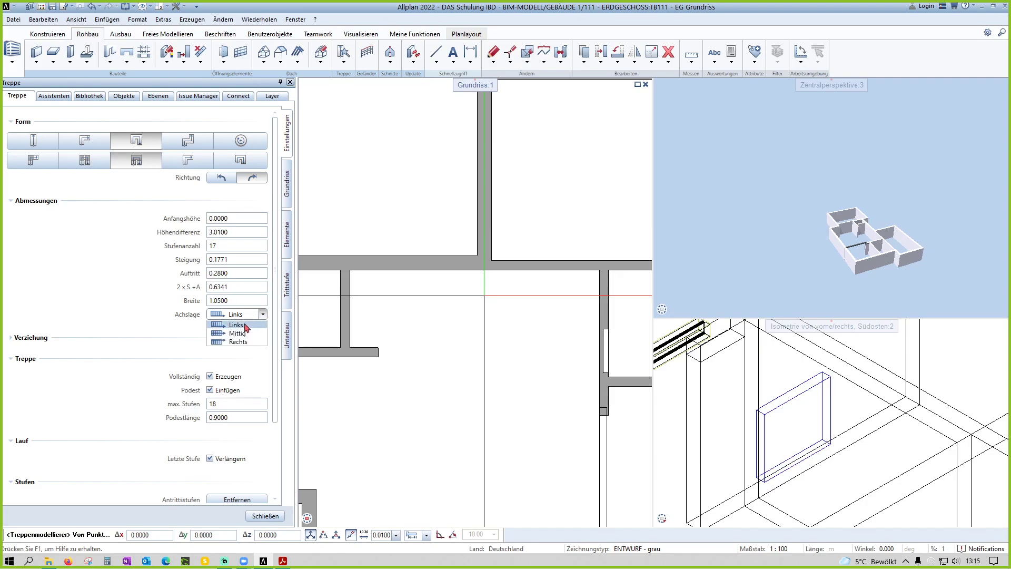
click(246, 326)
text(2.75)
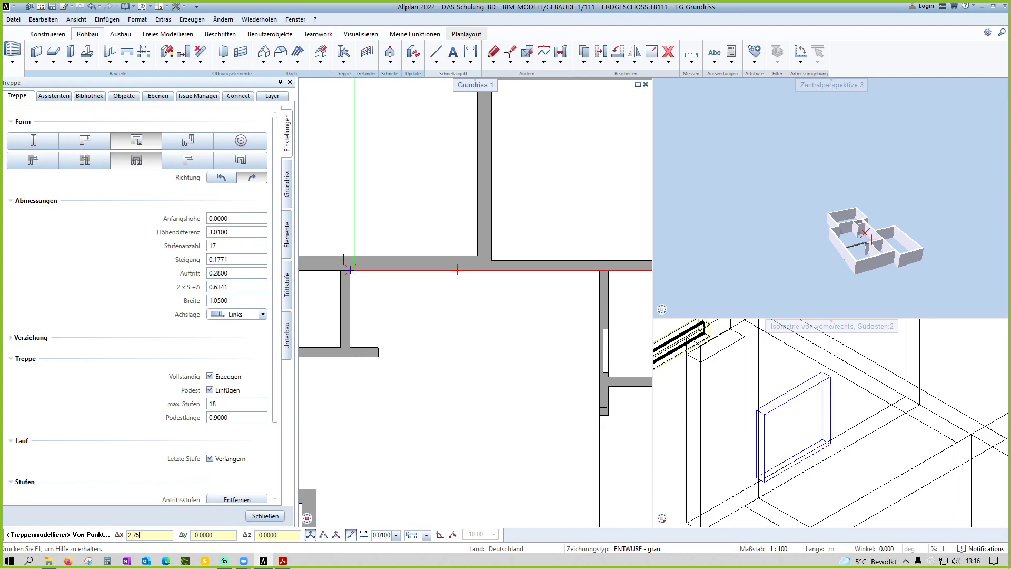
Step: Confirm the 2.75 offset, set axis position Rechts, and place the U-shaped stair
key(Return)
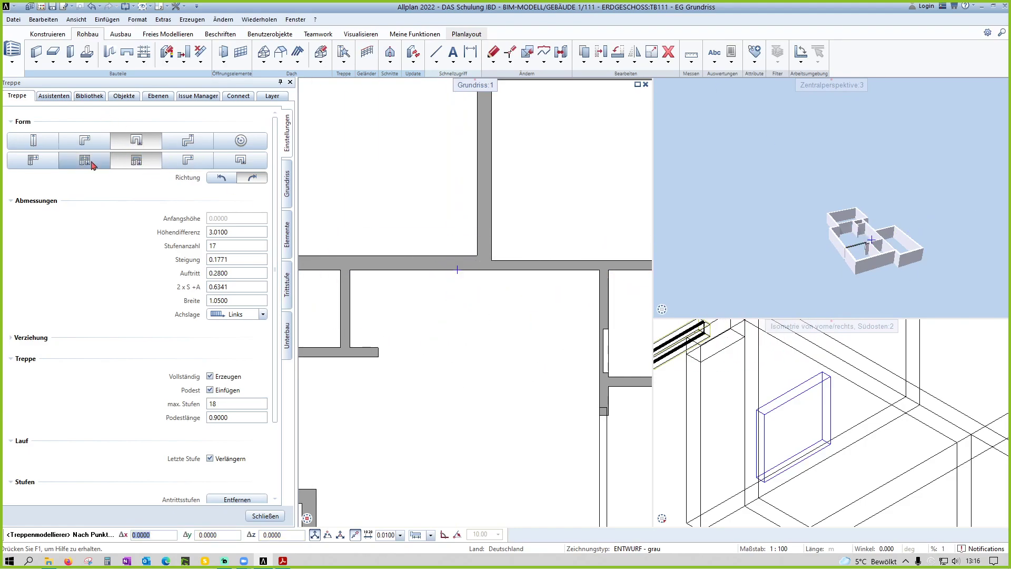
click(33, 140)
click(136, 140)
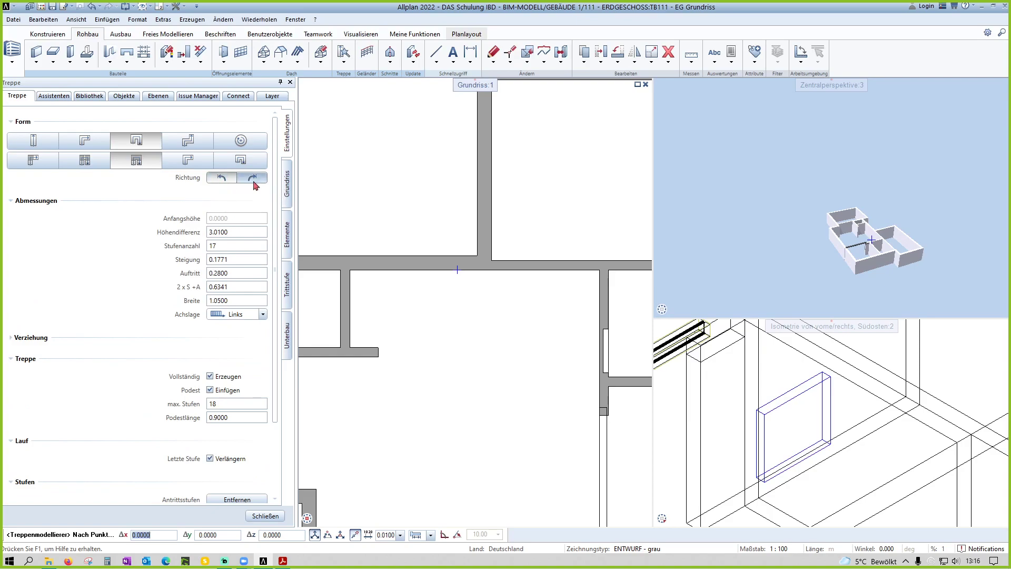
click(246, 316)
click(249, 343)
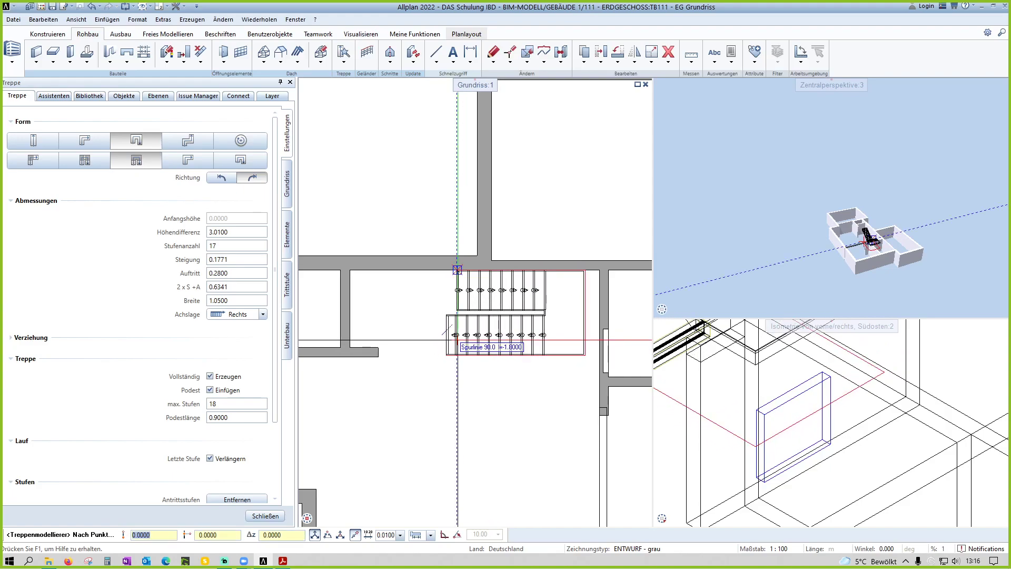
click(458, 340)
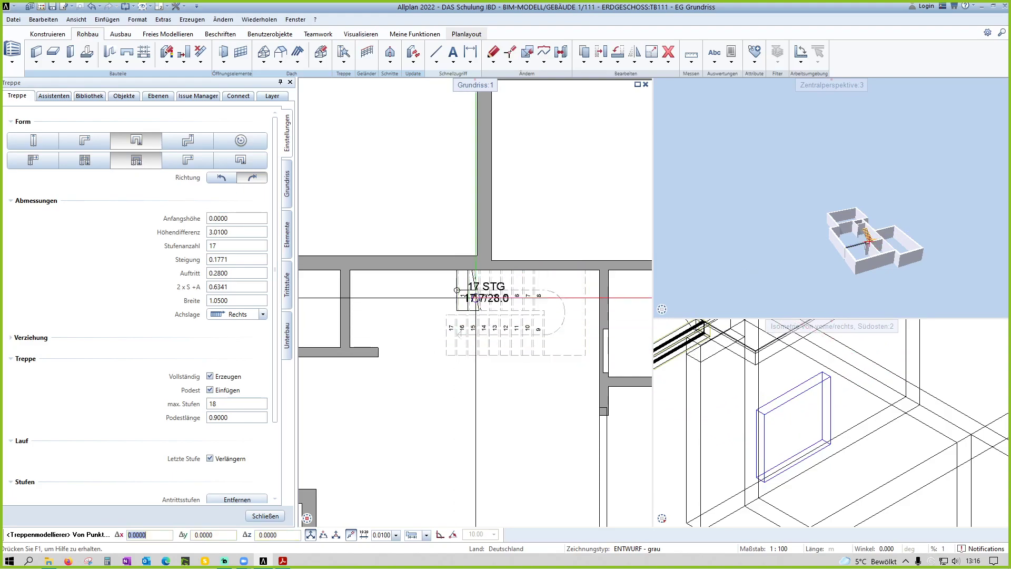
Step: Orbit the Zentralperspektive around the wooden stair to view it from the other side
shift+middle_drag(661, 276, 891, 183)
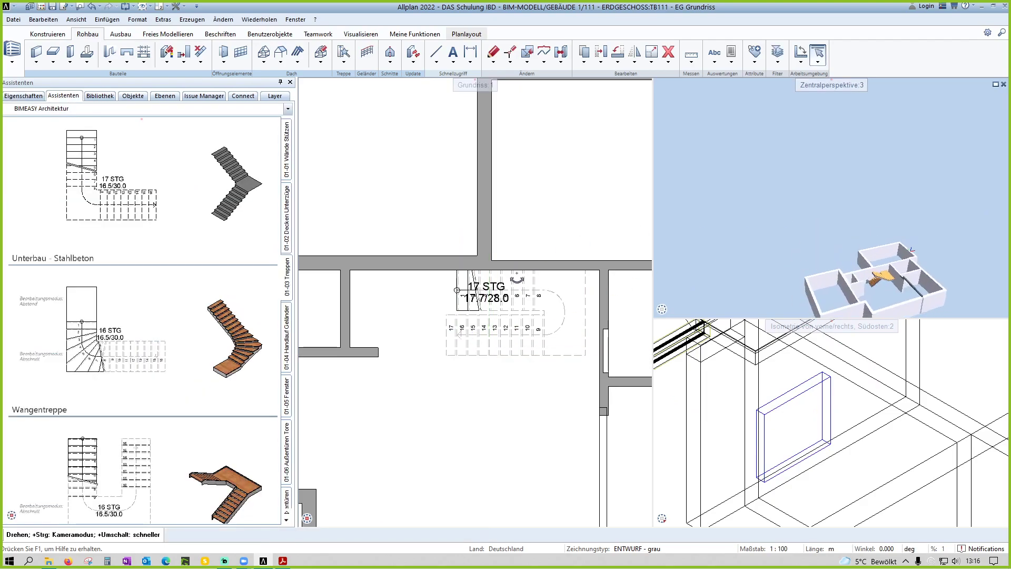
scroll(891, 183, up, 5)
mouse_move(845, 261)
shift+middle_down()
mouse_move(764, 134)
mouse_move(869, 199)
mouse_move(877, 273)
shift+middle_up()
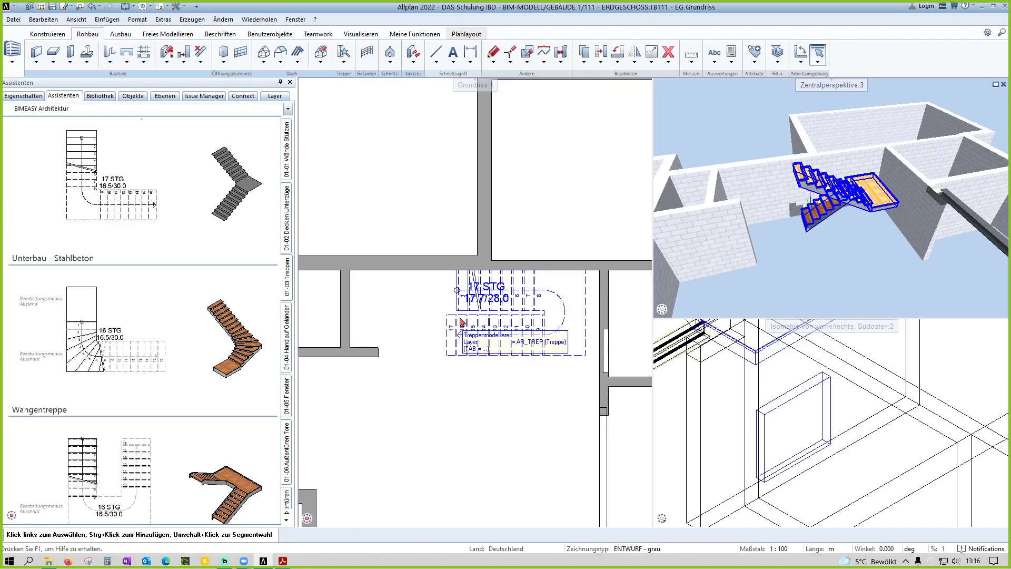
scroll(463, 320, up, 1)
mouse_move(579, 254)
shift+middle_down()
mouse_move(578, 231)
mouse_move(849, 190)
shift+middle_up()
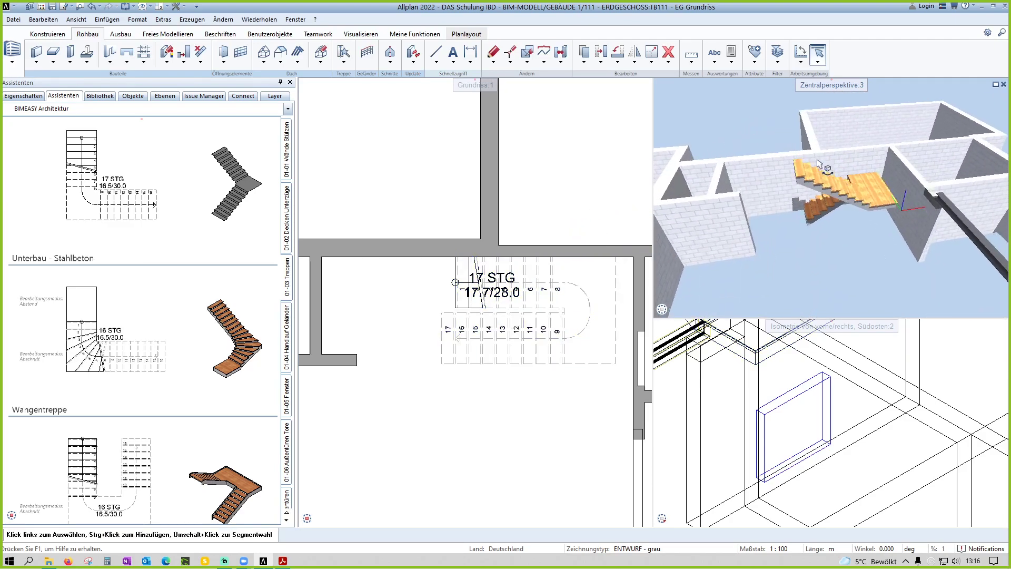
scroll(849, 191, up, 3)
scroll(849, 191, down, 3)
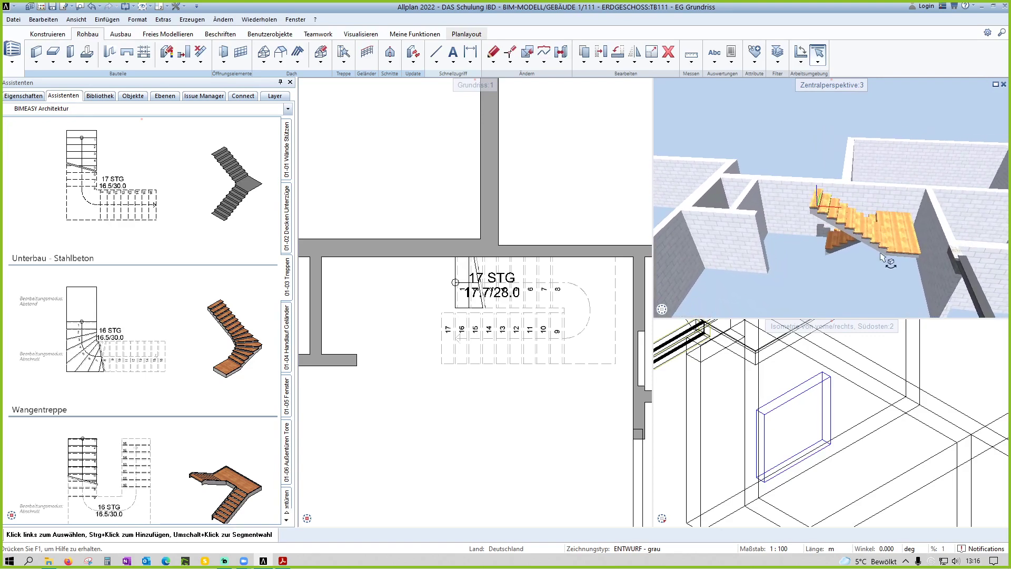
scroll(894, 255, down, 2)
shift+middle_drag(894, 255, 737, 264)
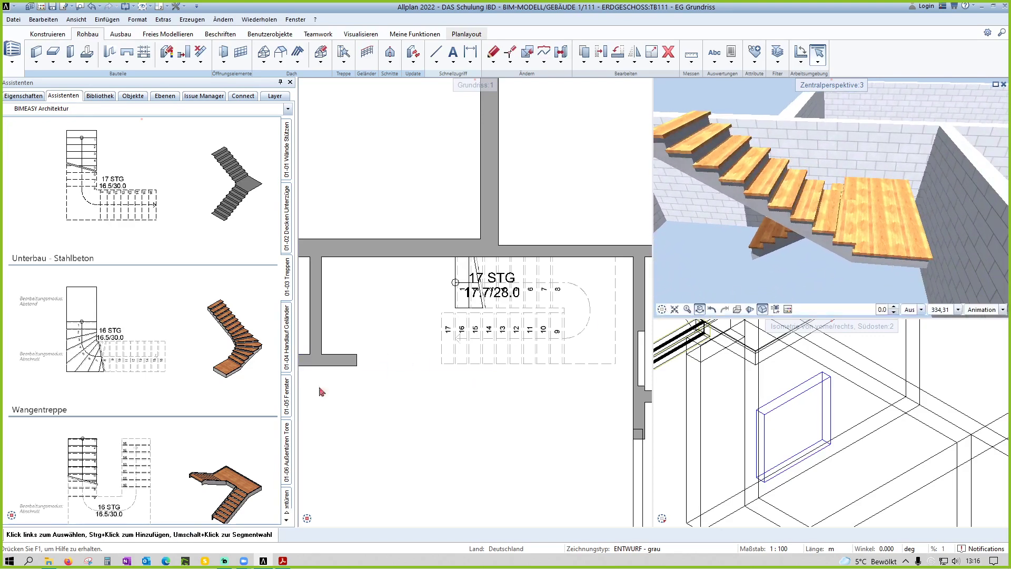
Step: Open the staircase for editing and reposition the lower flight's corner point
click(459, 363)
key(Delete)
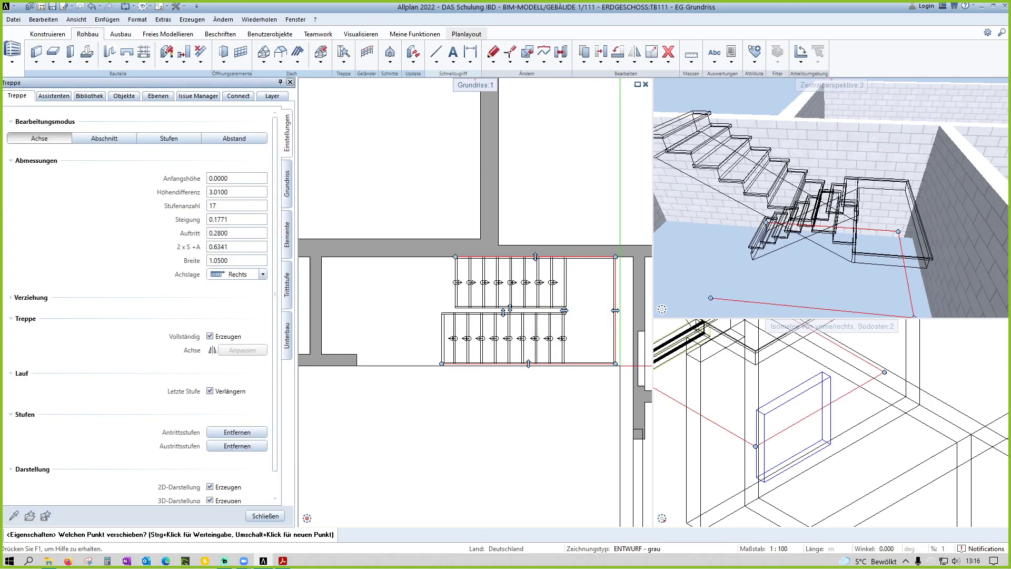
click(529, 364)
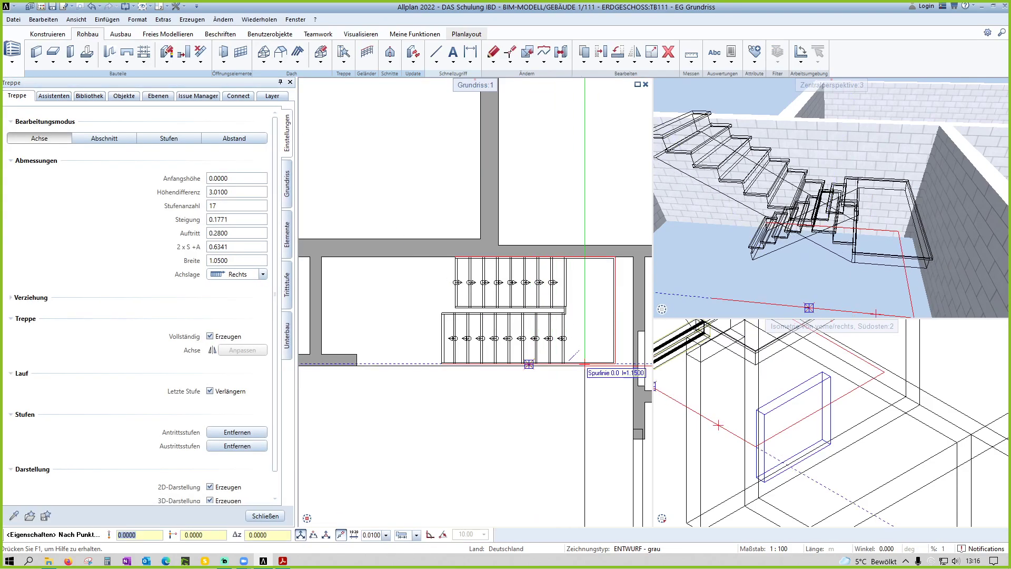
click(596, 363)
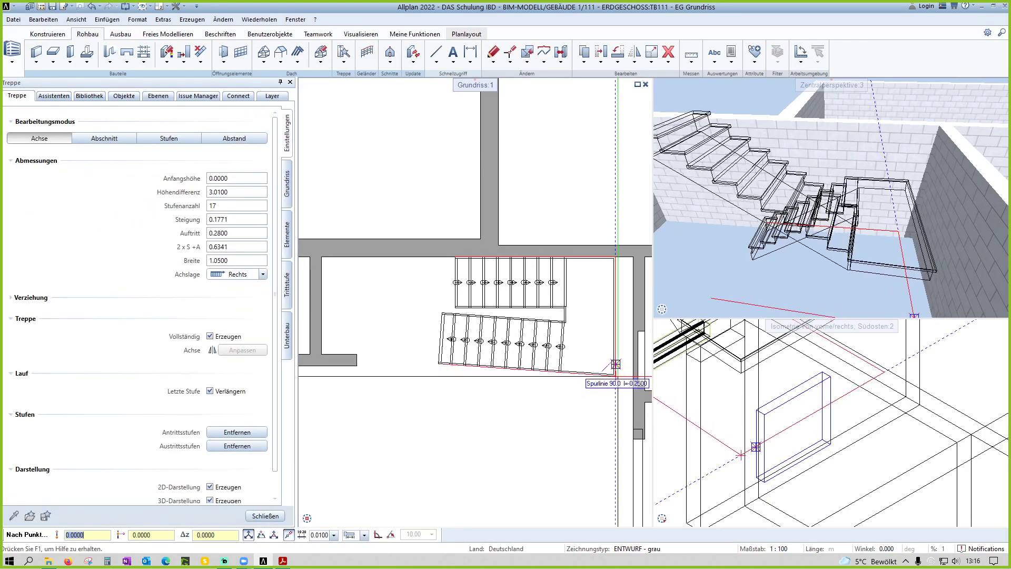
click(585, 340)
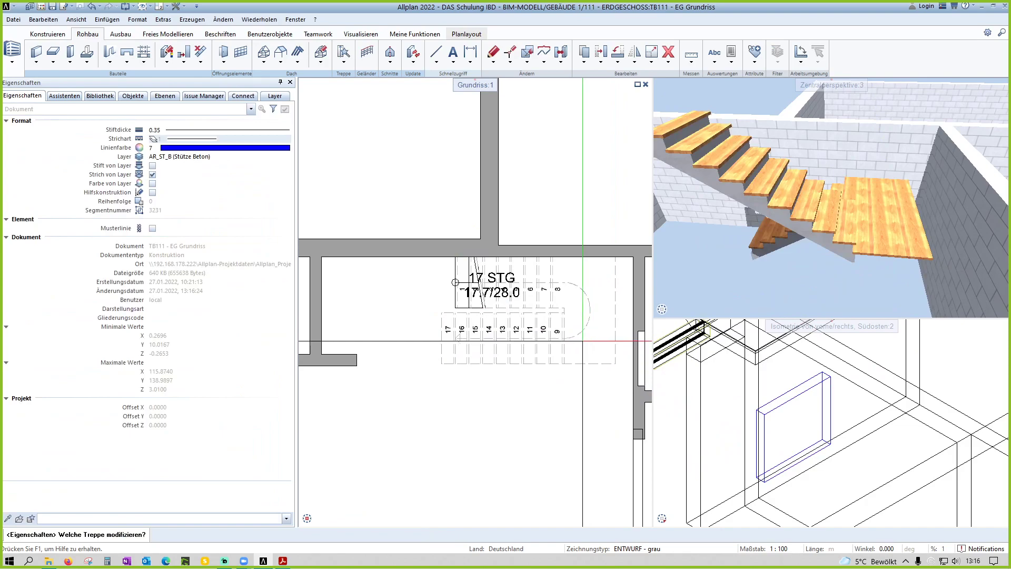
key(Escape)
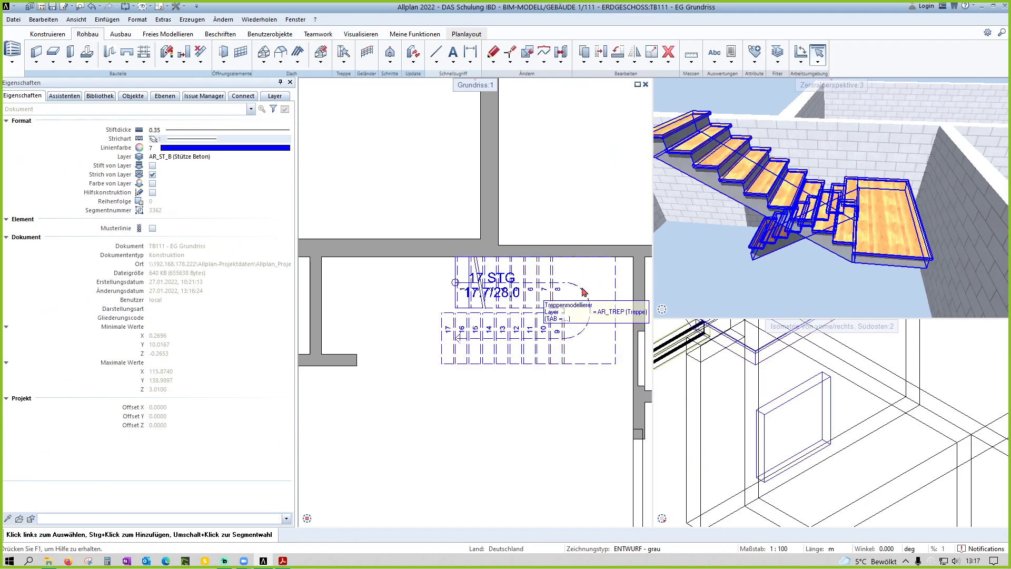
Step: Reopen the stair, toggle a creation option, and restore the lower flight's corner
double_click(583, 291)
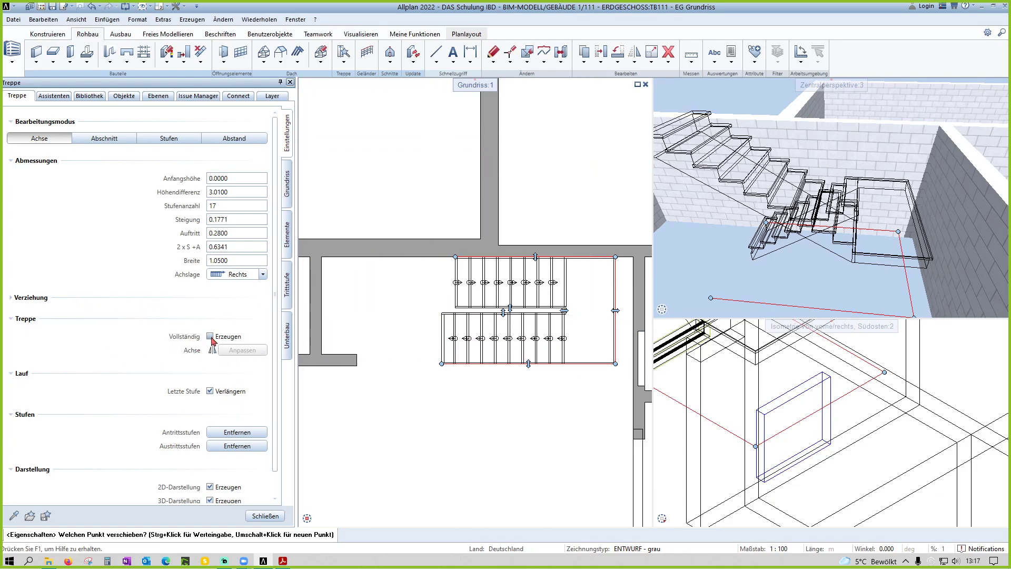
click(211, 392)
middle_drag(449, 378, 394, 369)
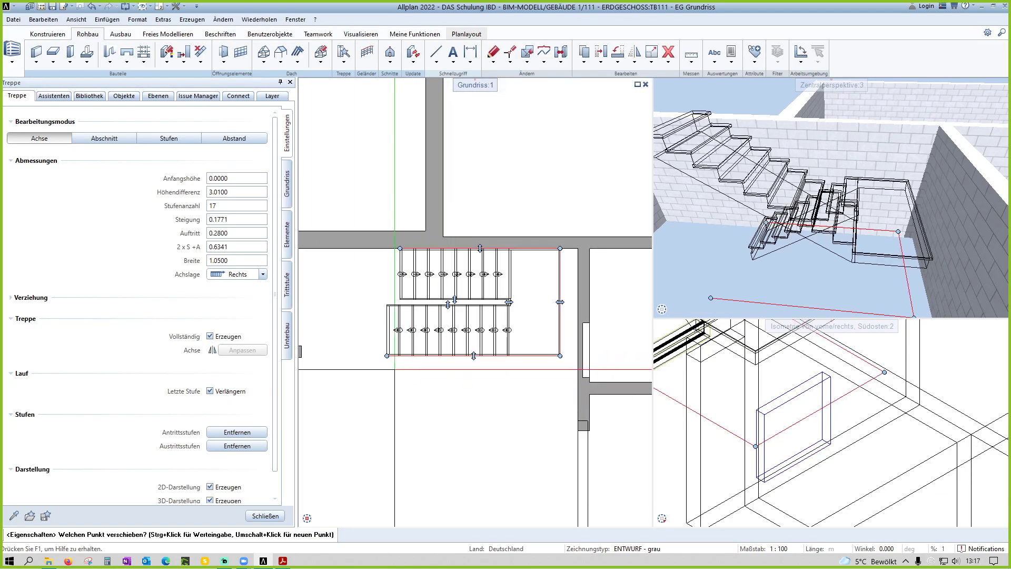
click(387, 356)
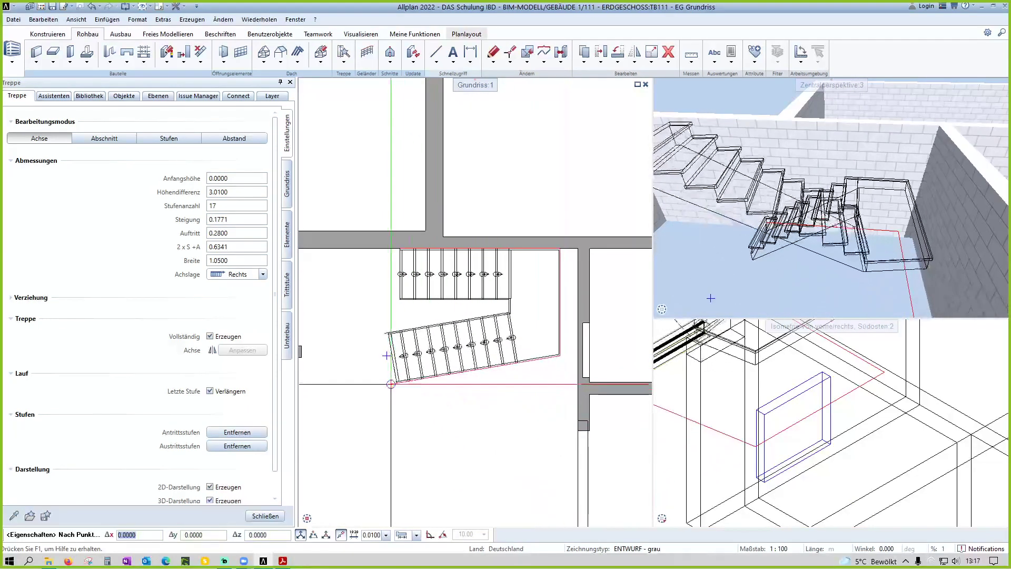
click(387, 356)
key(Escape)
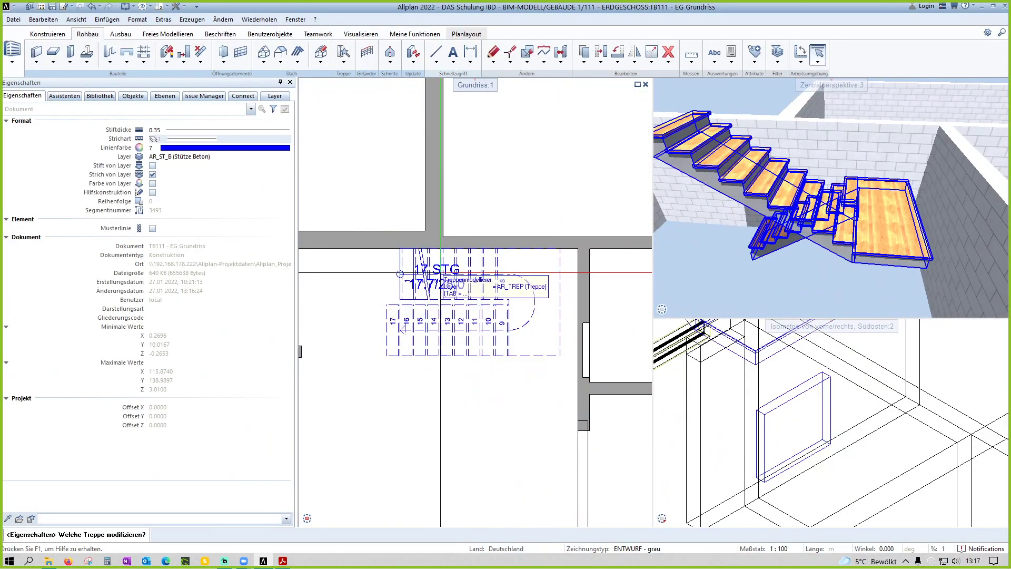
click(401, 274)
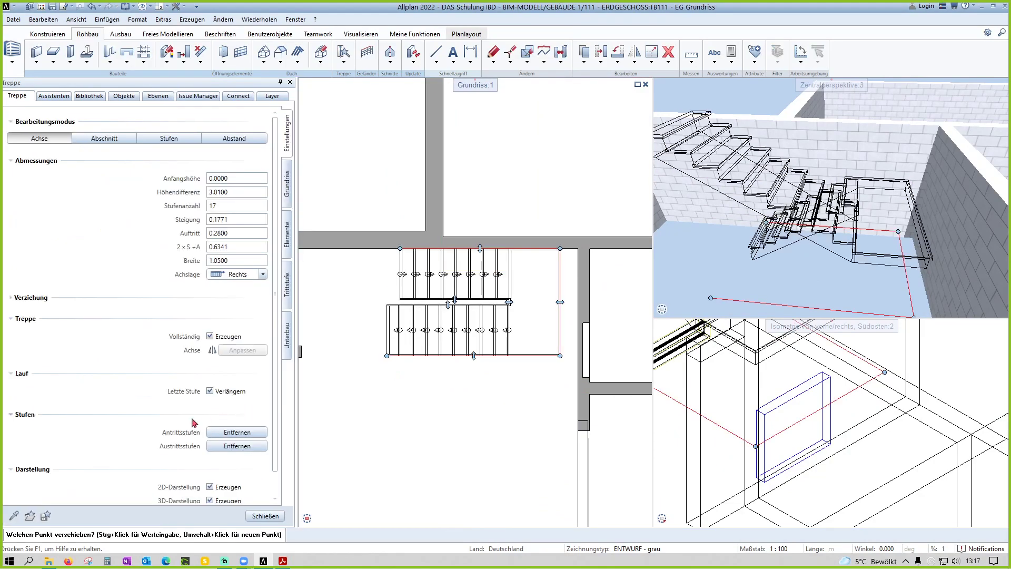
Step: Try removing the starting and exit steps, then restore the exit step
scroll(236, 416, down, 1)
click(235, 411)
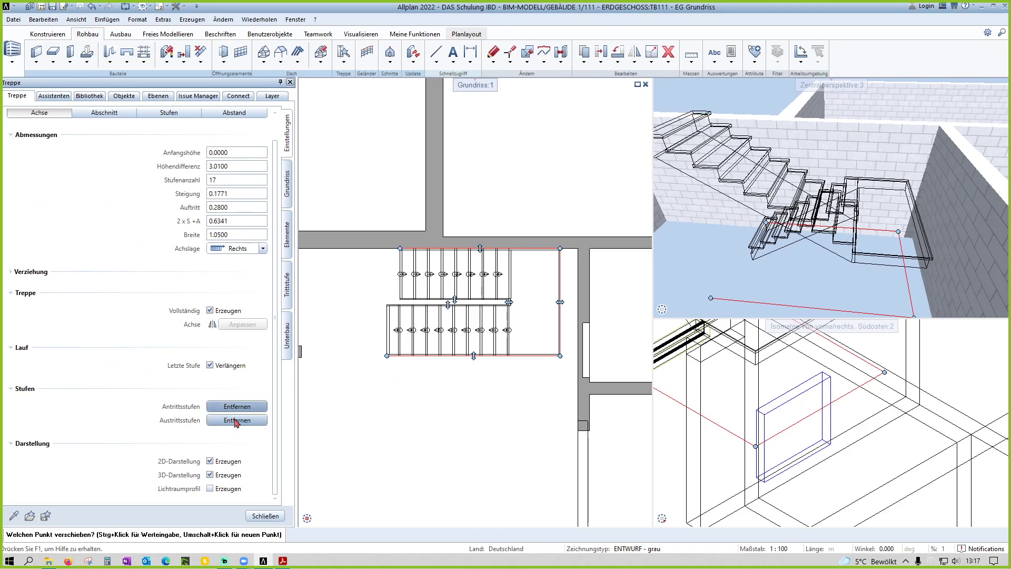
click(236, 422)
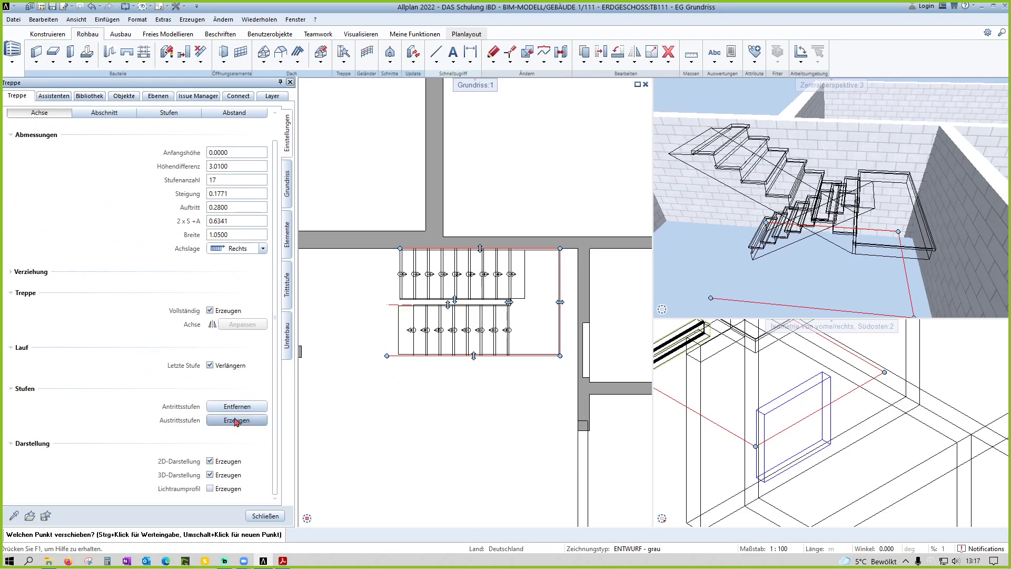
click(237, 422)
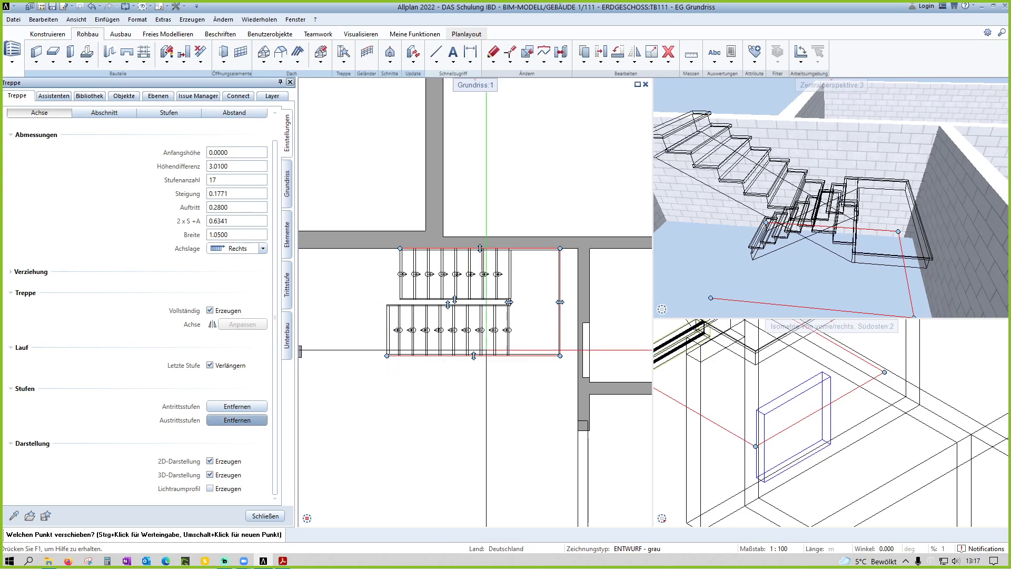
Step: Adjust the stair's right-edge point in plan and rebuild the staircase
middle_drag(517, 342, 538, 346)
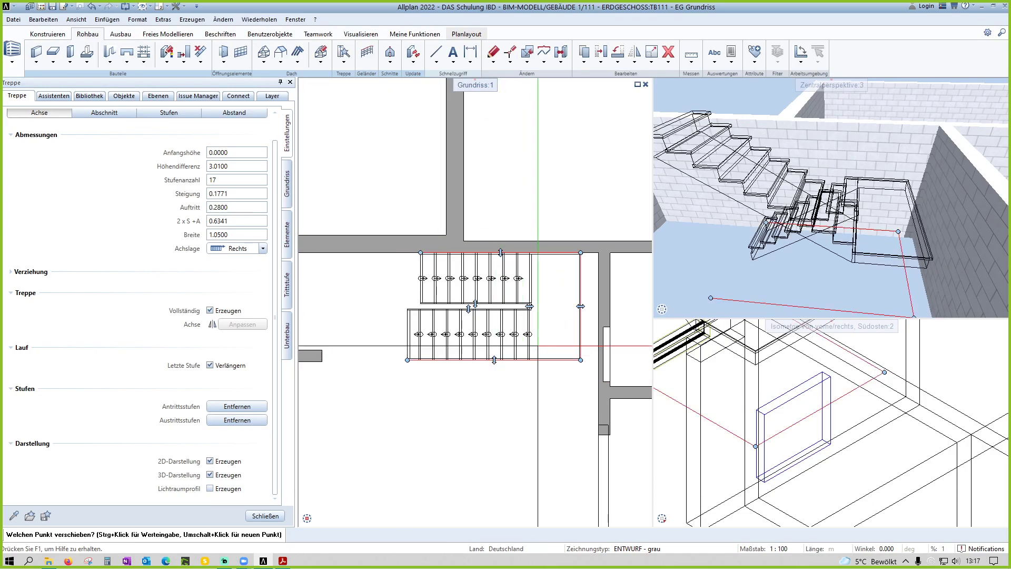
click(581, 306)
click(582, 306)
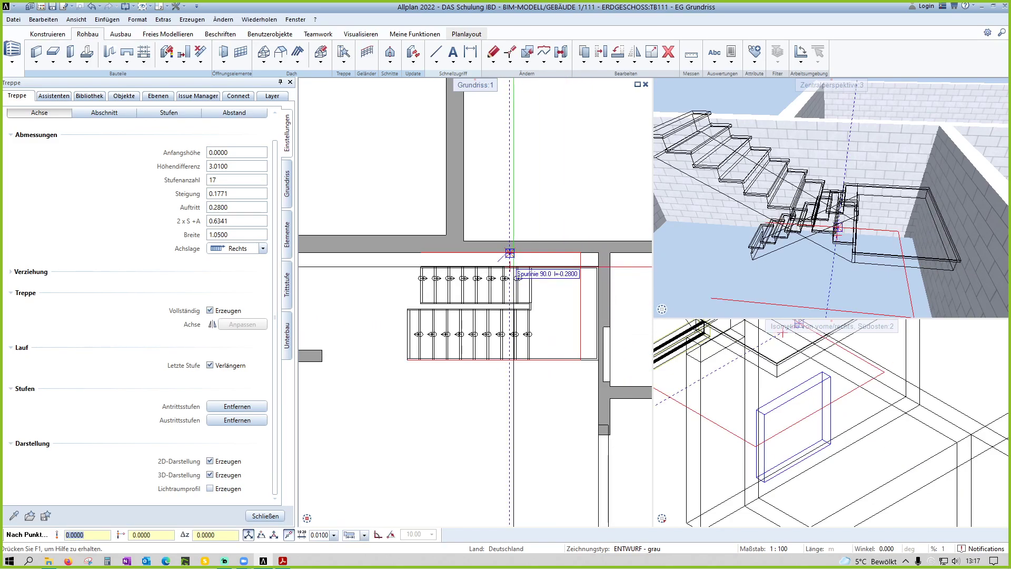
key(Escape)
click(420, 278)
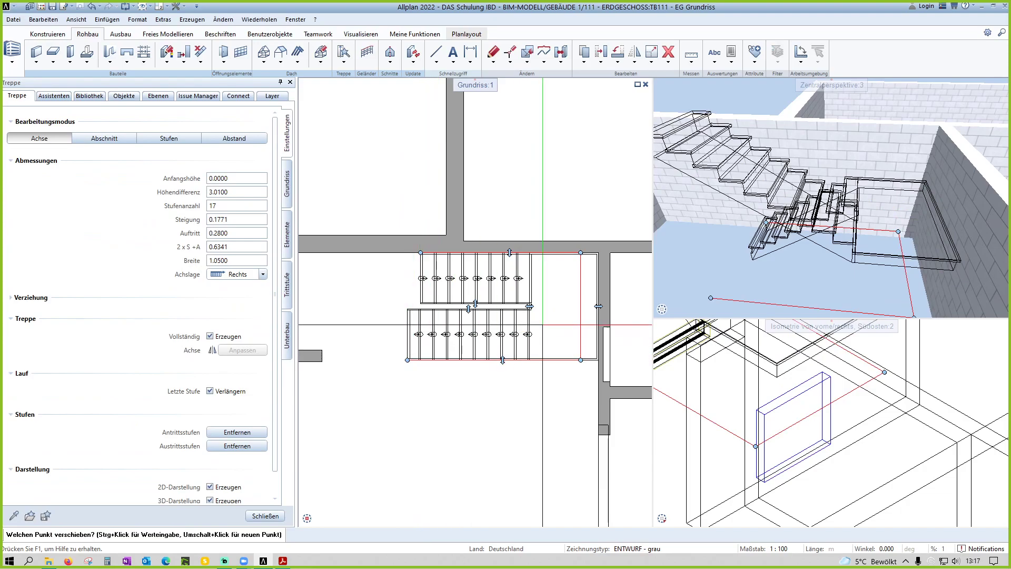
click(530, 306)
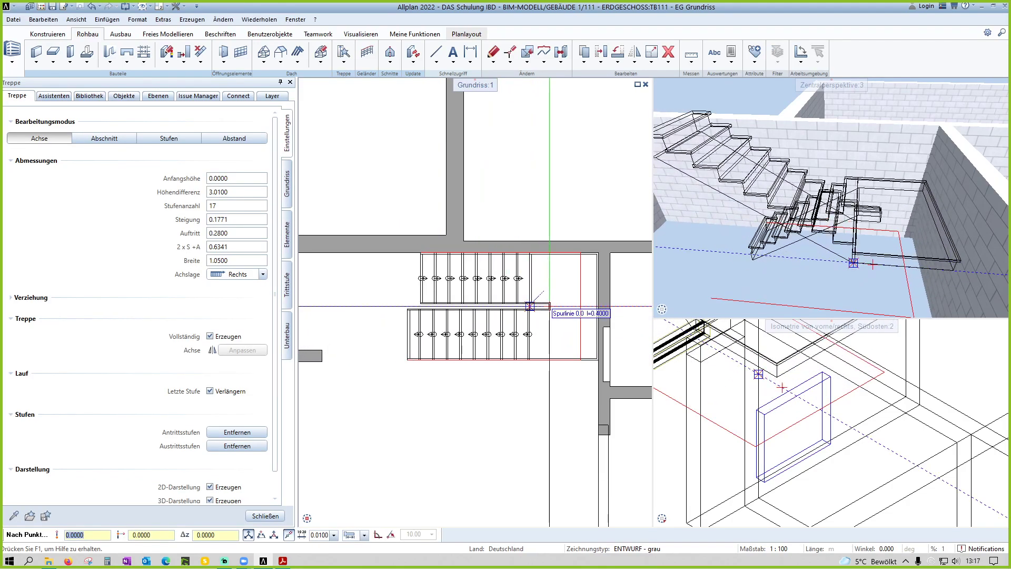
click(530, 306)
key(Escape)
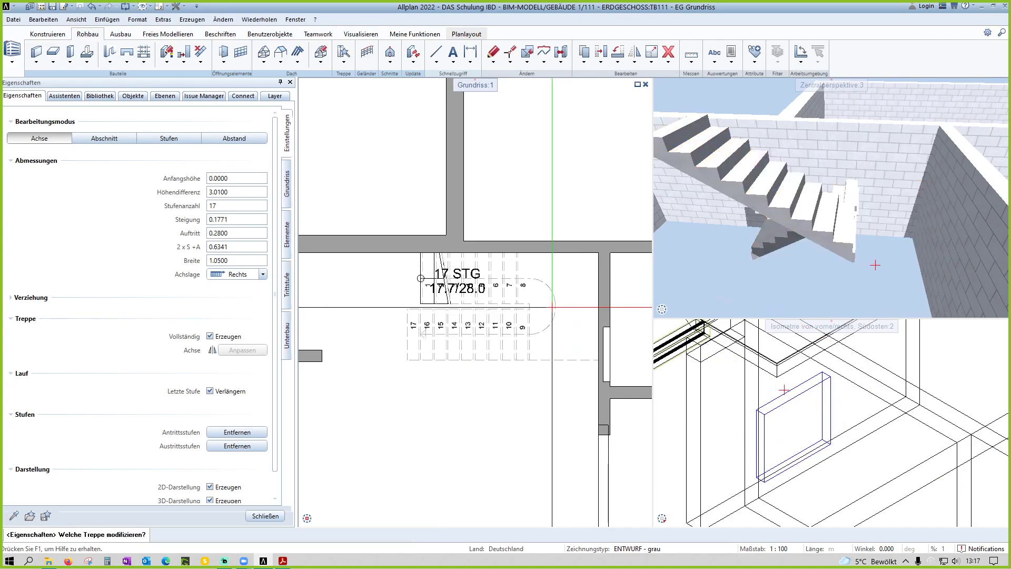
Step: Keep the exit step and 2D/3D display on, and enable Lichtraumprofil Erzeugen
click(482, 336)
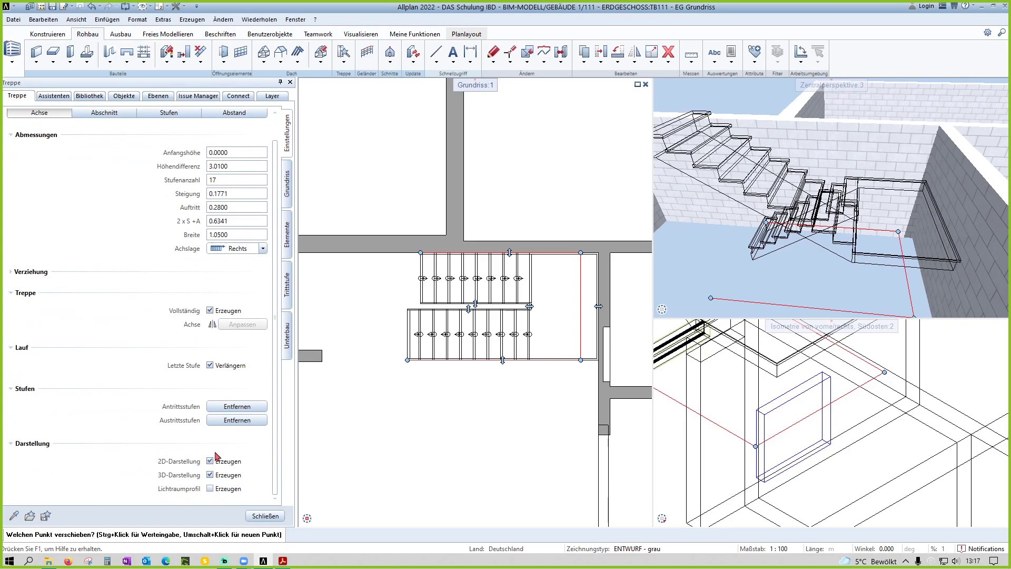
click(234, 421)
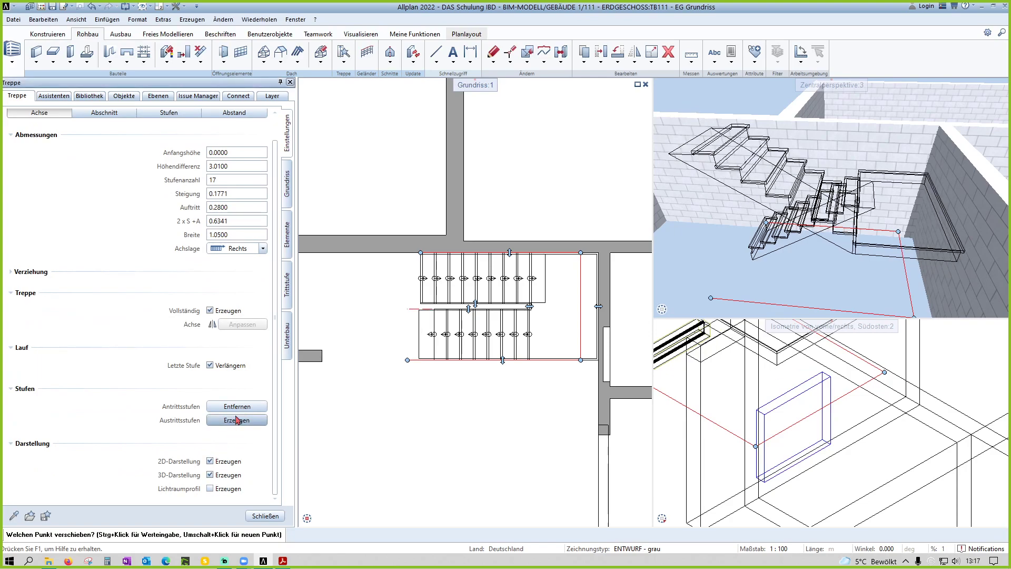
click(237, 420)
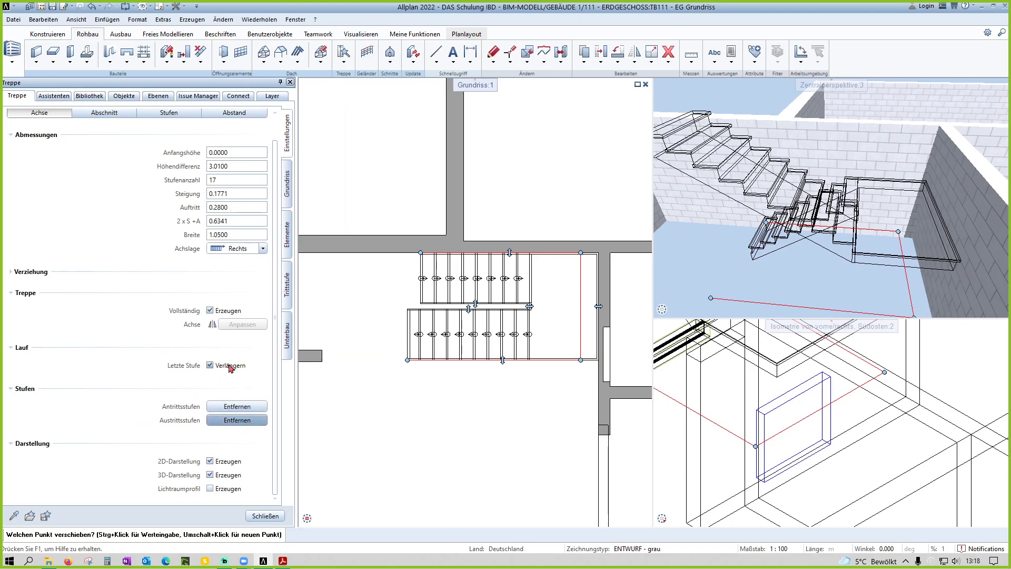
click(211, 462)
click(210, 461)
click(210, 474)
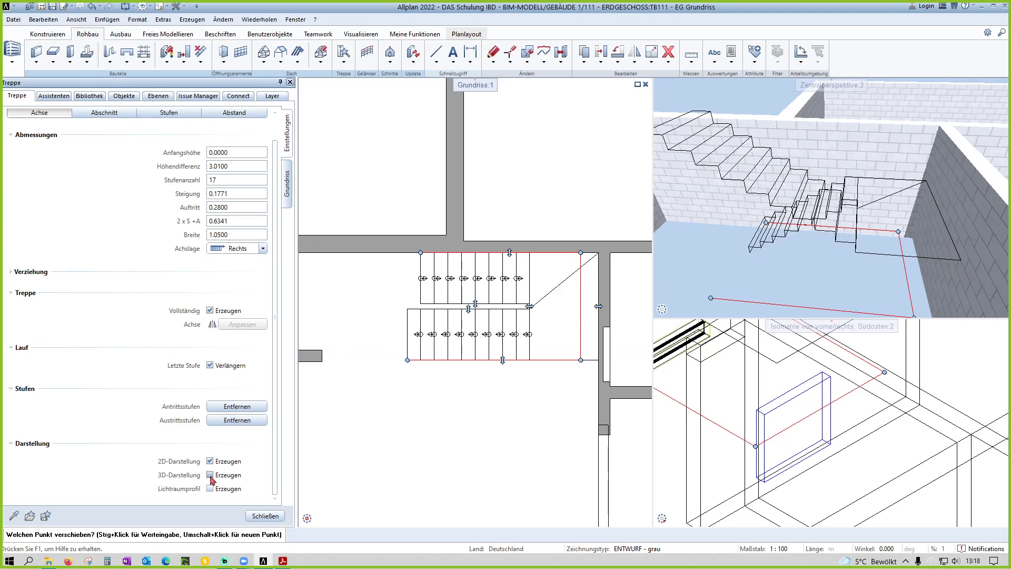
click(210, 475)
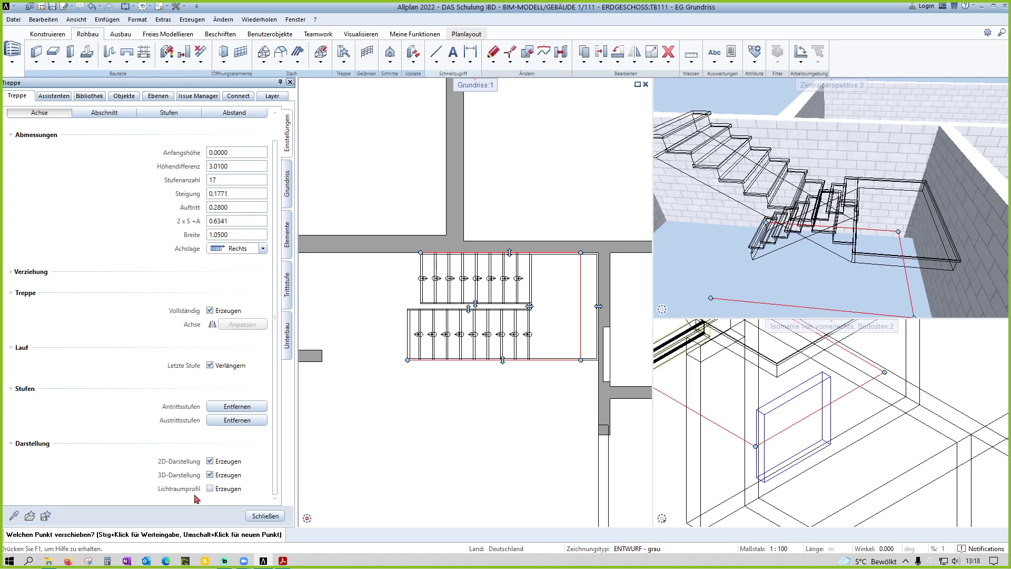
click(210, 489)
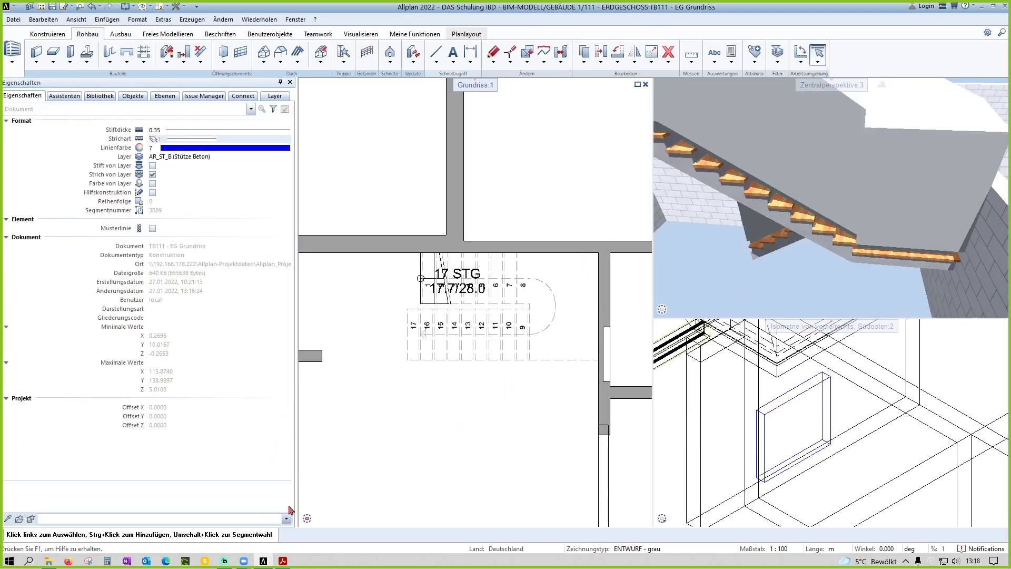
Step: Zoom and orbit the perspective around the staircase, then open its Treppe properties
scroll(824, 187, down, 5)
scroll(823, 187, up, 5)
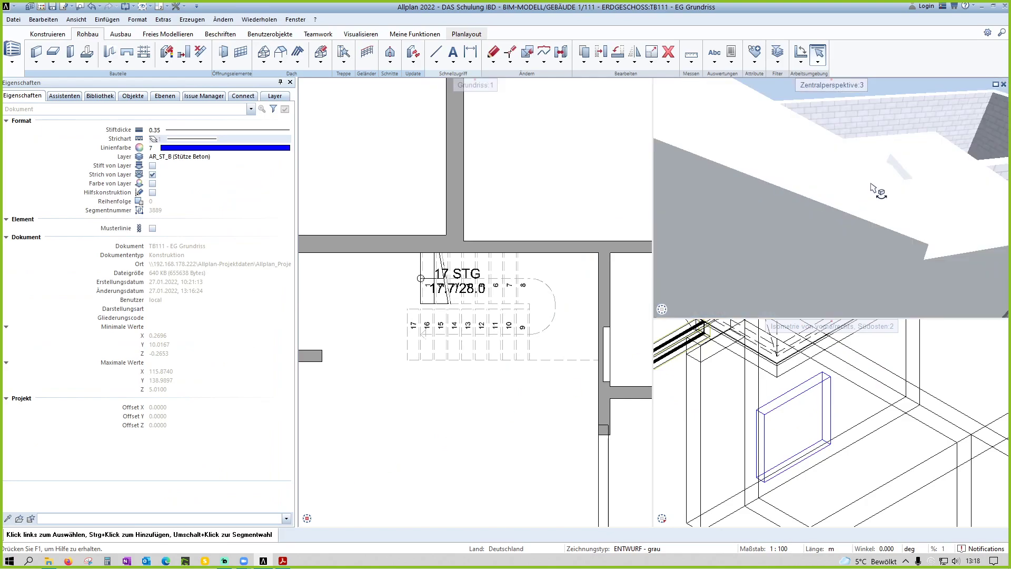
scroll(876, 189, down, 3)
scroll(845, 230, up, 2)
scroll(845, 230, up, 4)
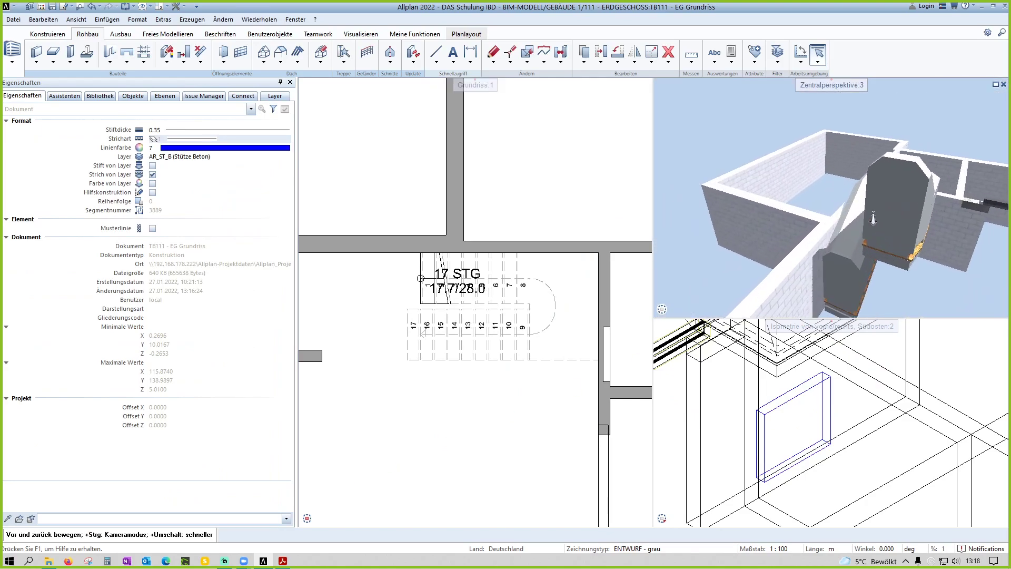
scroll(848, 228, down, 2)
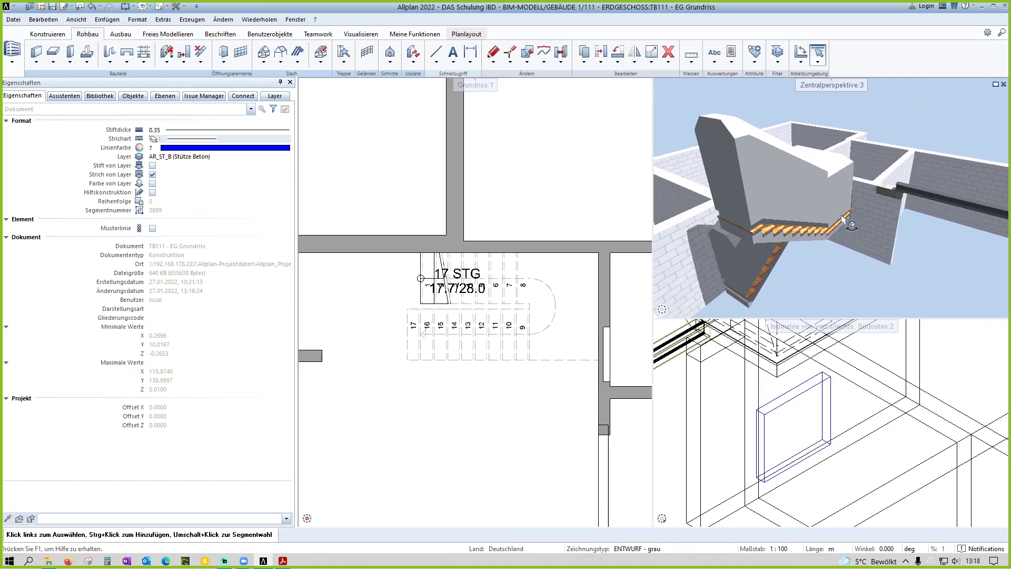
scroll(849, 224, down, 2)
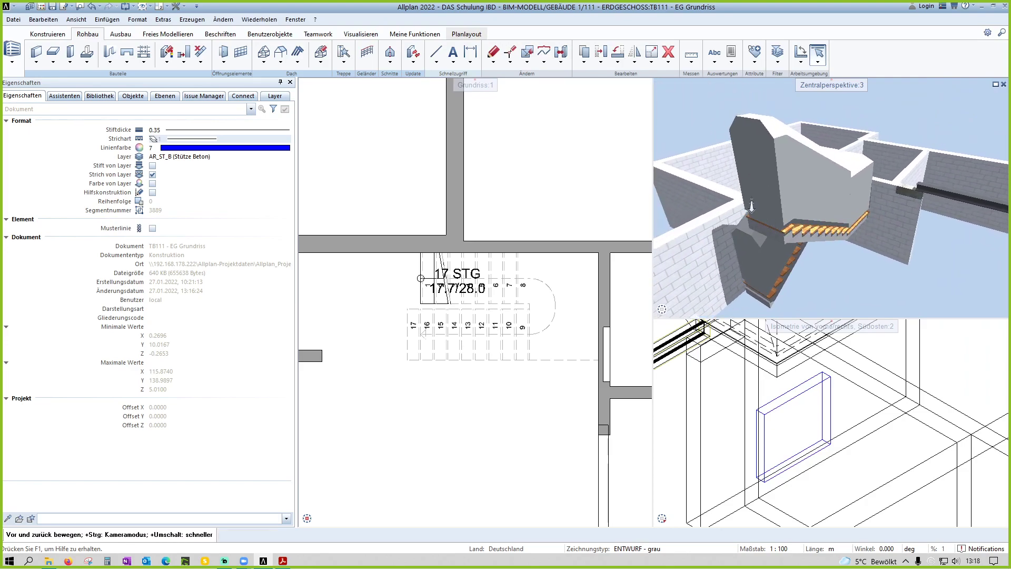
mouse_move(760, 220)
shift+middle_down()
mouse_move(706, 203)
mouse_move(945, 118)
mouse_move(869, 158)
shift+middle_up()
double_click(547, 283)
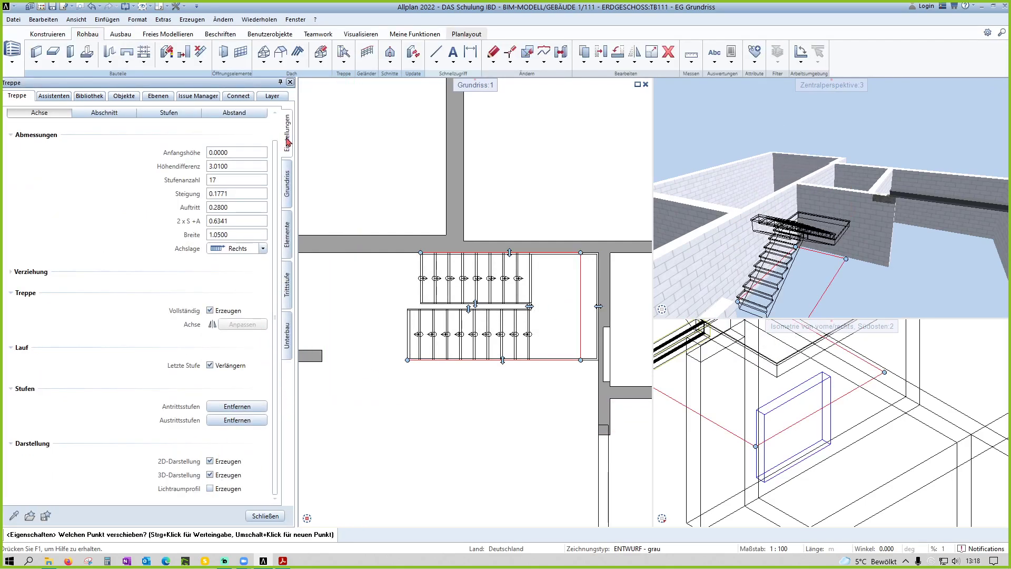
Step: On the Grundriss tab, keep the walking line and set label text height 1.85
click(288, 178)
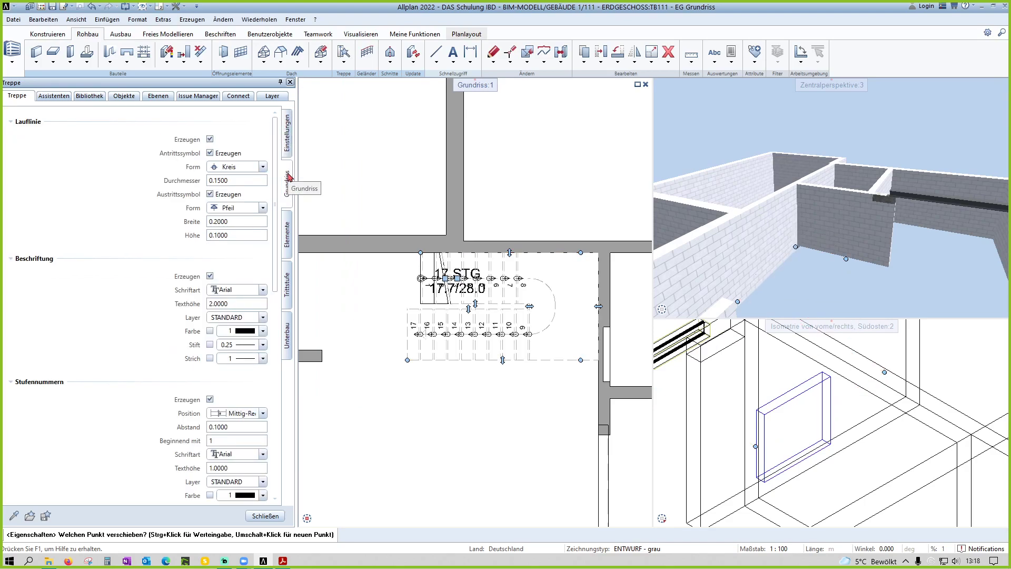
scroll(527, 352, up, 1)
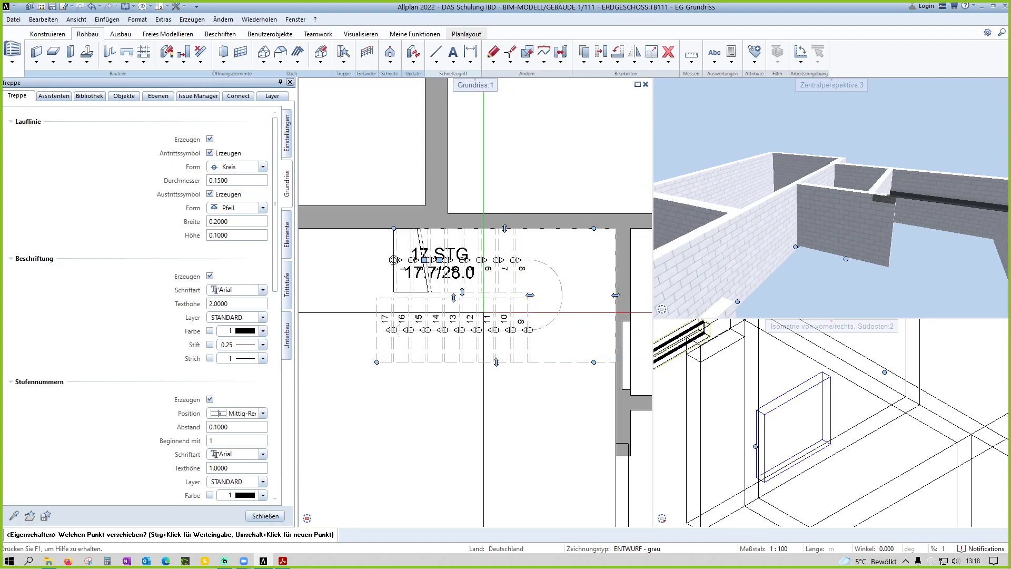
click(211, 140)
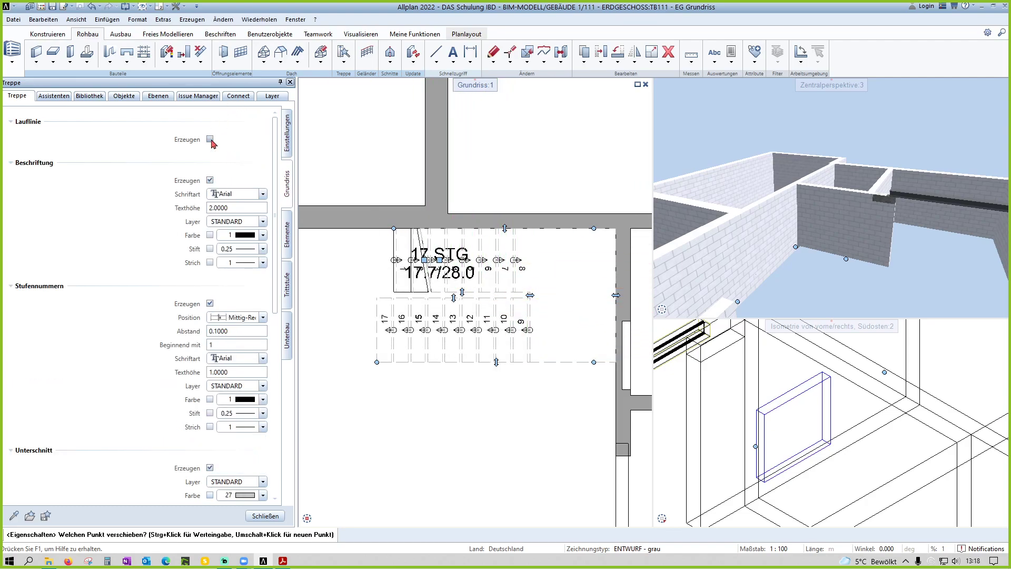
click(211, 140)
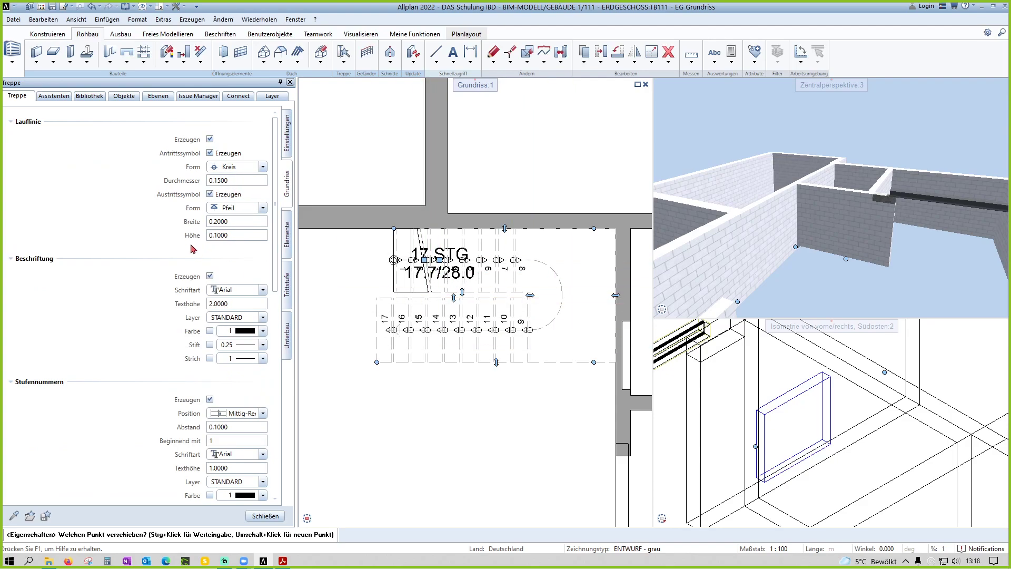
click(232, 301)
text(1.8500)
key(Return)
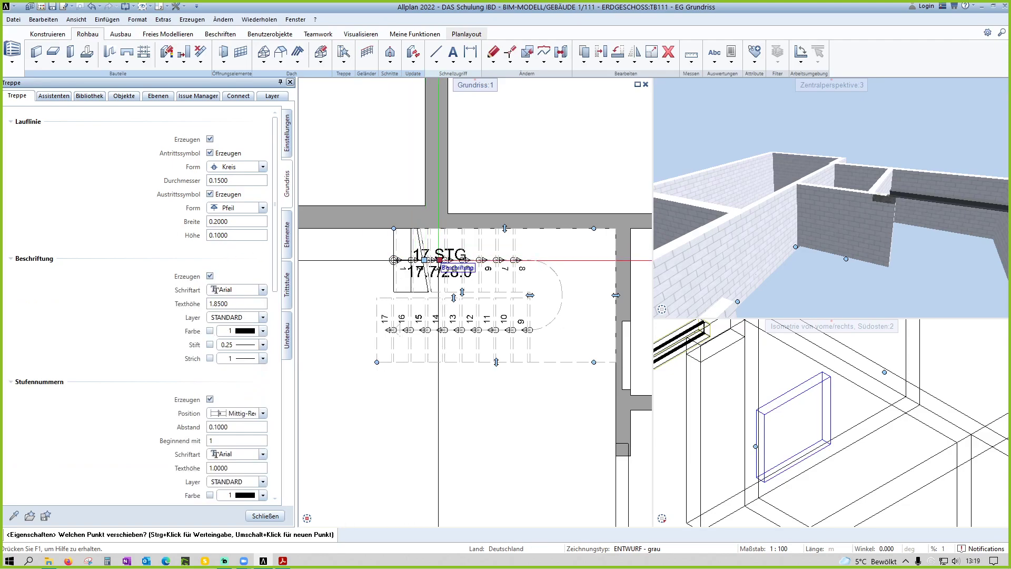
Step: Move the 17 STG stair label to a new spot in the plan
click(440, 260)
scroll(450, 242, up, 3)
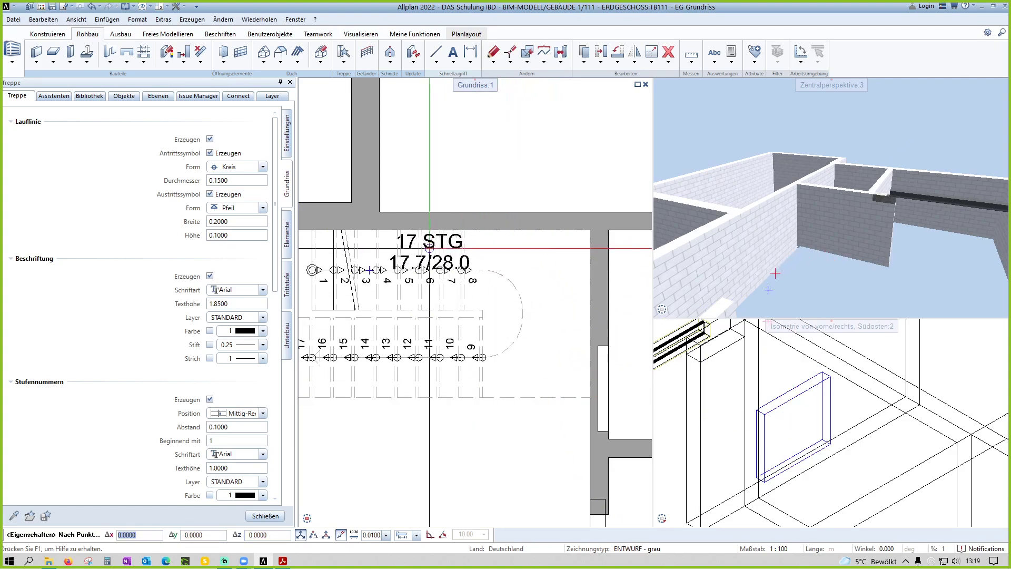
scroll(387, 285, up, 2)
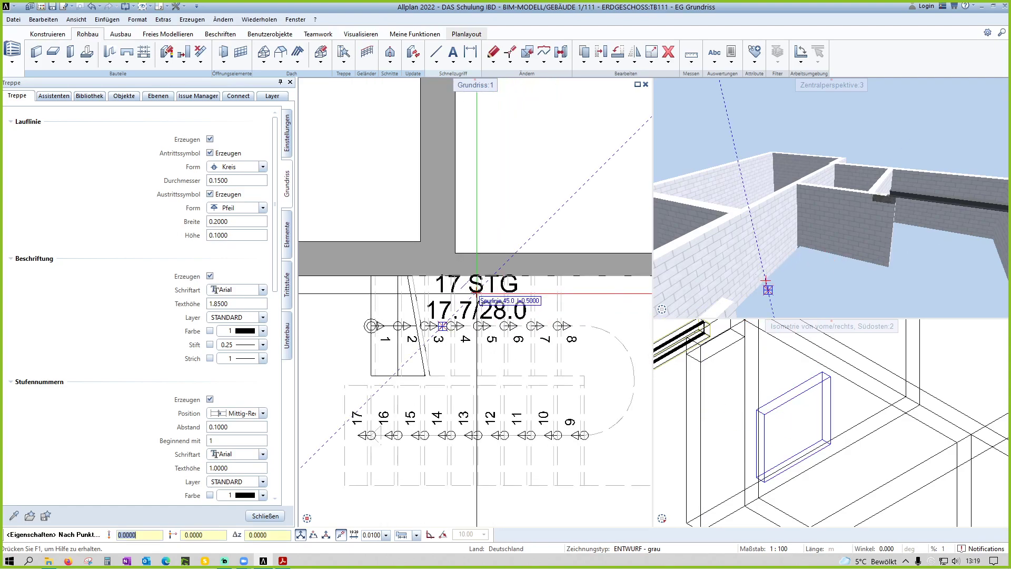
click(474, 299)
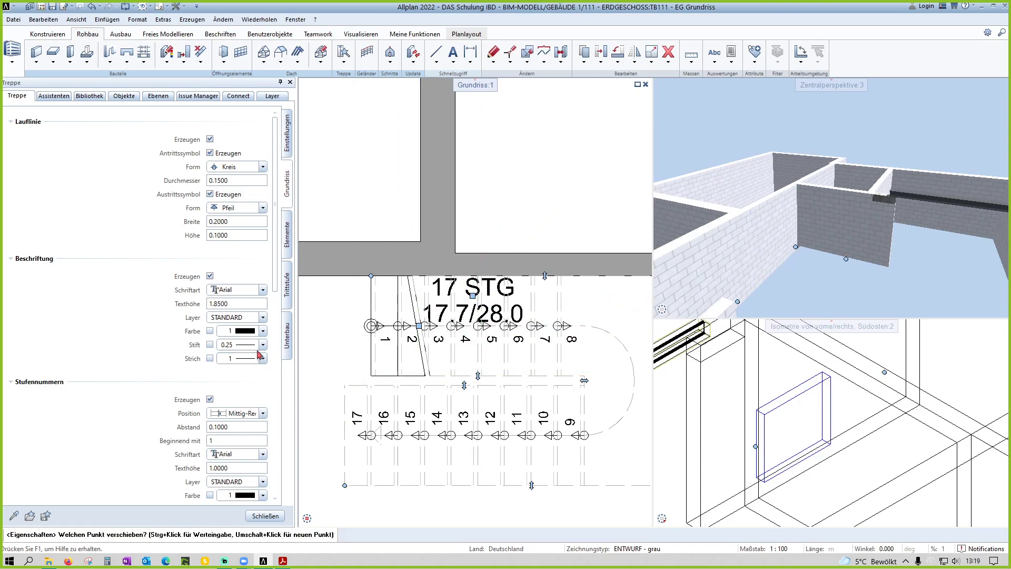
scroll(152, 343, down, 1)
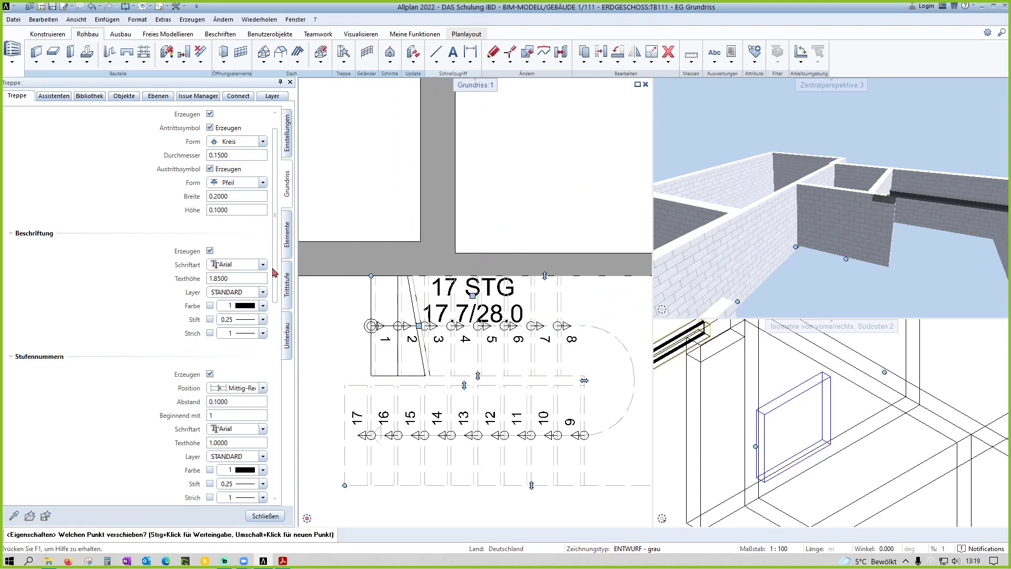
scroll(253, 310, down, 2)
scroll(212, 328, down, 1)
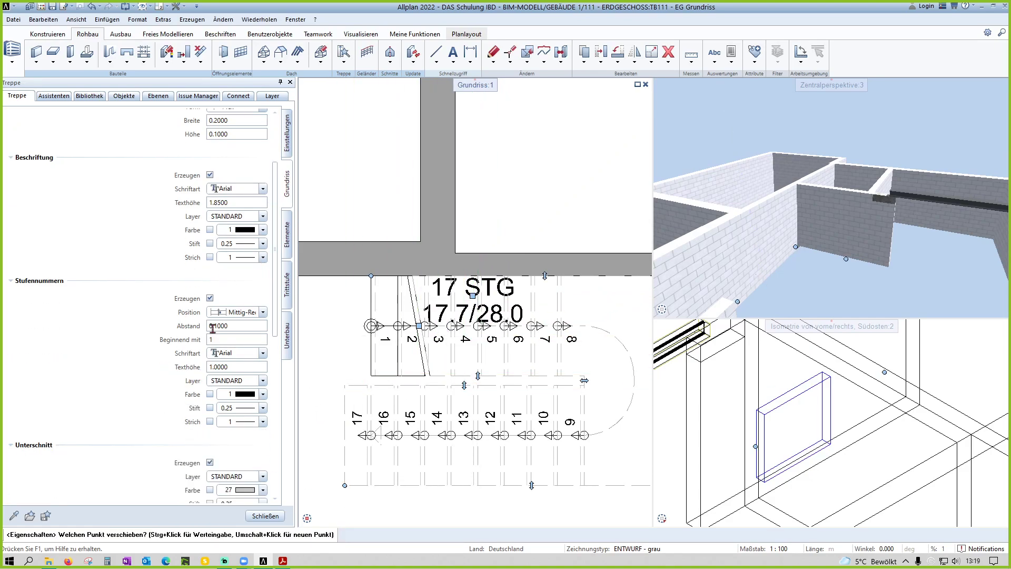
Step: Set the Stufennummern position to Rechts
click(210, 298)
click(248, 312)
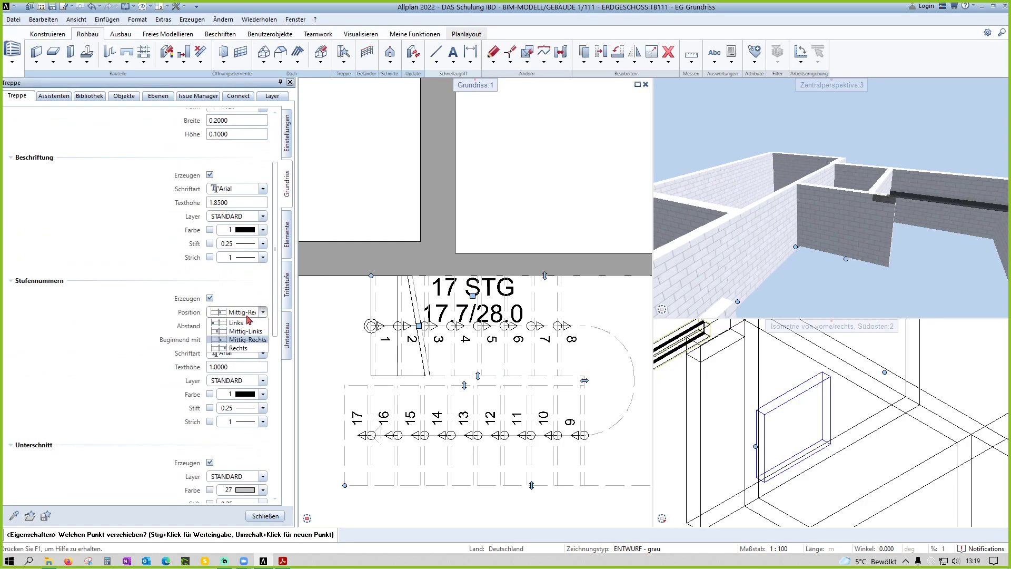
click(245, 349)
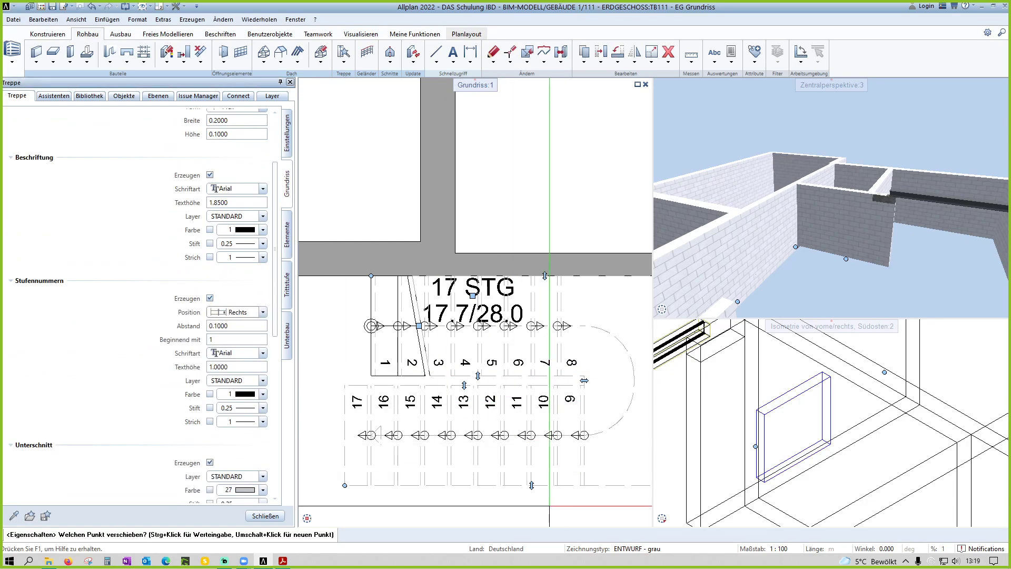
scroll(426, 303, down, 1)
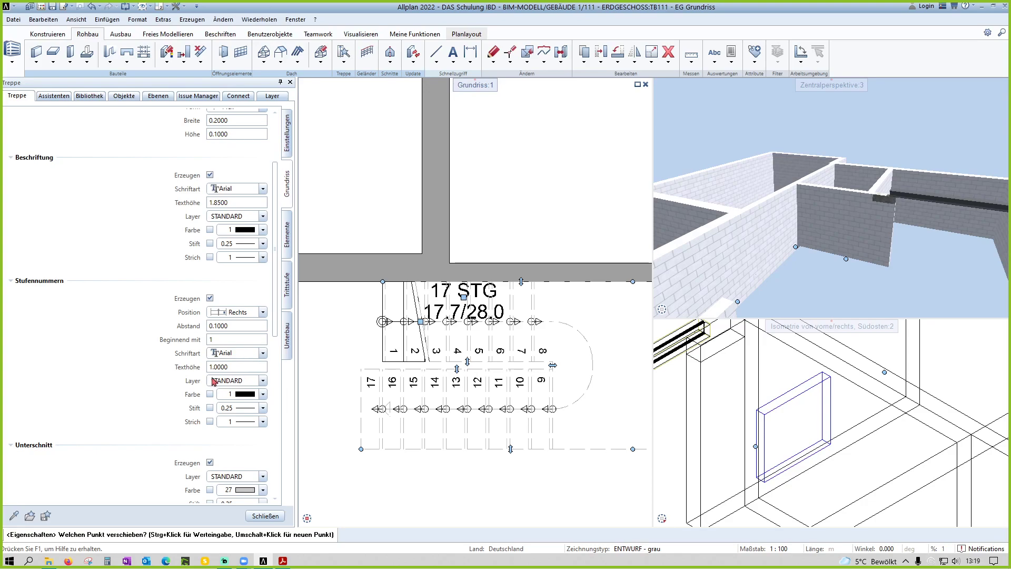
scroll(225, 380, down, 1)
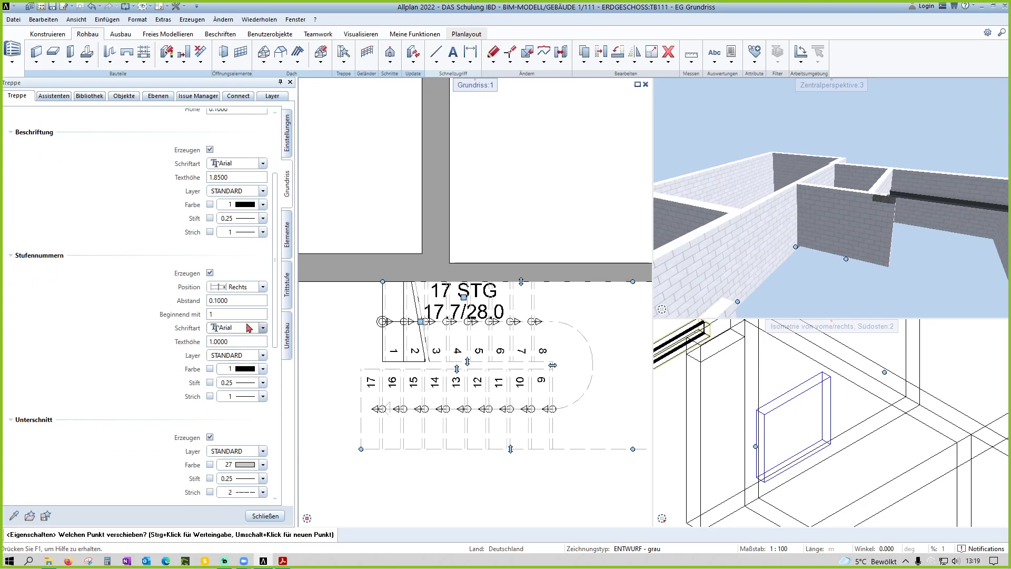
scroll(180, 366, down, 2)
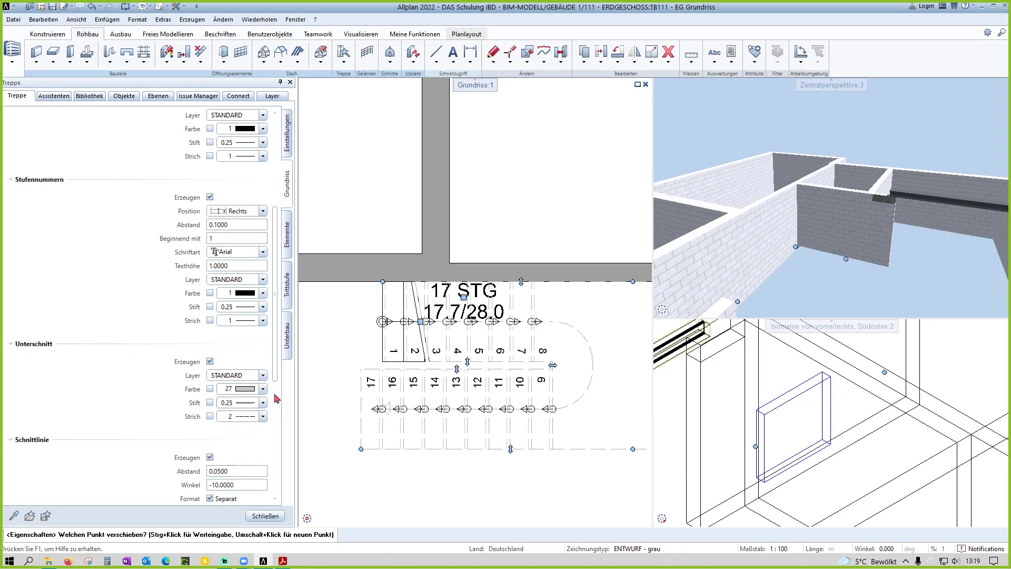
Step: Toggle the stair's undercut line display, leaving it switched off
click(210, 362)
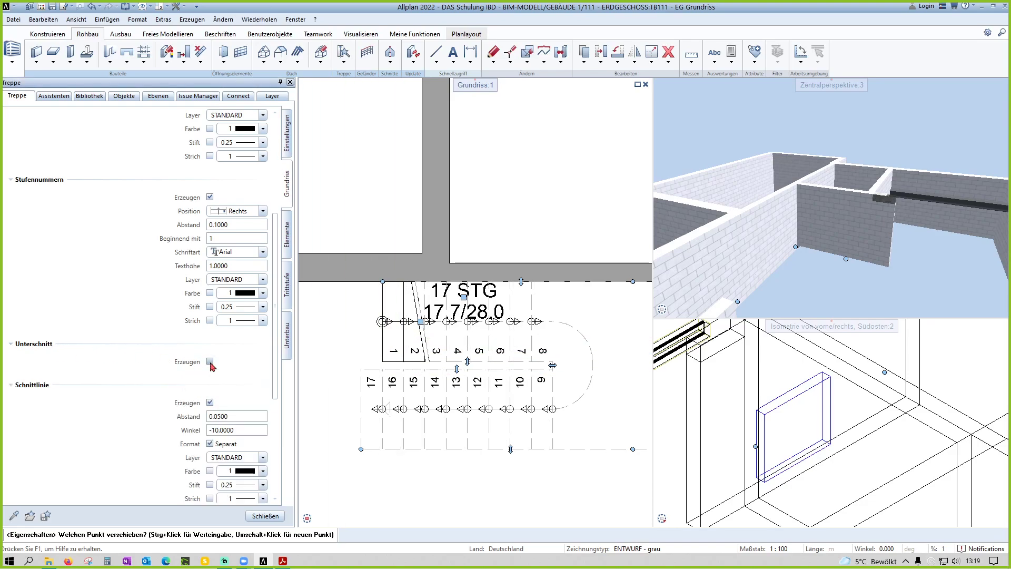
click(210, 362)
click(211, 362)
scroll(174, 406, down, 1)
scroll(182, 398, down, 1)
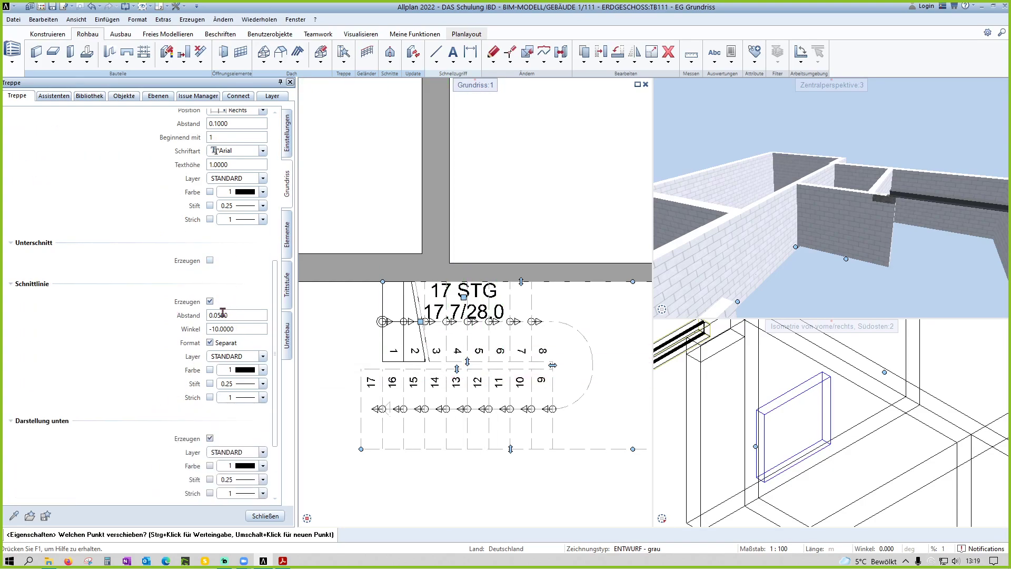
click(210, 261)
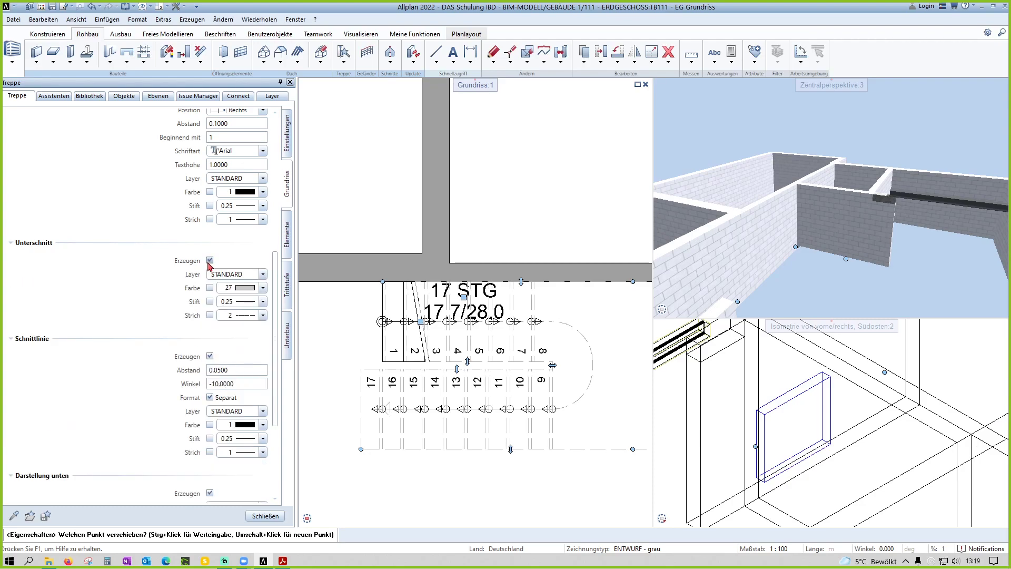
click(210, 260)
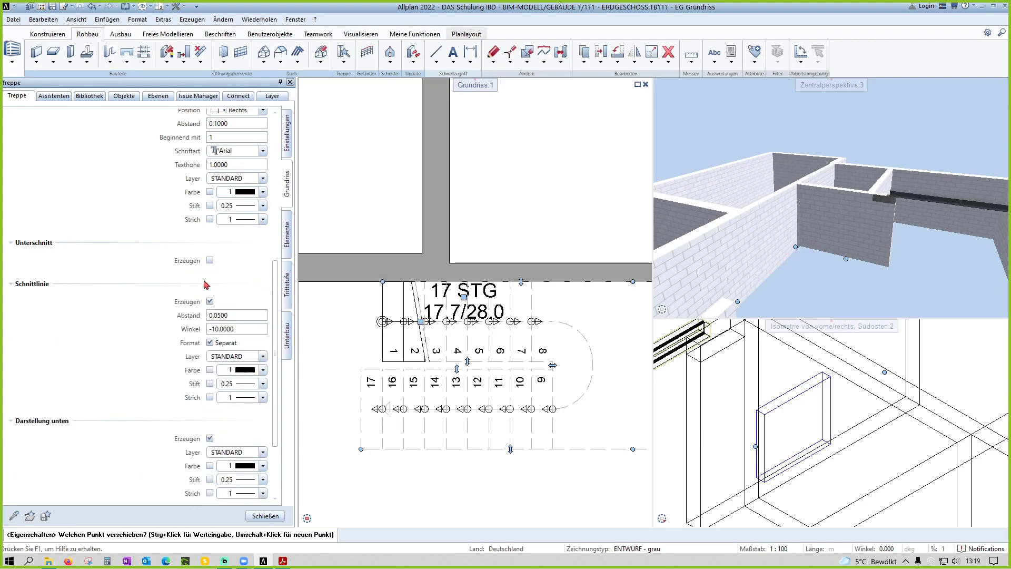
scroll(174, 363, down, 1)
scroll(134, 373, down, 1)
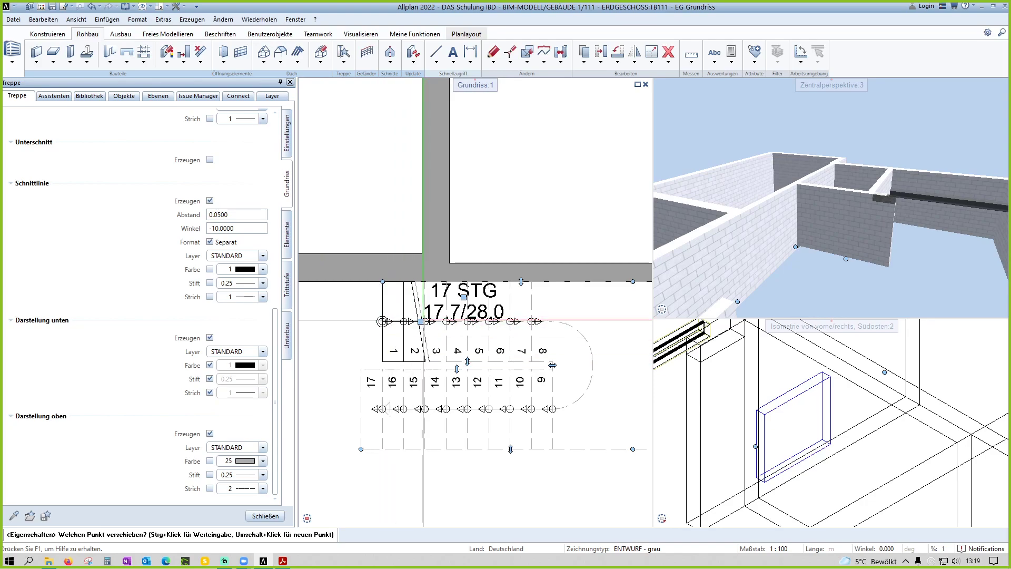
Step: Move the section line point and reposition the 17 STG label
click(421, 321)
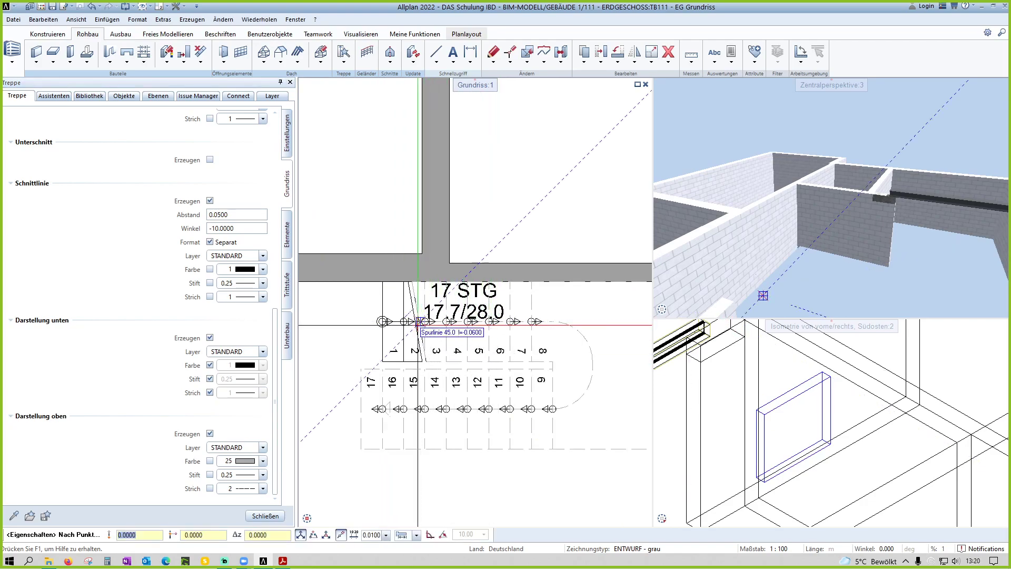
click(478, 321)
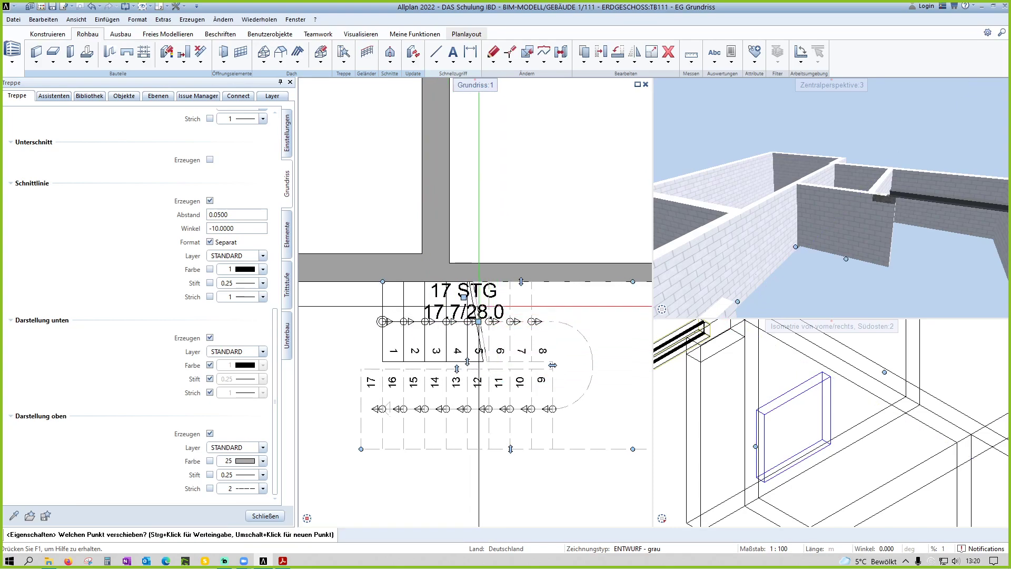
click(463, 296)
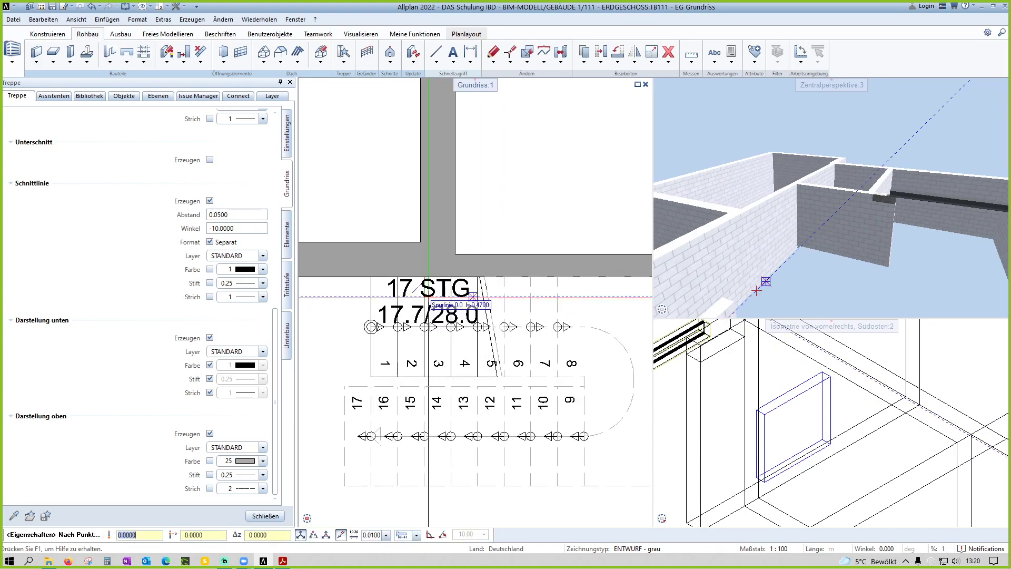
scroll(400, 310, up, 1)
click(388, 305)
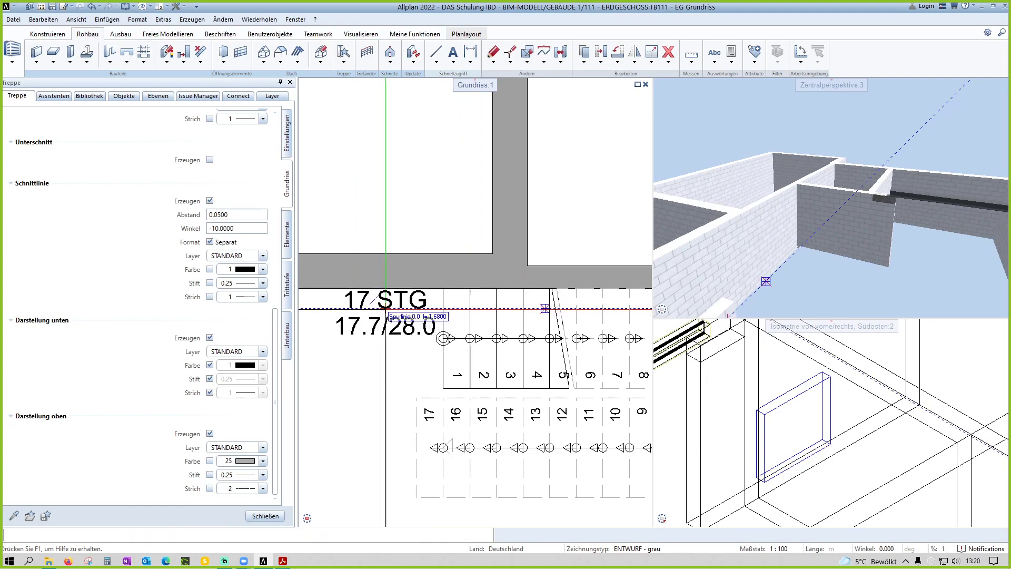
Step: Under Darstellung oben, take Strich, Farbe and Stift from the layer
scroll(489, 400, down, 1)
scroll(489, 399, down, 1)
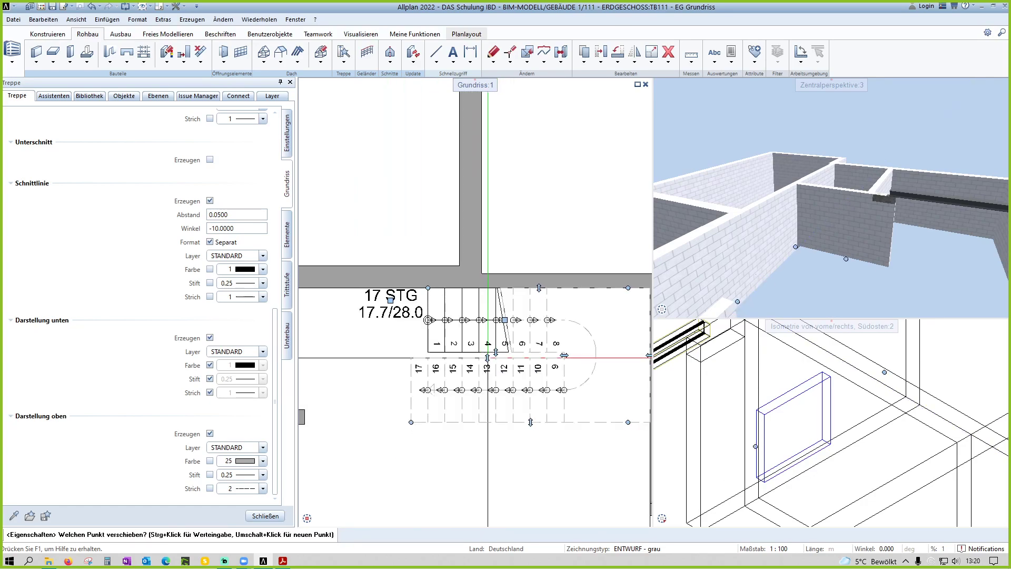
click(209, 488)
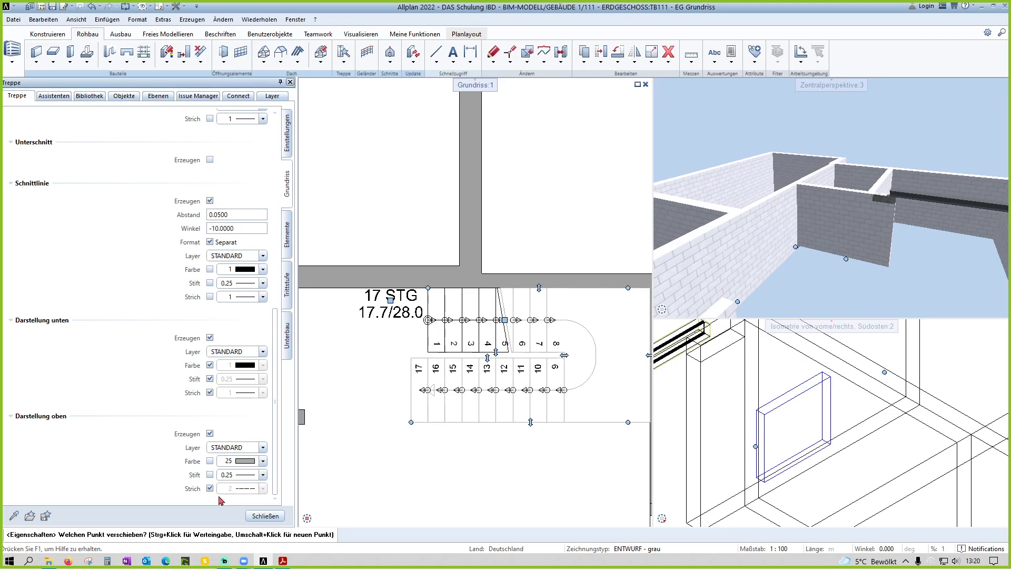
click(210, 461)
click(210, 474)
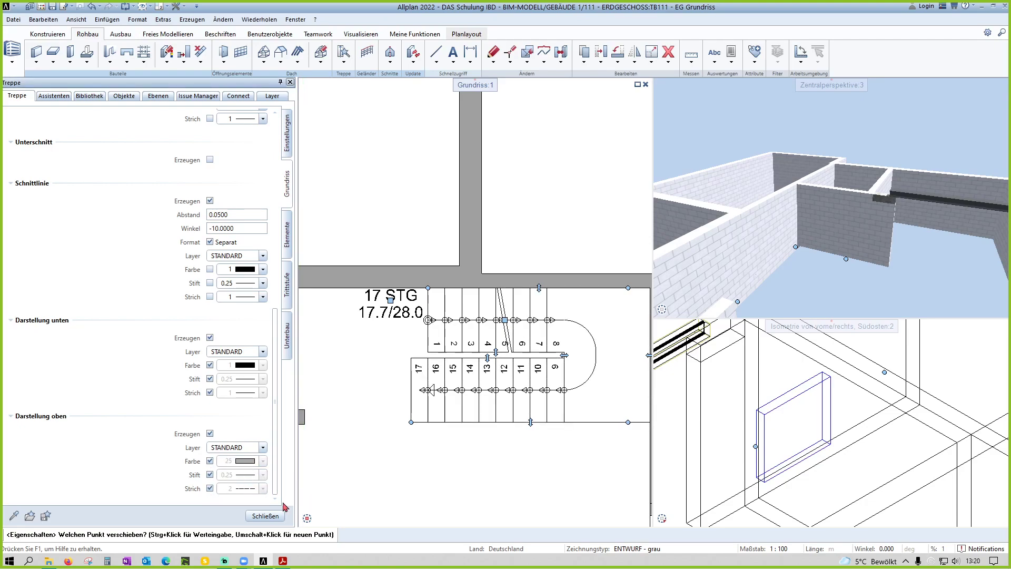
Step: Give the stair's upper-flight lines their own colour and pen again in the floor-plan display settings
click(265, 516)
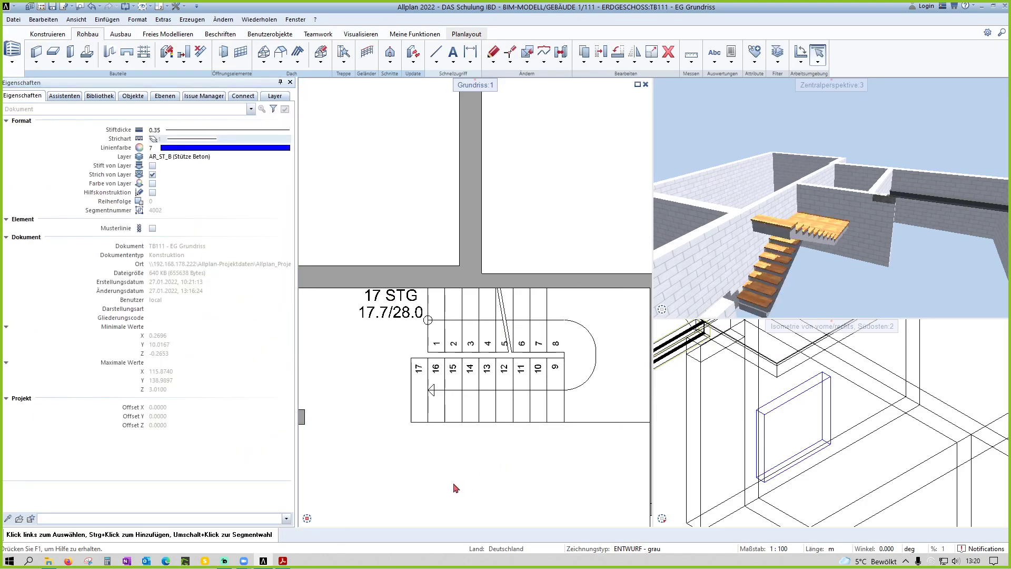
double_click(523, 394)
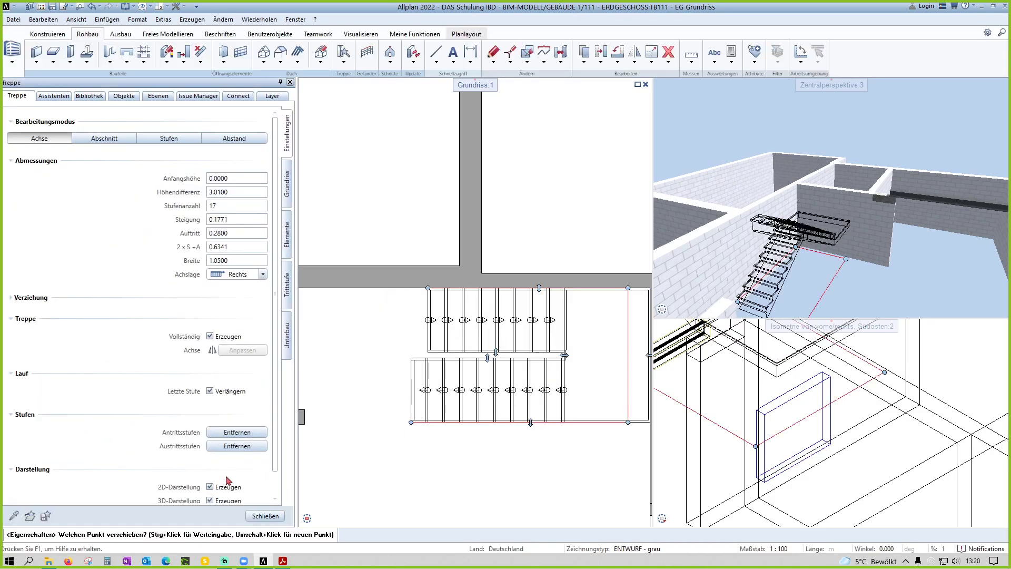
click(287, 183)
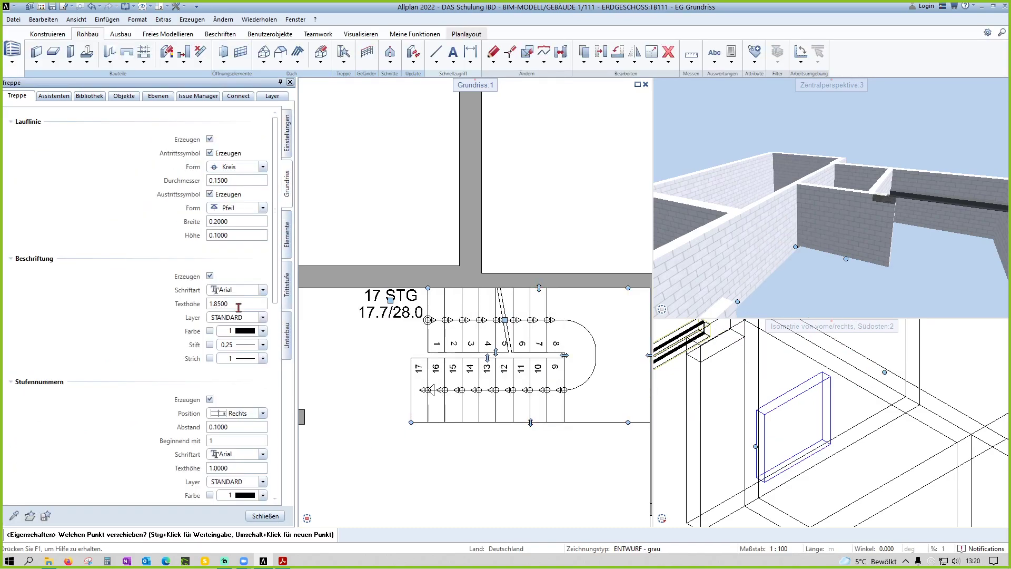
scroll(198, 439, down, 5)
scroll(198, 438, down, 5)
scroll(198, 438, down, 3)
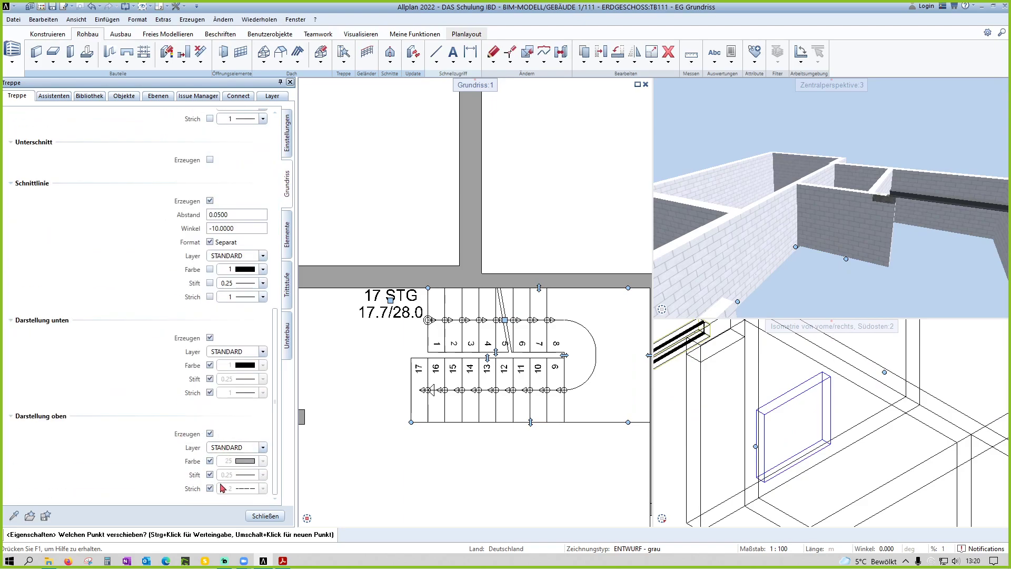
click(210, 461)
click(210, 475)
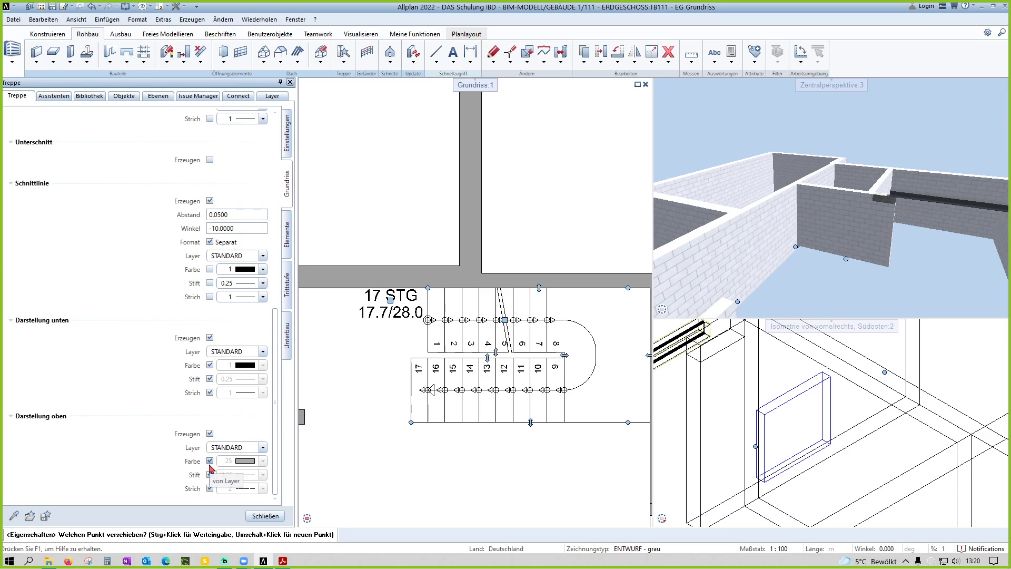
click(263, 516)
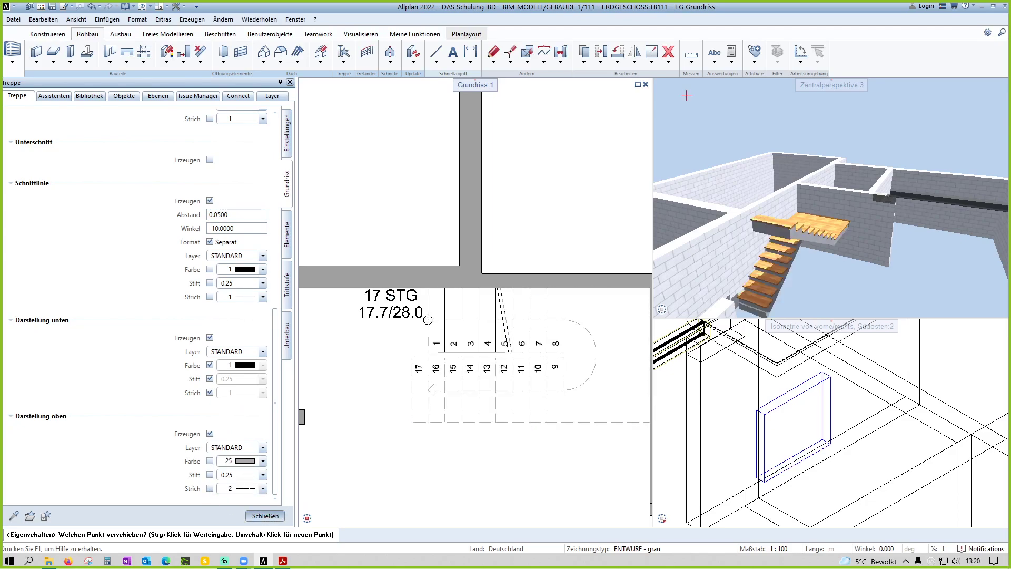
Step: Make the upper stair lines dashed again, apply the stair, and check it in plan and 3D
double_click(479, 398)
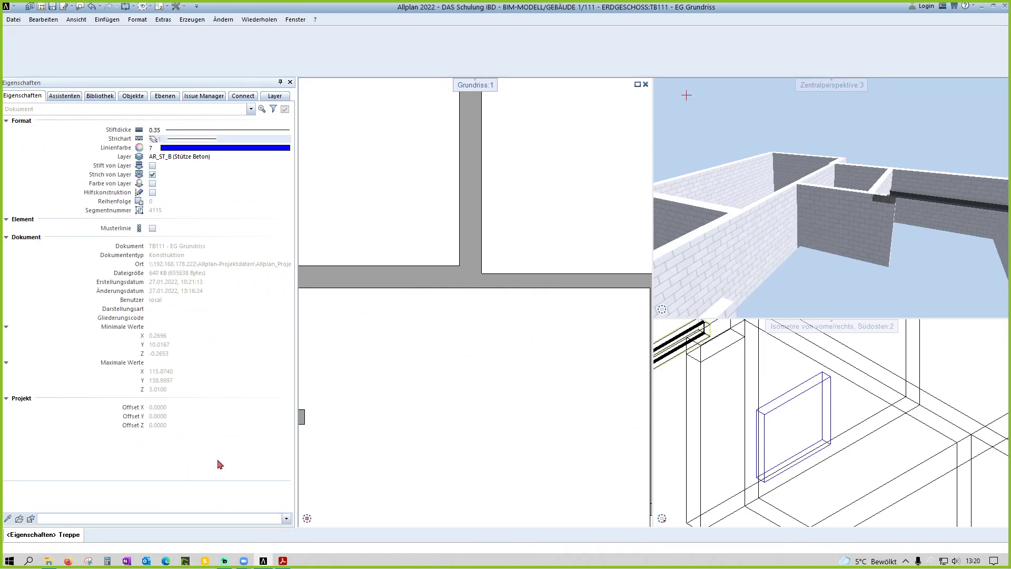
click(287, 337)
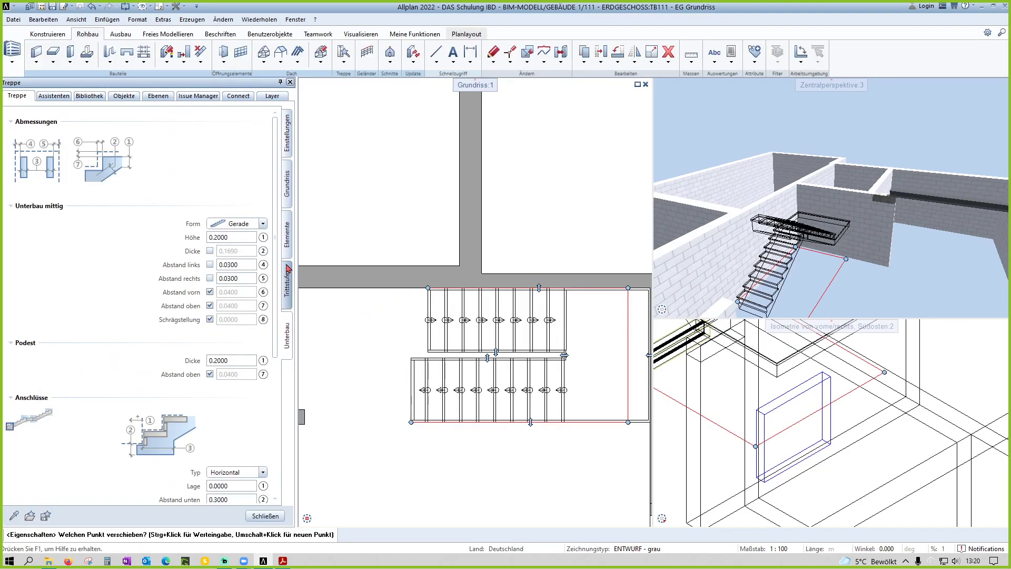
click(288, 183)
scroll(238, 451, down, 5)
scroll(240, 449, down, 5)
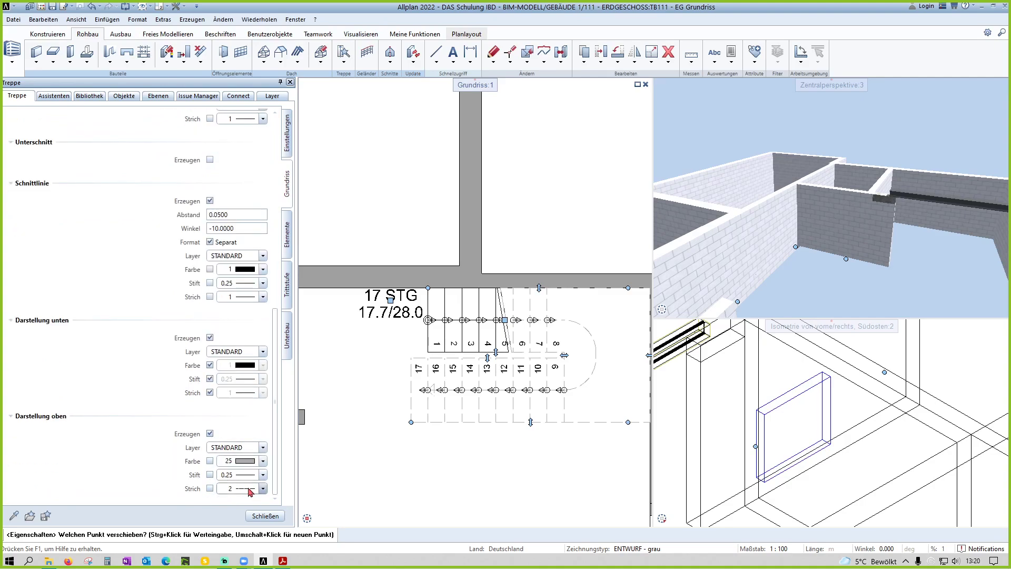
click(210, 489)
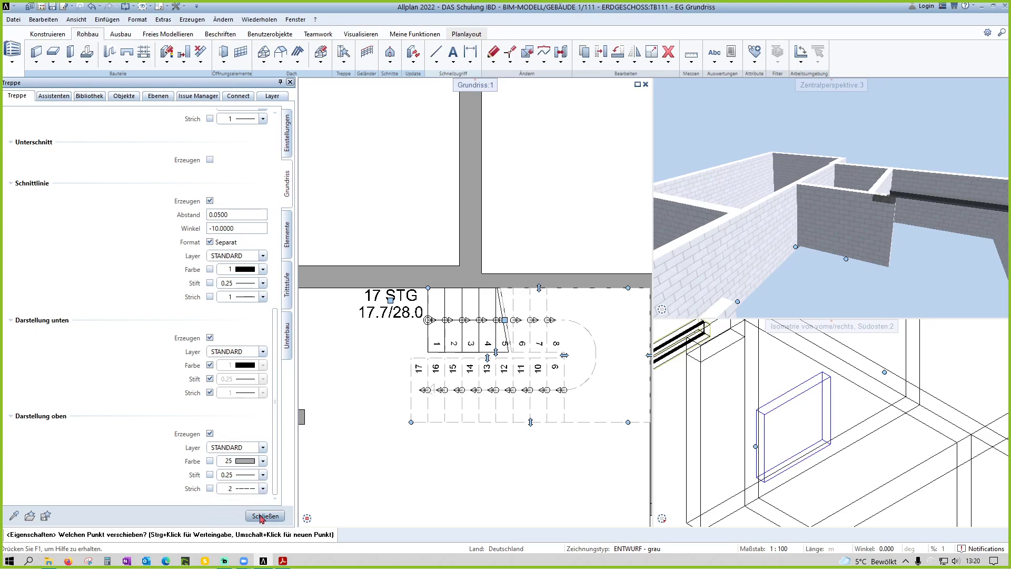
click(260, 516)
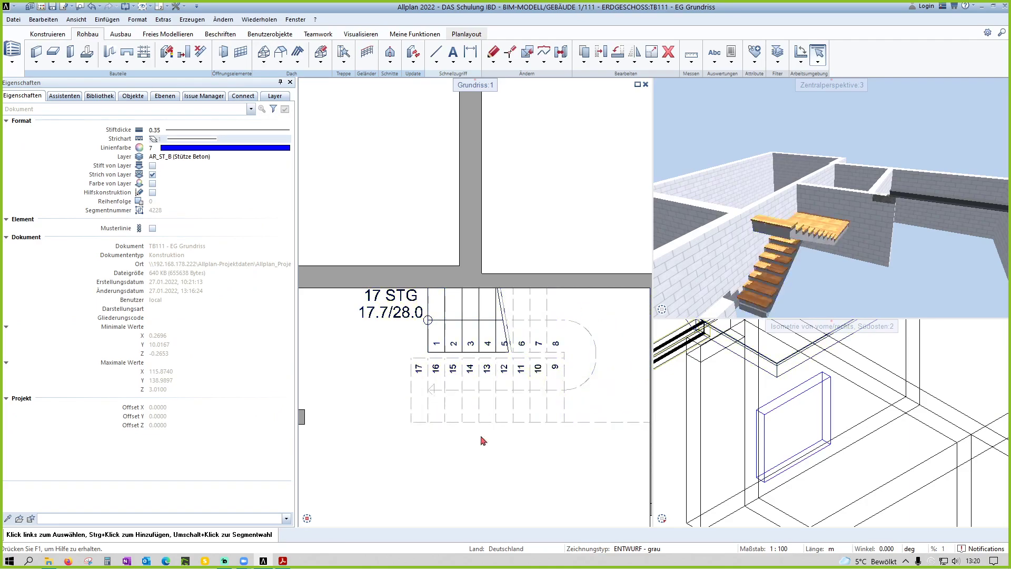
middle_drag(503, 435, 489, 432)
scroll(489, 432, down, 1)
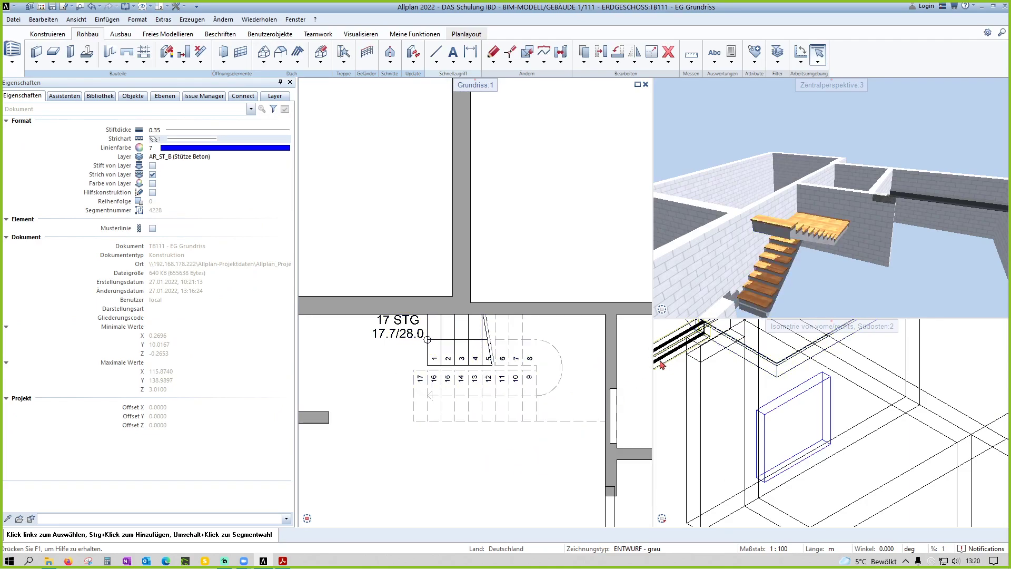
mouse_move(832, 263)
mouse_down()
mouse_move(855, 265)
mouse_move(782, 257)
mouse_up()
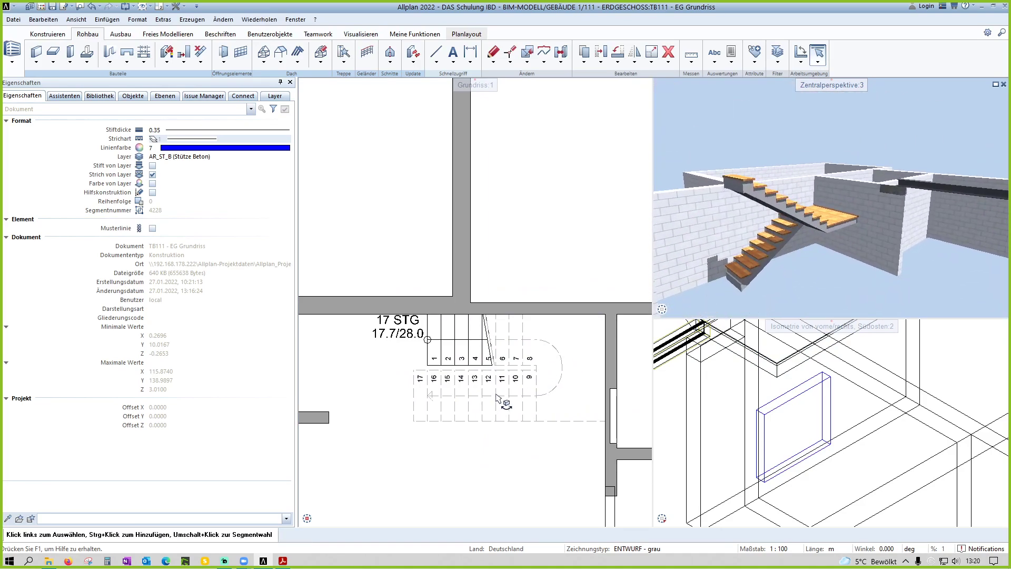
Step: Toggle the risers and review the riser, floor-plan and oak tread settings of the stair
double_click(562, 361)
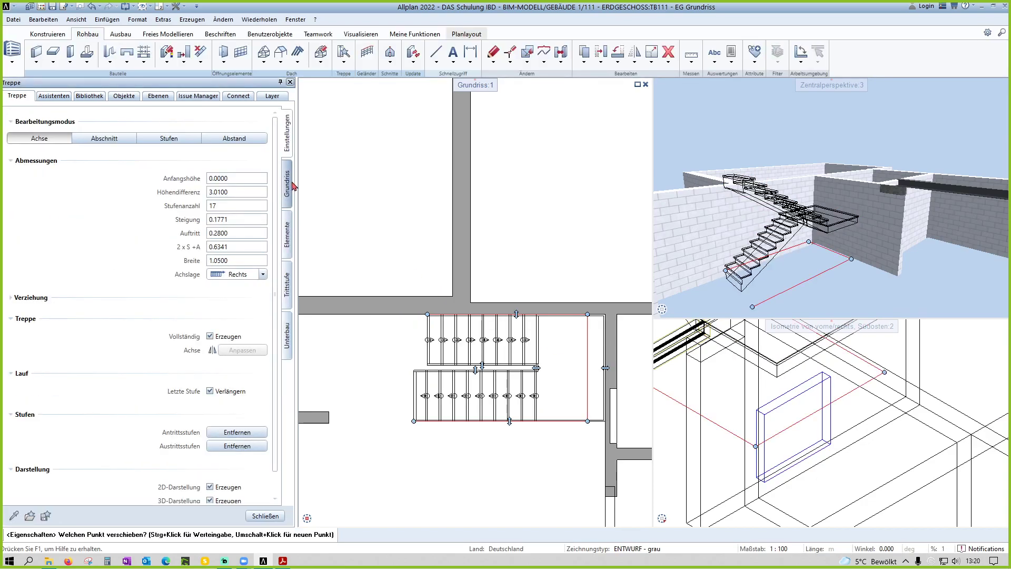
click(287, 184)
click(289, 245)
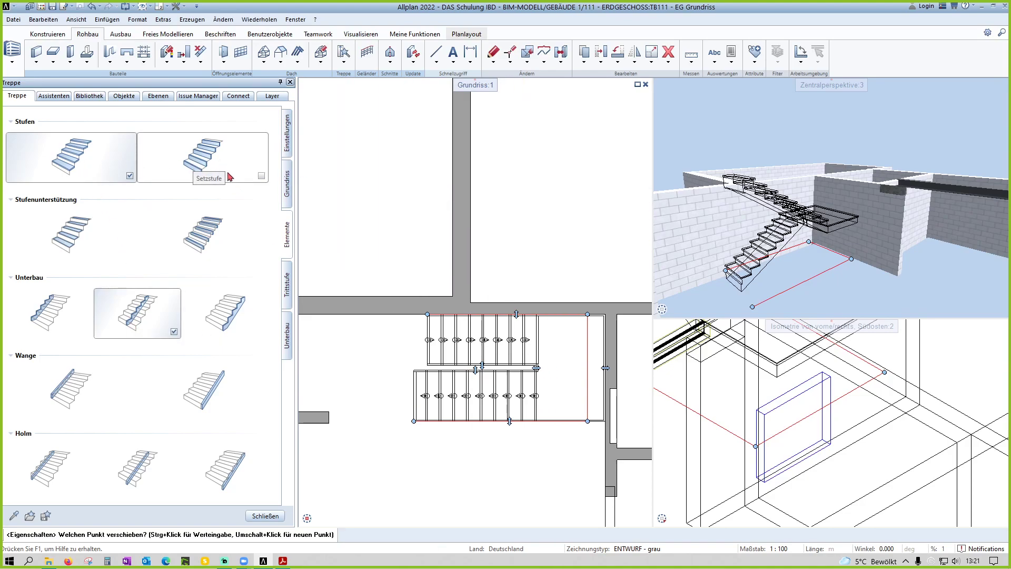
click(261, 177)
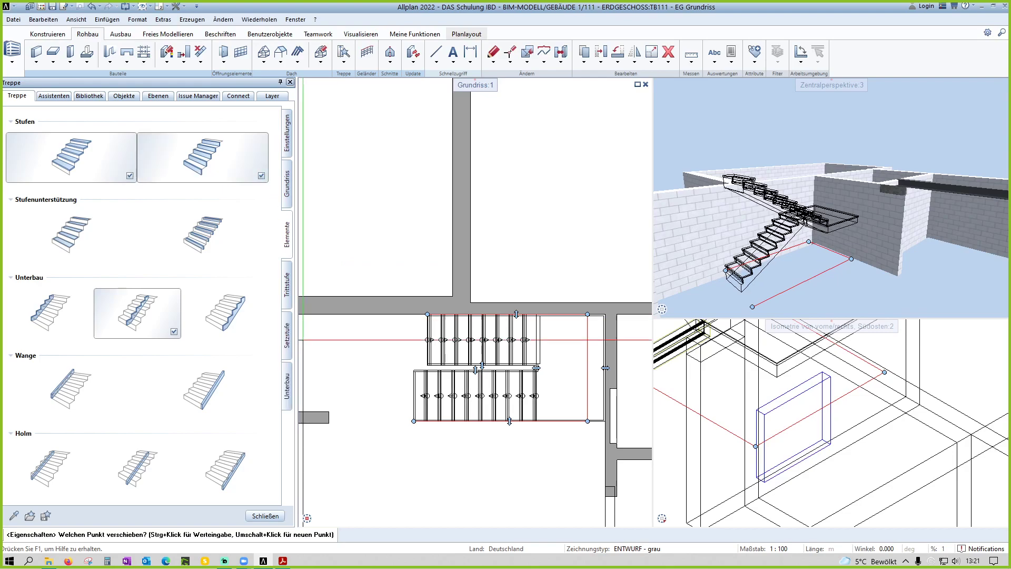
click(289, 345)
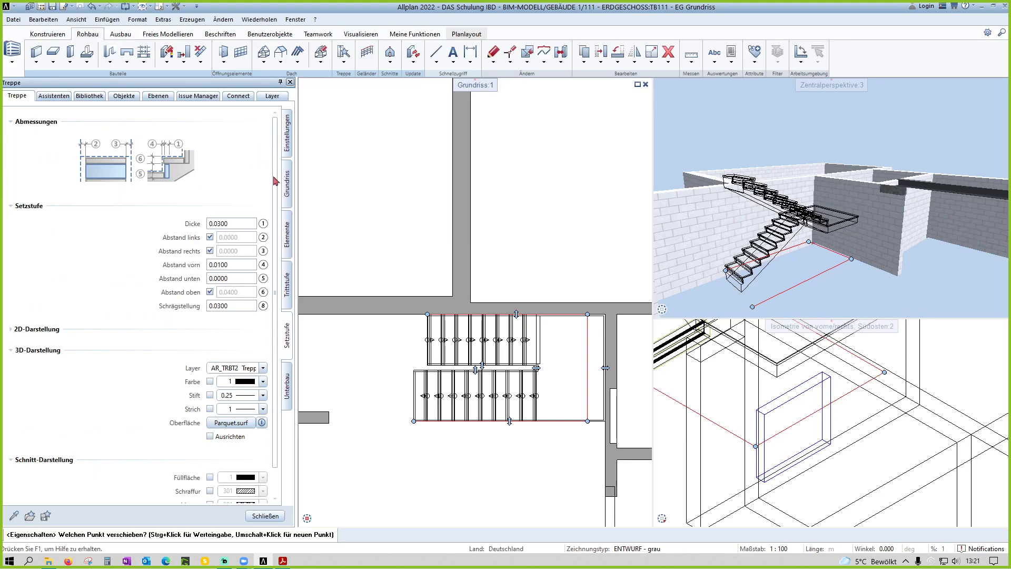
click(289, 133)
click(289, 187)
click(288, 233)
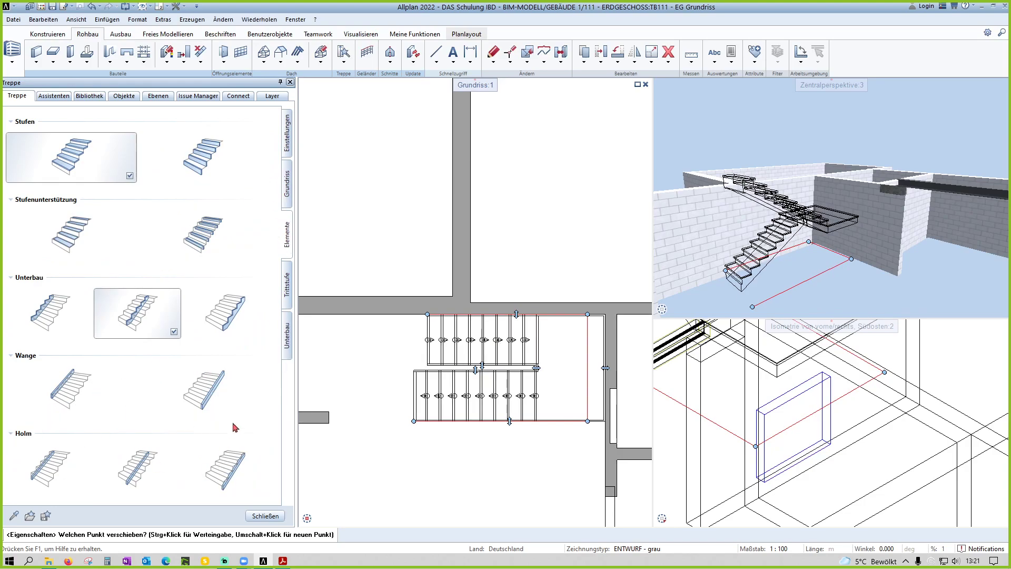
click(287, 285)
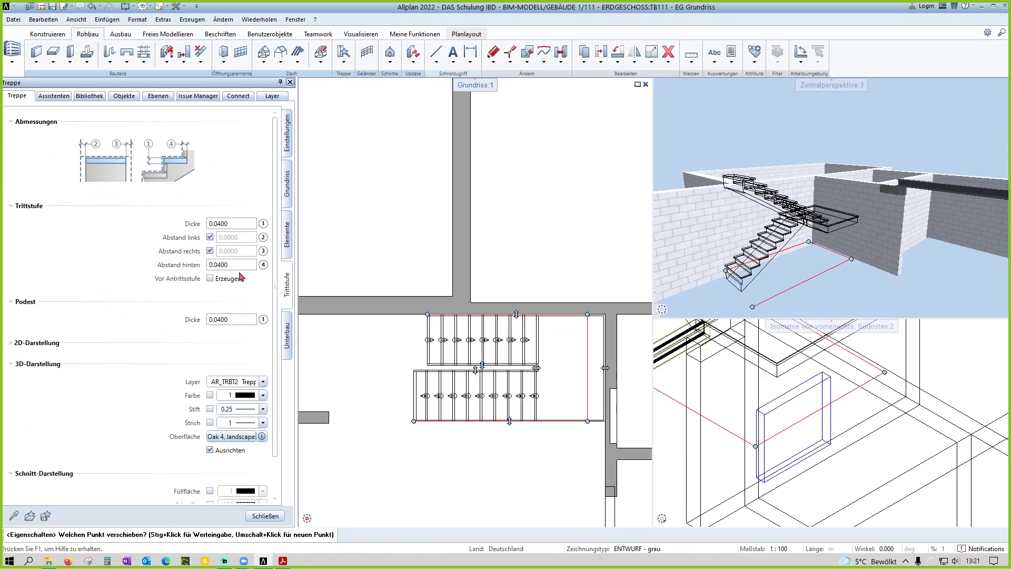
Step: Rebuild the stair and move the 3D view in close on the wooden treads
click(265, 516)
drag(822, 248, 903, 253)
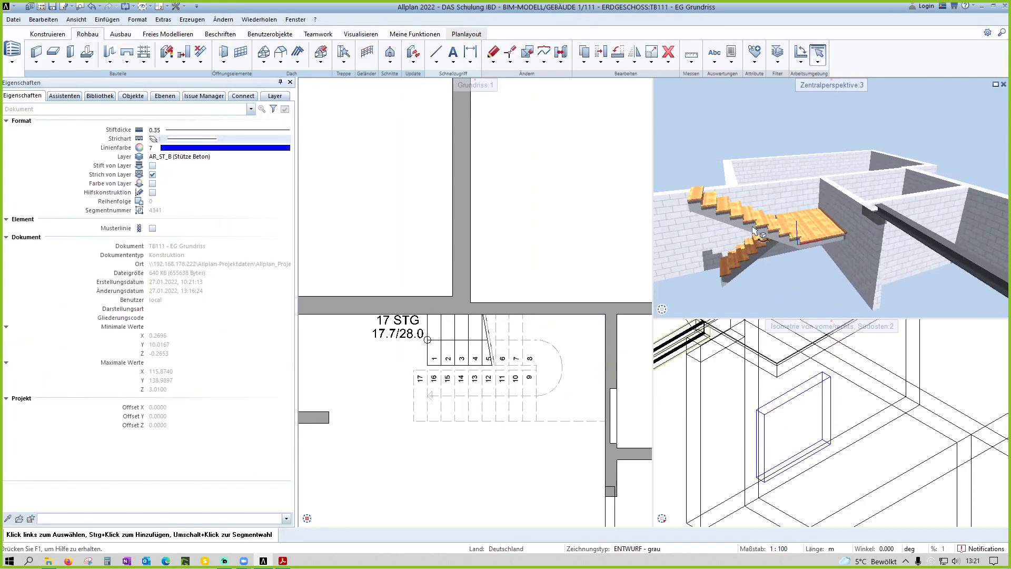
middle_drag(904, 253, 754, 233)
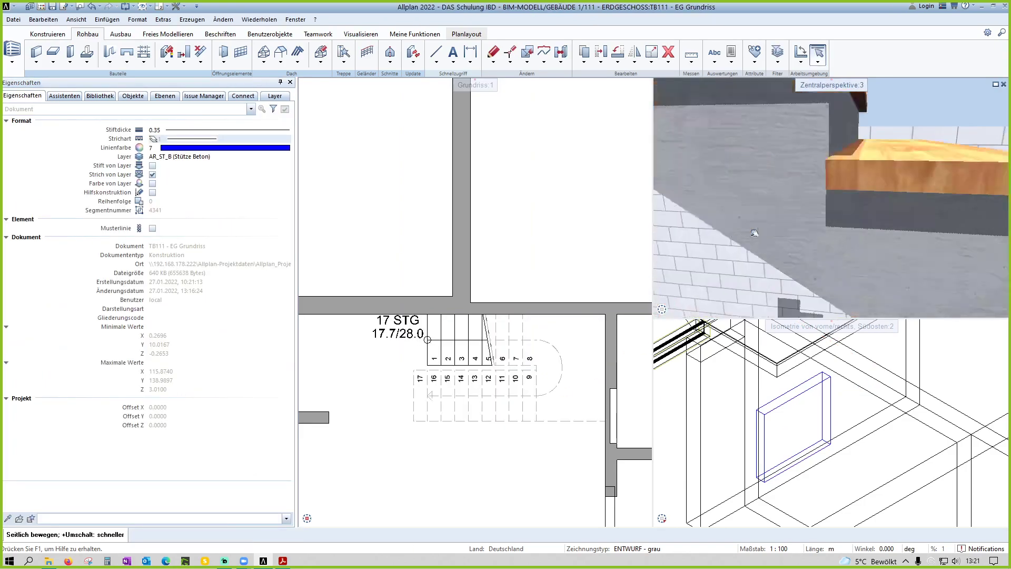
scroll(753, 232, down, 2)
scroll(756, 237, down, 2)
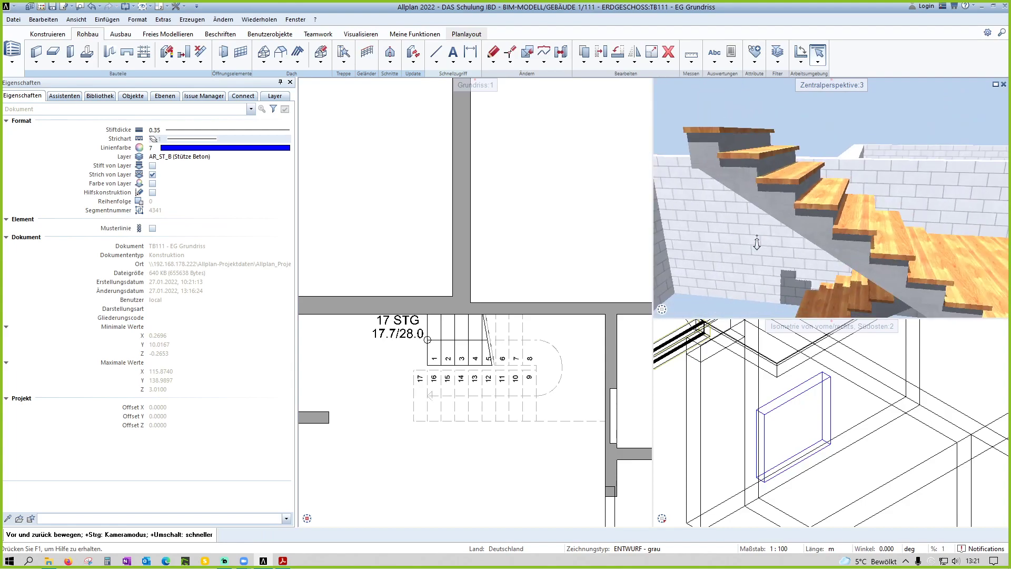
scroll(758, 241, down, 2)
mouse_move(759, 240)
mouse_down()
mouse_move(773, 327)
mouse_move(845, 228)
mouse_up()
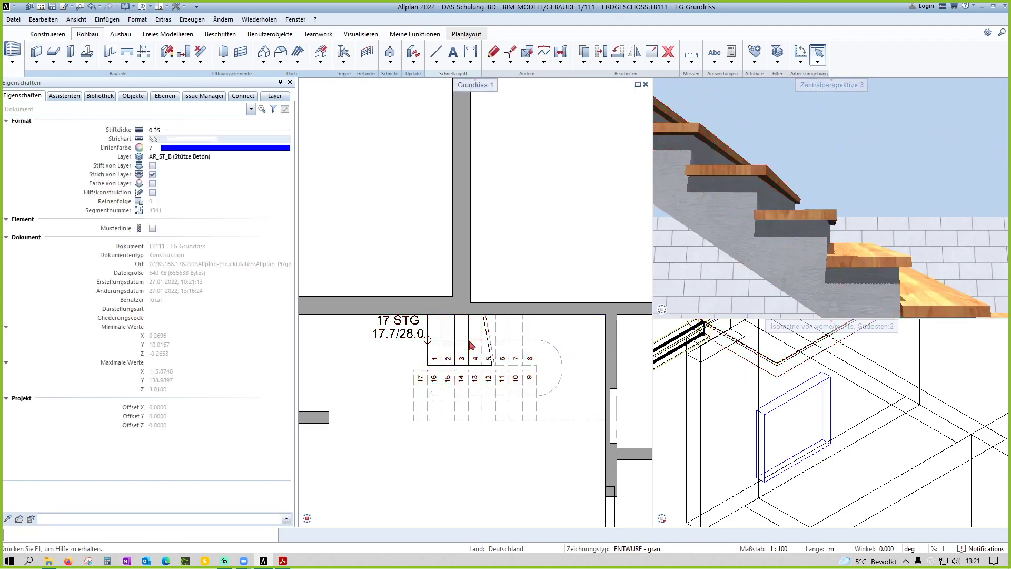
Step: Inspect the stair's tread settings, then leave editing without changes
double_click(434, 341)
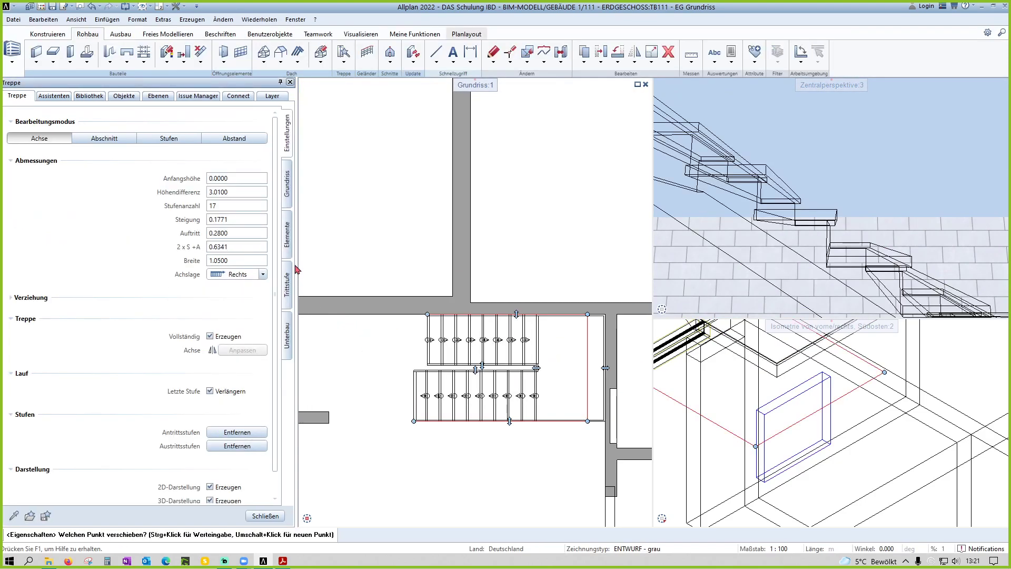
click(288, 291)
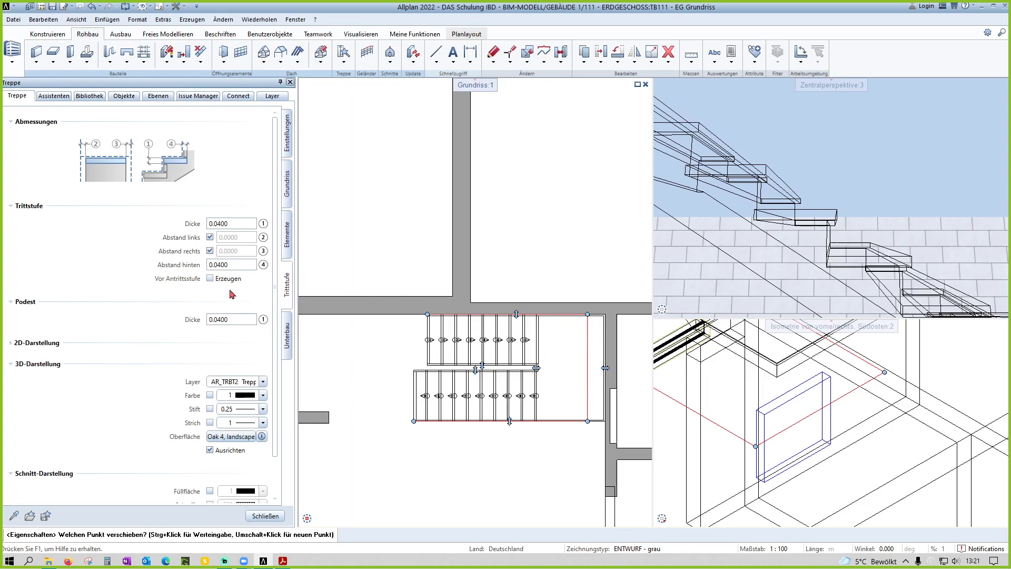
scroll(158, 377, down, 1)
scroll(179, 337, up, 1)
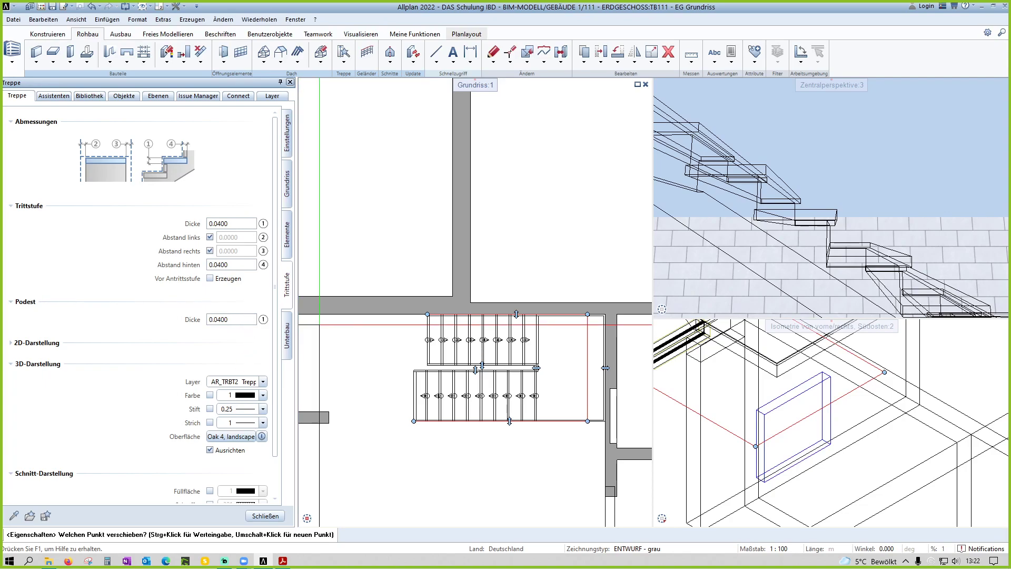
key(Escape)
mouse_move(798, 243)
mouse_down()
mouse_move(903, 228)
mouse_move(836, 256)
mouse_up()
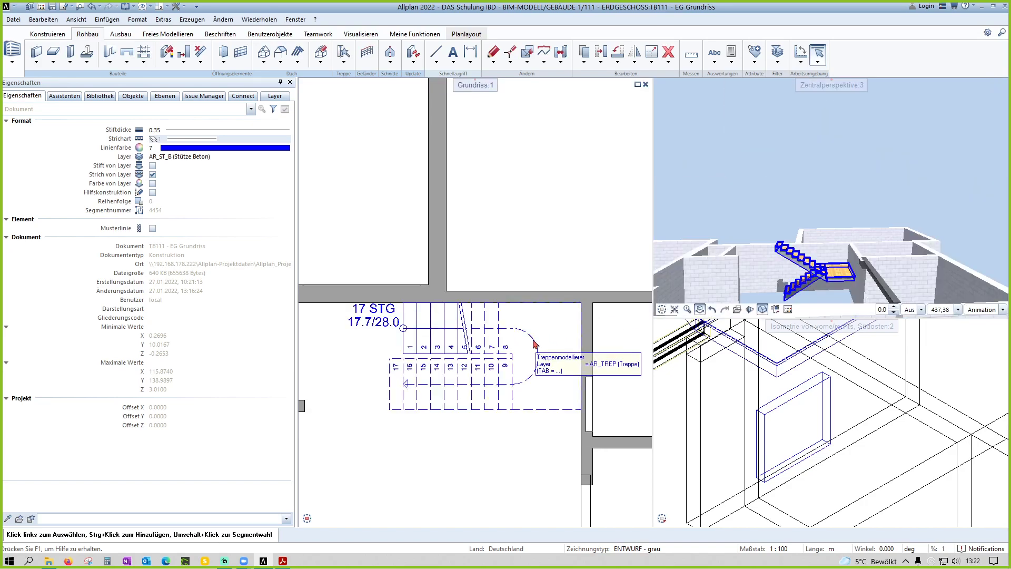
Step: Set the tread rear offset (Abstand hinten) to 0 and apply the 17-step stair
double_click(486, 330)
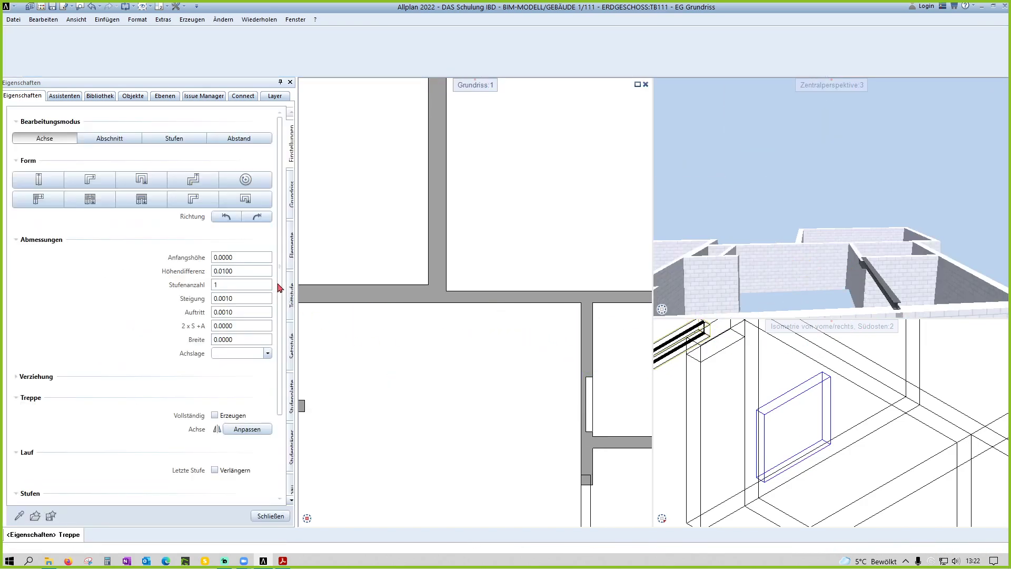
click(287, 284)
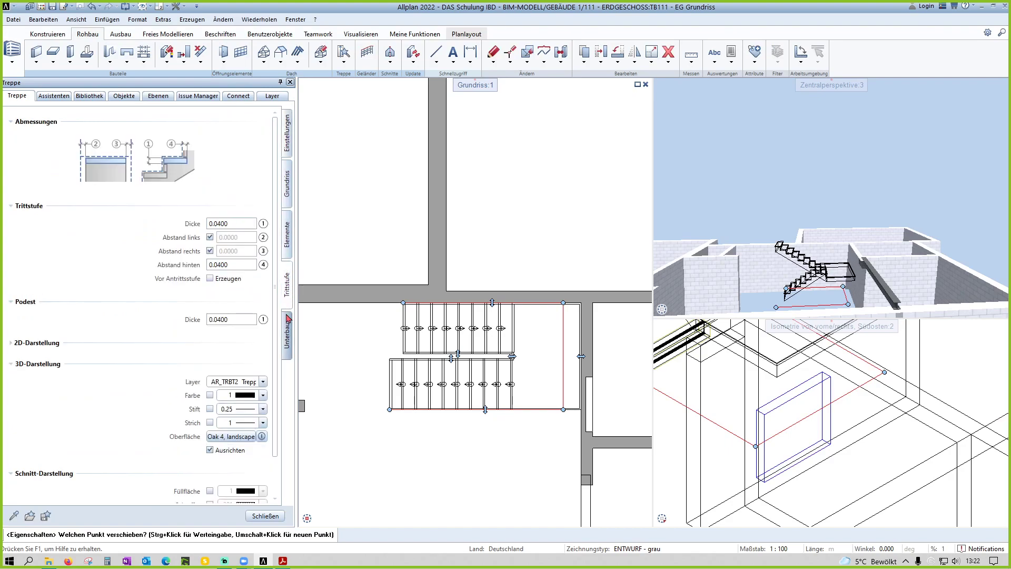
double_click(237, 264)
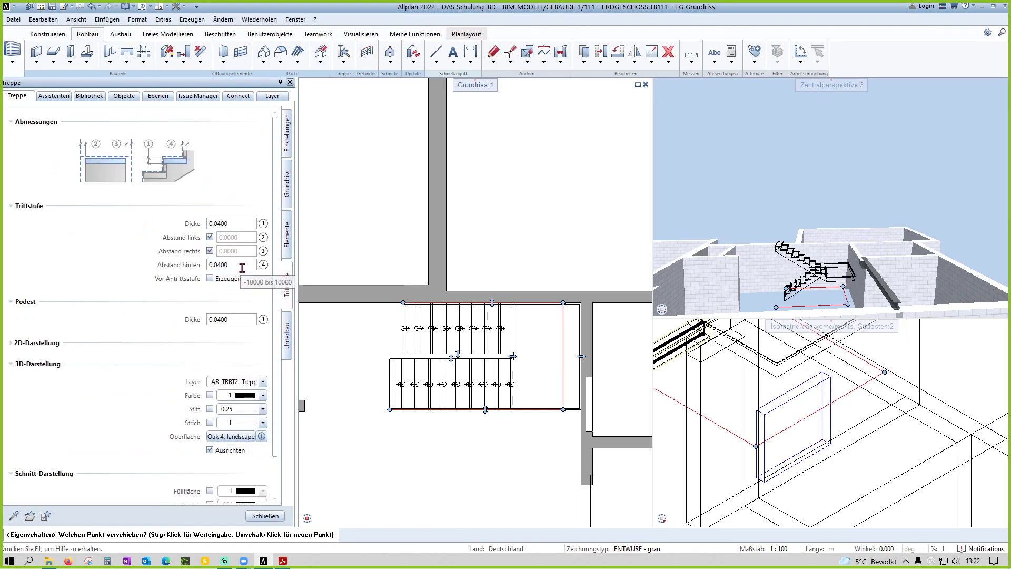
text(0)
key(Return)
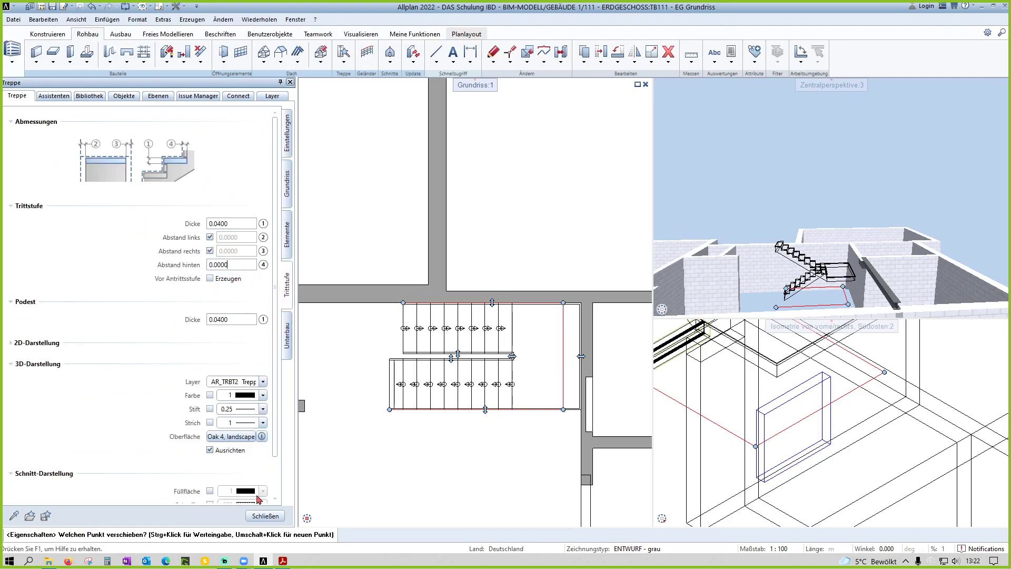
click(266, 516)
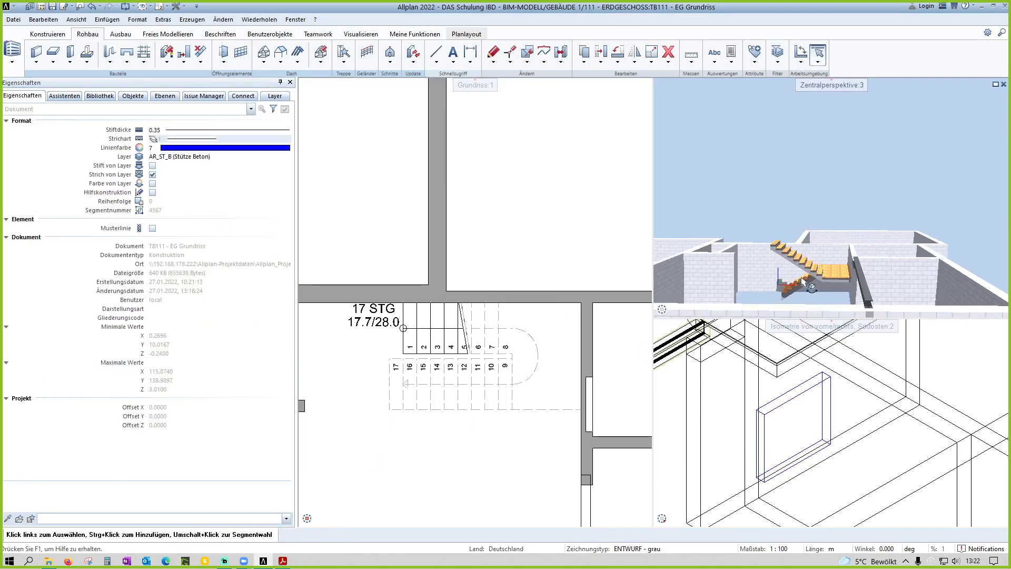
mouse_move(803, 282)
mouse_down()
mouse_move(785, 286)
mouse_move(815, 247)
mouse_up()
mouse_move(811, 276)
mouse_down()
mouse_move(824, 212)
mouse_move(743, 310)
mouse_move(795, 247)
mouse_up()
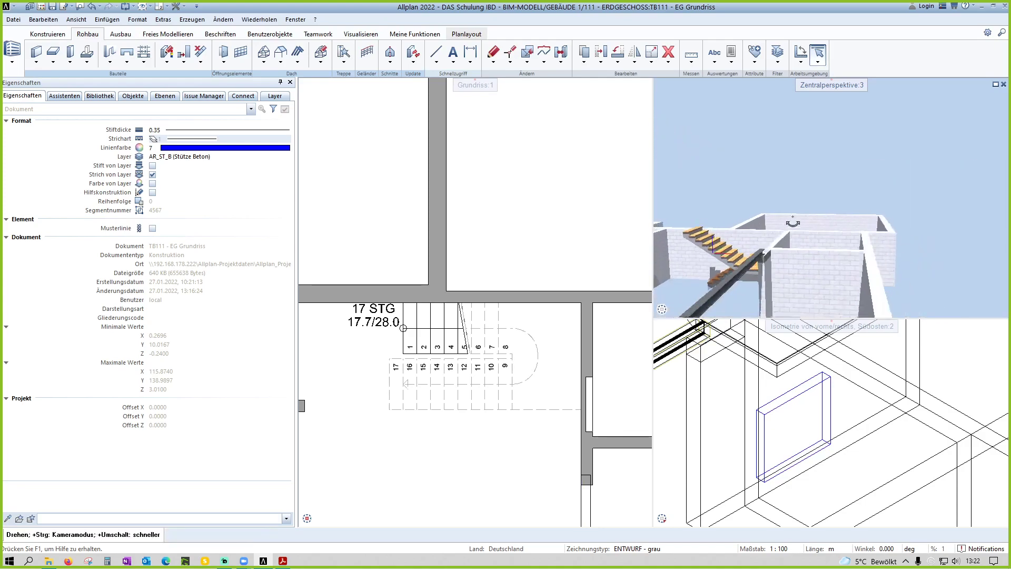
scroll(467, 341, up, 2)
Step: Set the stair's upper end connection type to Auflagerkonsole under the Unterbau settings
double_click(442, 326)
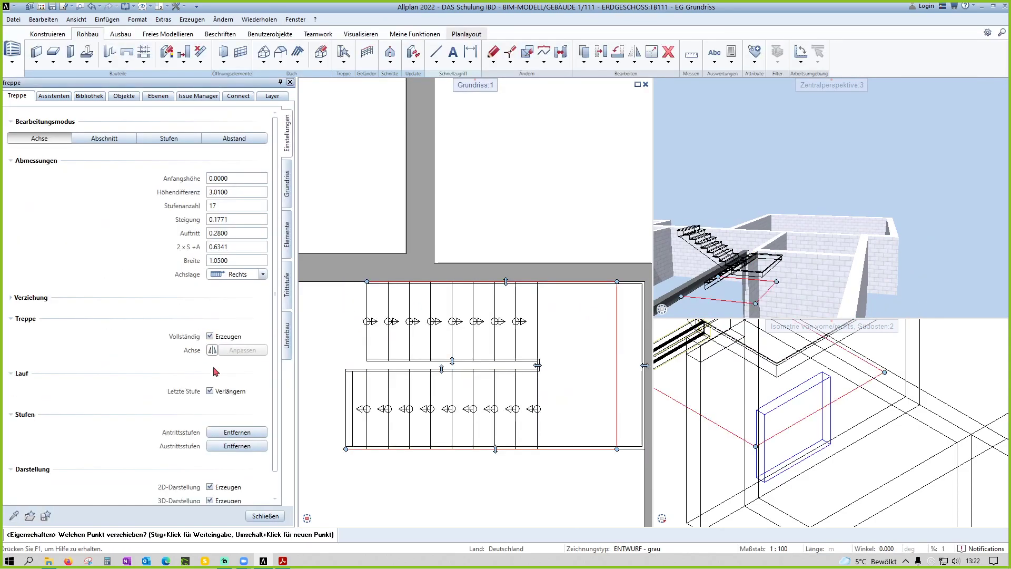
click(289, 295)
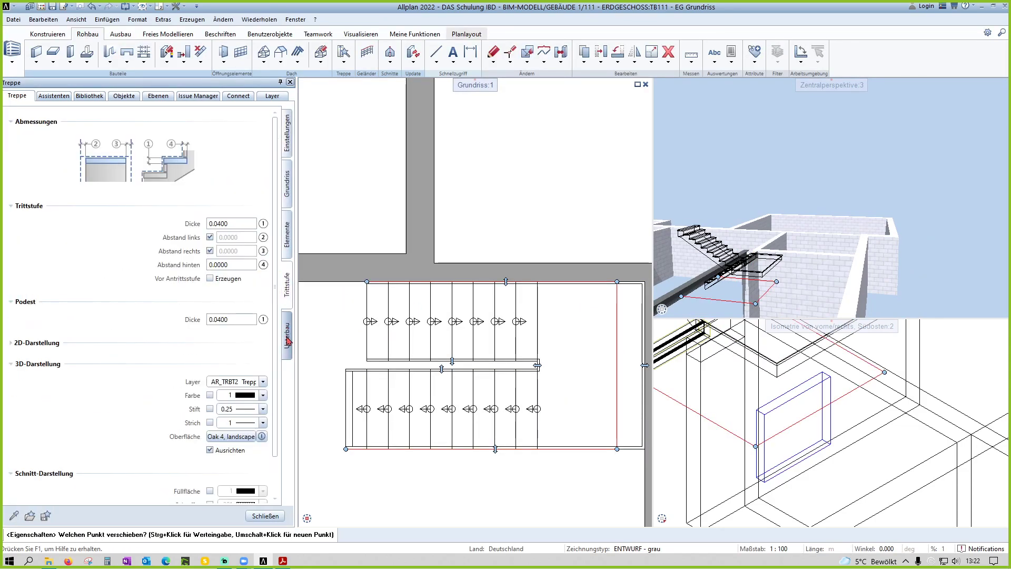
click(288, 343)
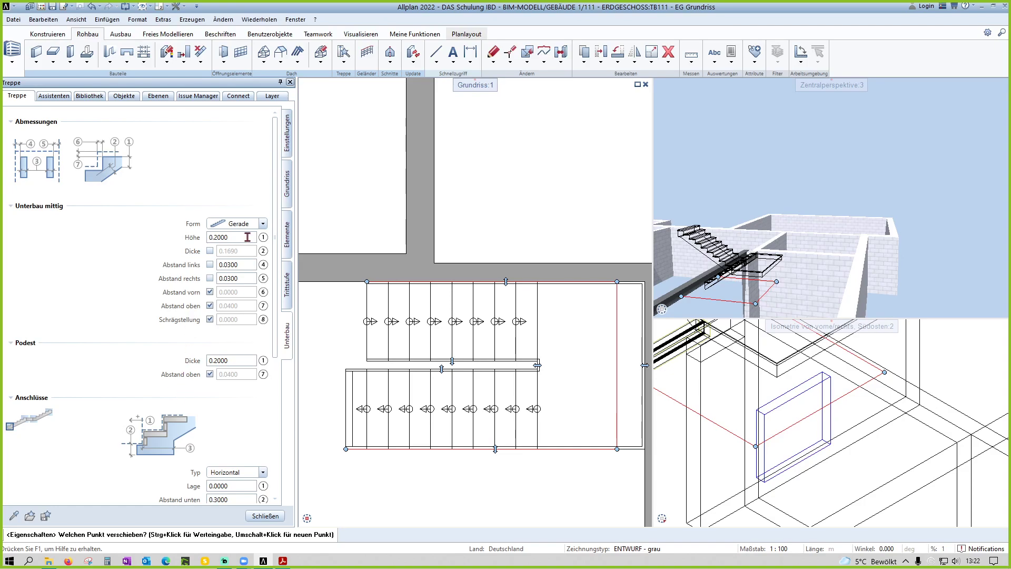
scroll(226, 326, down, 3)
scroll(241, 273, down, 3)
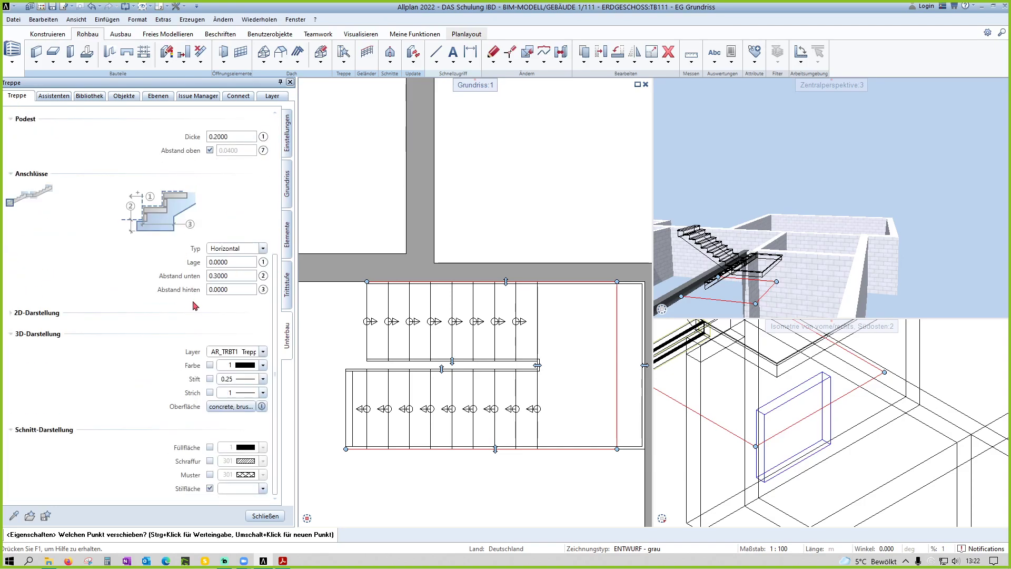
click(51, 189)
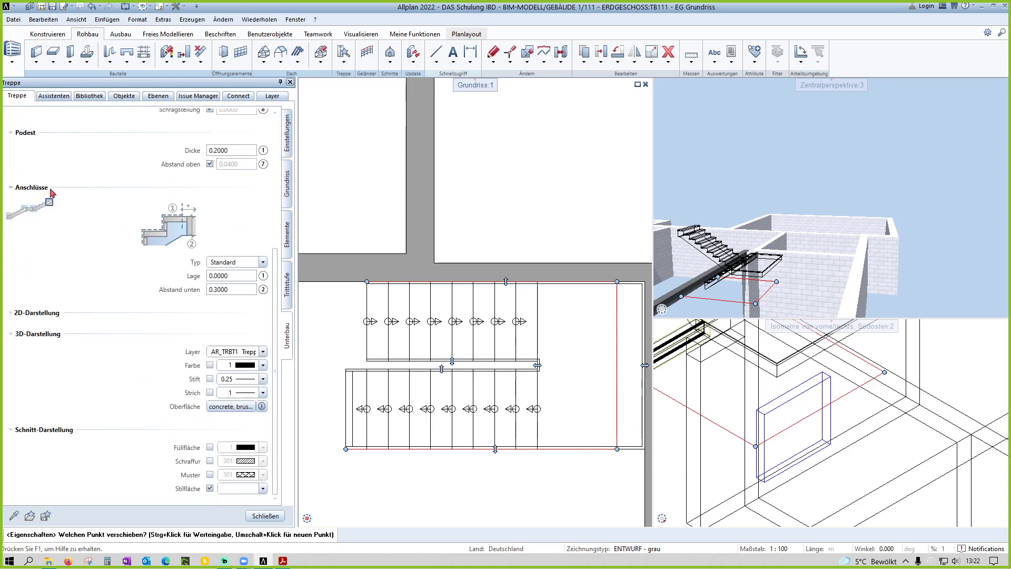
click(33, 196)
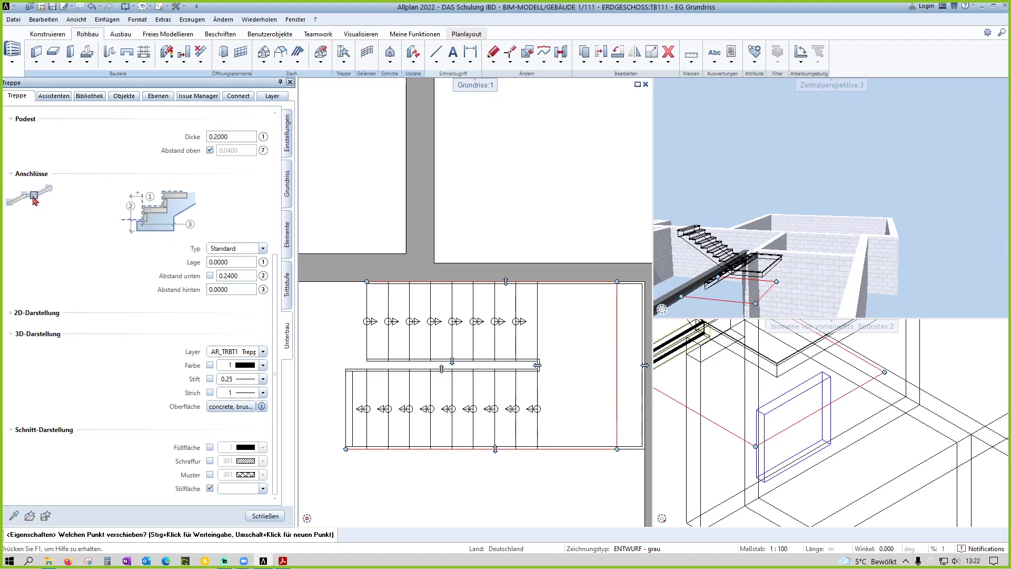
click(10, 203)
click(50, 188)
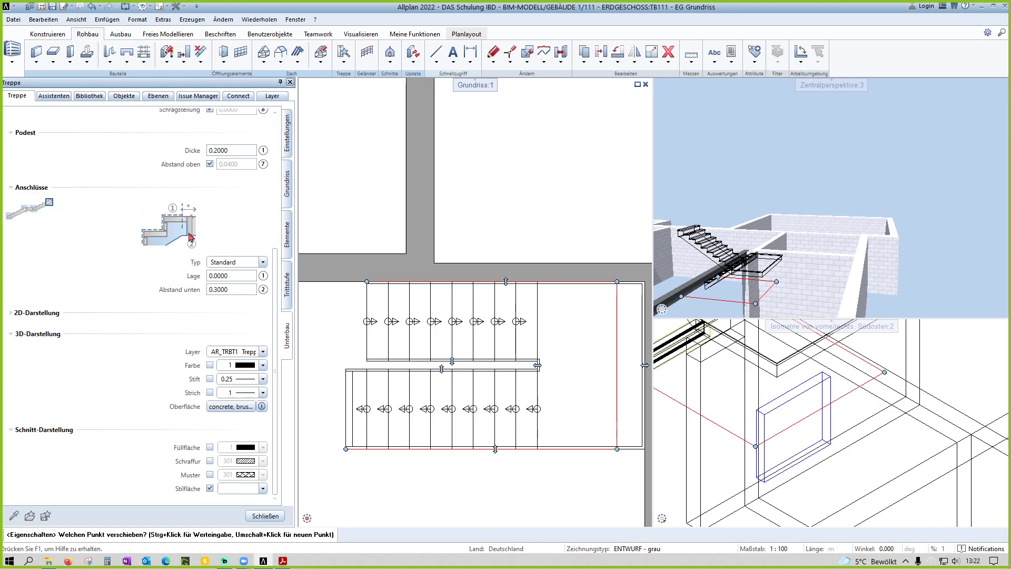
click(257, 264)
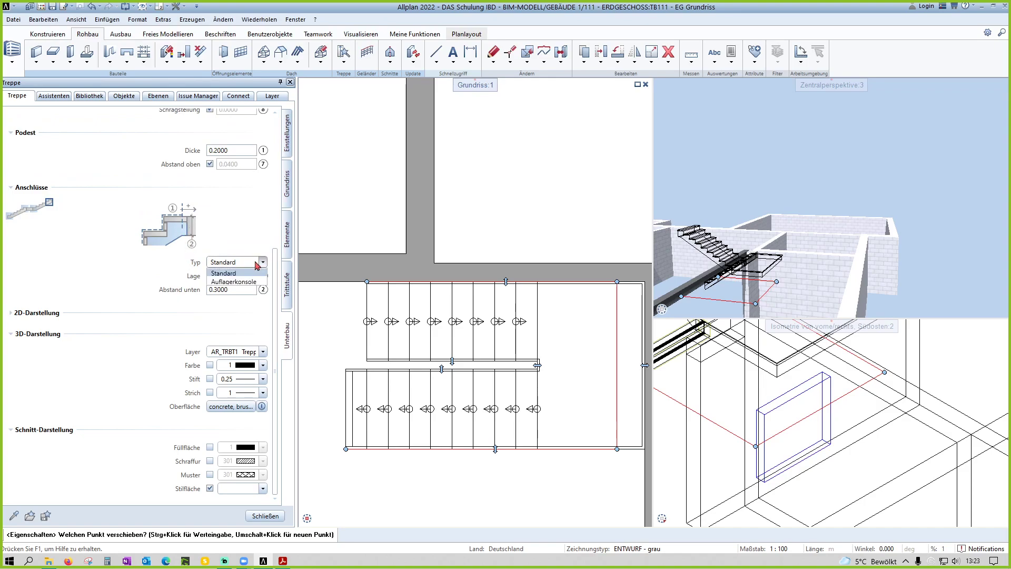
click(257, 281)
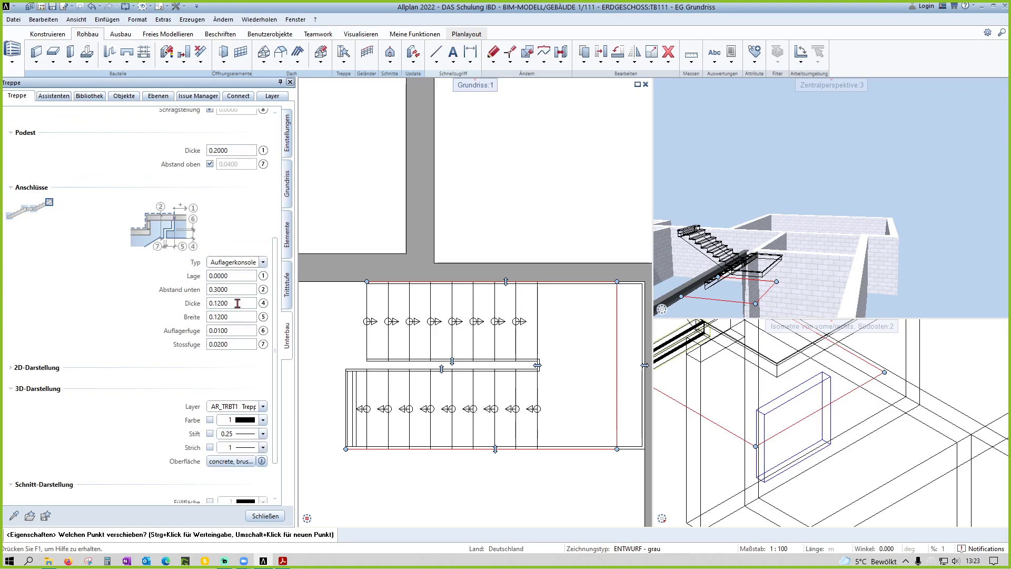
Step: Finish editing and view the wooden stair up close in 3D
key(Escape)
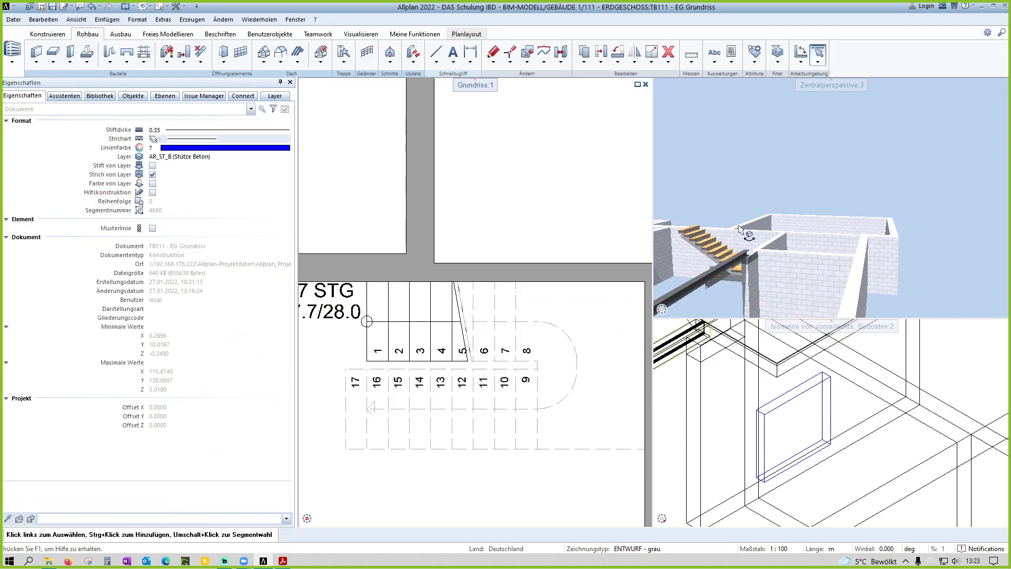
scroll(758, 245, down, 3)
drag(759, 245, 764, 253)
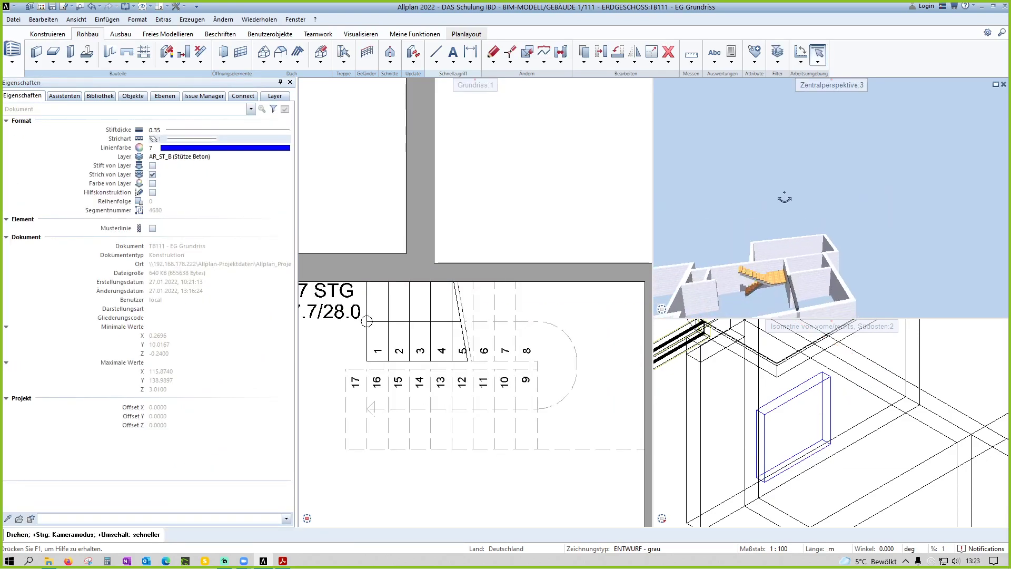
middle_drag(764, 253, 768, 264)
drag(768, 263, 846, 167)
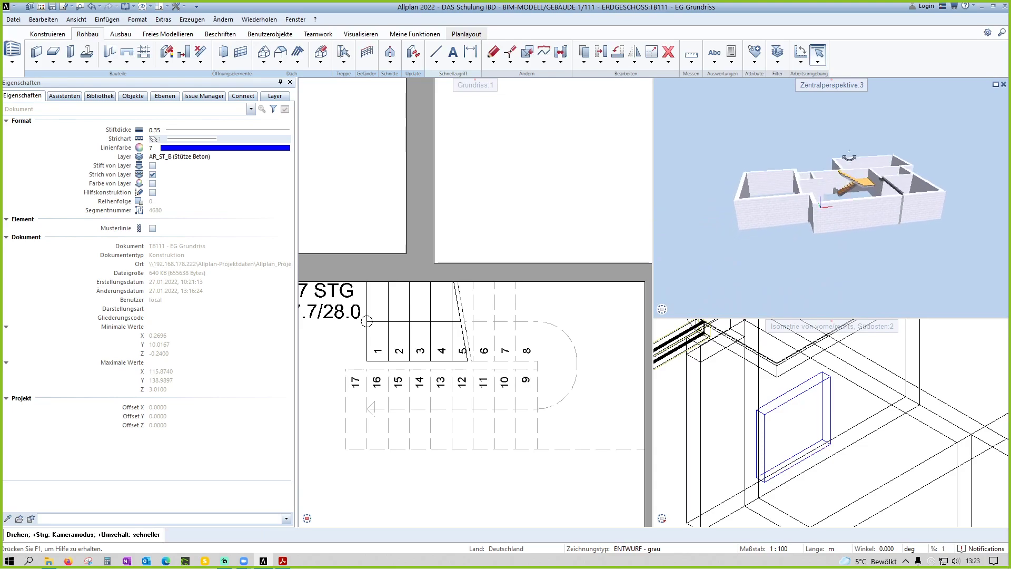
scroll(845, 167, up, 2)
scroll(862, 189, up, 3)
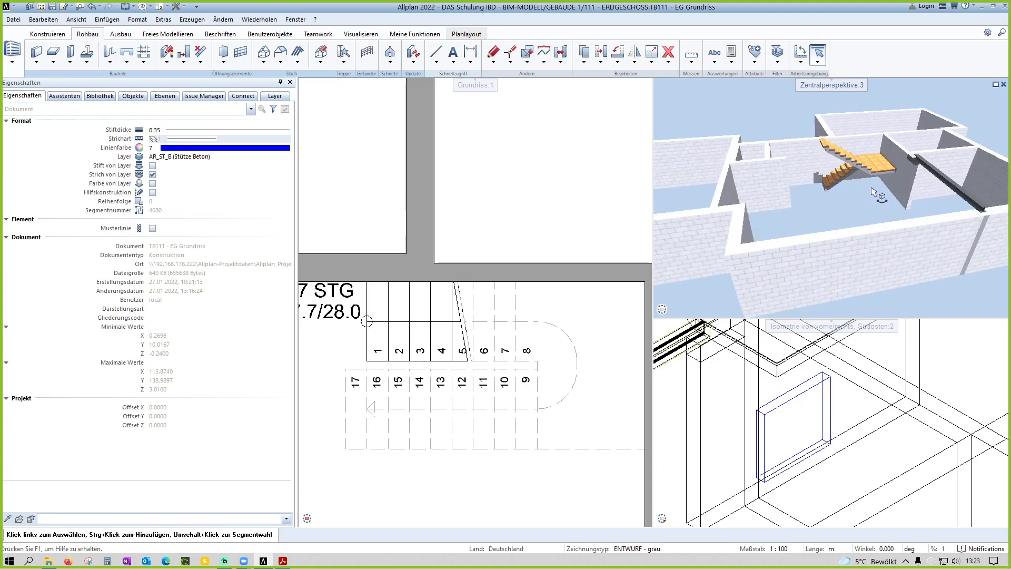
middle_drag(885, 203, 848, 184)
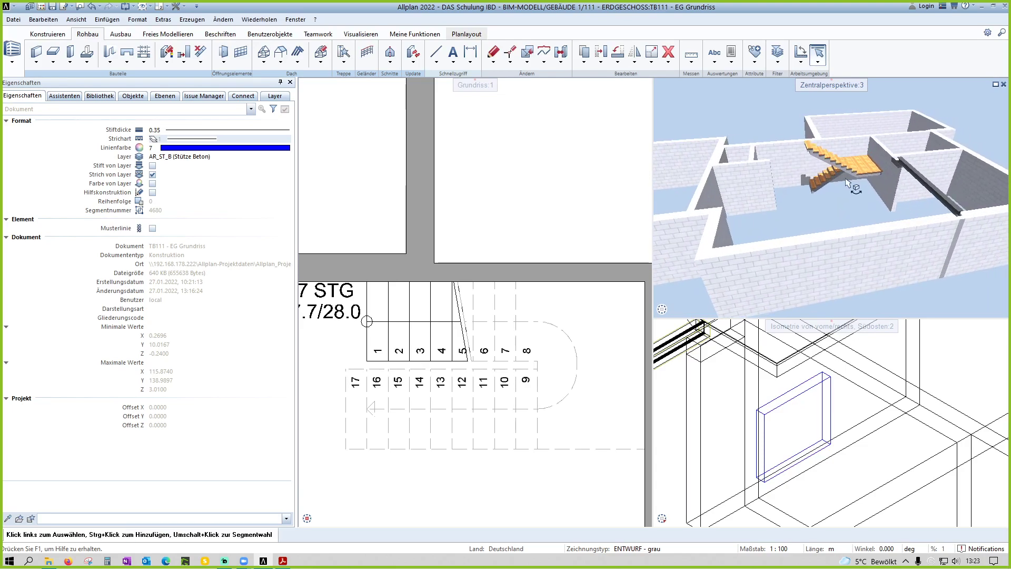